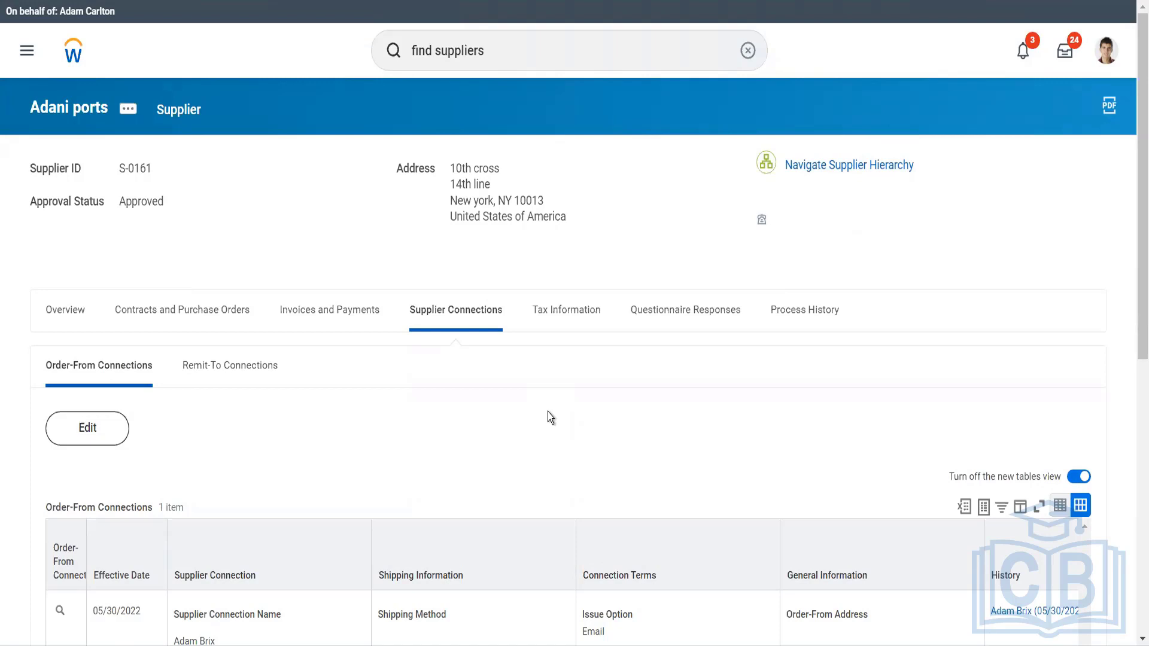
Find and open the Maintain Spend Categories task, choosing to maintain spend categories without a hierarchy.
{"action": "double_click", "coordinate": [514, 59]}
{"action": "left_click", "coordinate": [515, 58]}
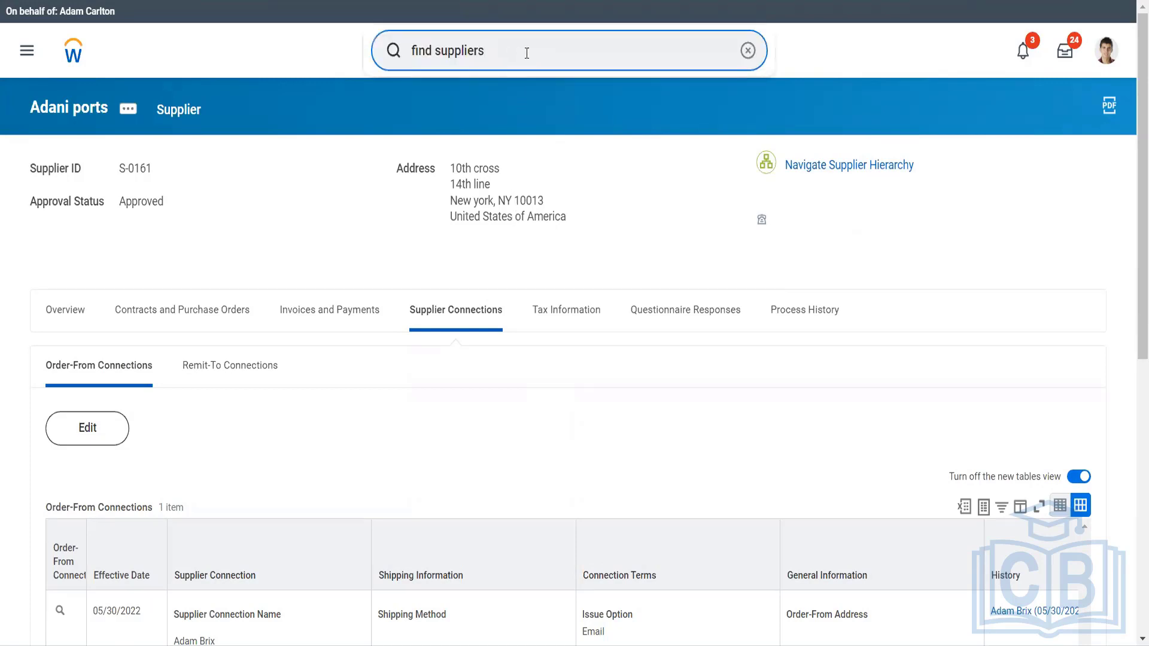
{"action": "type", "text": "aa"}
{"action": "key", "text": "ctrl+a"}
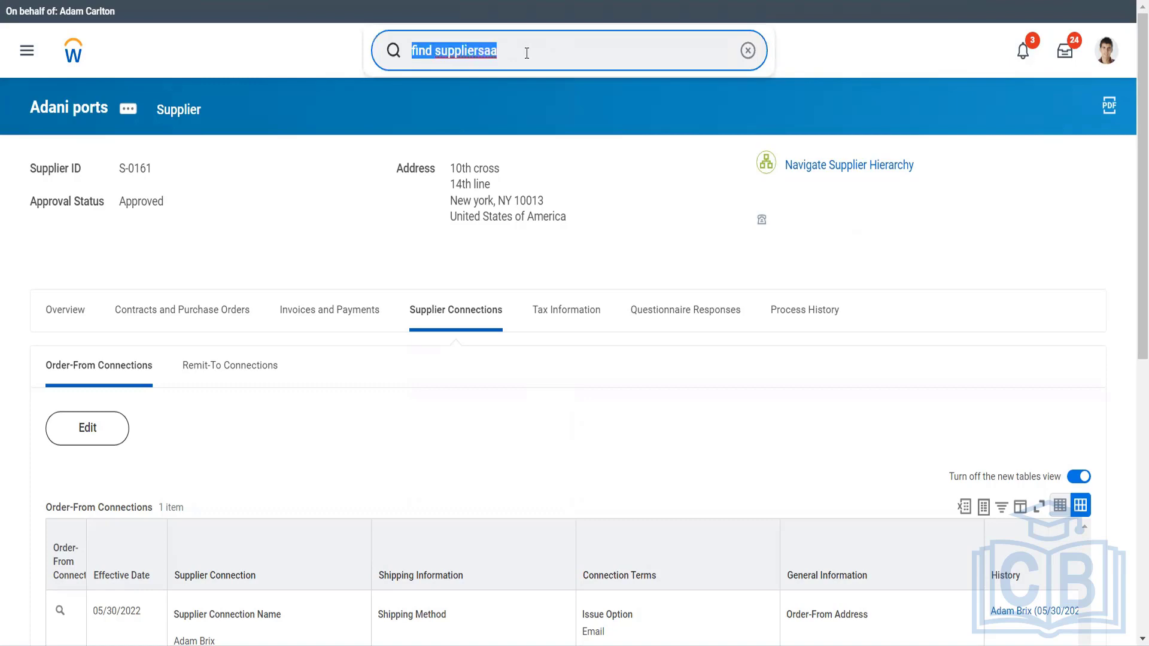
{"action": "key", "text": "BackSpace"}
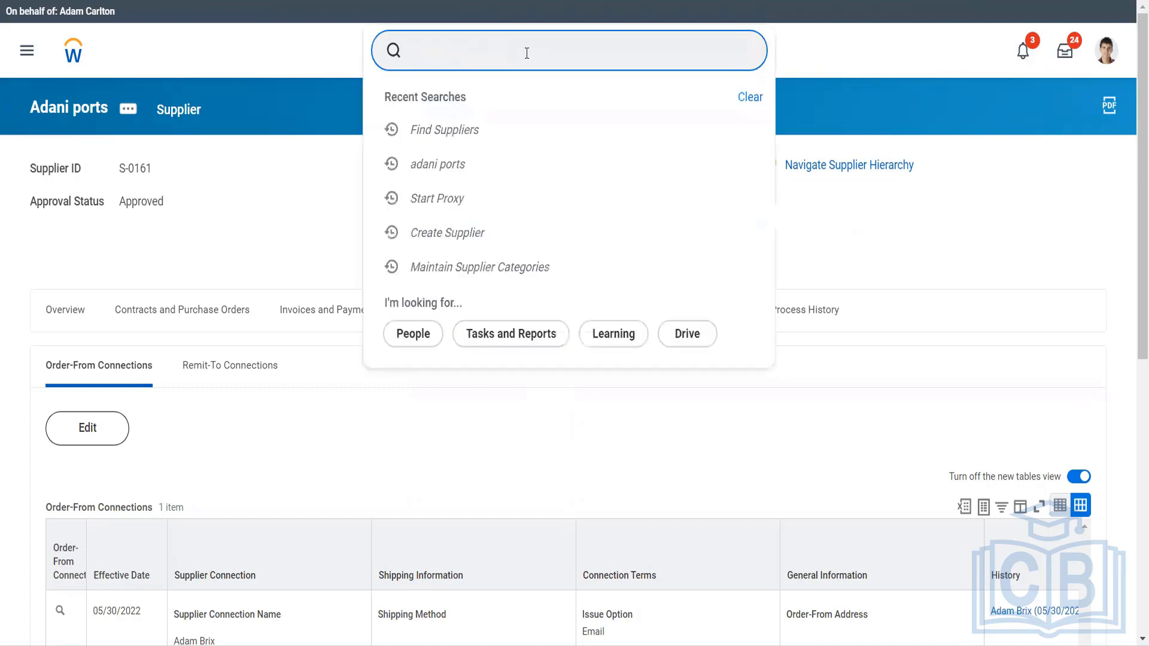
{"action": "type", "text": "mai spend cate"}
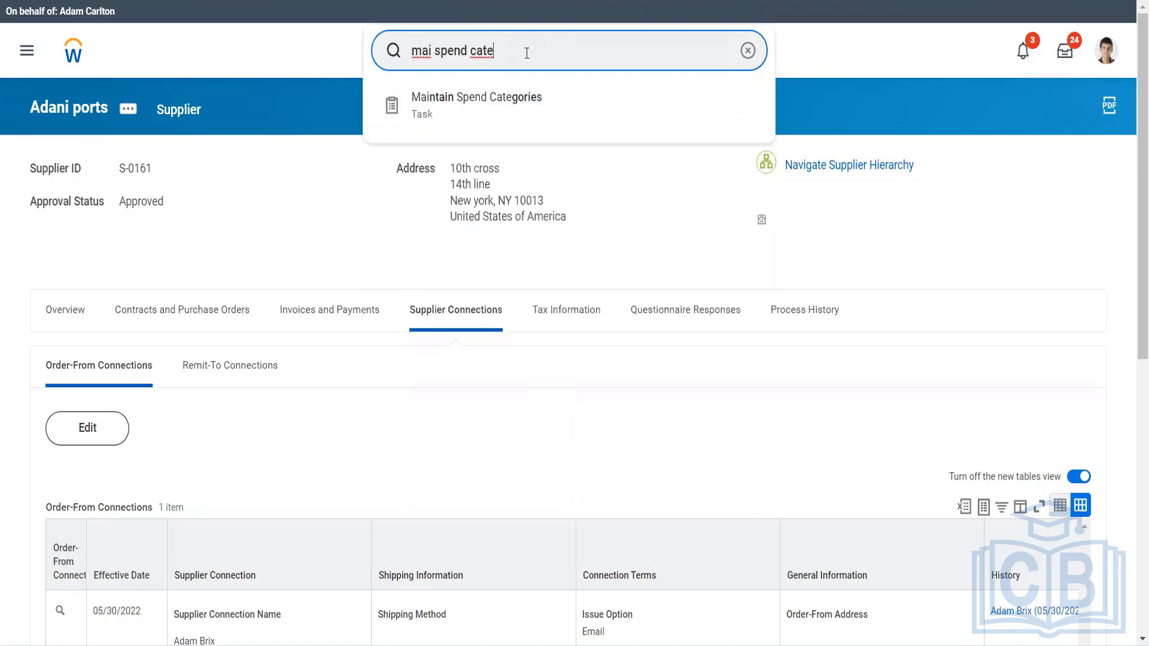
{"action": "key", "text": "Down"}
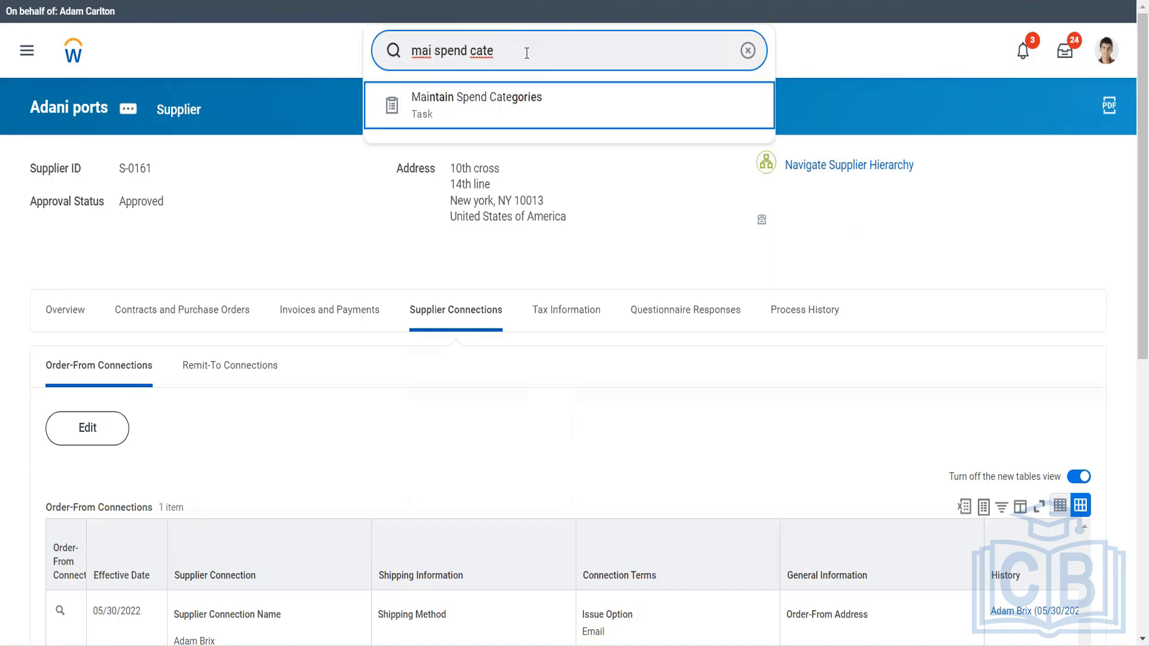
{"action": "key", "text": "Return"}
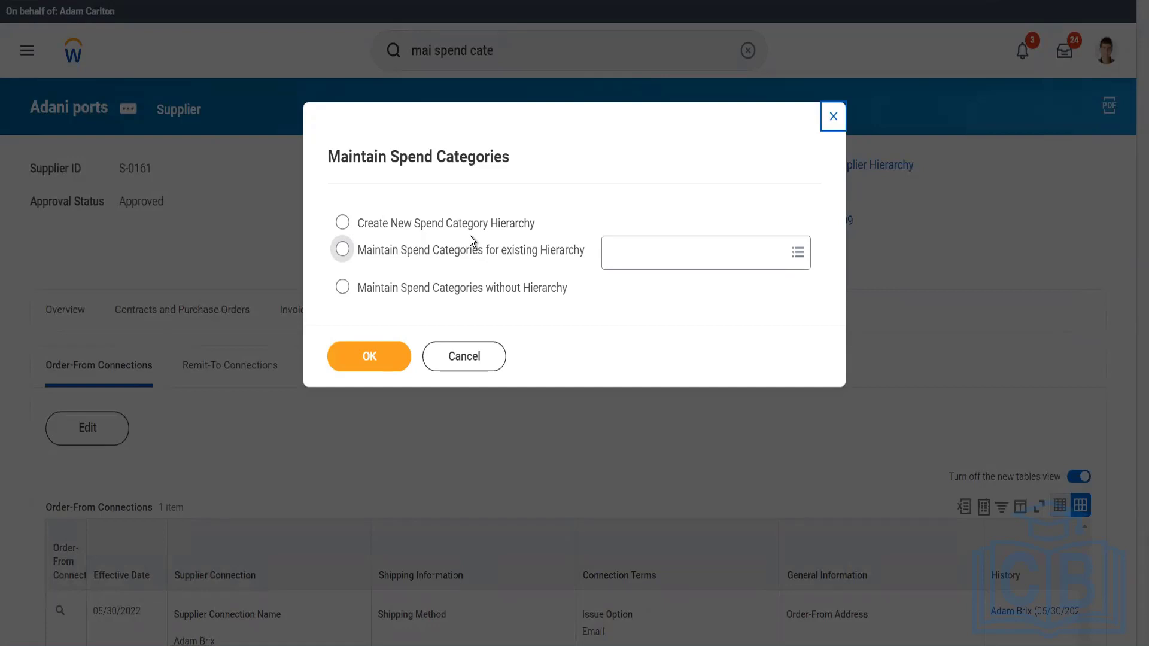
{"action": "left_click", "coordinate": [467, 290]}
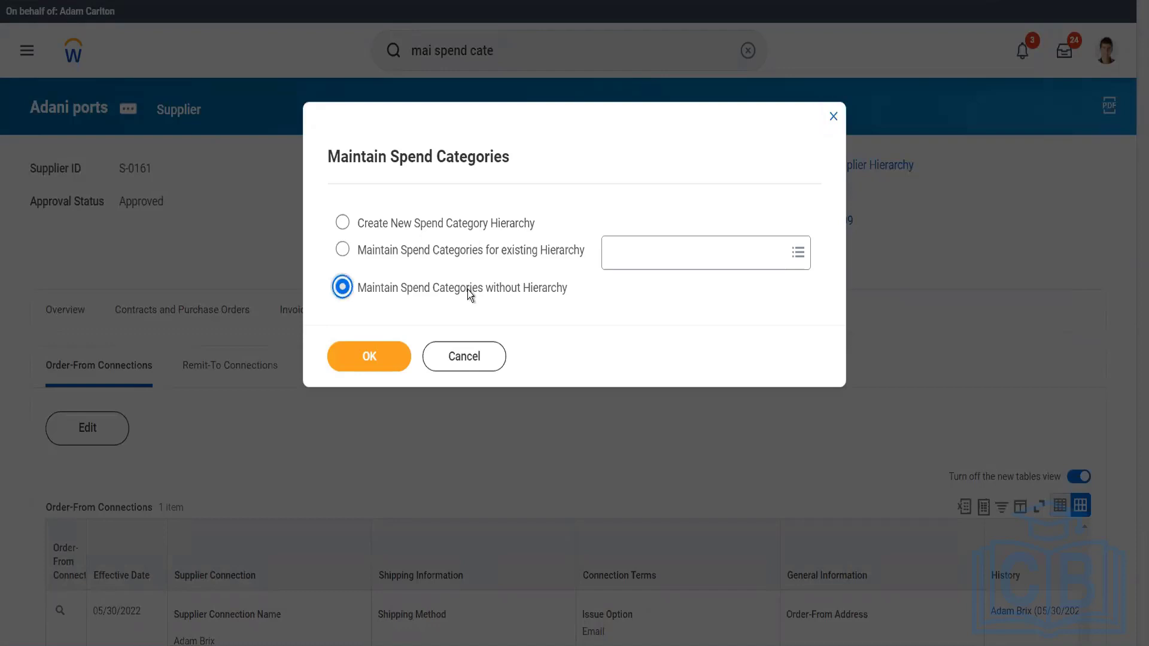
{"action": "left_click", "coordinate": [374, 359]}
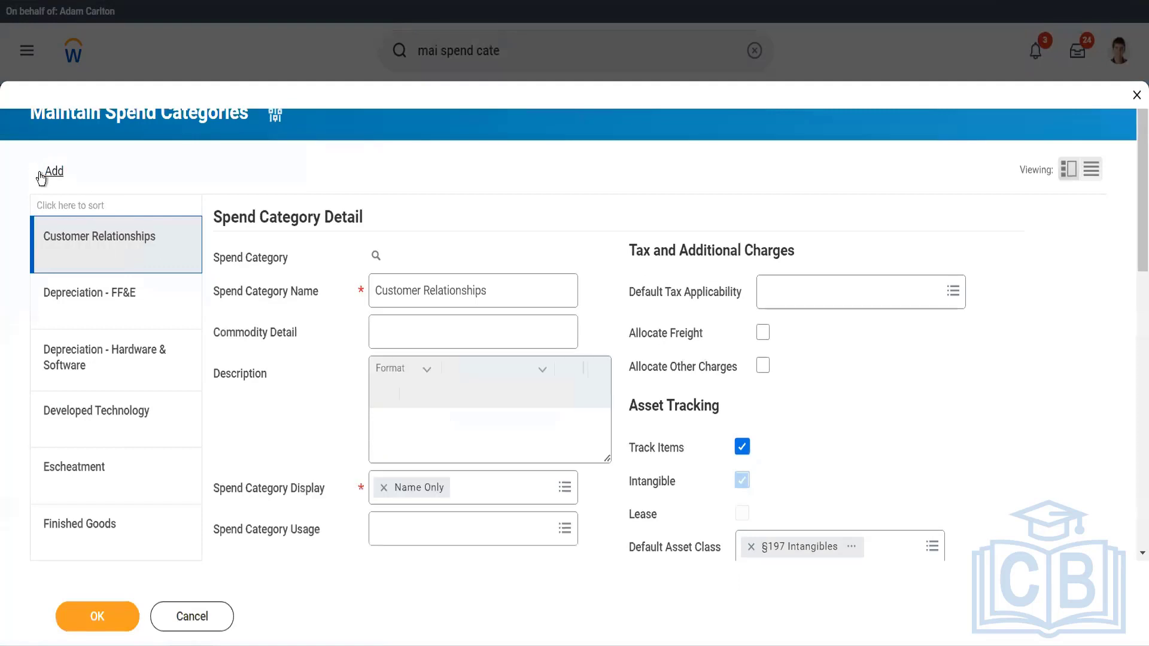
Add a new spend category named "Luxury Cars adn Ships".
{"action": "left_click", "coordinate": [40, 176]}
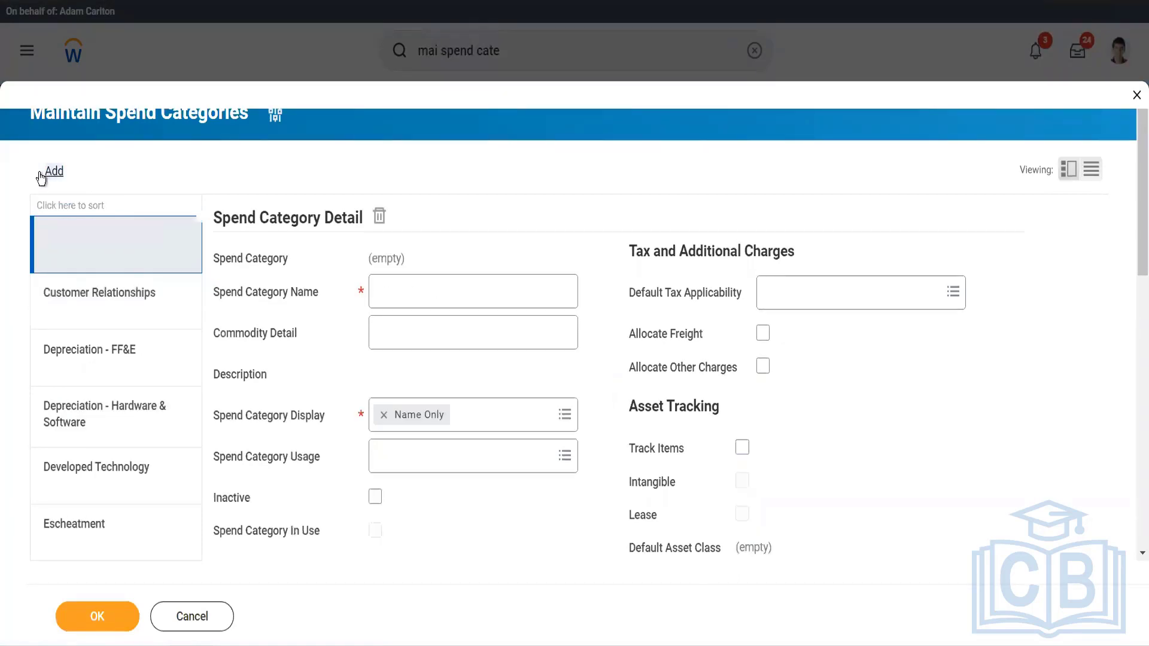
{"action": "left_click", "coordinate": [400, 282]}
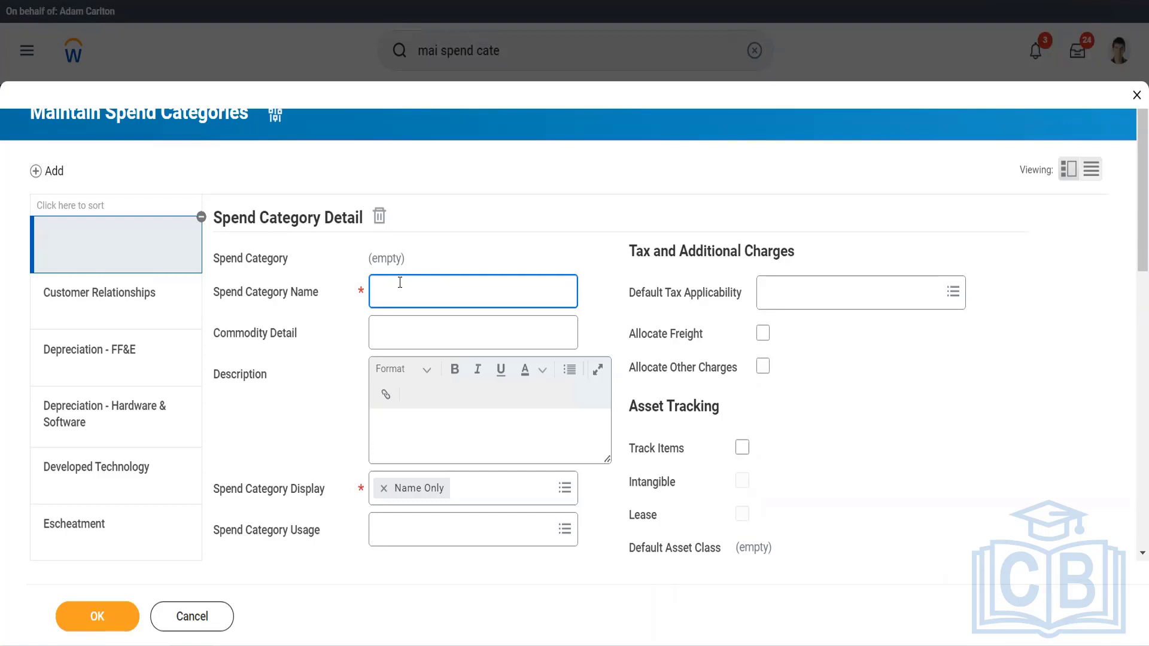
{"action": "type", "text": "Luxury Cars adn Sh"}
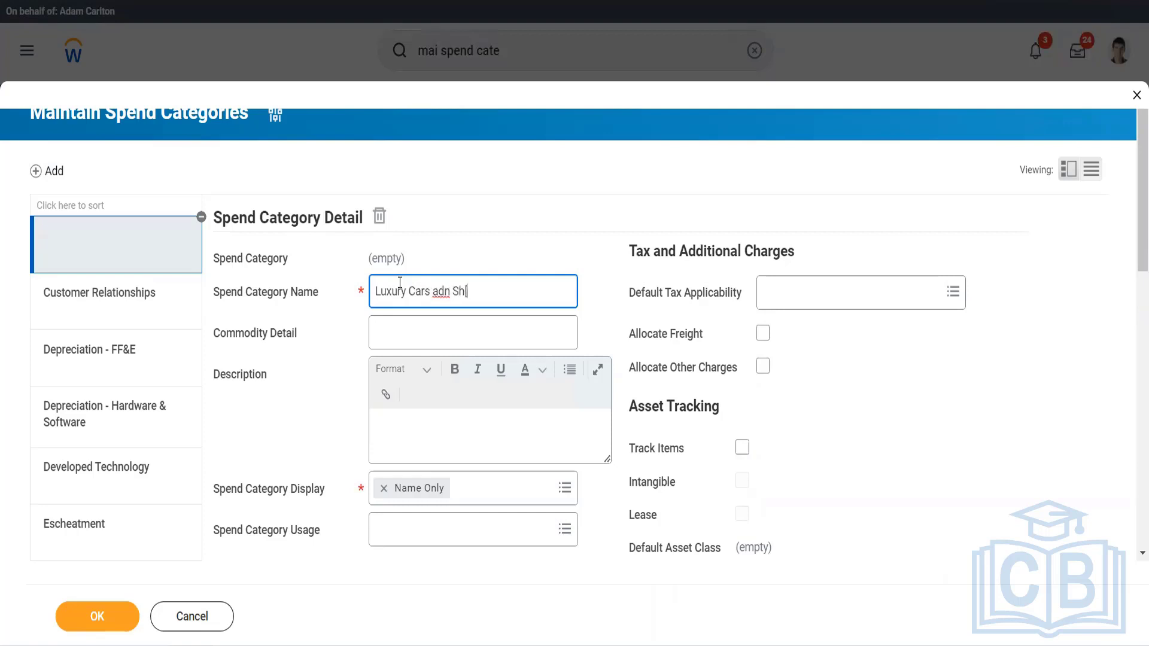
{"action": "type", "text": "ips"}
{"action": "left_click", "coordinate": [532, 493]}
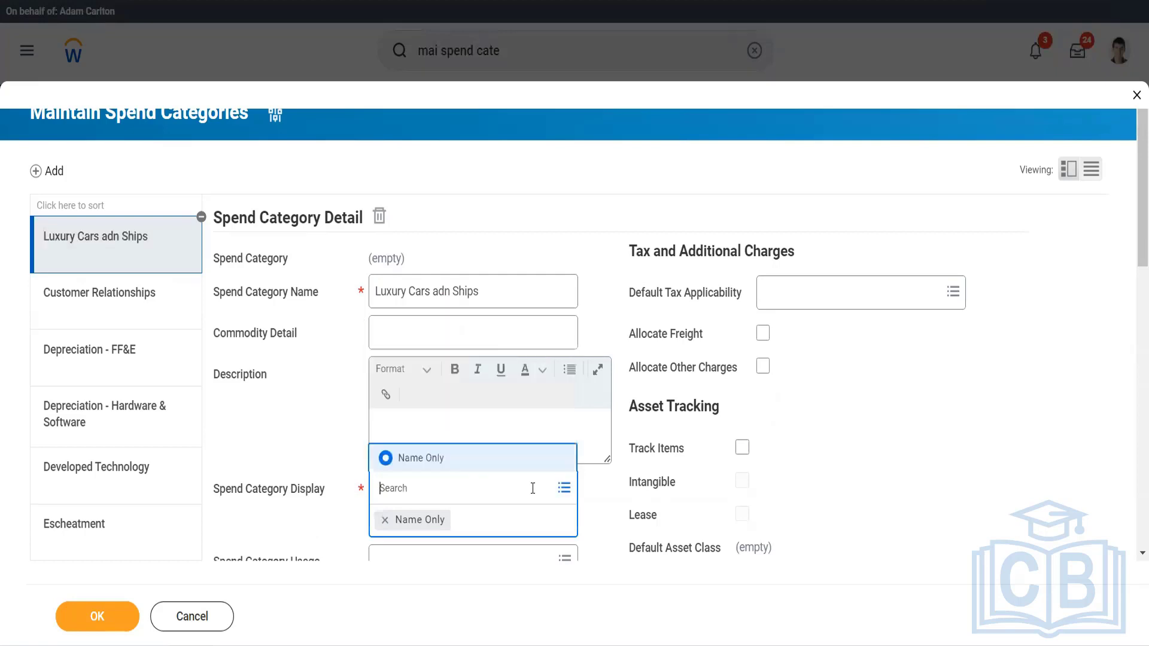
{"action": "left_click", "coordinate": [332, 422]}
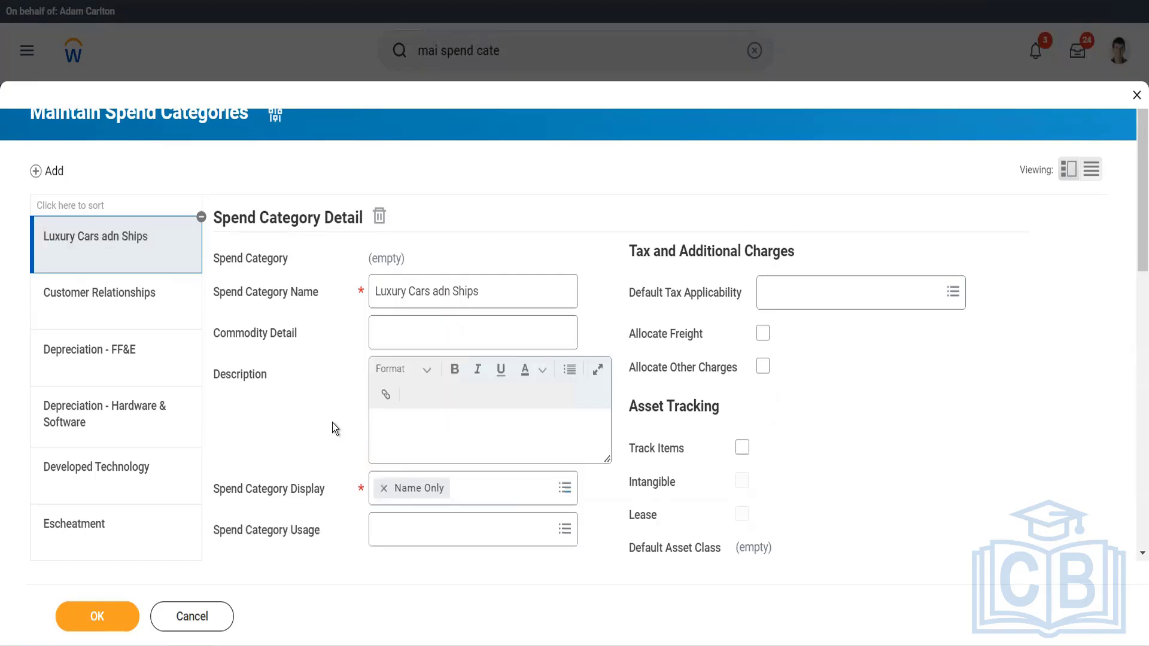
Set the new category's spend category usage to Expense, Procurement and Supplier Invoice.
{"action": "scroll", "coordinate": [426, 525], "scroll_direction": "down", "scroll_amount": 3}
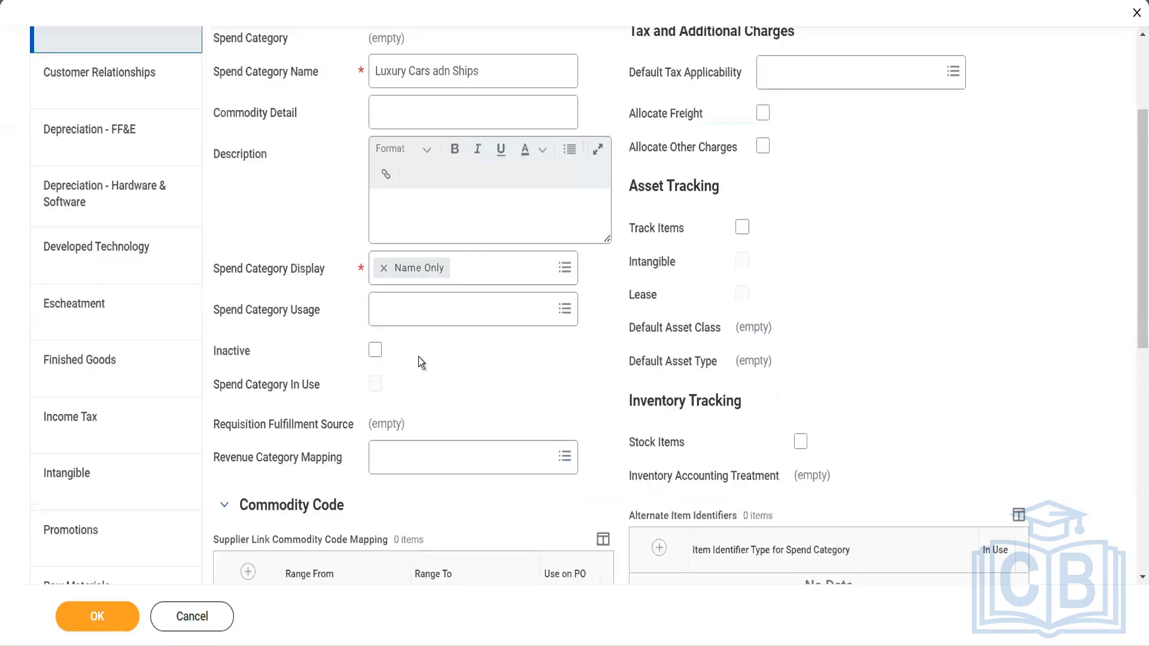
{"action": "left_click", "coordinate": [422, 317]}
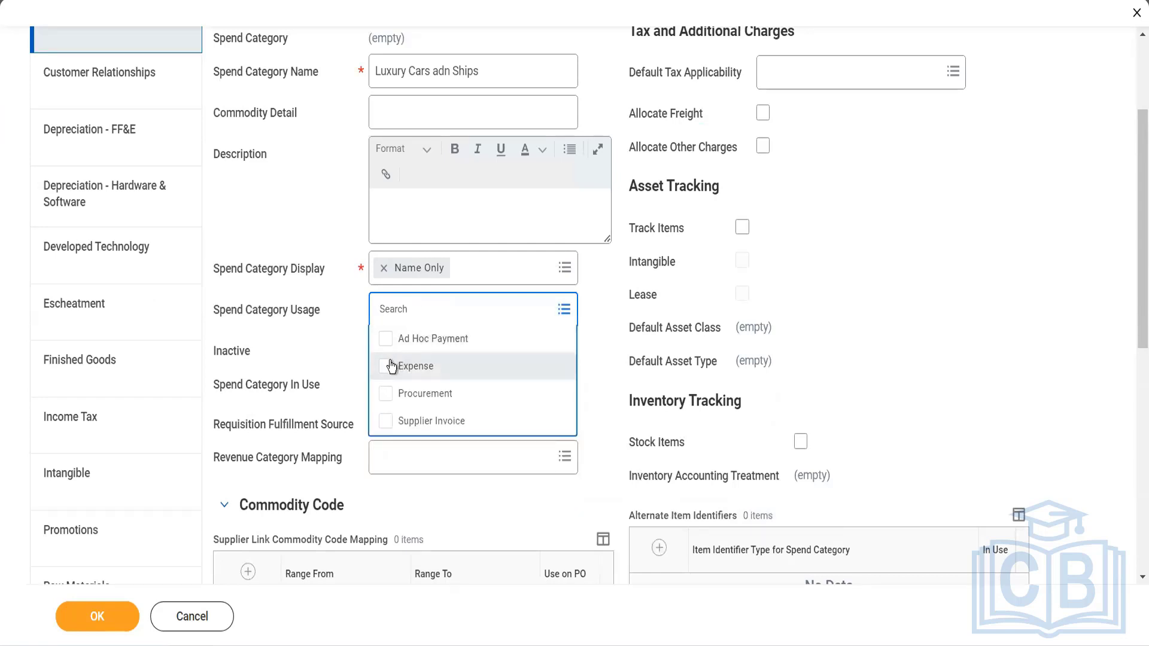
{"action": "left_click", "coordinate": [386, 366]}
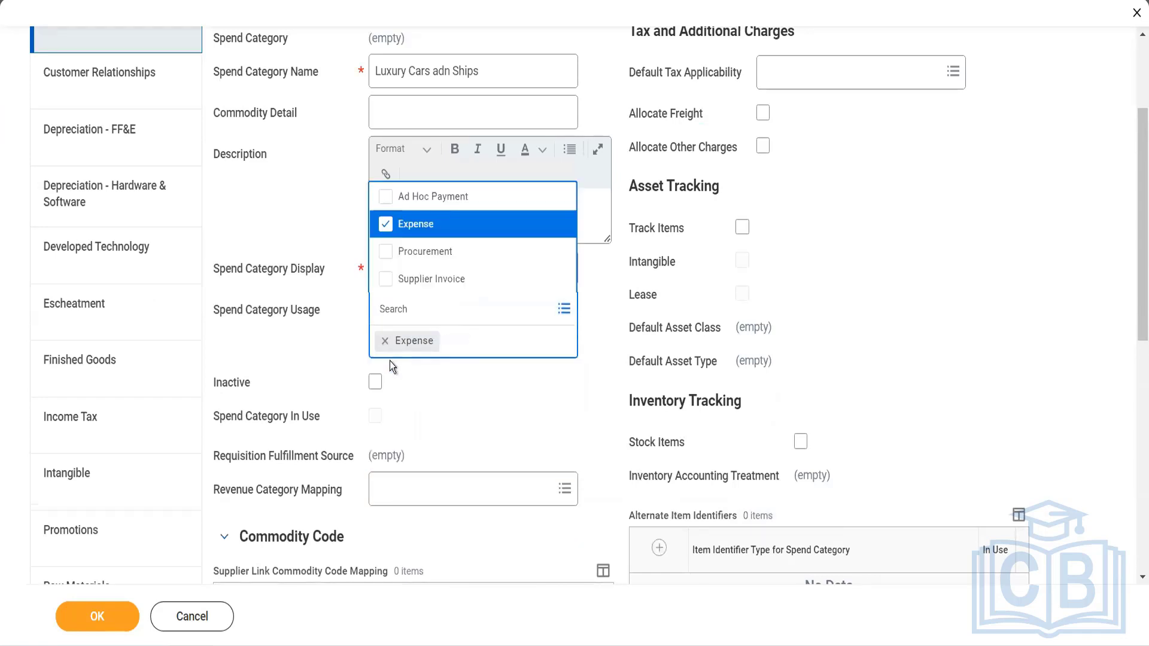
{"action": "left_click", "coordinate": [386, 256]}
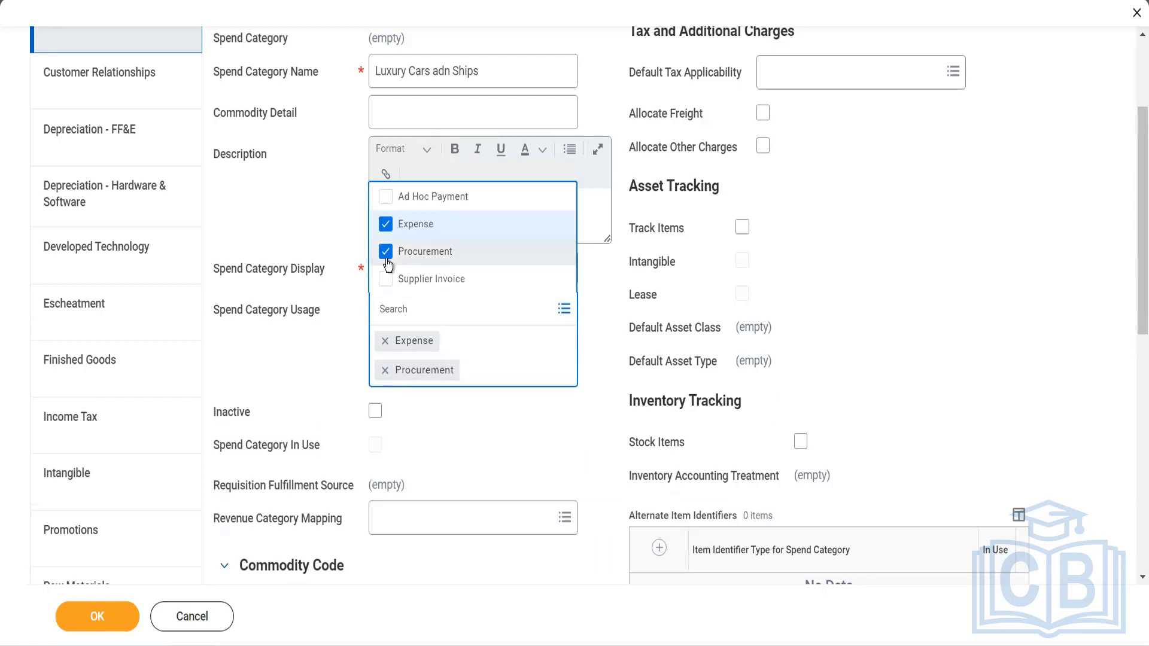
{"action": "left_click", "coordinate": [386, 280]}
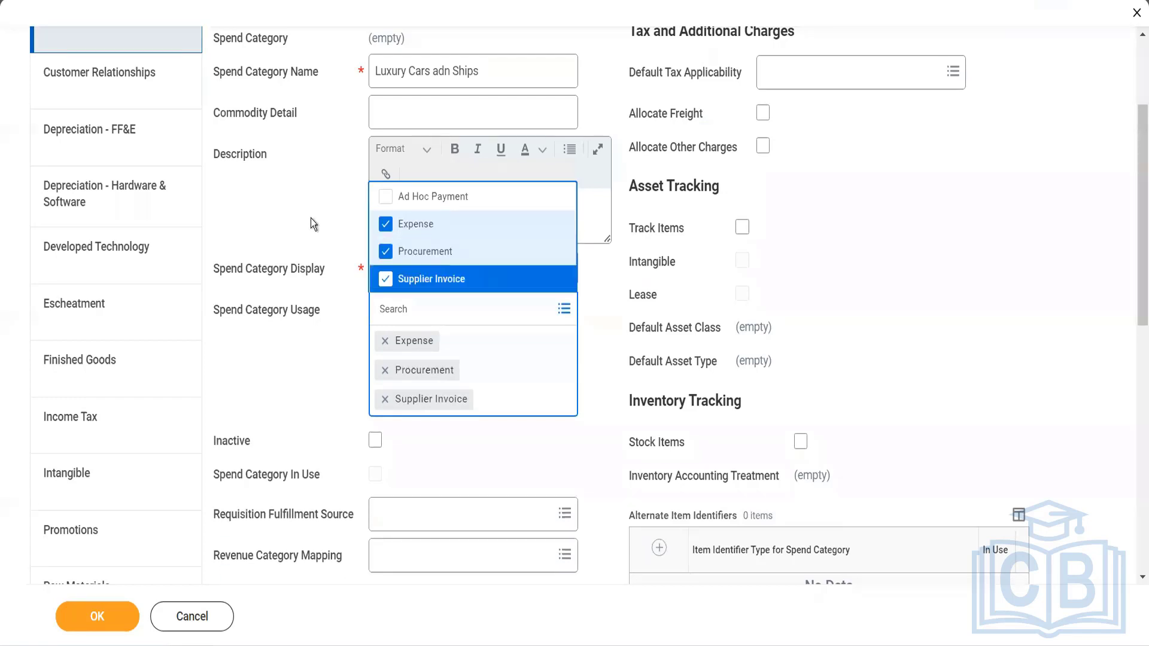
{"action": "left_click", "coordinate": [322, 380]}
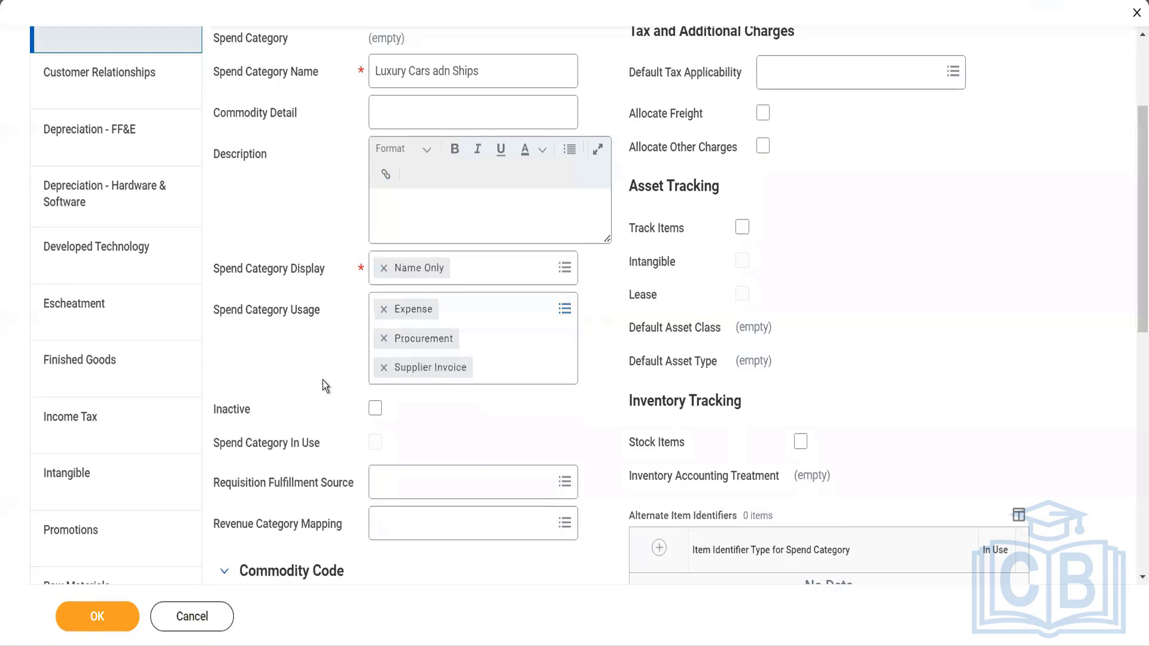
Set the requisition fulfillment source to Purchase Order and submit the new spend category.
{"action": "scroll", "coordinate": [322, 380], "scroll_direction": "down", "scroll_amount": 1}
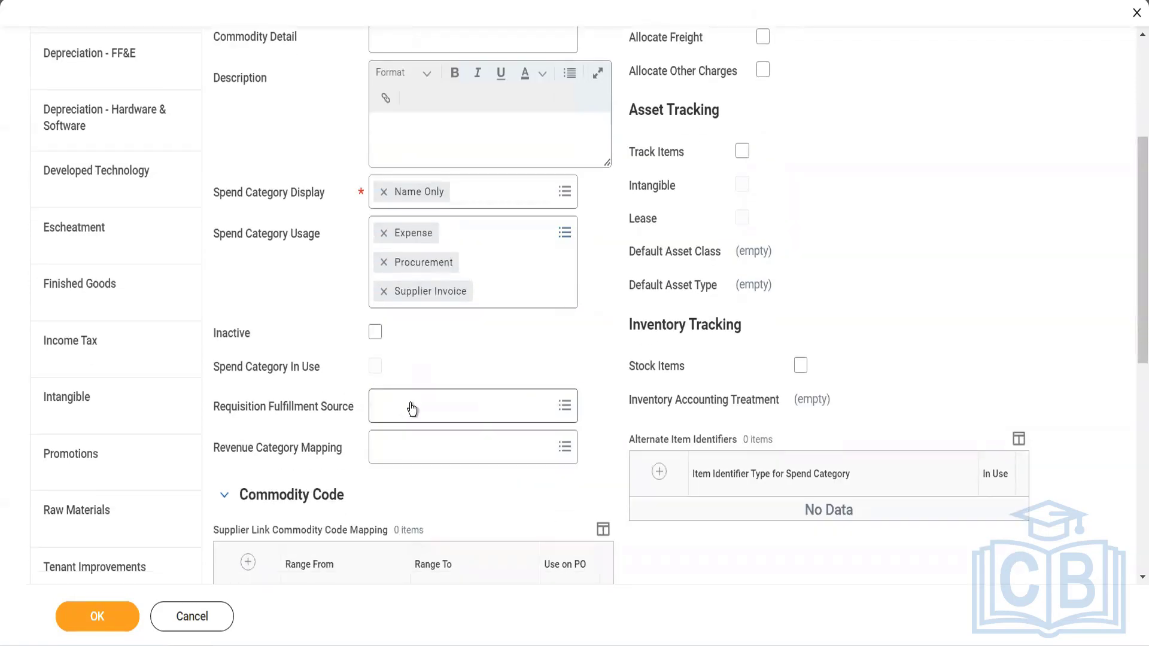
{"action": "left_click", "coordinate": [412, 409]}
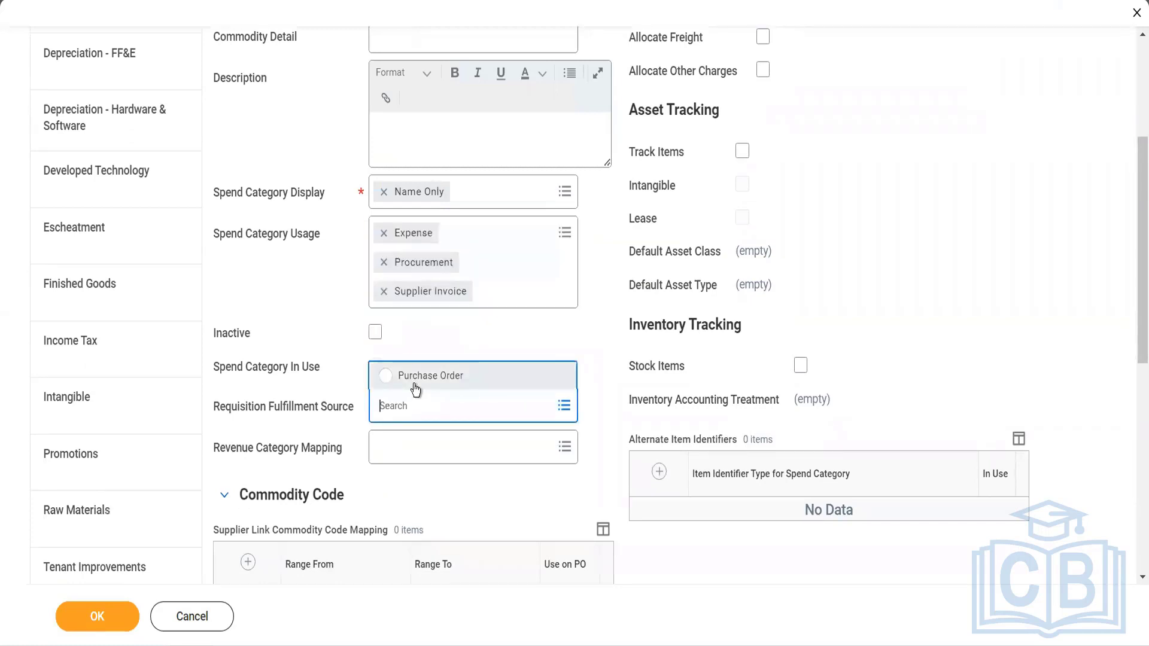
{"action": "left_click", "coordinate": [416, 387]}
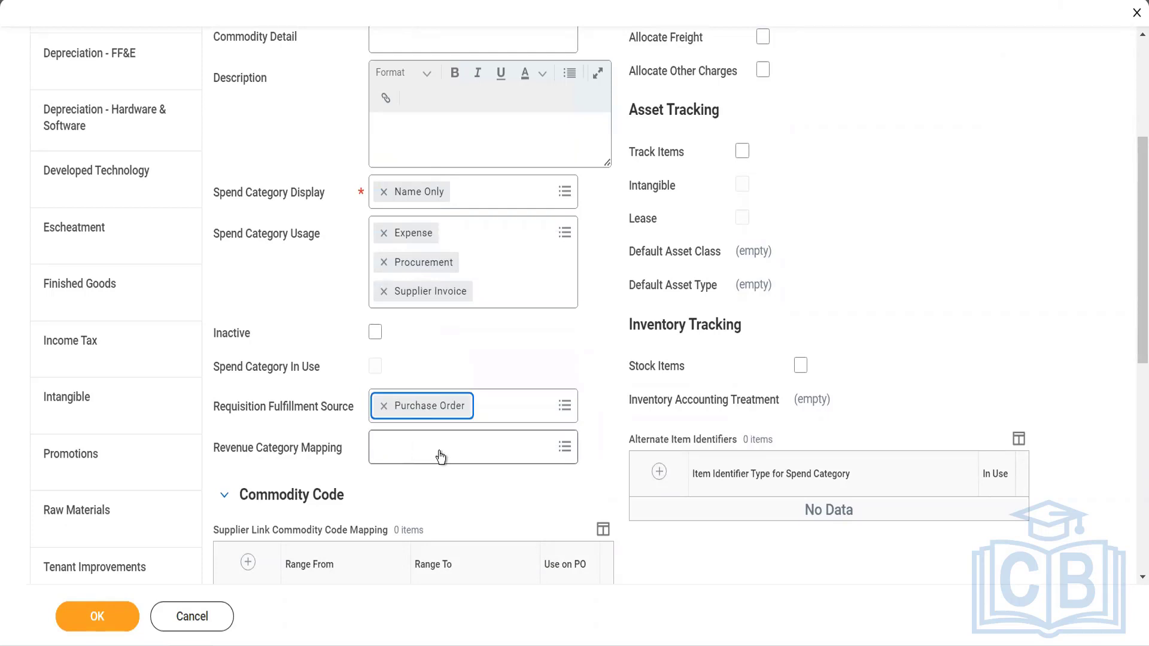
{"action": "scroll", "coordinate": [441, 457], "scroll_direction": "down", "scroll_amount": 4}
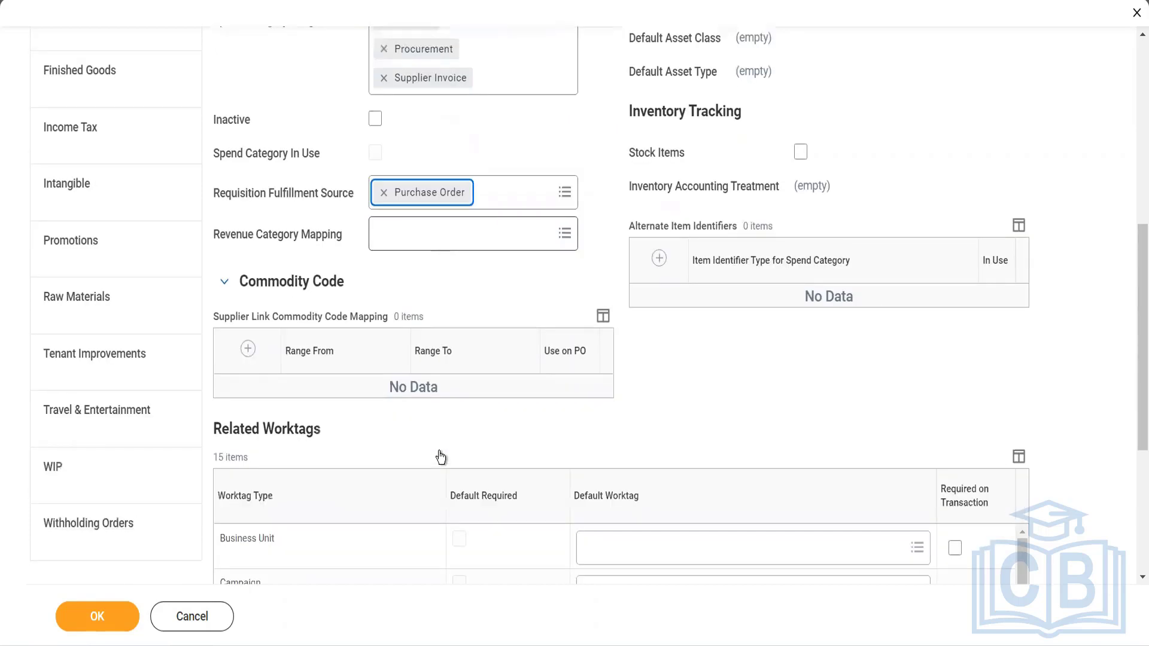
{"action": "scroll", "coordinate": [439, 452], "scroll_direction": "down", "scroll_amount": 2}
{"action": "scroll", "coordinate": [504, 515], "scroll_direction": "down", "scroll_amount": 5}
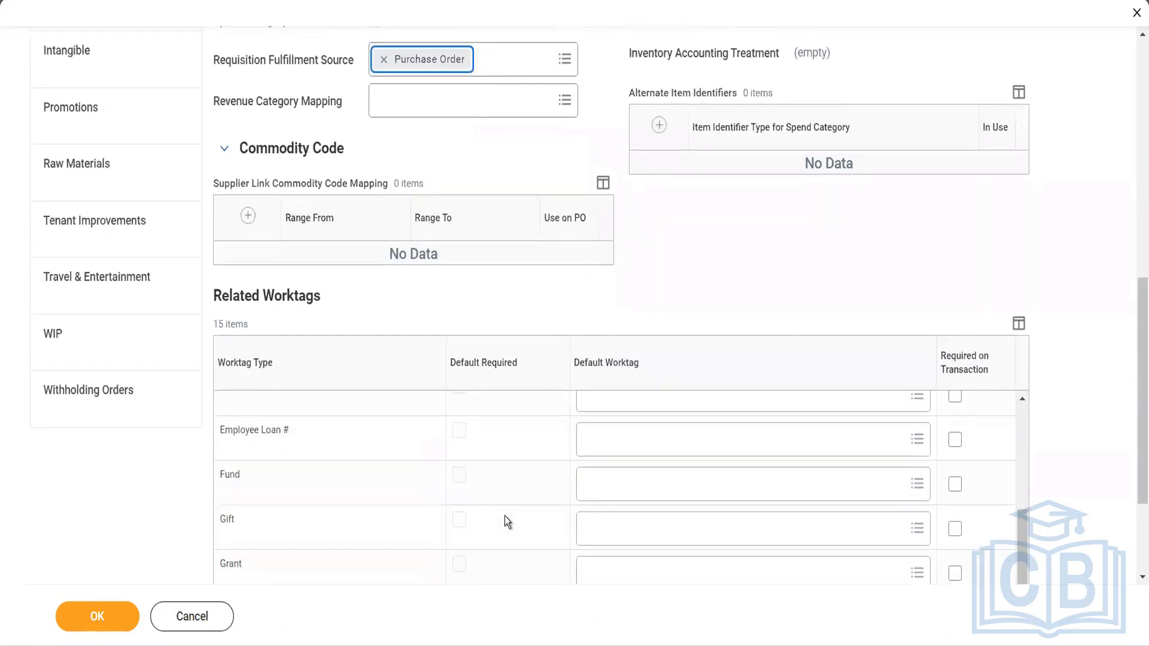
{"action": "scroll", "coordinate": [504, 516], "scroll_direction": "down", "scroll_amount": 2}
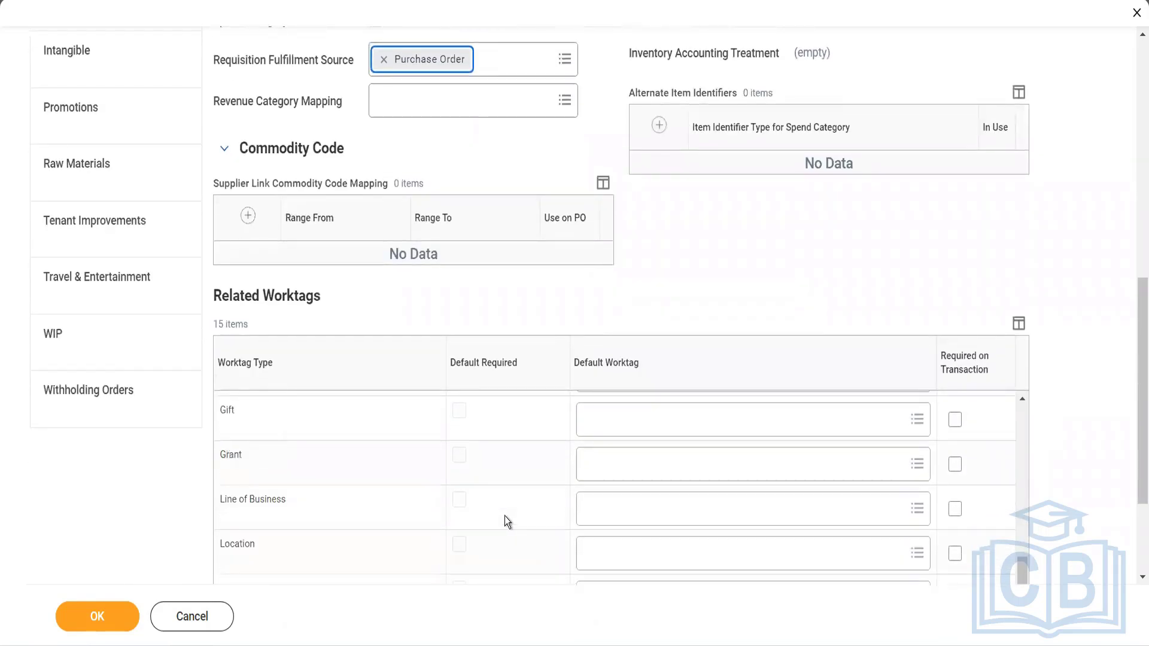
{"action": "scroll", "coordinate": [504, 515], "scroll_direction": "down", "scroll_amount": 3}
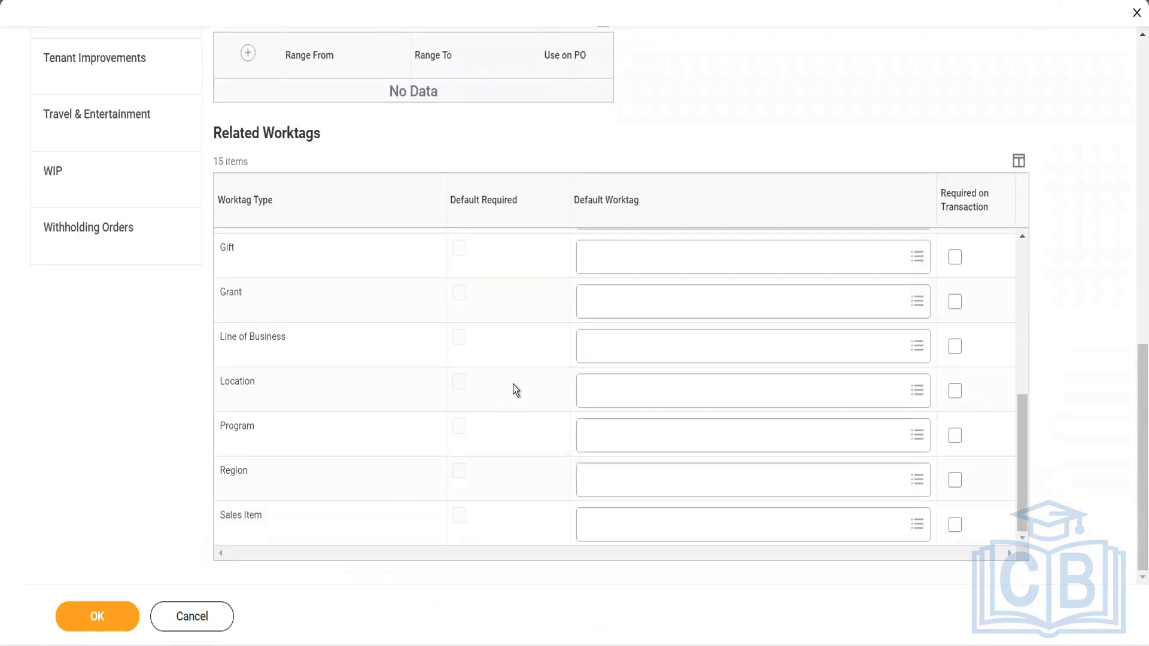
{"action": "left_click", "coordinate": [109, 605]}
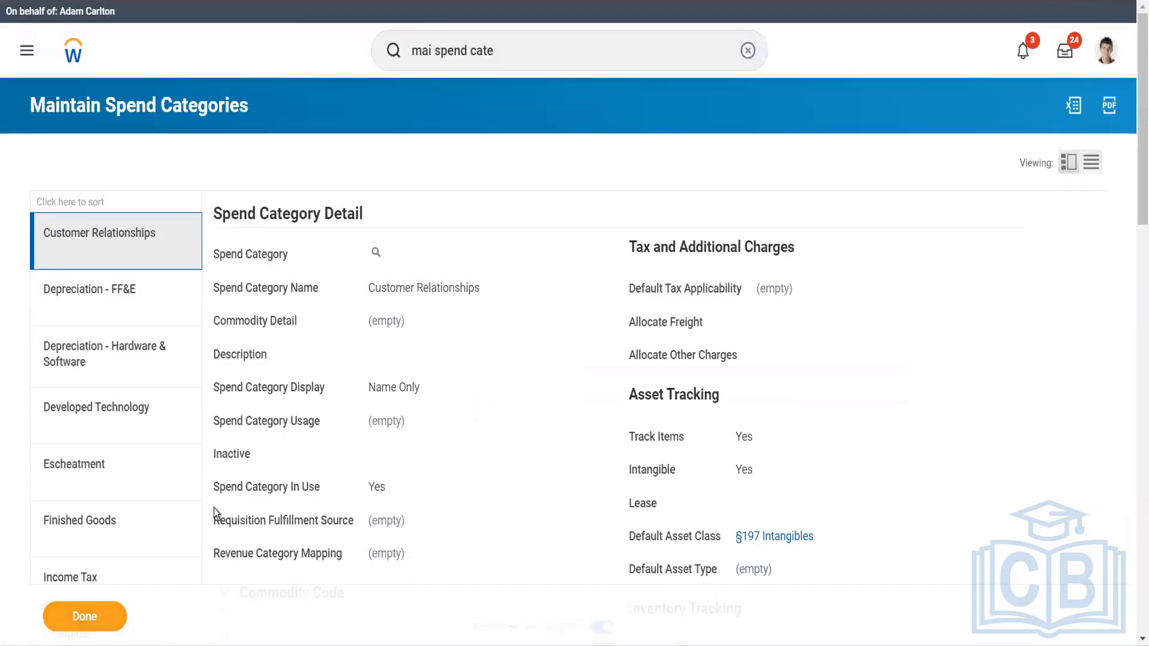
Search for "cr purch item" and open the Create Purchase Item task.
{"action": "left_click", "coordinate": [505, 53]}
{"action": "key", "text": "ctrl+a"}
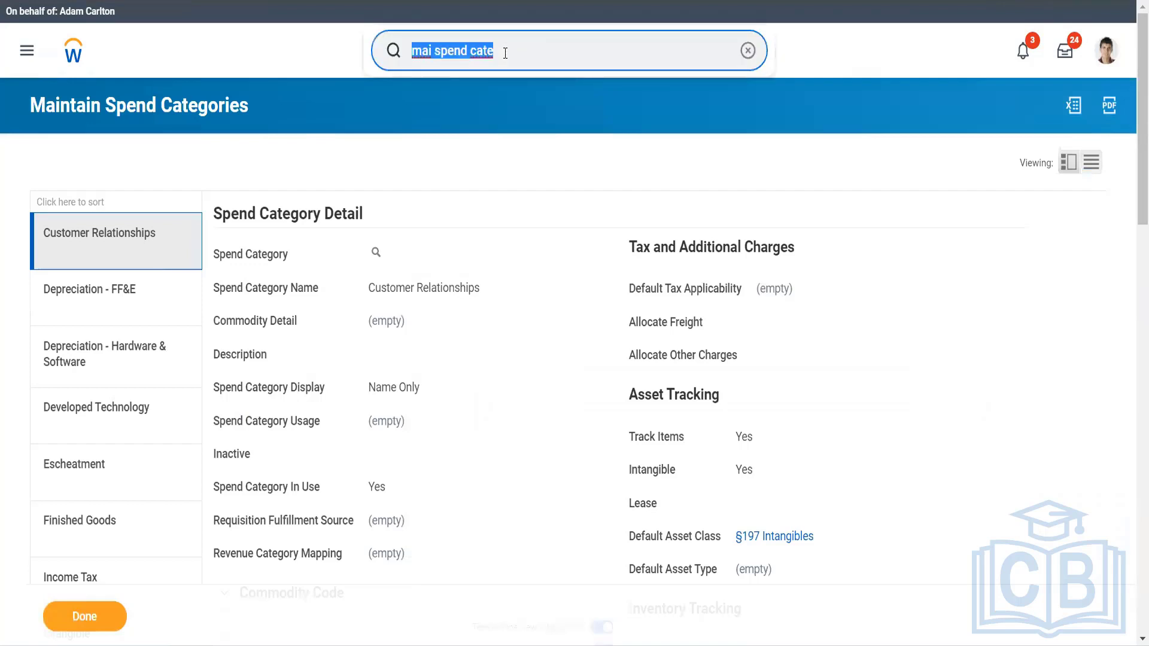
{"action": "left_click", "coordinate": [504, 53]}
{"action": "type", "text": "crpu"}
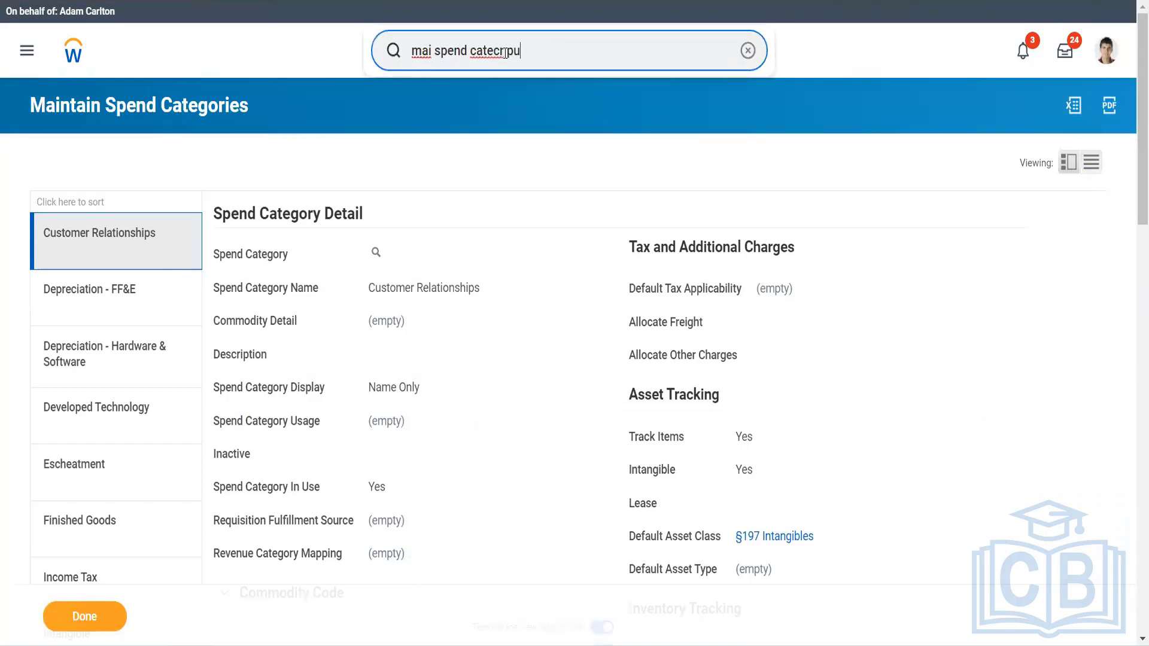
{"action": "type", "text": "rch item"}
{"action": "key", "text": "BackSpace"}
{"action": "key", "text": "BackSpace"}
{"action": "key", "text": "ctrl+a"}
{"action": "key", "text": "BackSpace"}
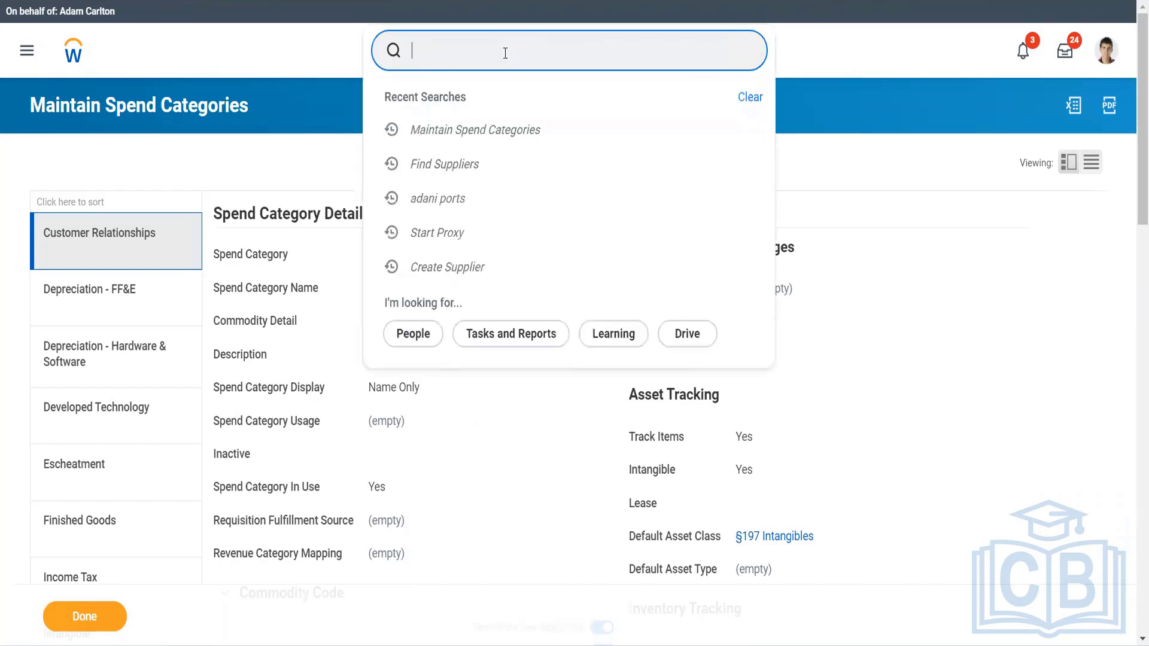
{"action": "type", "text": "cr purch item"}
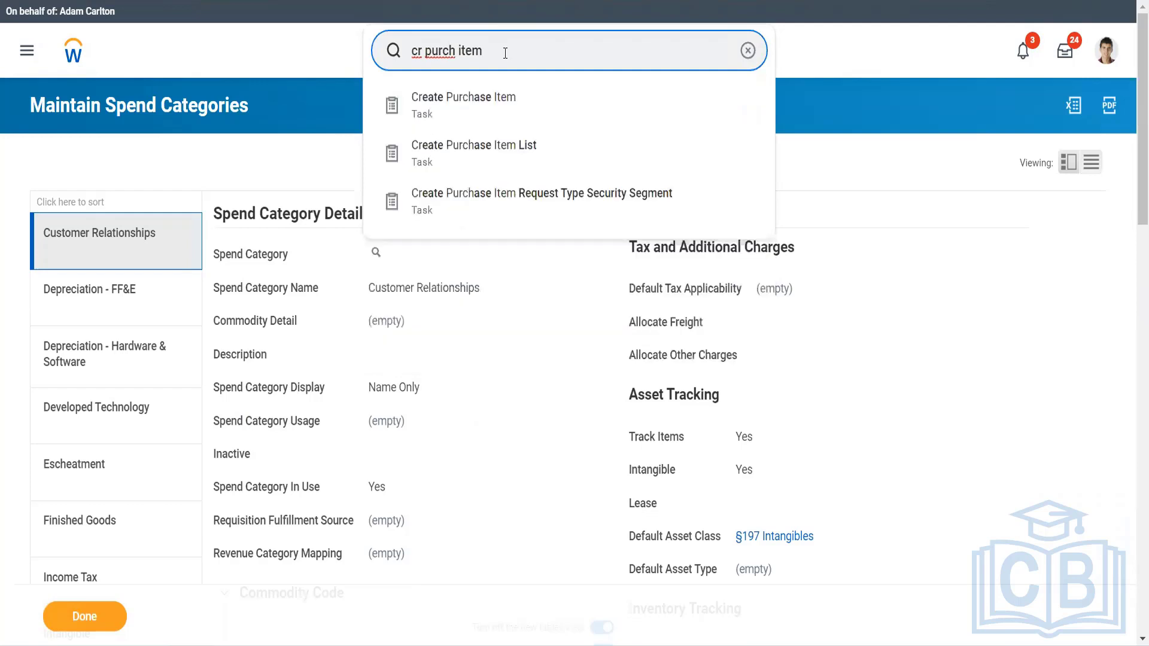
{"action": "key", "text": "Down"}
{"action": "key", "text": "Return"}
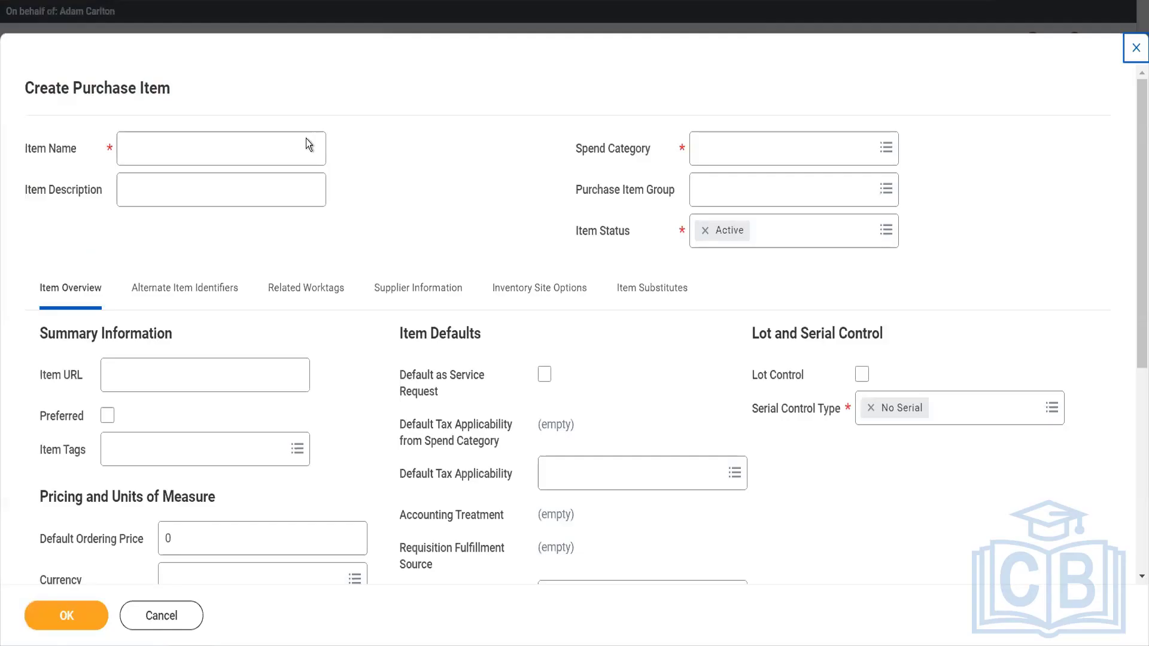
Name the new purchase item "Sporty Lambo".
{"action": "left_click", "coordinate": [269, 143]}
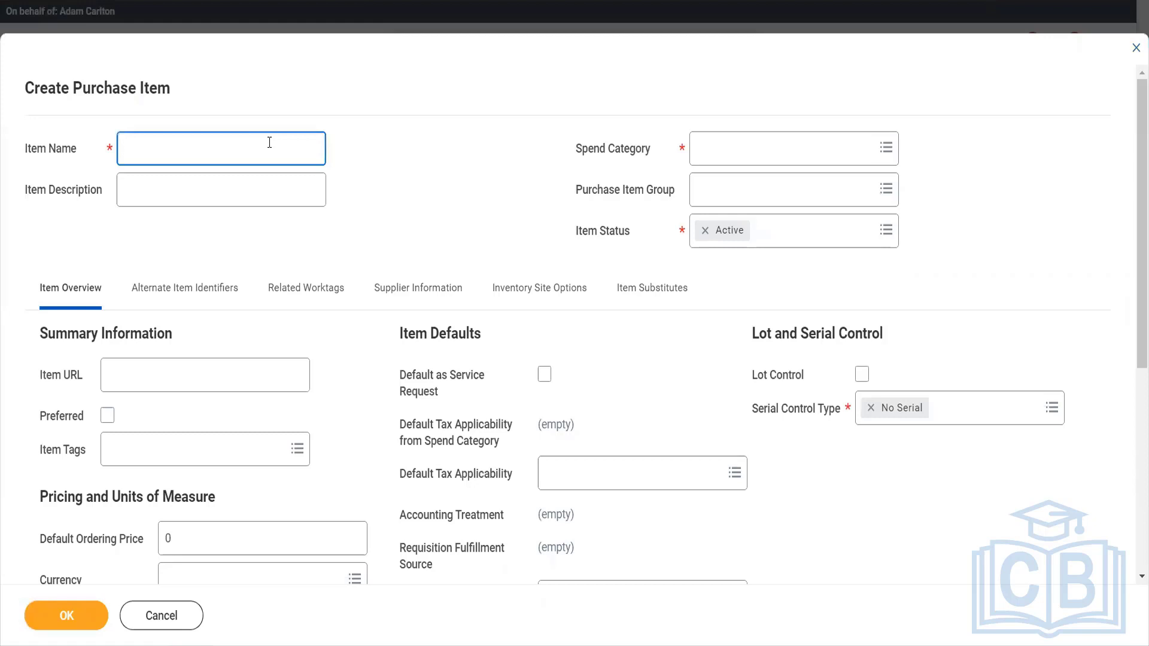
{"action": "type", "text": "Sporty lambo"}
{"action": "key", "text": "BackSpace"}
{"action": "key", "text": "BackSpace"}
{"action": "key", "text": "BackSpace"}
{"action": "key", "text": "BackSpace"}
{"action": "key", "text": "BackSpace"}
{"action": "type", "text": "Lambo"}
Enter "A fastest and dream car for boys" as the purchase item's description.
{"action": "key", "text": "Tab"}
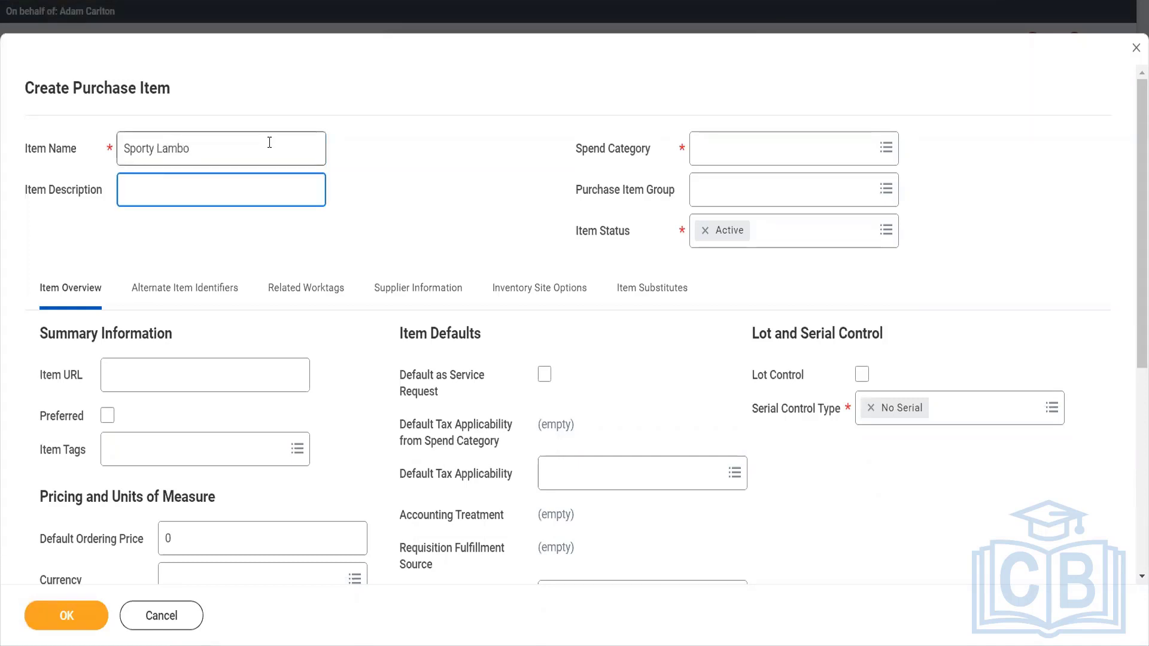
{"action": "type", "text": "A fastest and dream car"}
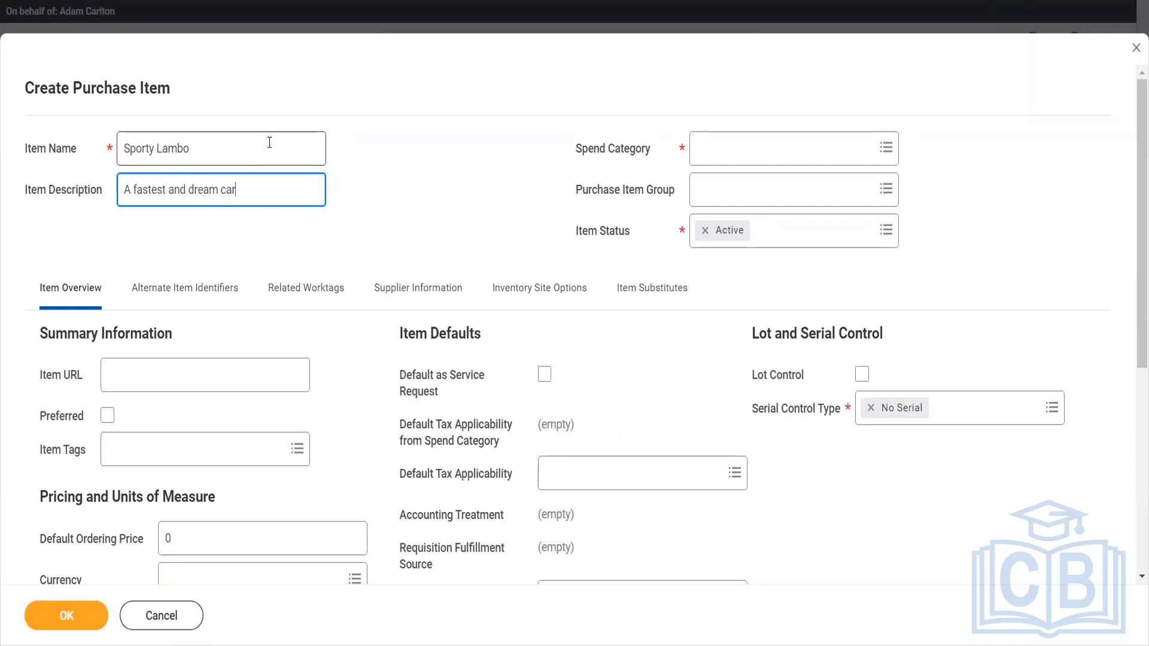
{"action": "type", "text": " for boys"}
{"action": "left_click", "coordinate": [735, 162]}
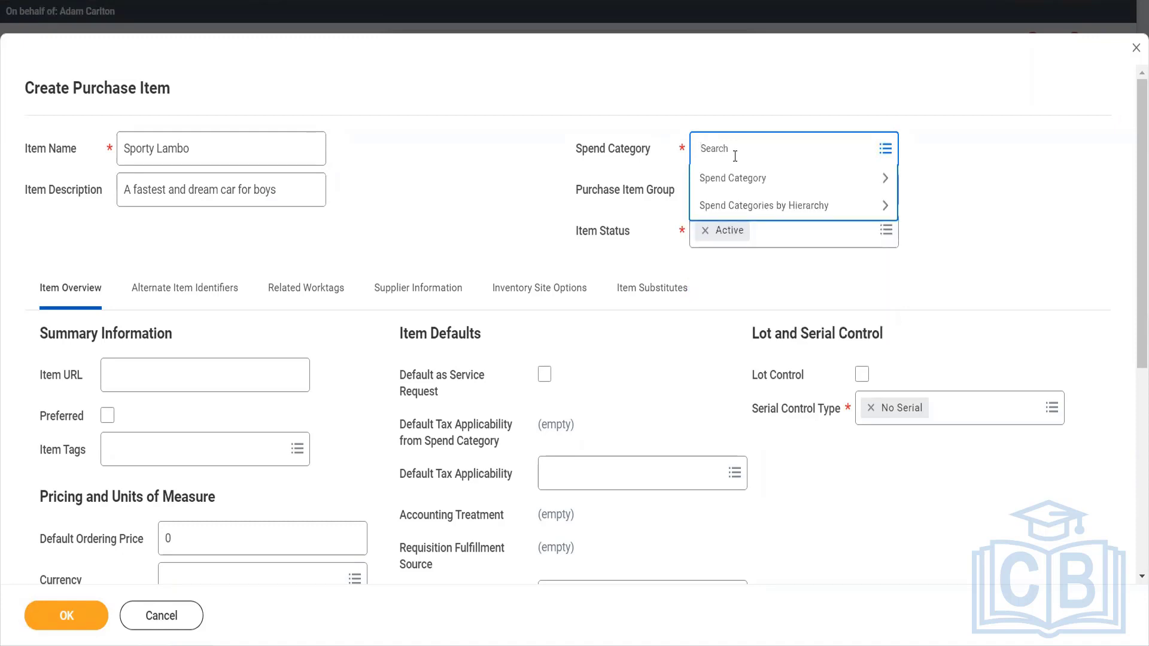
Change the purchase item's name to "Spider Lambo".
{"action": "left_click", "coordinate": [159, 146]}
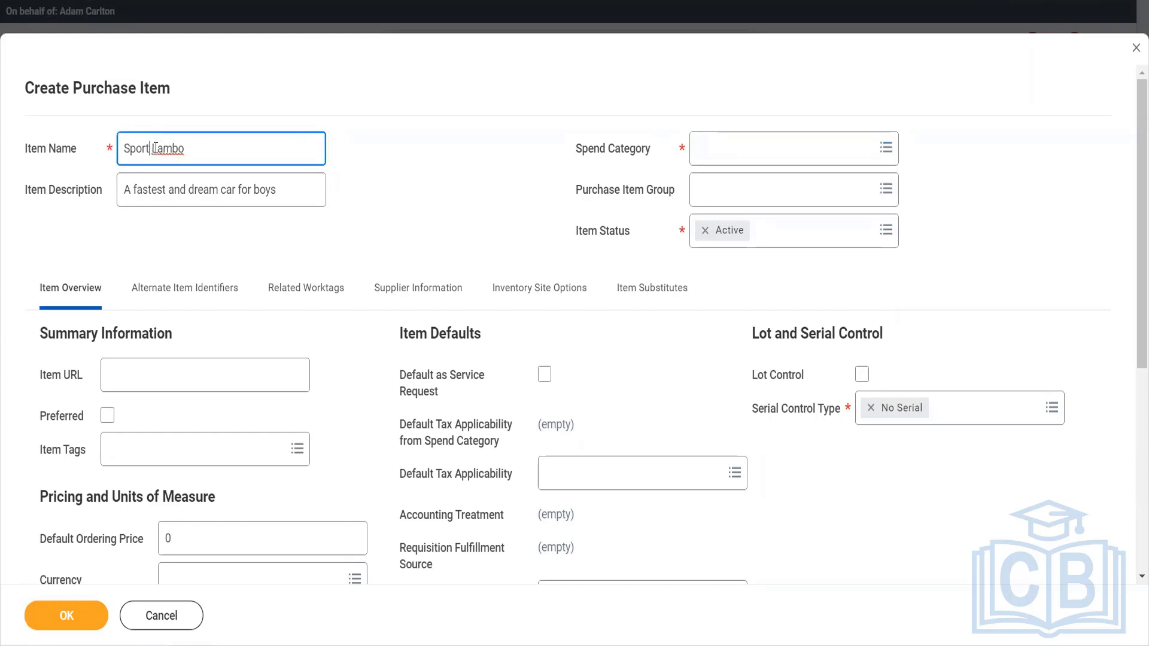
{"action": "key", "text": "BackSpace"}
{"action": "key", "text": "BackSpace"}
{"action": "key", "text": "BackSpace"}
{"action": "key", "text": "BackSpace"}
{"action": "type", "text": "ider"}
{"action": "left_click", "coordinate": [358, 182]}
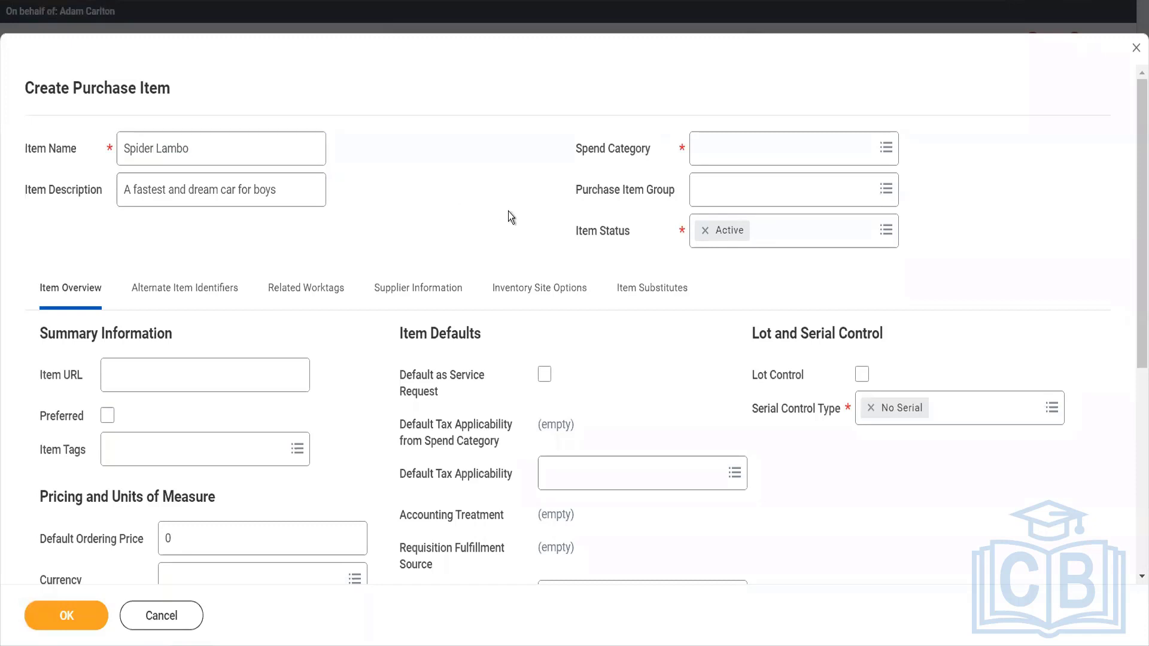
Search the spend categories for "car" and assign Luxury Cars adn Ships to the purchase item.
{"action": "left_click", "coordinate": [716, 154]}
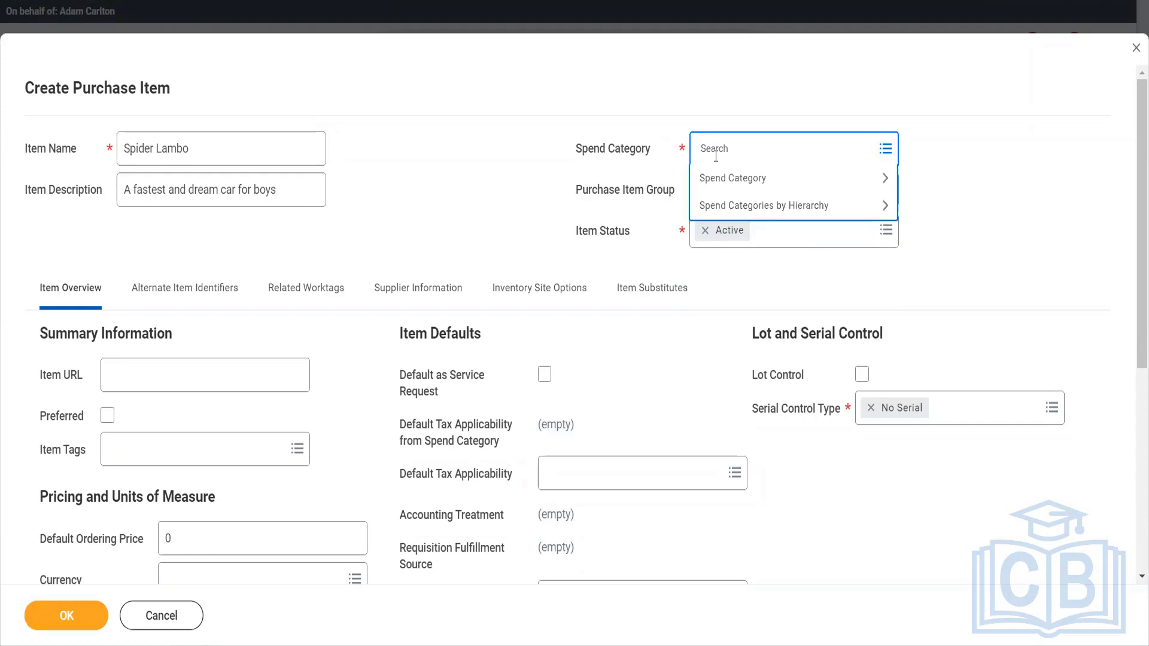
{"action": "type", "text": "car"}
{"action": "key", "text": "Return"}
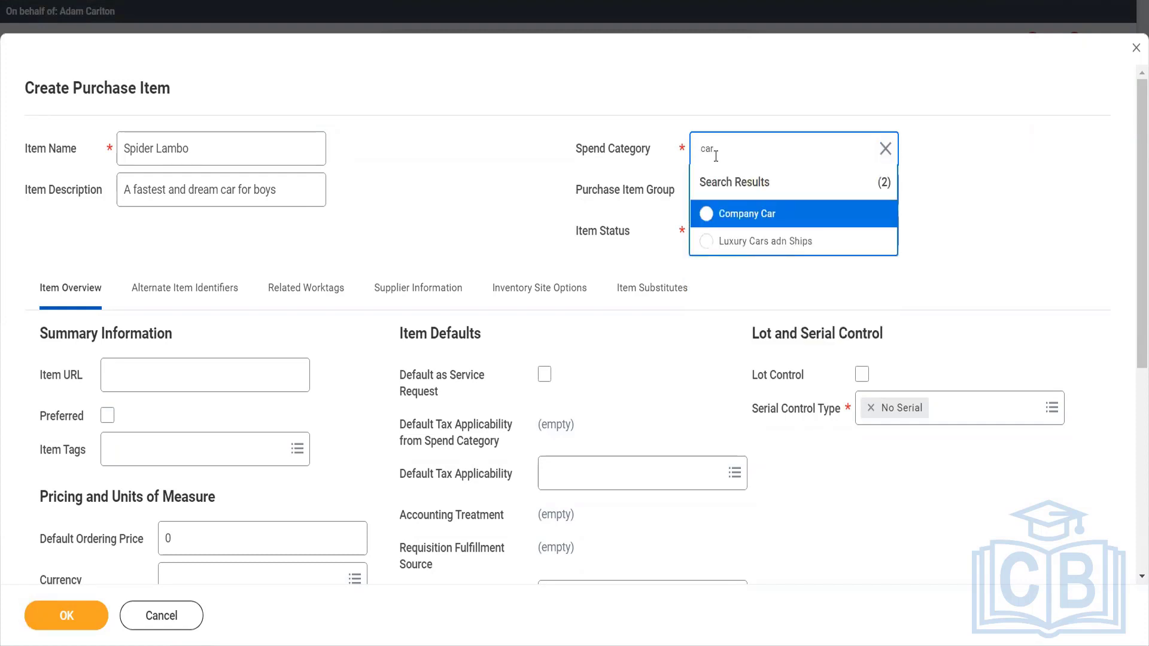
{"action": "left_click", "coordinate": [771, 242]}
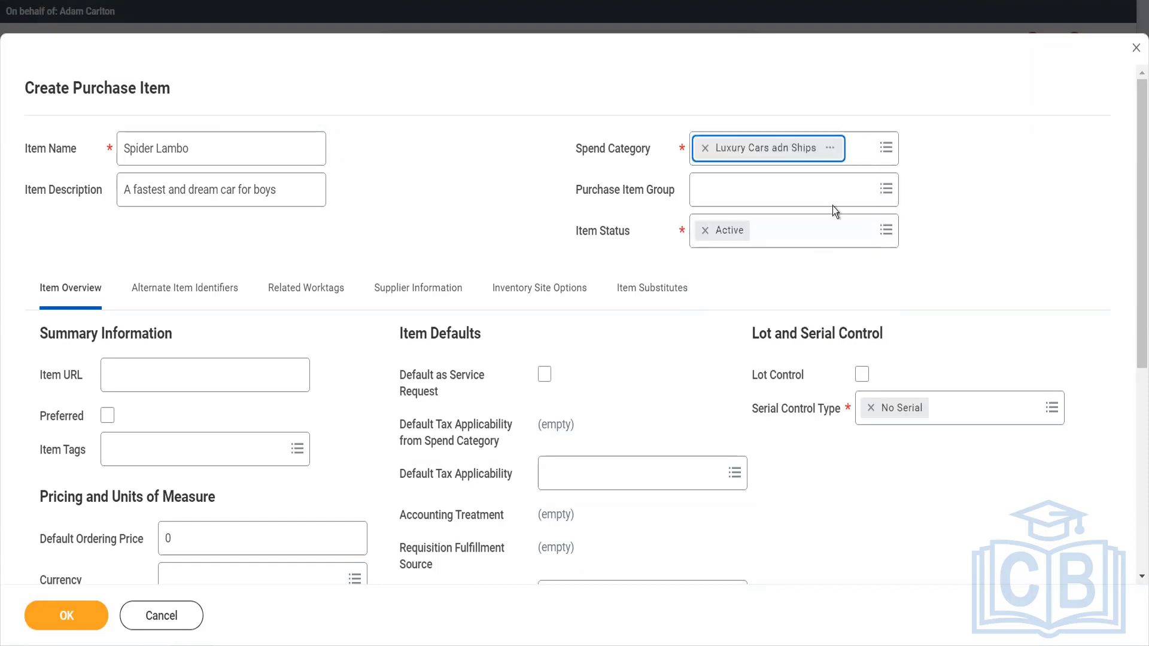
Open the assigned spend category's detail page in a new browser tab and decline restoring the last session.
{"action": "left_click", "coordinate": [840, 154]}
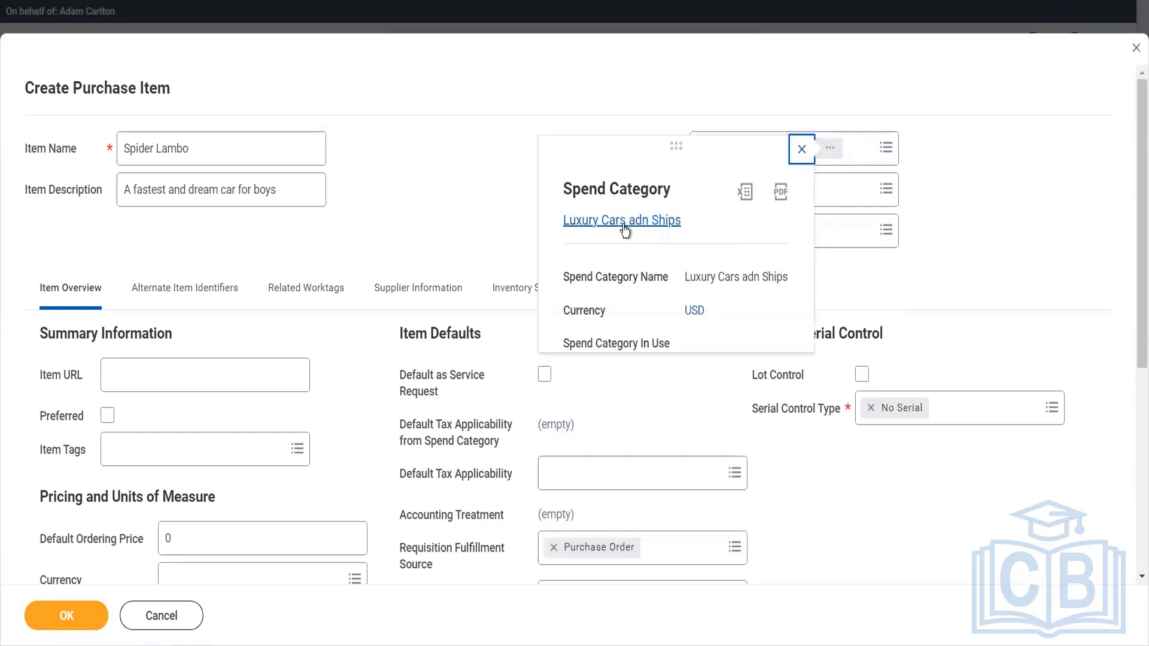
{"action": "right_click", "coordinate": [634, 242]}
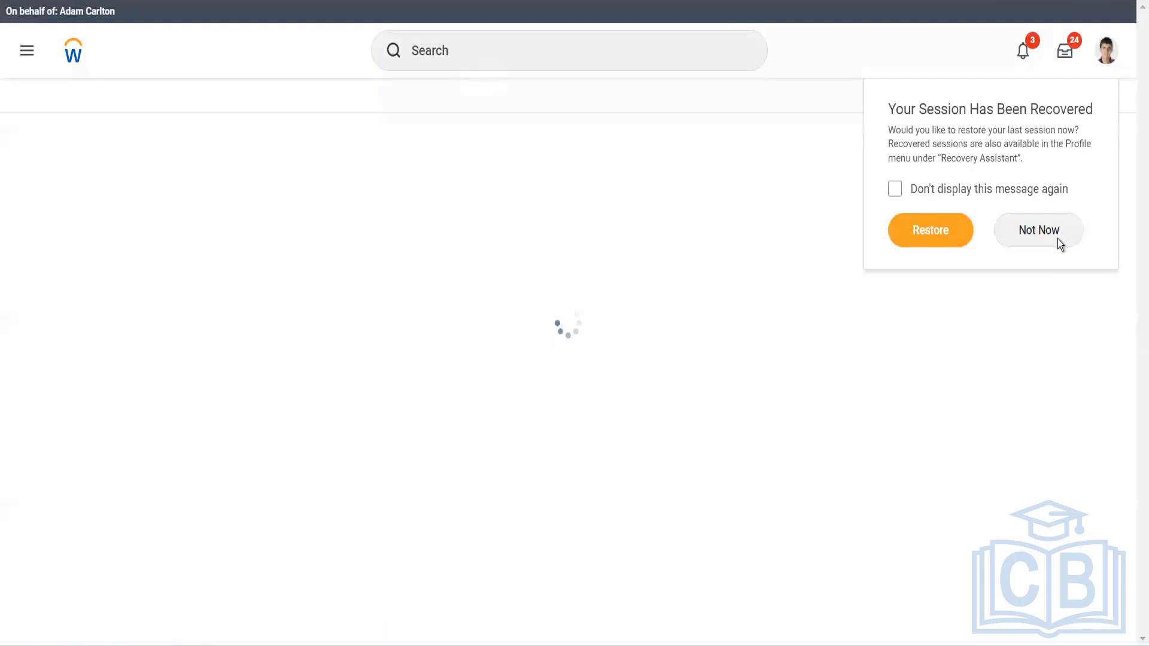
{"action": "left_click", "coordinate": [1039, 231]}
{"action": "left_click", "coordinate": [661, 150]}
{"action": "left_click", "coordinate": [502, 55]}
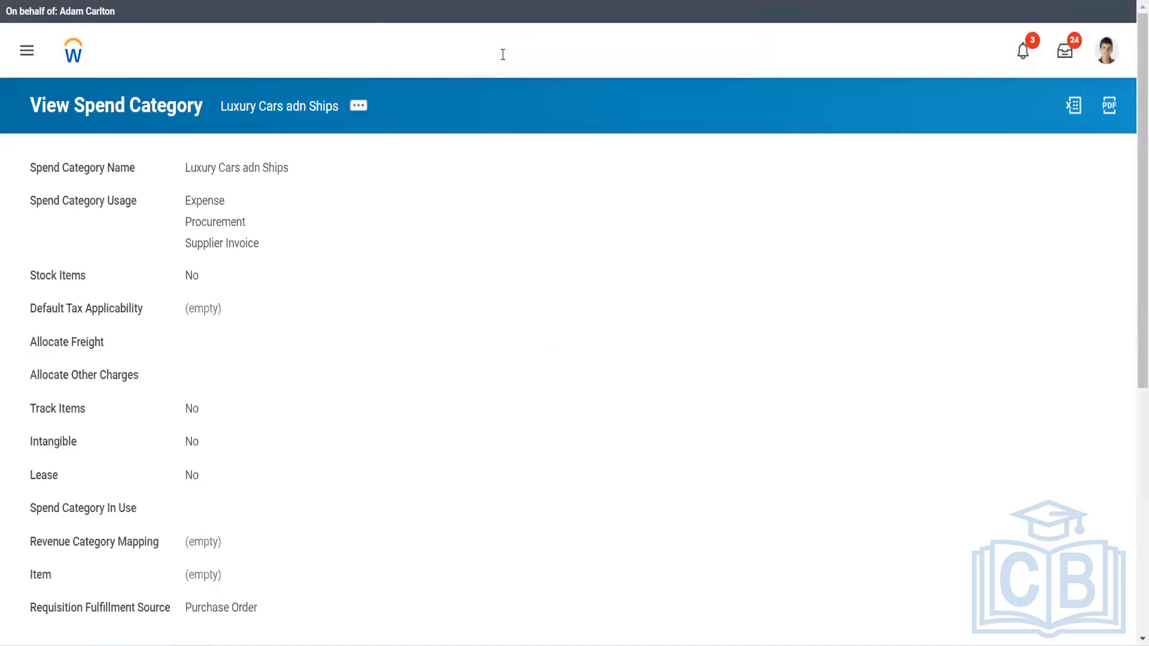
Examine the related actions available for the Luxury Cars adn Ships spend category.
{"action": "left_click", "coordinate": [357, 106]}
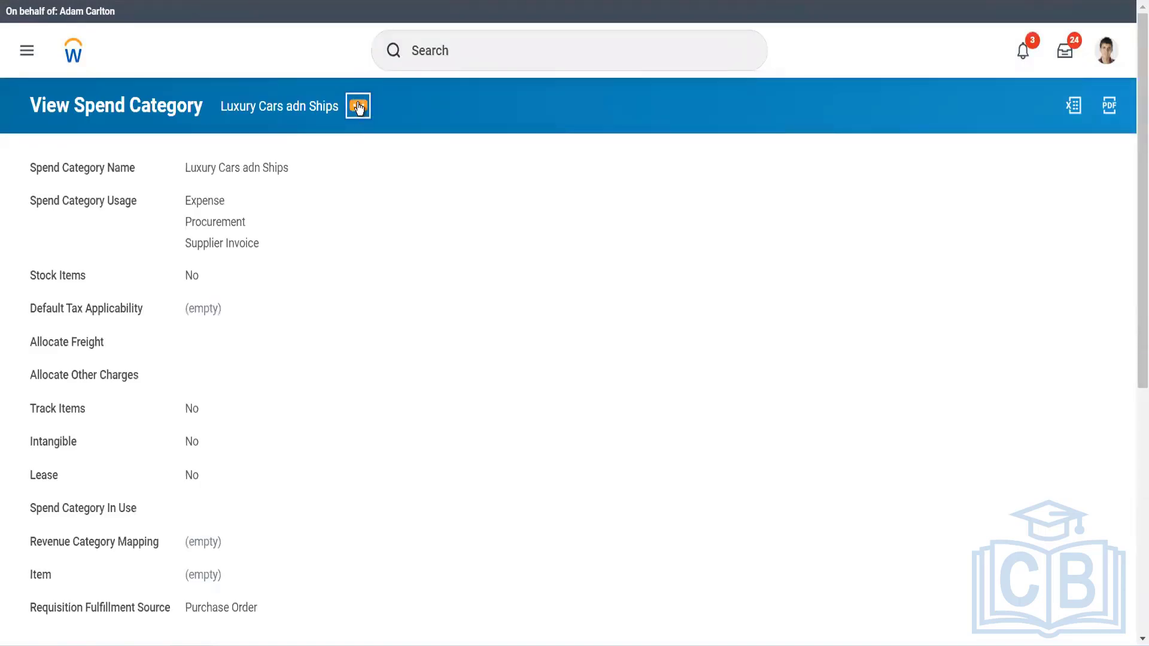
{"action": "mouse_move", "coordinate": [405, 175]}
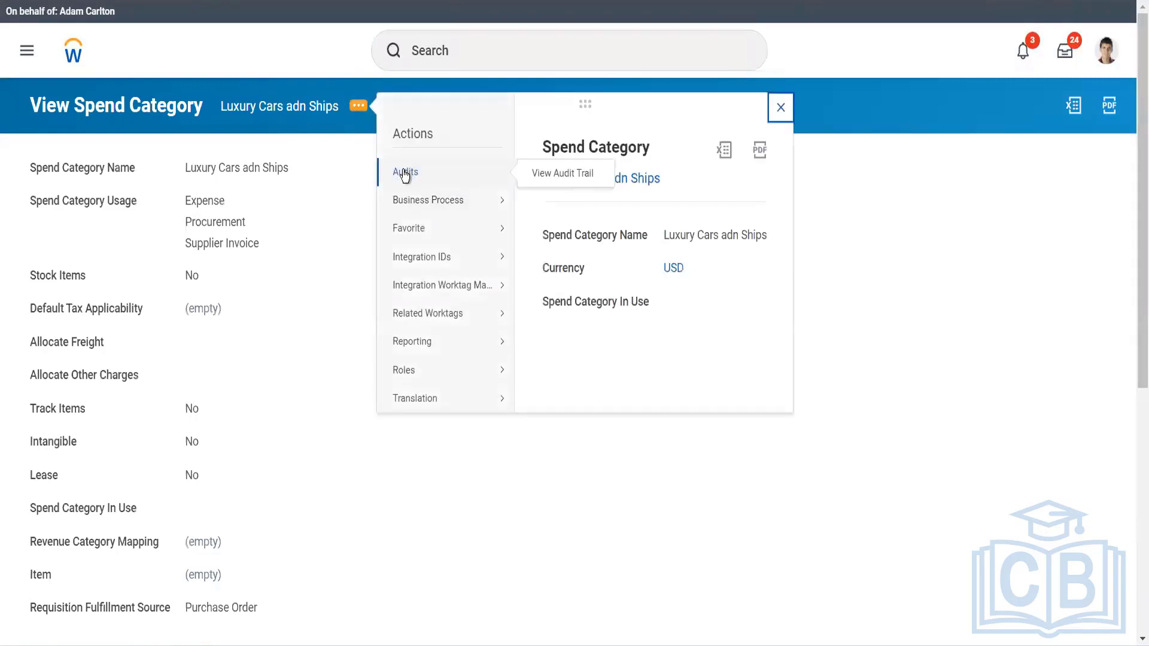
{"action": "mouse_move", "coordinate": [455, 282]}
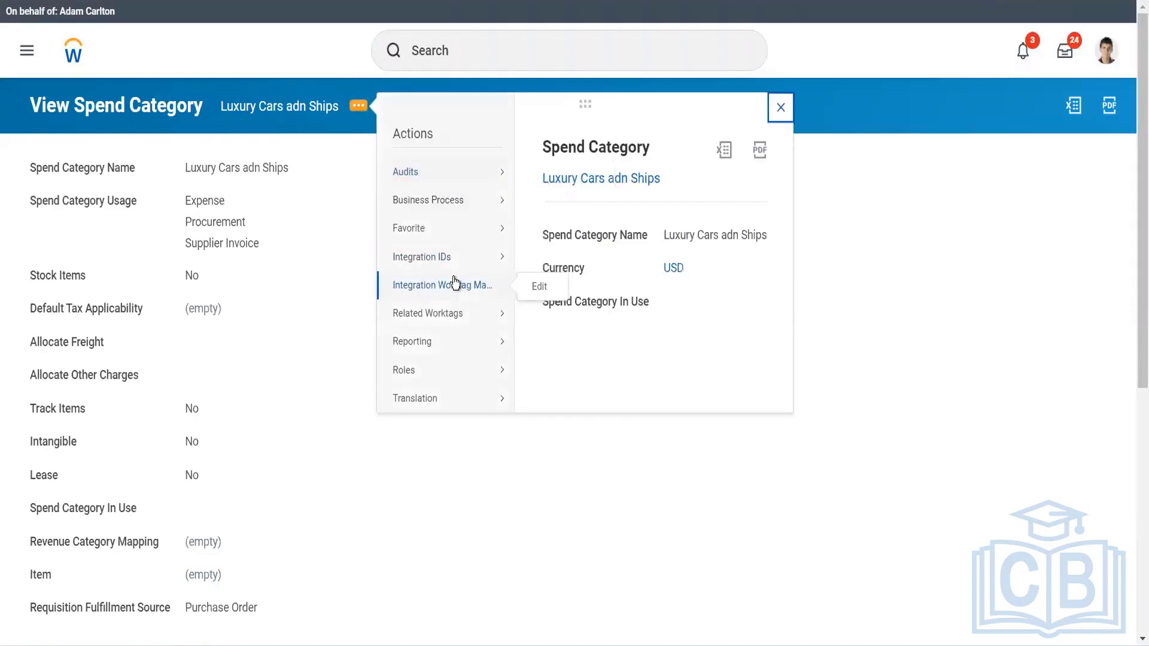
Search for "mai spend cate" and open the Maintain Spend Categories task for categories without hierarchy.
{"action": "left_click", "coordinate": [501, 55]}
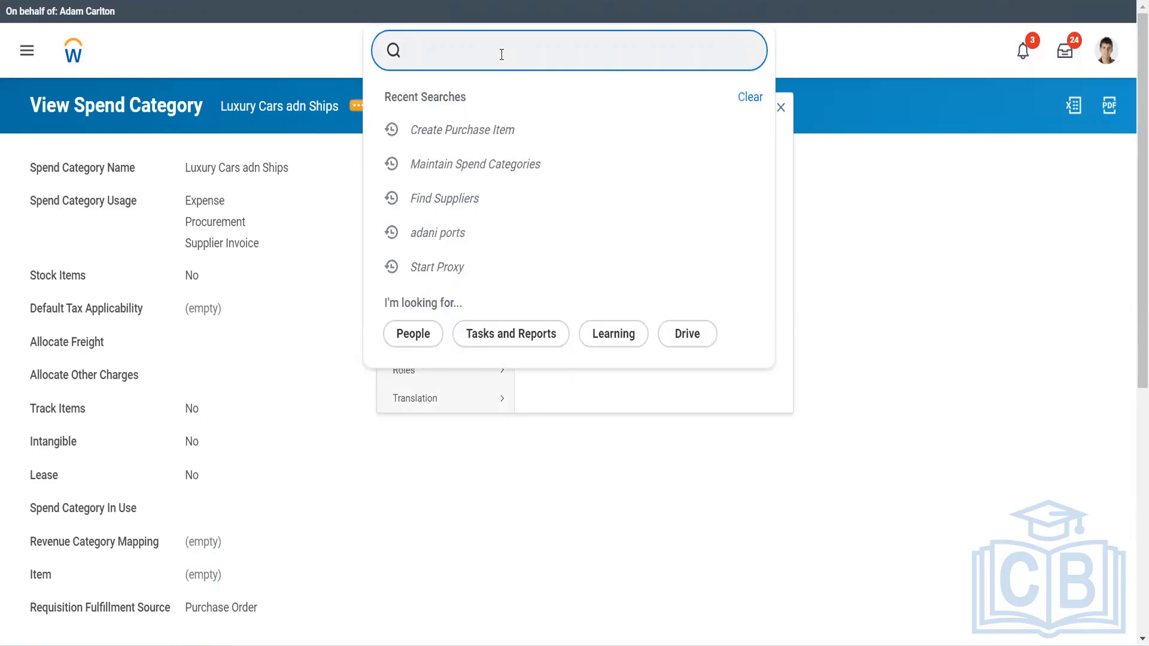
{"action": "type", "text": "mai spend cate"}
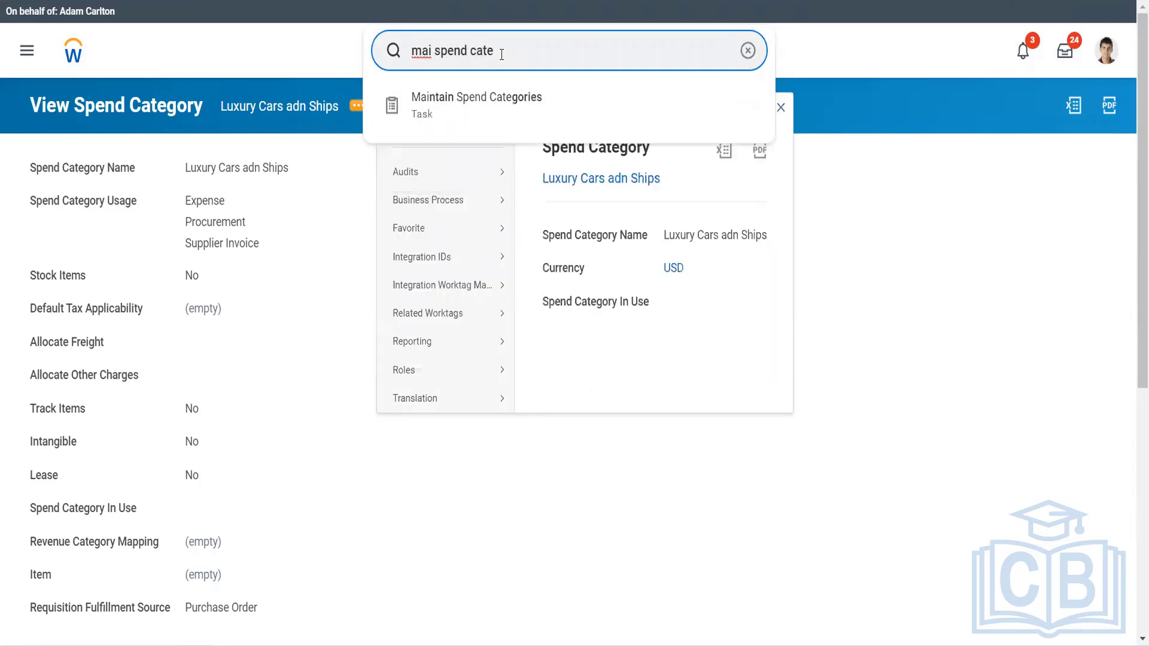
{"action": "key", "text": "Down"}
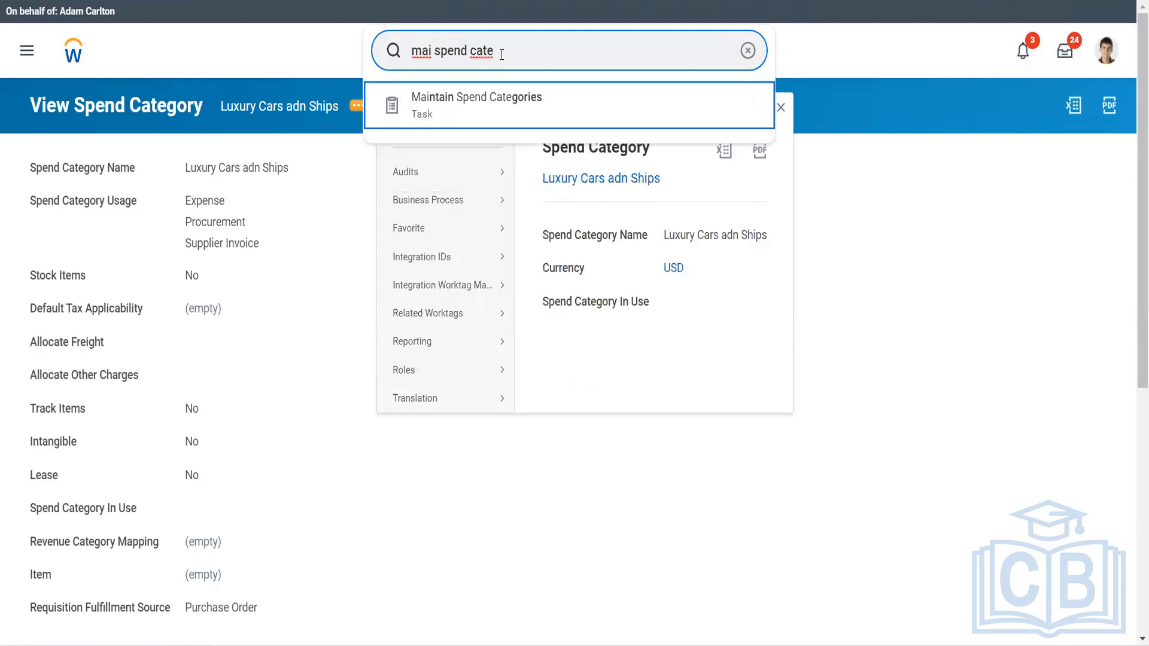
{"action": "key", "text": "Return"}
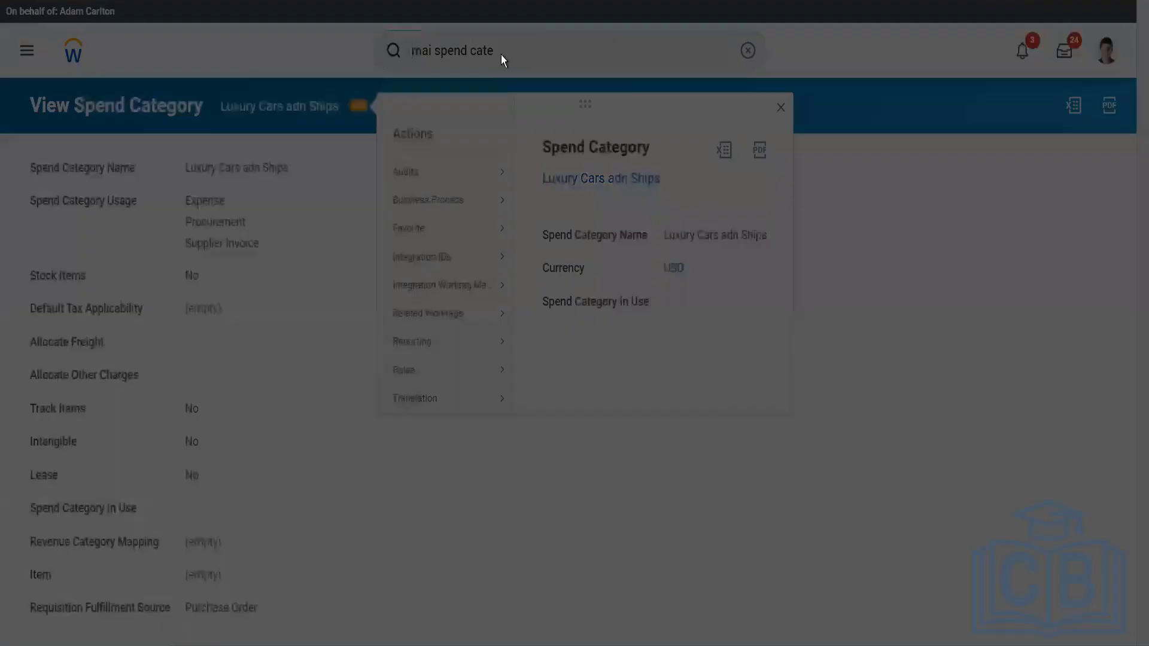
{"action": "left_click", "coordinate": [418, 280]}
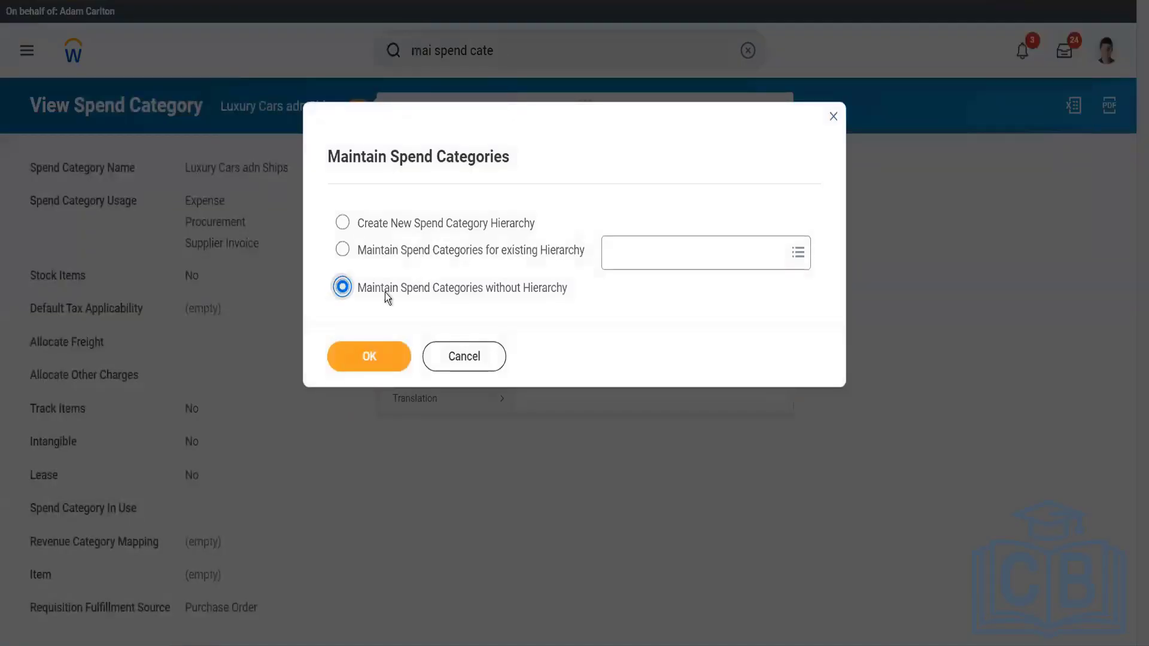
{"action": "left_click", "coordinate": [361, 360]}
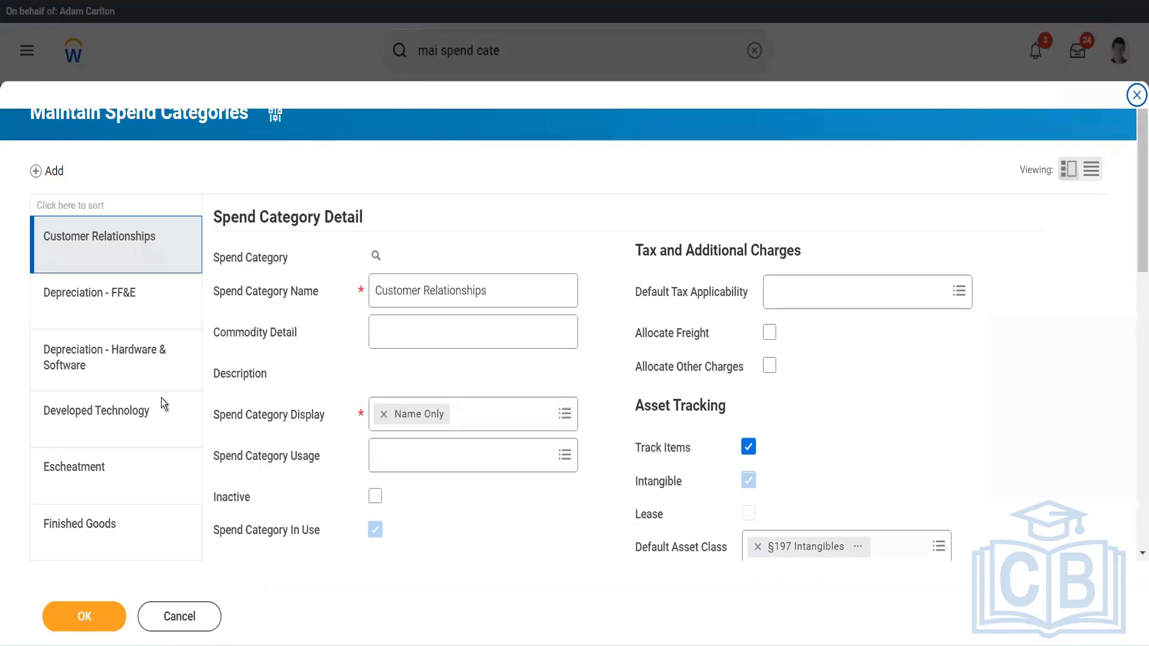
Correct the misspelled spend category name to "Luxury Cars and Ships" and submit the change.
{"action": "scroll", "coordinate": [83, 429], "scroll_direction": "down", "scroll_amount": 5}
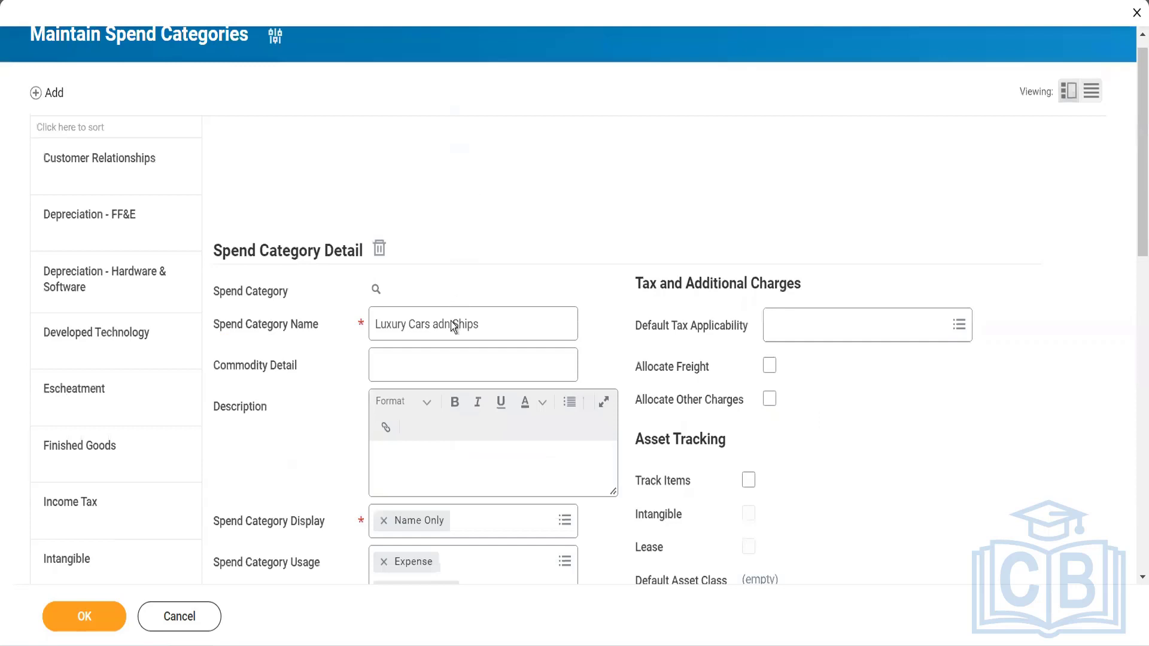
{"action": "left_click", "coordinate": [447, 323]}
{"action": "left_click", "coordinate": [448, 323]}
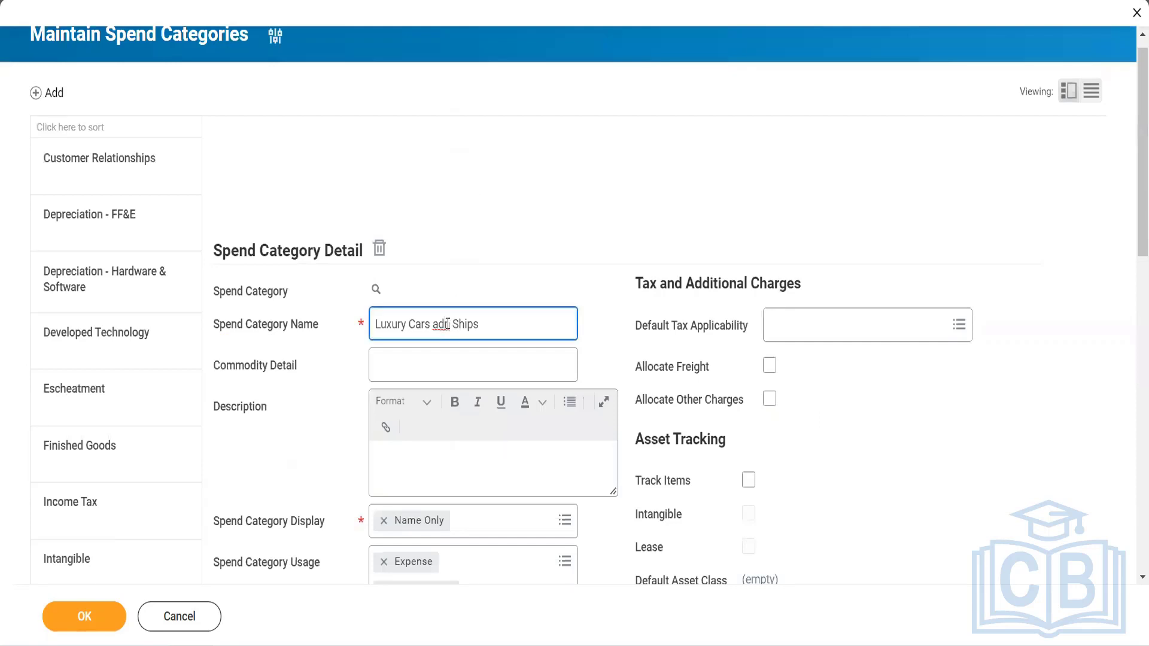
{"action": "key", "text": "BackSpace"}
{"action": "type", "text": "d"}
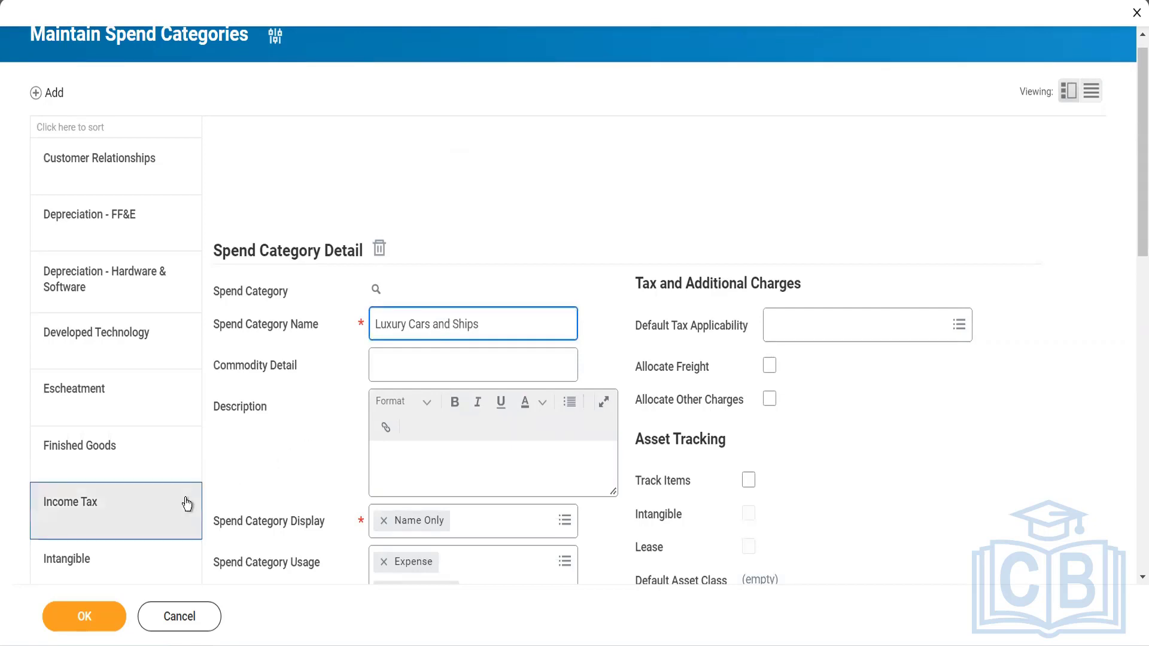
{"action": "left_click", "coordinate": [93, 625]}
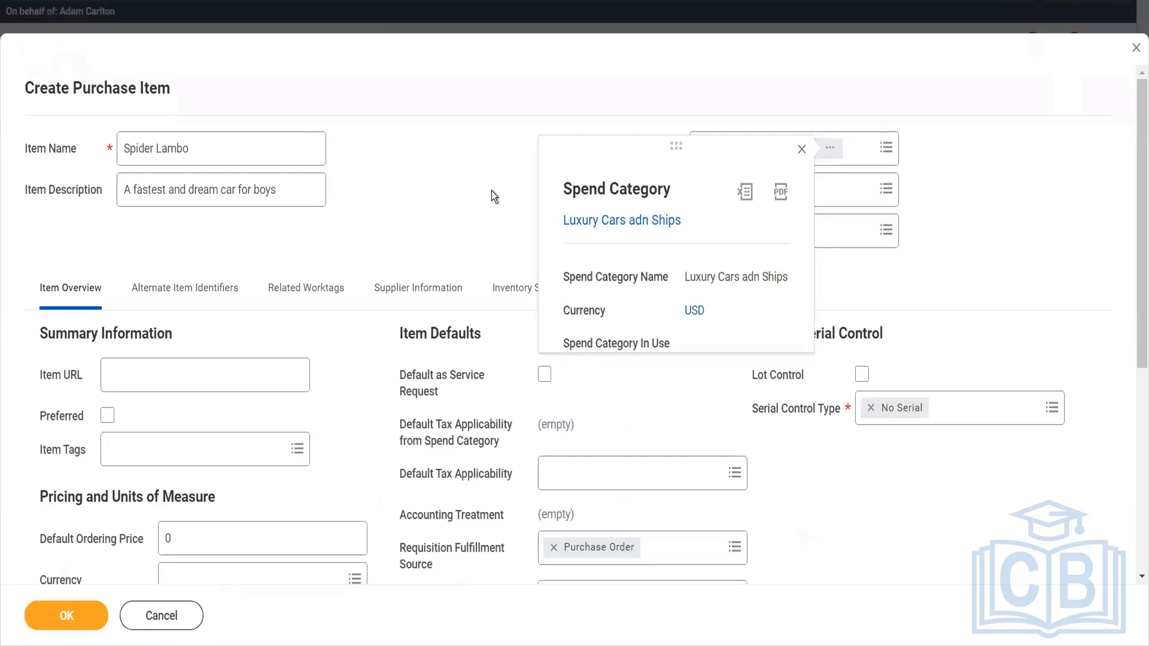
Back in the purchase item form, close the spend category preview and set the default ordering price to 1.
{"action": "left_click", "coordinate": [494, 196]}
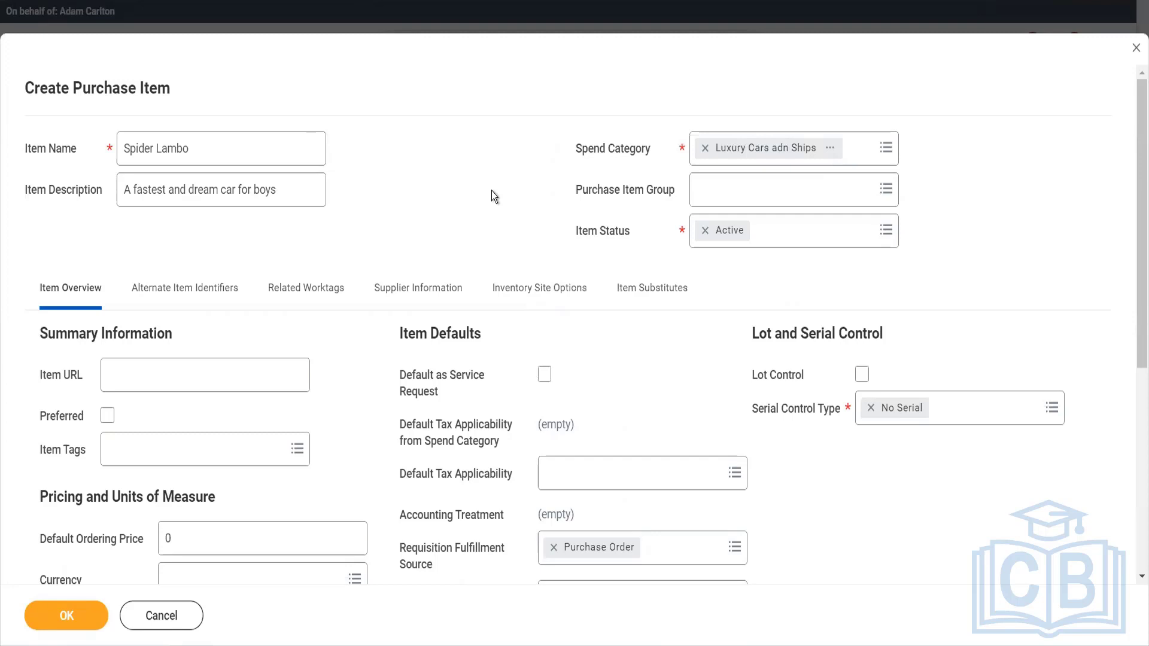
{"action": "scroll", "coordinate": [494, 196], "scroll_direction": "down", "scroll_amount": 1}
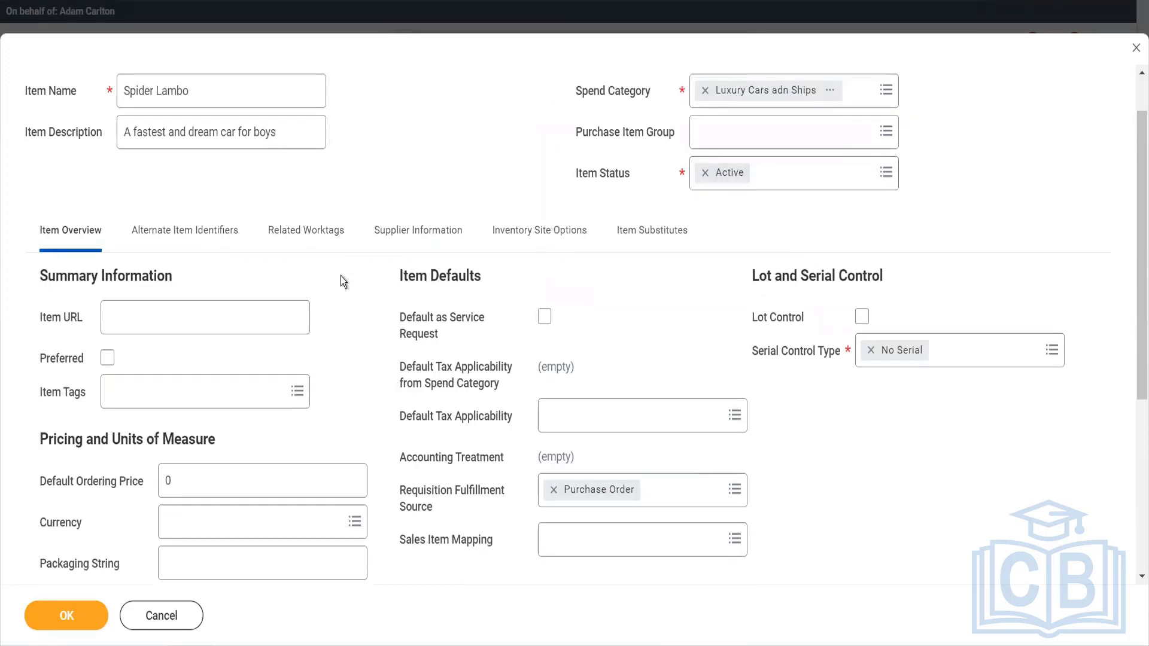
{"action": "scroll", "coordinate": [356, 379], "scroll_direction": "down", "scroll_amount": 3}
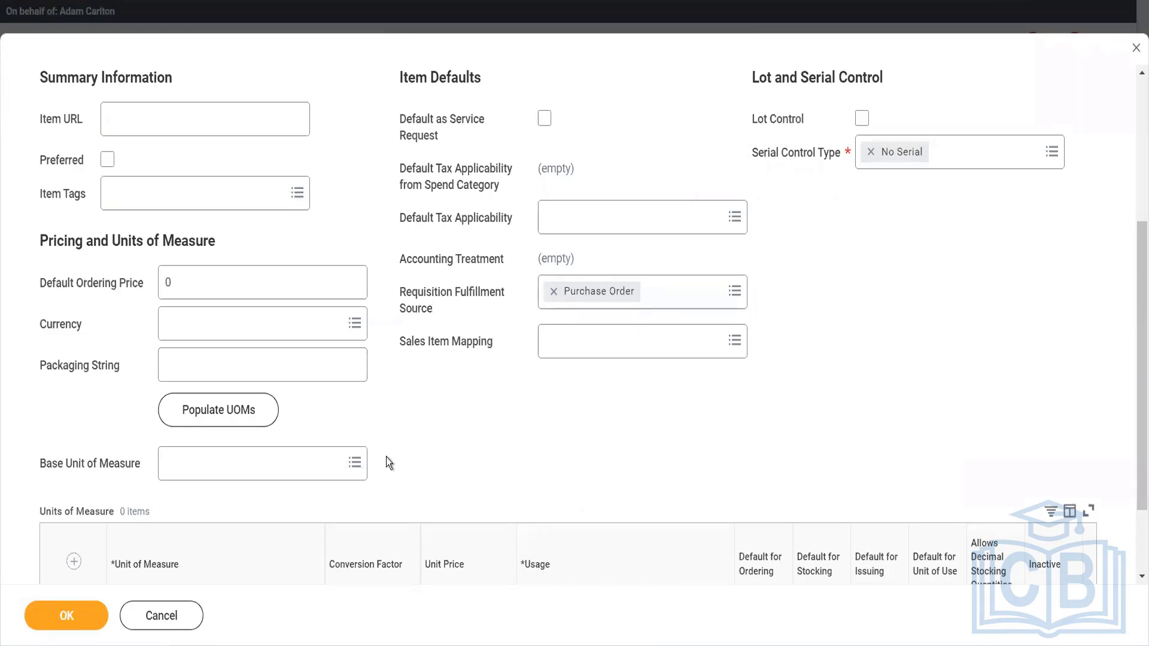
{"action": "left_click_drag", "start_coordinate": [216, 278], "coordinate": [158, 278]}
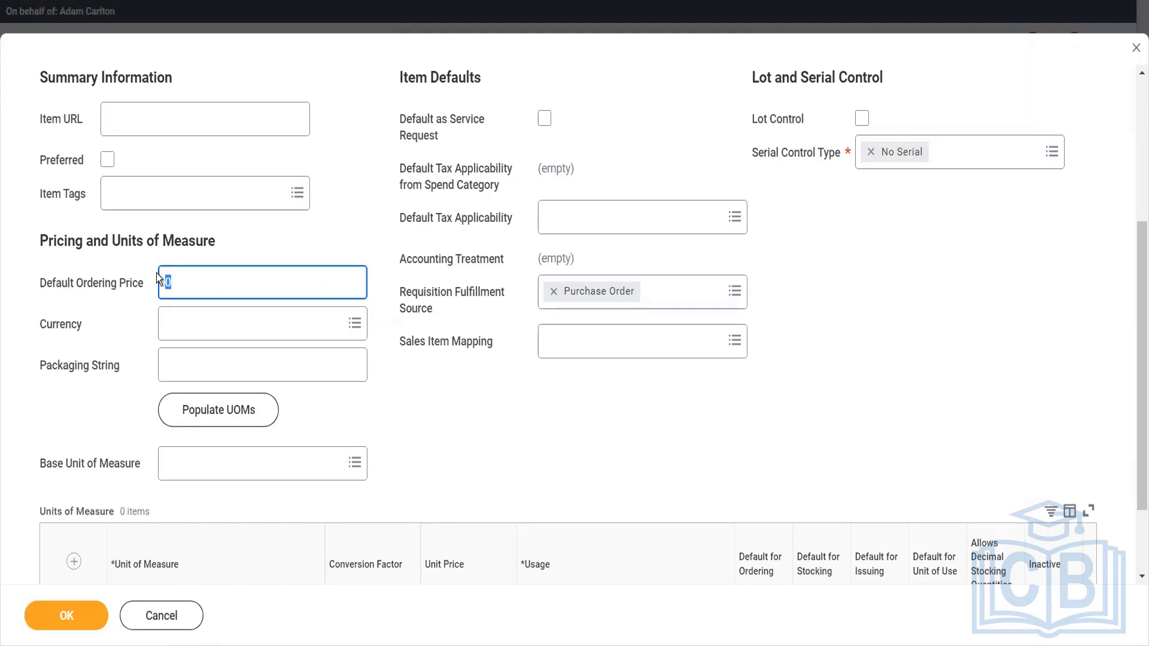
{"action": "type", "text": "100"}
{"action": "key", "text": "Tab"}
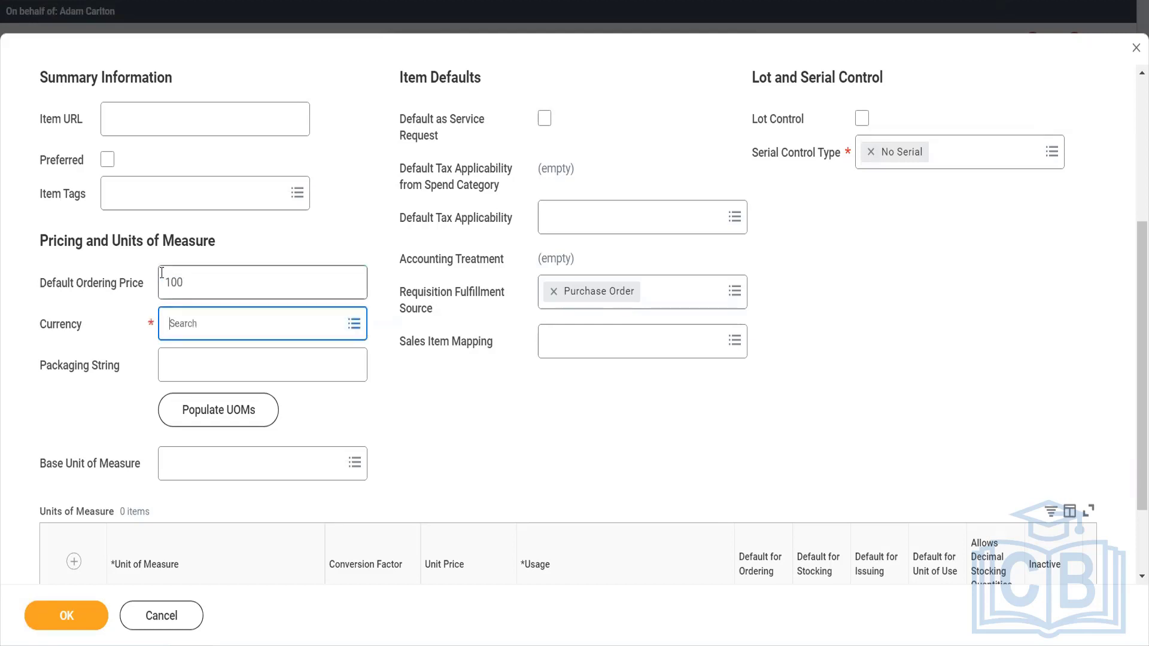
{"action": "left_click", "coordinate": [162, 283]}
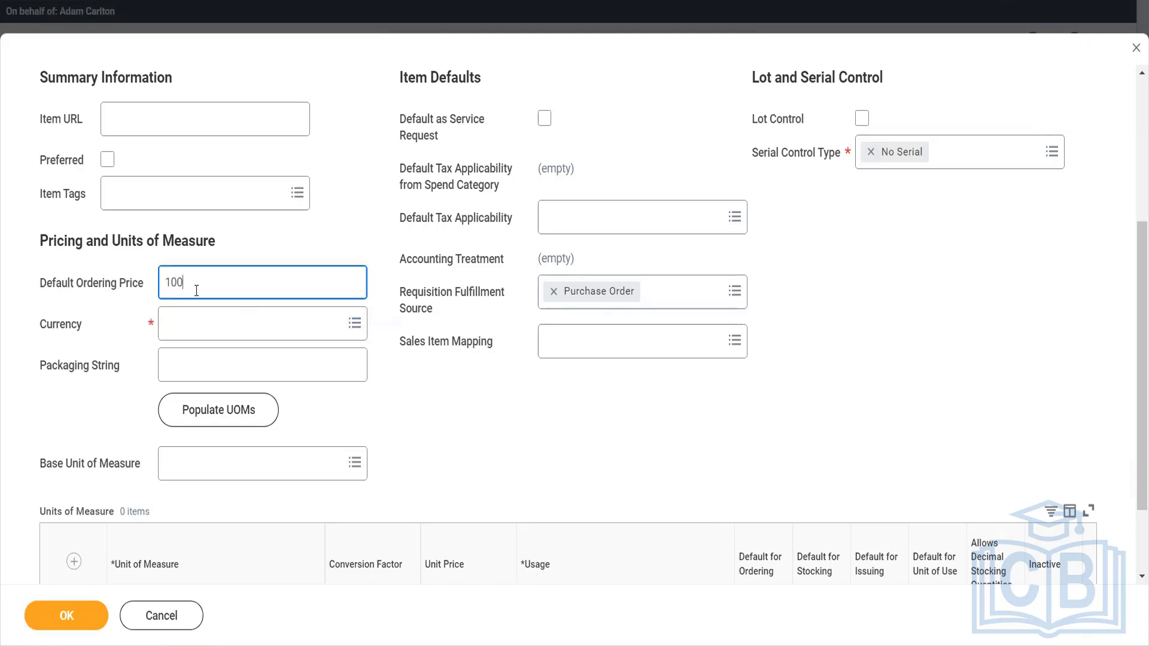
{"action": "key", "text": "BackSpace"}
{"action": "key", "text": "BackSpace"}
{"action": "key", "text": "Tab"}
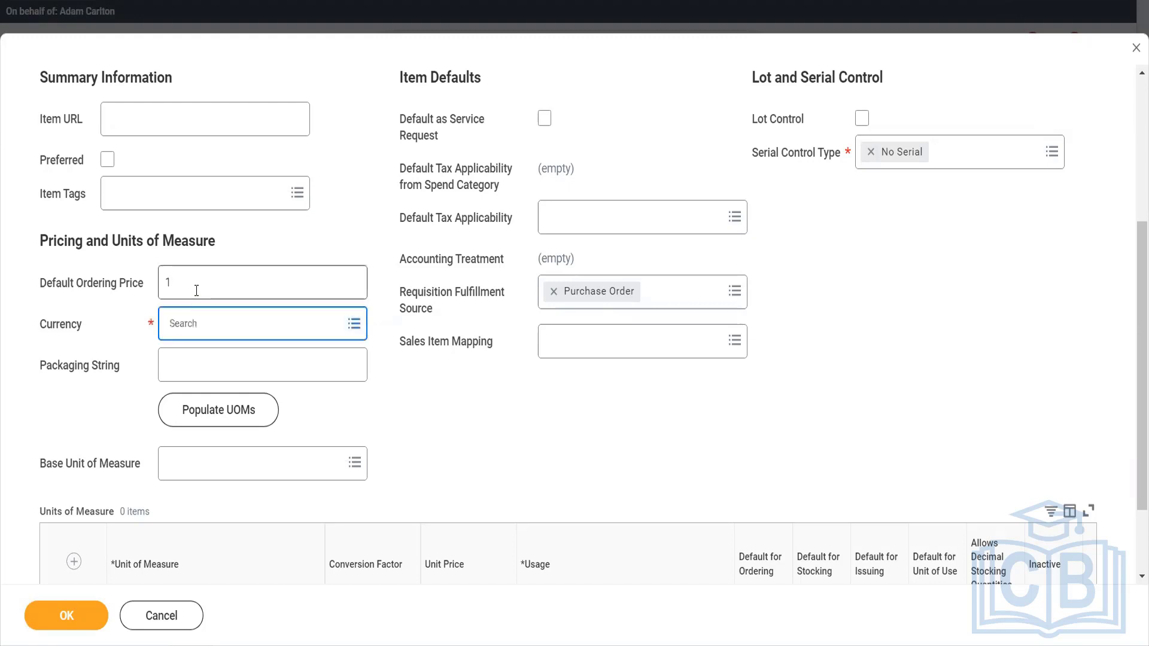
Set the purchase item's currency to USD and its base unit of measure to Each.
{"action": "type", "text": "usd"}
{"action": "key", "text": "Return"}
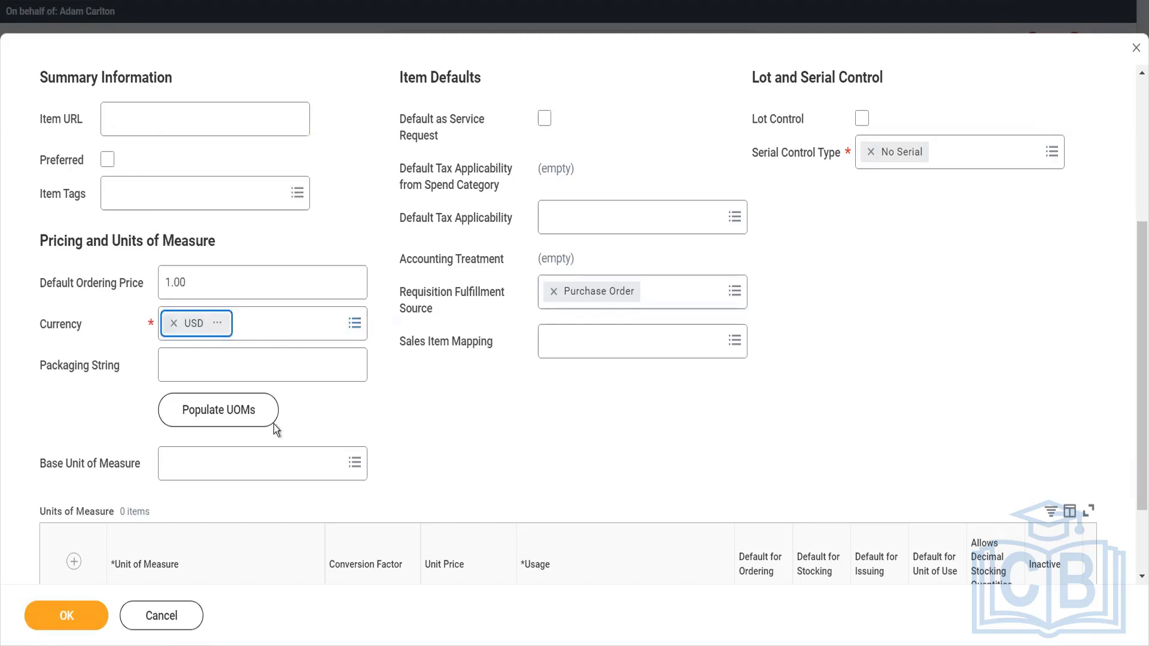
{"action": "left_click", "coordinate": [253, 460]}
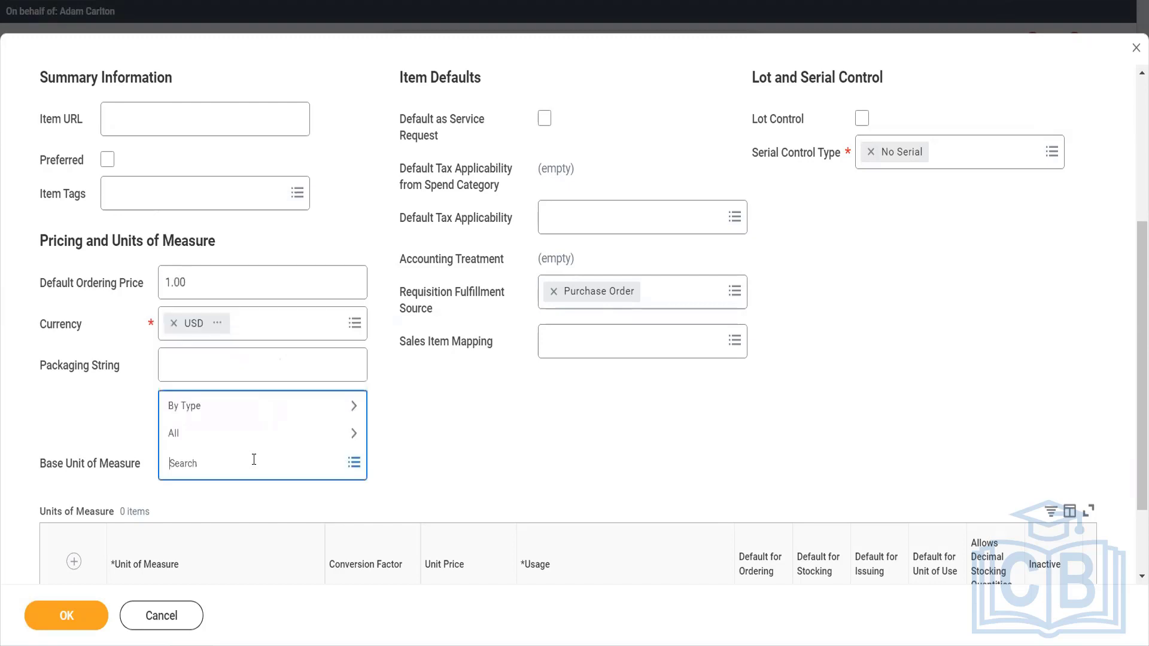
{"action": "type", "text": "each"}
{"action": "key", "text": "Return"}
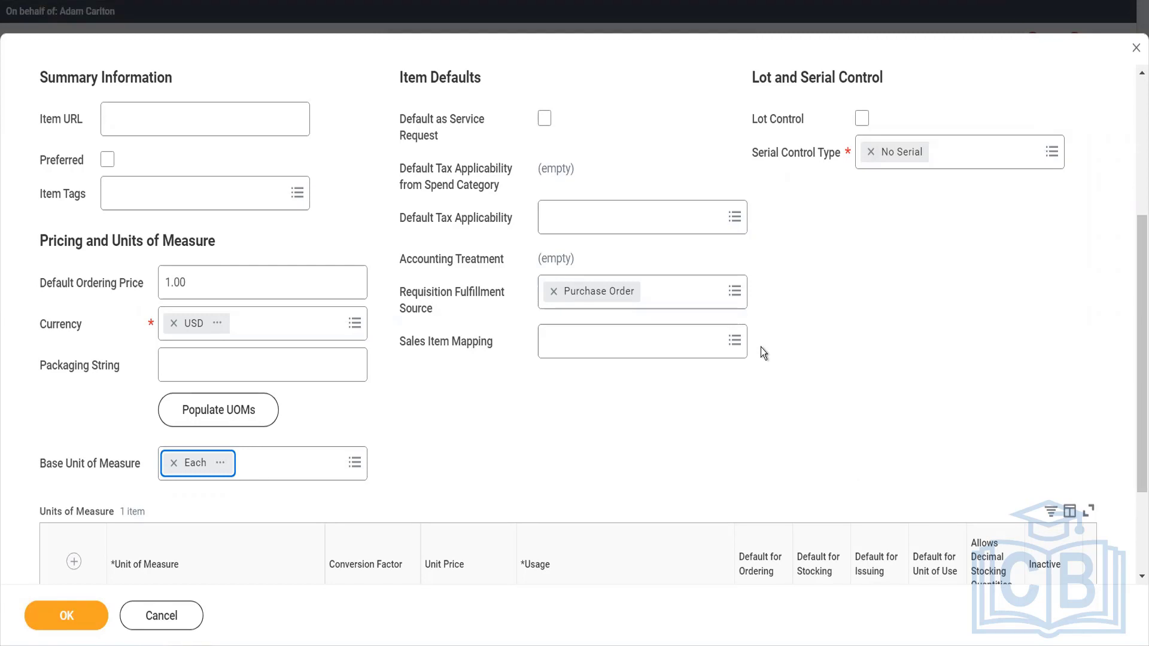
{"action": "scroll", "coordinate": [759, 347], "scroll_direction": "down", "scroll_amount": 5}
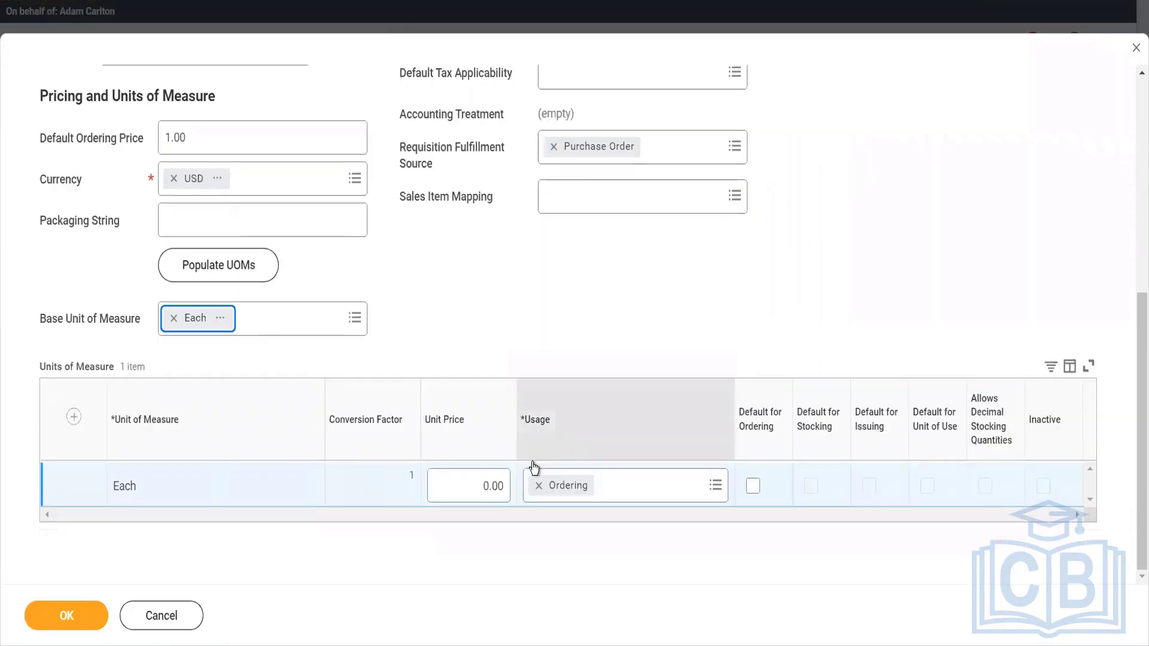
Set the unit price of the Each unit of measure to 100 and submit the purchase item.
{"action": "left_click", "coordinate": [484, 484]}
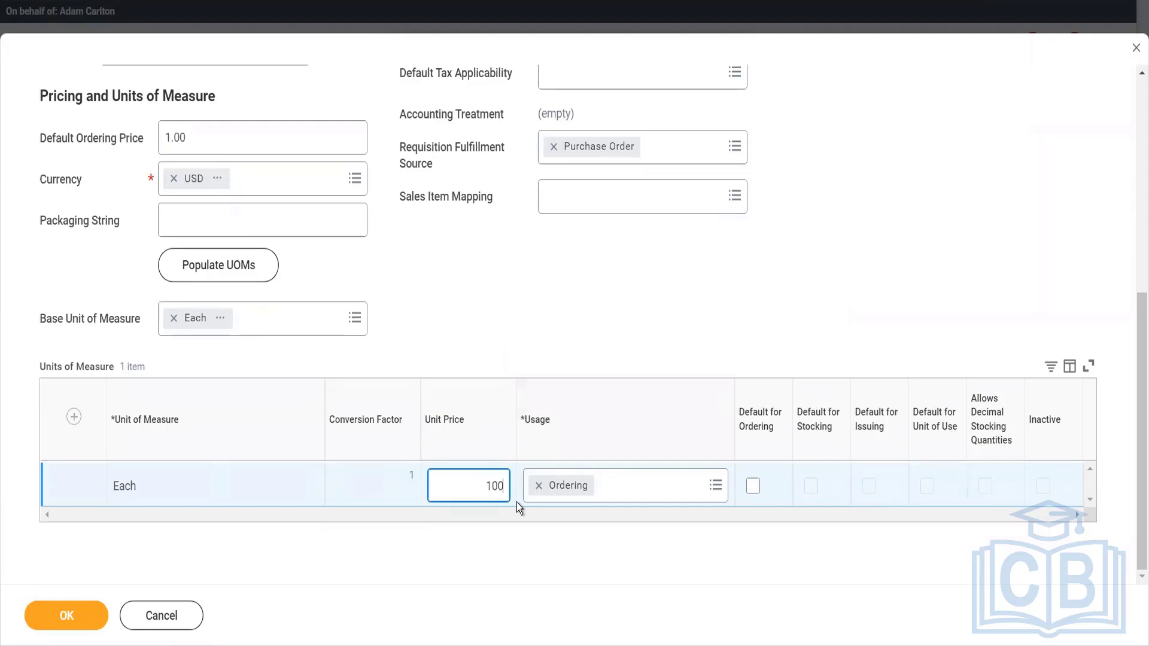
{"action": "key", "text": "Tab"}
{"action": "key", "text": "Tab"}
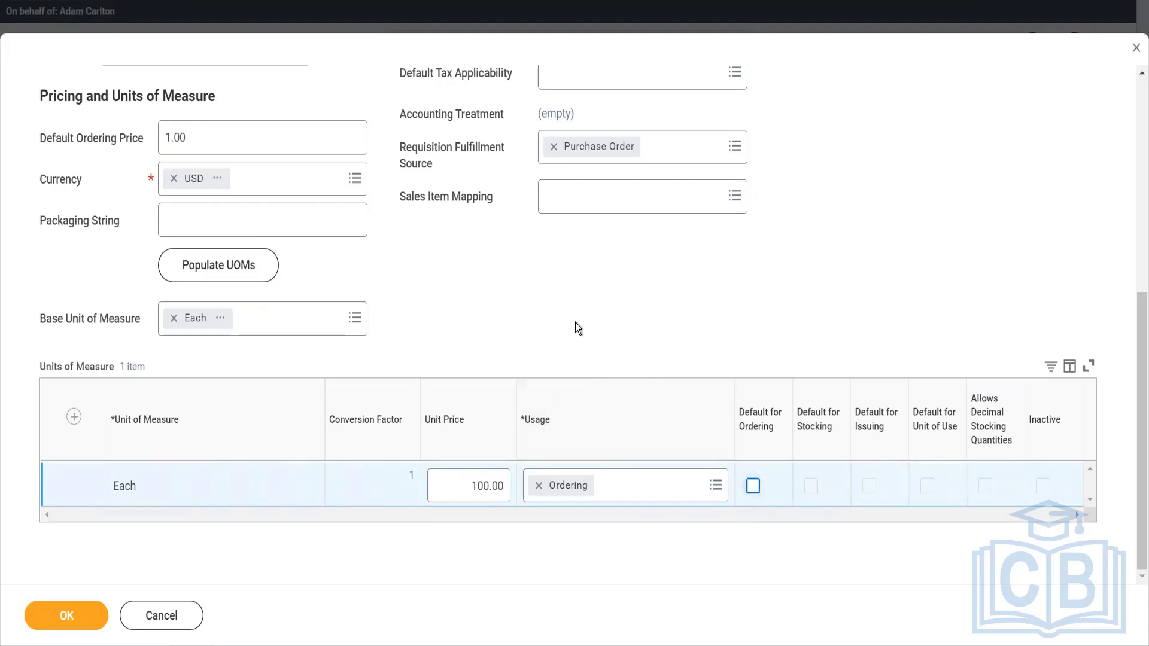
{"action": "scroll", "coordinate": [575, 323], "scroll_direction": "up", "scroll_amount": 4}
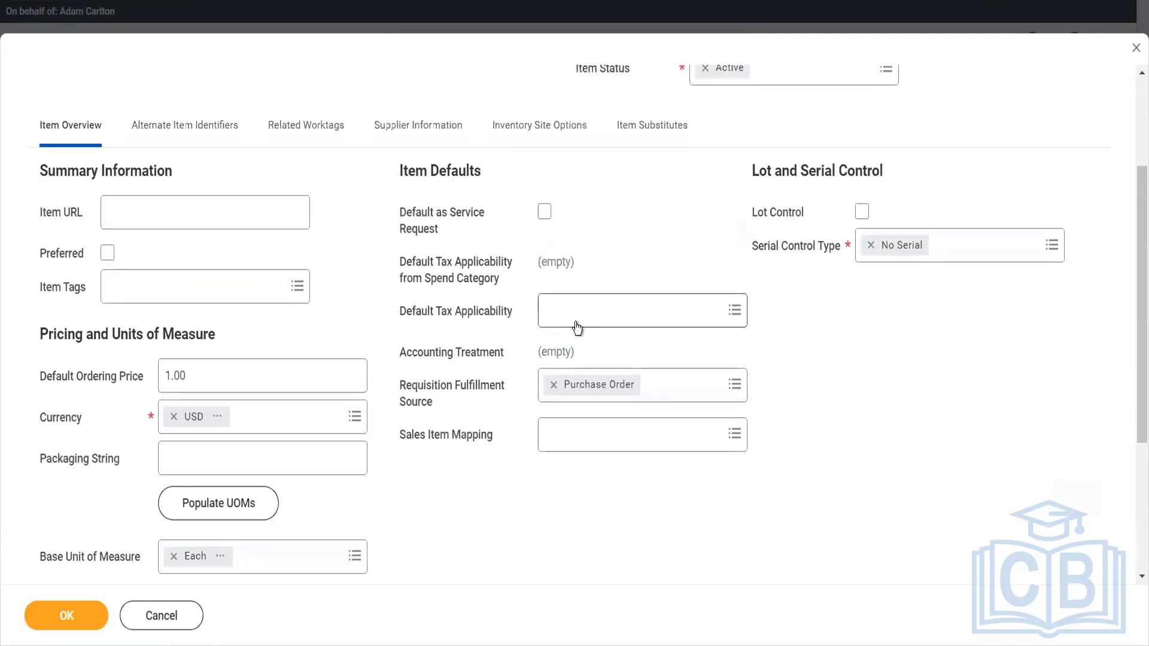
{"action": "scroll", "coordinate": [577, 328], "scroll_direction": "down", "scroll_amount": 1}
{"action": "scroll", "coordinate": [584, 394], "scroll_direction": "down", "scroll_amount": 2}
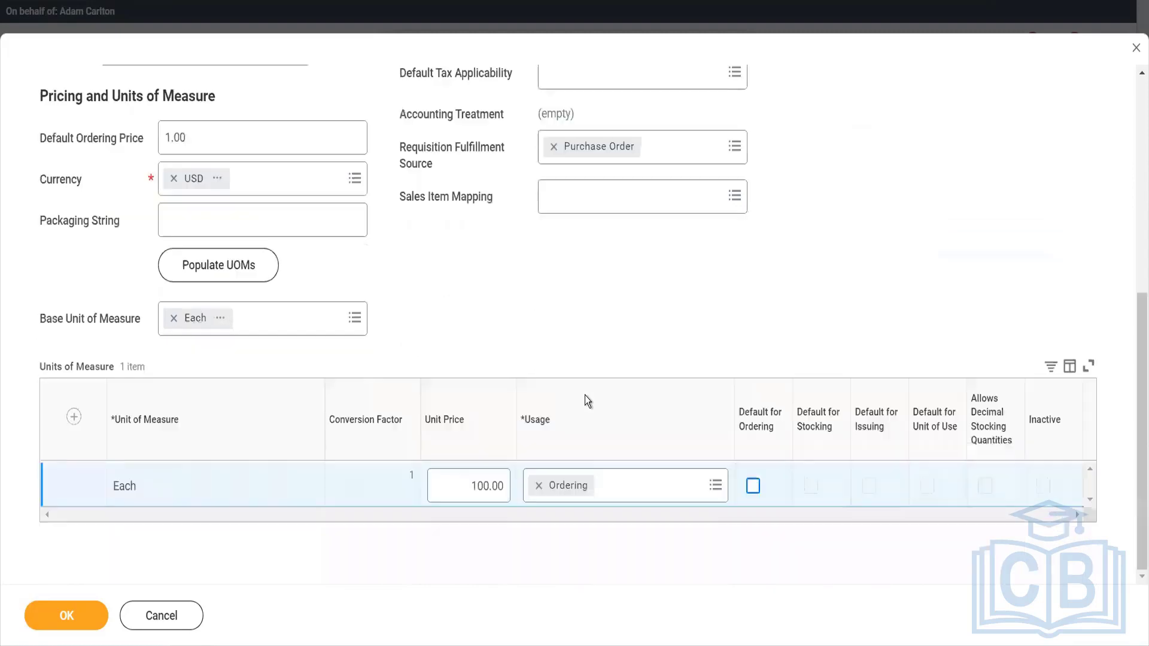
{"action": "left_click", "coordinate": [82, 616]}
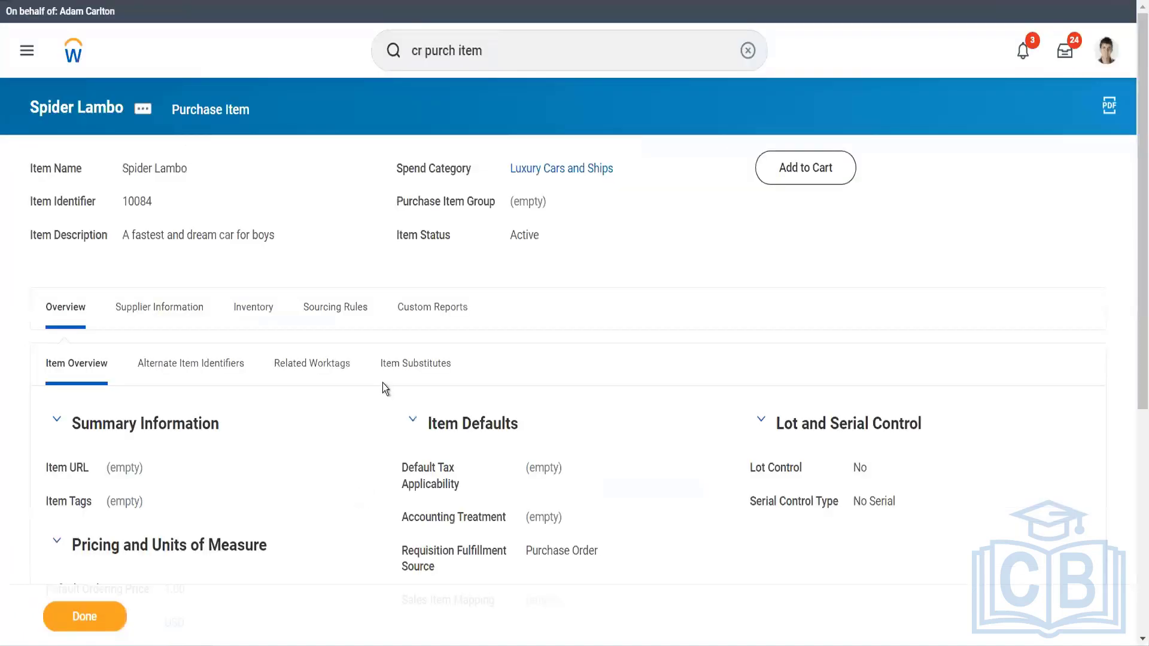
Search for "view acc post rule" and open the View Account Posting Rule Set report.
{"action": "left_click", "coordinate": [534, 47]}
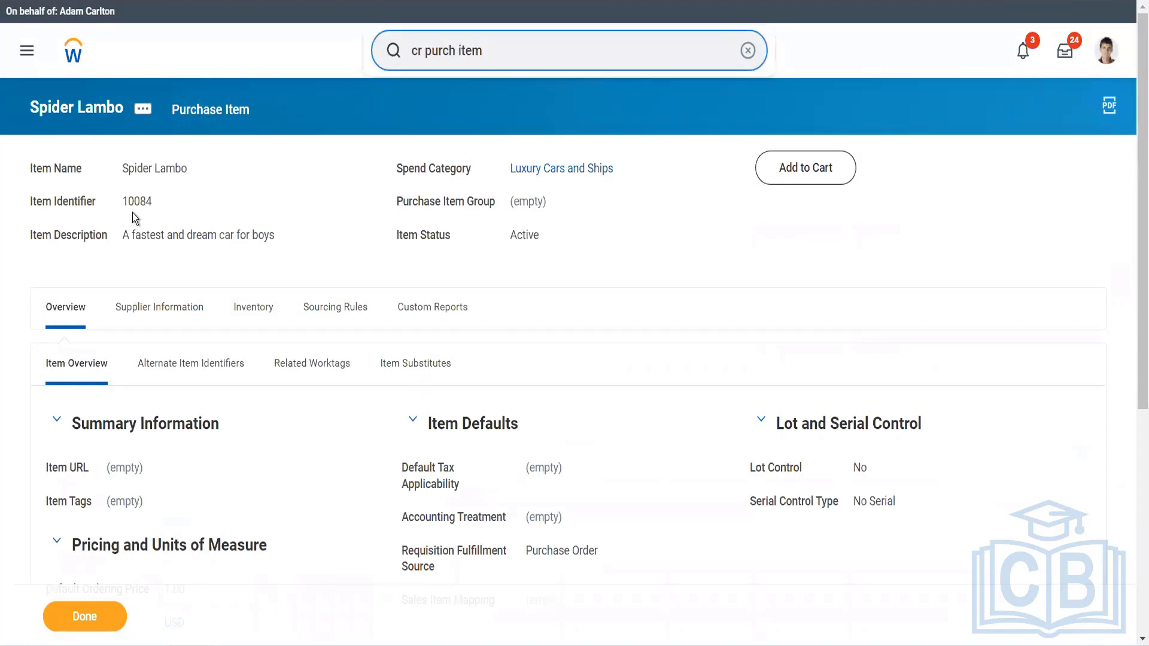
{"action": "left_click_drag", "start_coordinate": [505, 54], "coordinate": [415, 54]}
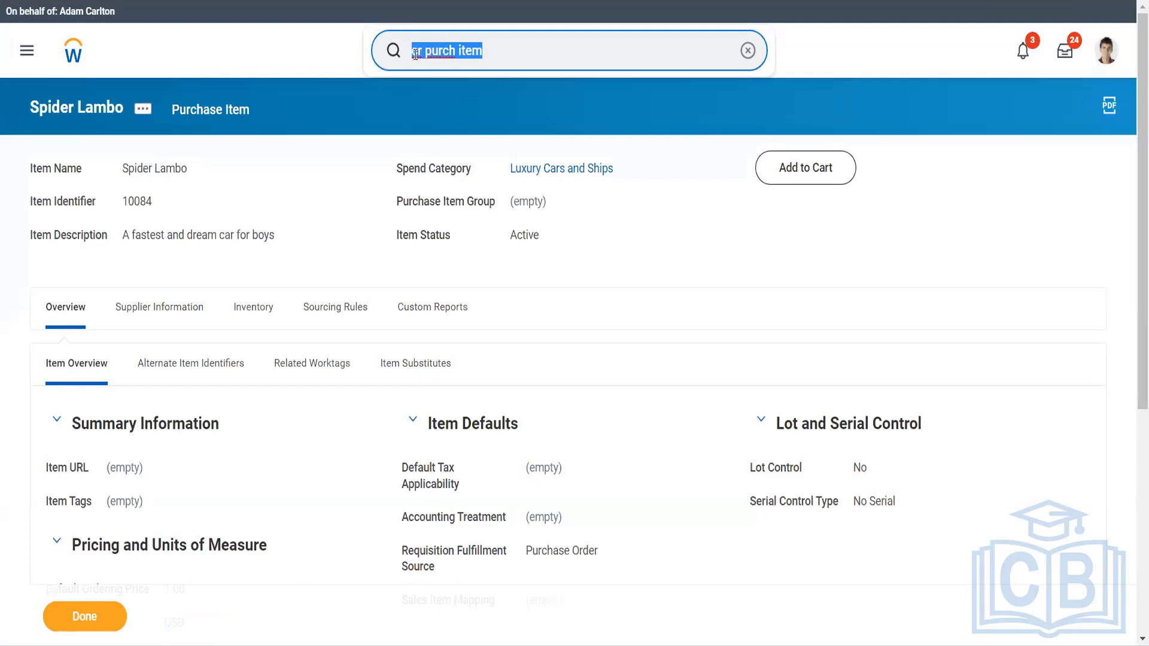
{"action": "key", "text": "BackSpace"}
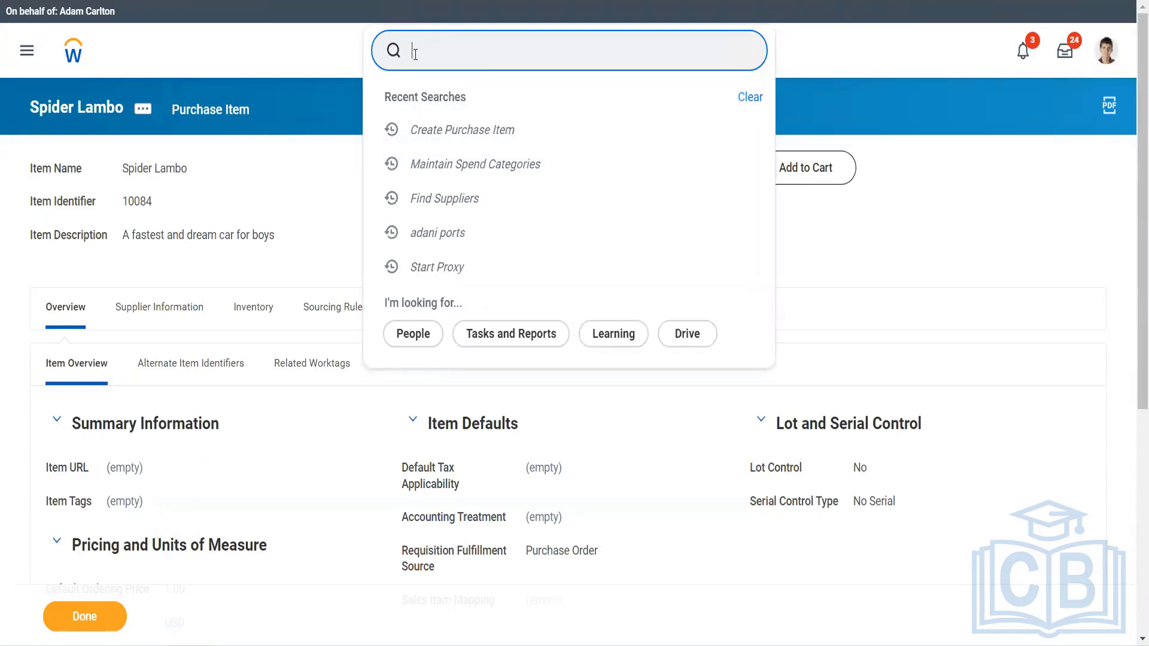
{"action": "type", "text": "view acc p"}
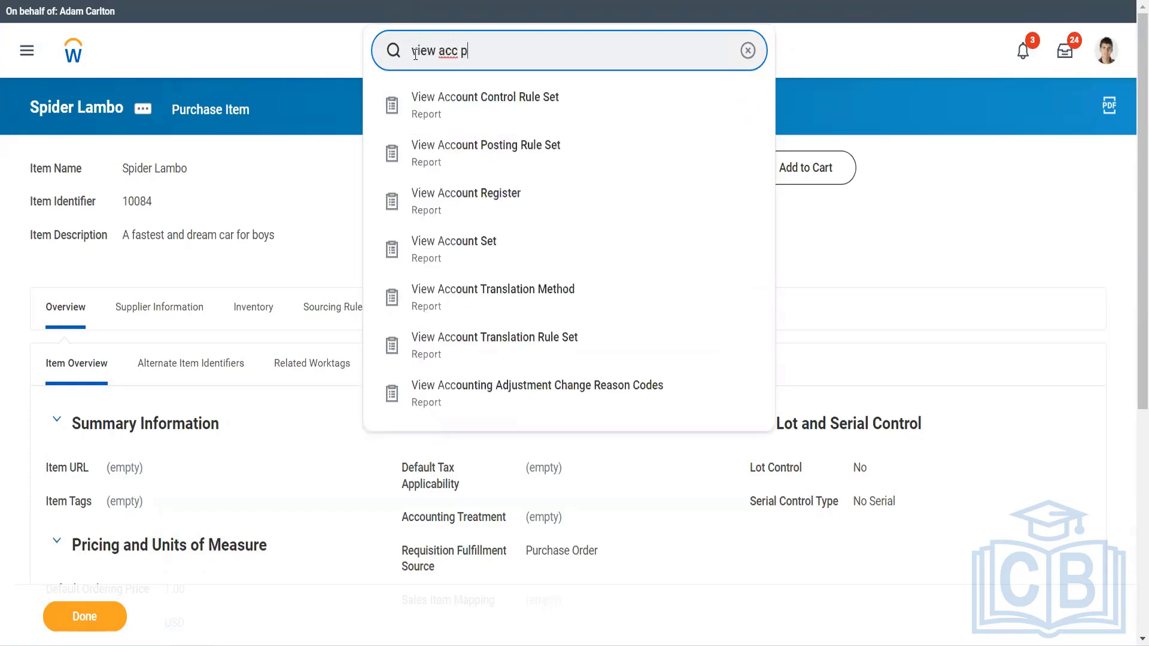
{"action": "type", "text": "ost rule"}
{"action": "key", "text": "Down"}
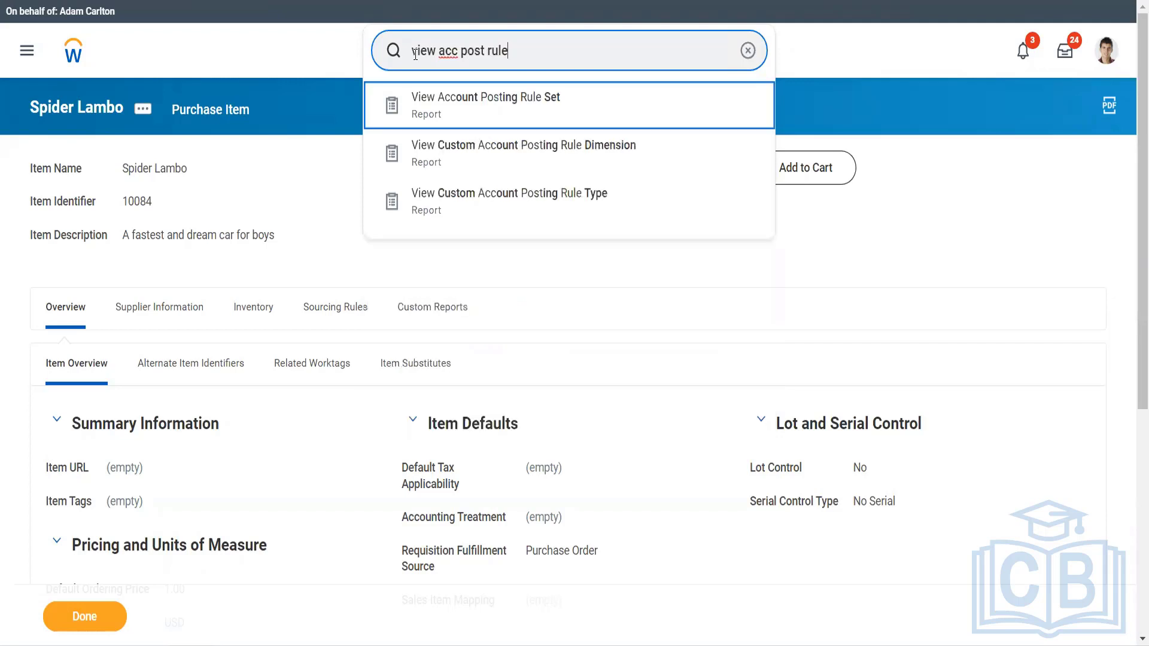
{"action": "key", "text": "Return"}
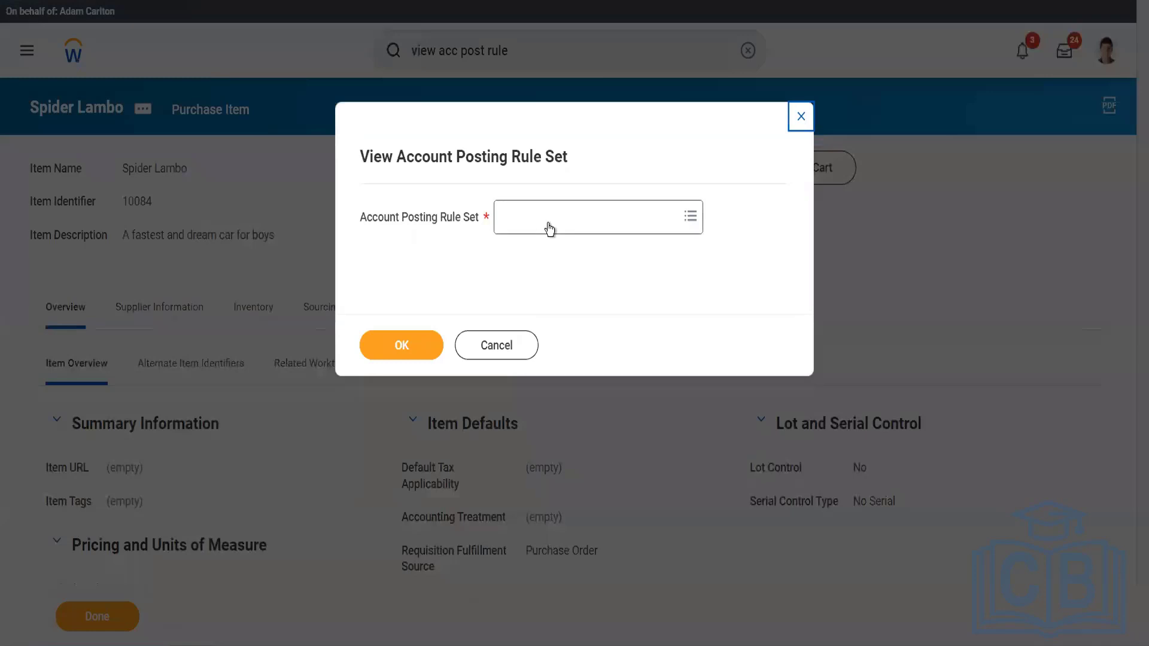
Choose Standard Corporate Account Posting Rule as the account posting rule set and run the report.
{"action": "left_click", "coordinate": [549, 229]}
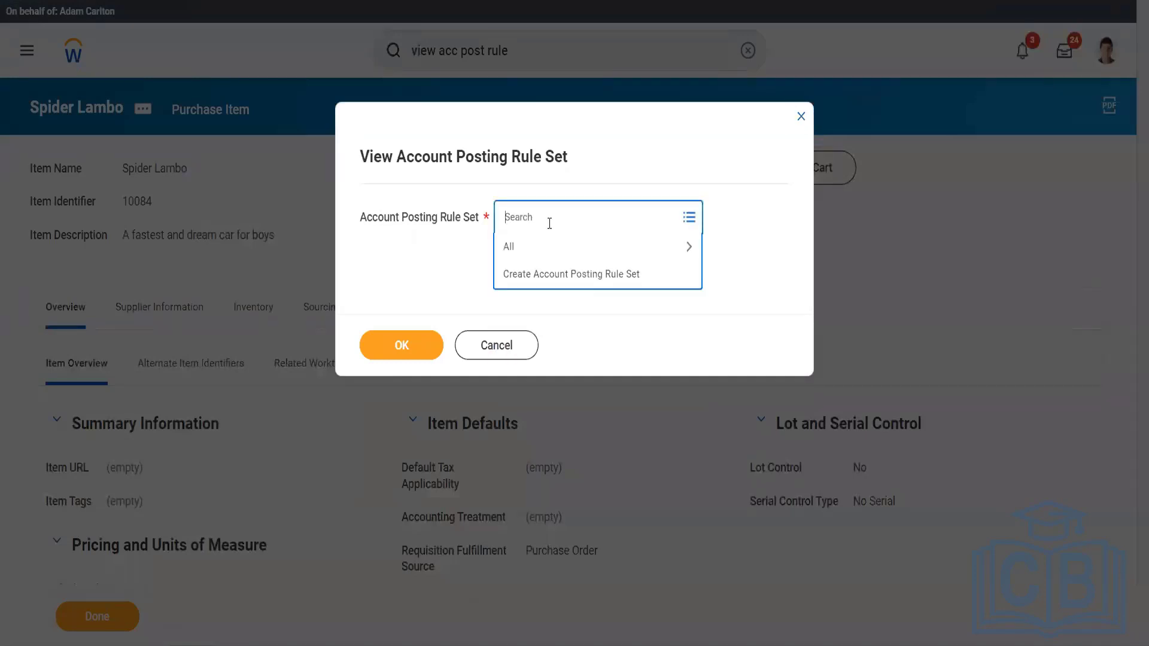
{"action": "type", "text": "st"}
{"action": "key", "text": "BackSpace"}
{"action": "key", "text": "BackSpace"}
{"action": "left_click", "coordinate": [542, 245]}
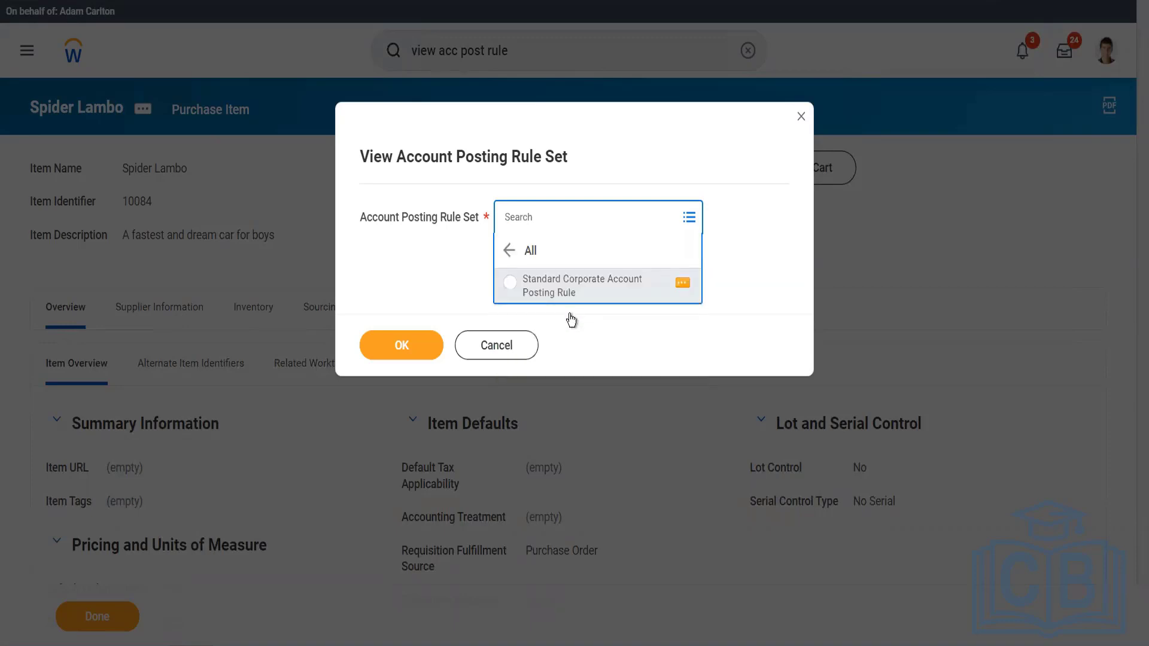
{"action": "left_click", "coordinate": [563, 299]}
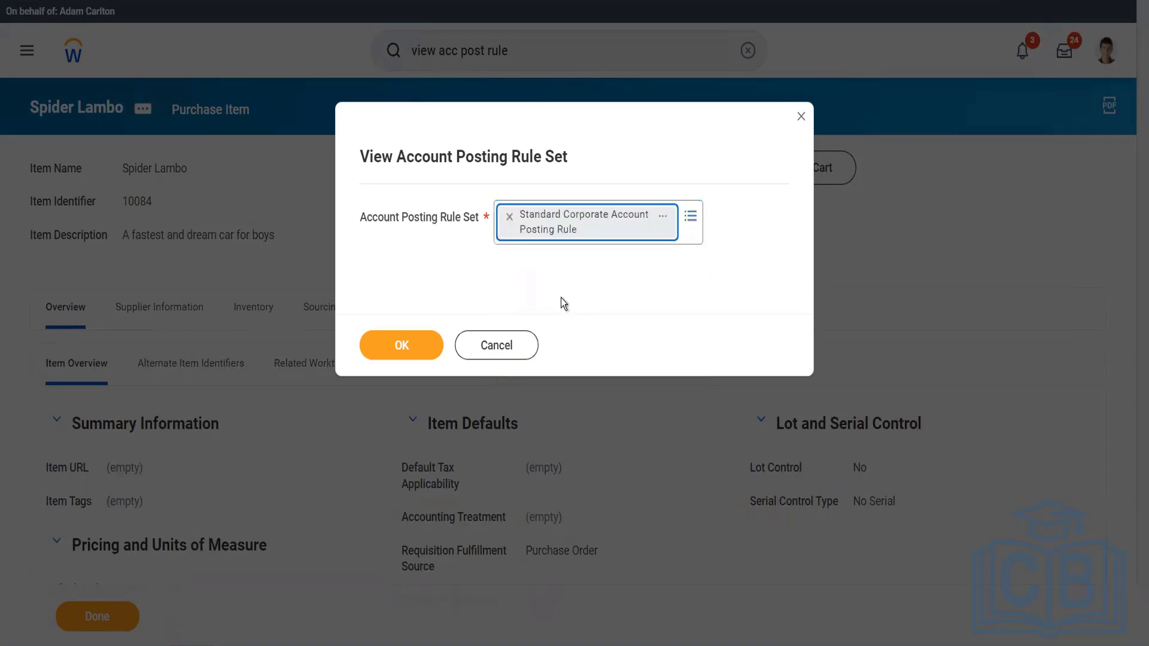
{"action": "left_click", "coordinate": [407, 345]}
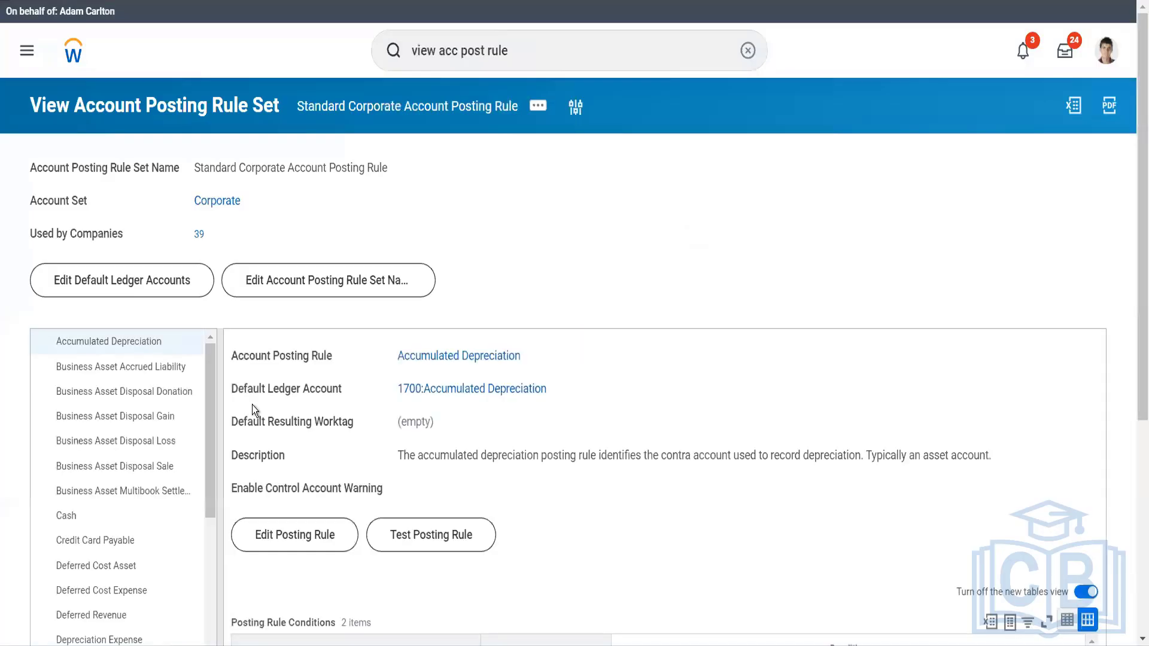
Find the Spend posting rule in the rule set and display its posting rule conditions.
{"action": "scroll", "coordinate": [139, 506], "scroll_direction": "down", "scroll_amount": 10}
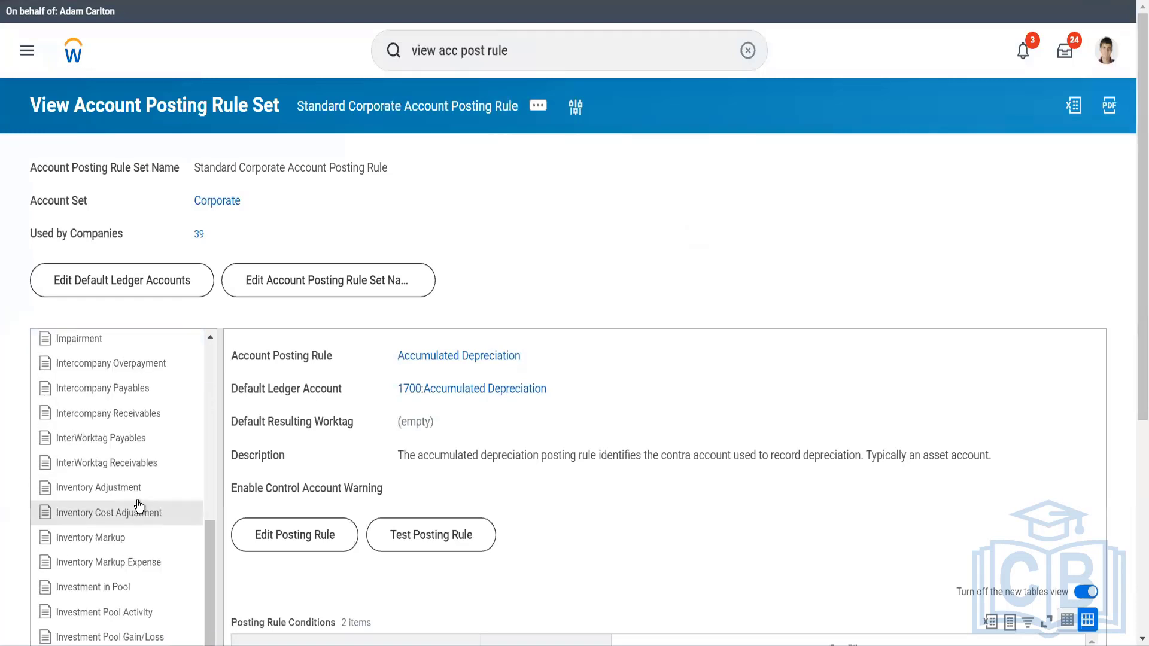
{"action": "scroll", "coordinate": [139, 506], "scroll_direction": "down", "scroll_amount": 5}
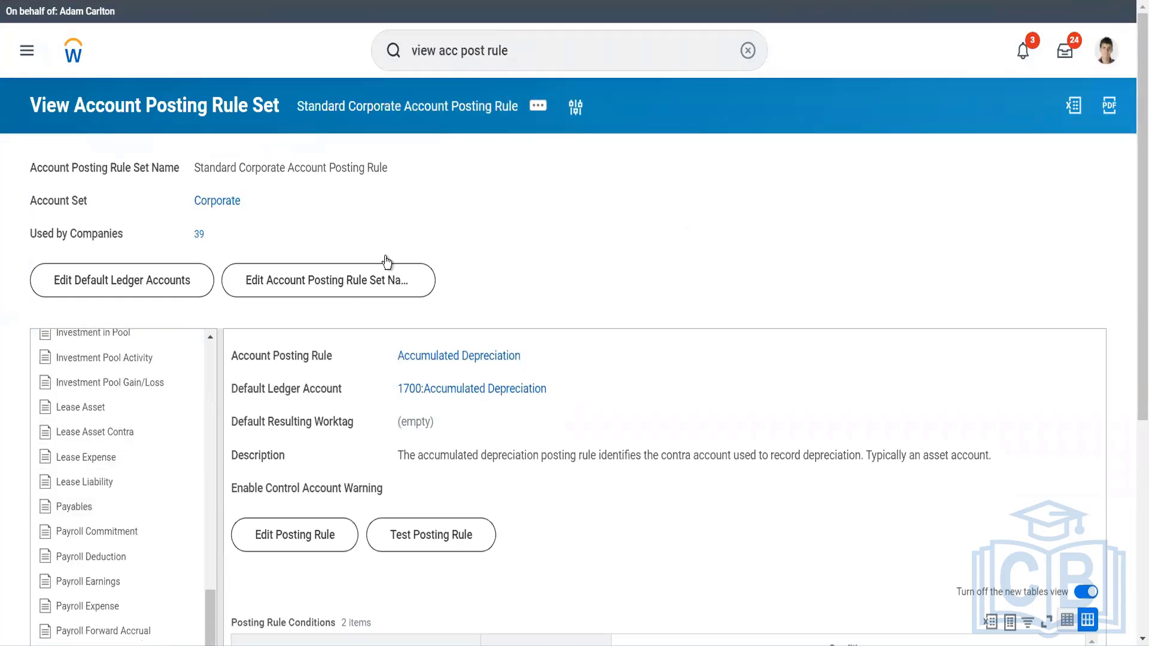
{"action": "scroll", "coordinate": [400, 222], "scroll_direction": "down", "scroll_amount": 5}
{"action": "scroll", "coordinate": [397, 221], "scroll_direction": "down", "scroll_amount": 1}
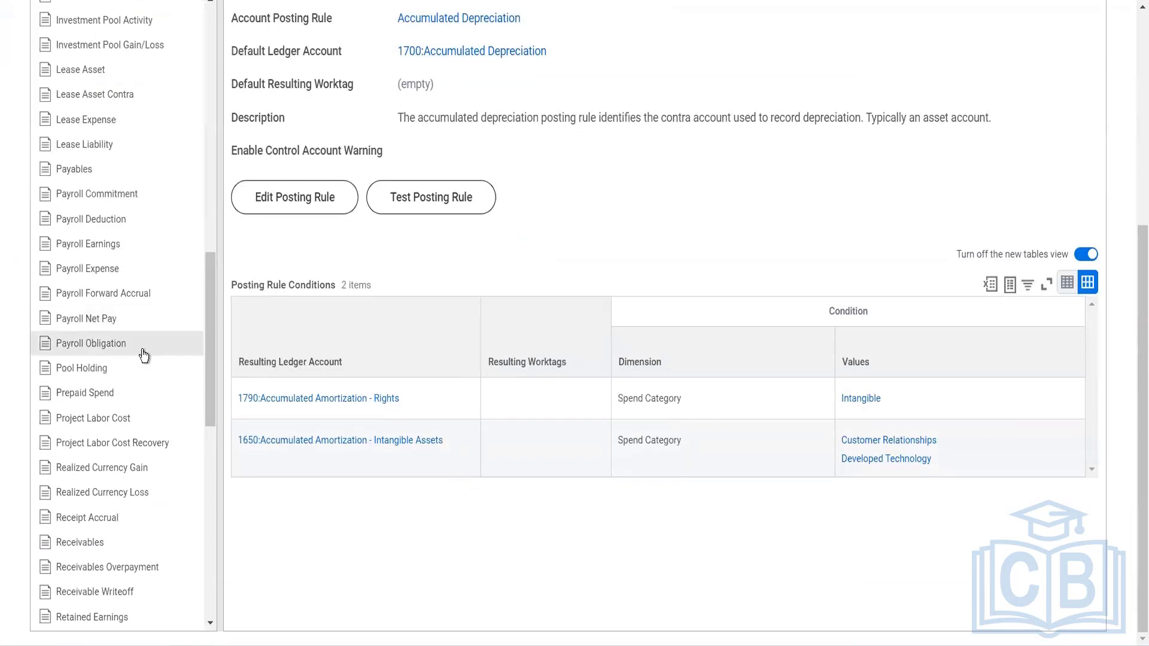
{"action": "scroll", "coordinate": [144, 355], "scroll_direction": "down", "scroll_amount": 5}
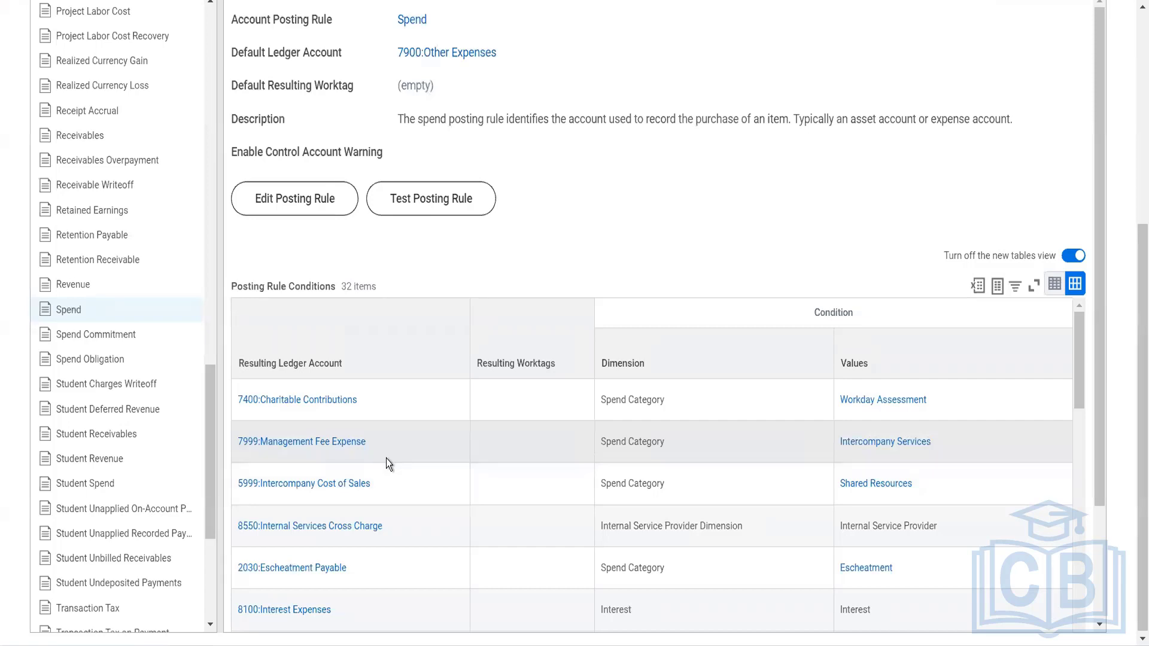
Preview the 7999:Management Fee Expense ledger account from the Spend conditions, then close the preview.
{"action": "left_click", "coordinate": [378, 447]}
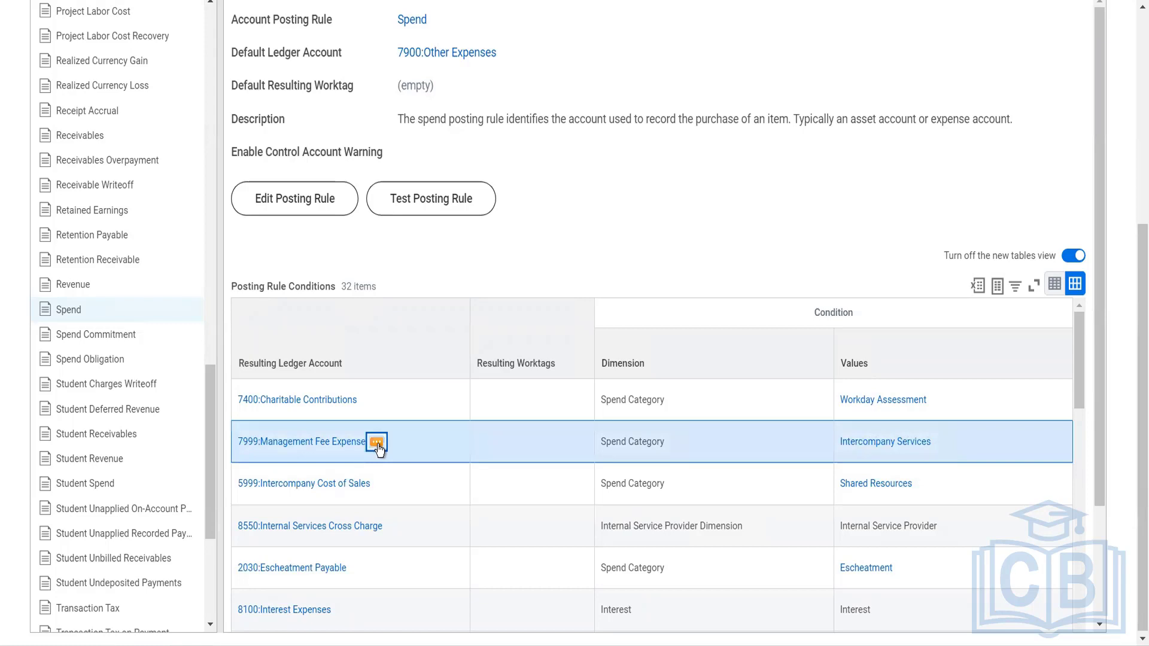
{"action": "left_click", "coordinate": [378, 447]}
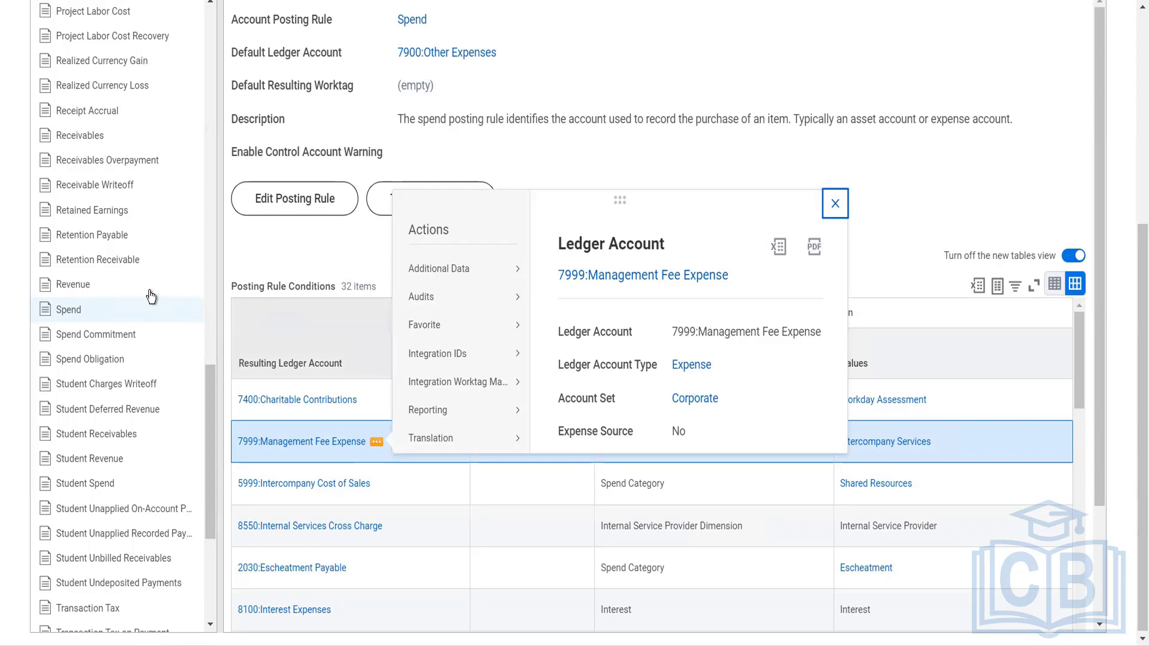
{"action": "left_click", "coordinate": [621, 93]}
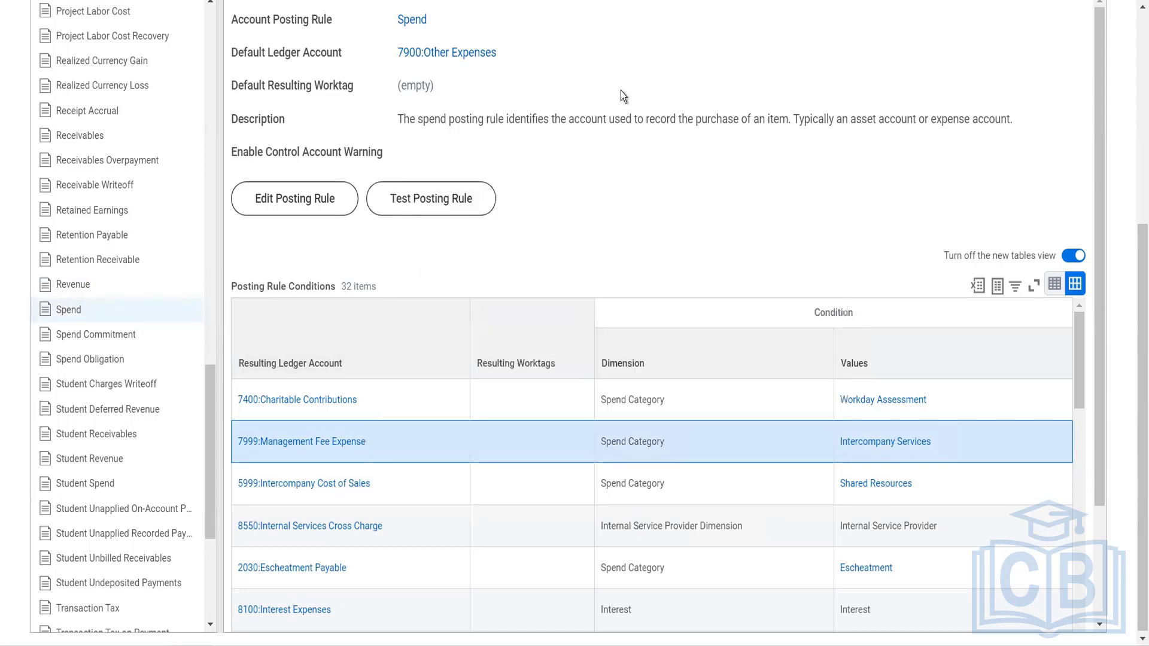
Open the rule set's Corporate account set and start editing it from its related actions.
{"action": "scroll", "coordinate": [619, 91], "scroll_direction": "up", "scroll_amount": 5}
{"action": "mouse_move", "coordinate": [225, 205]}
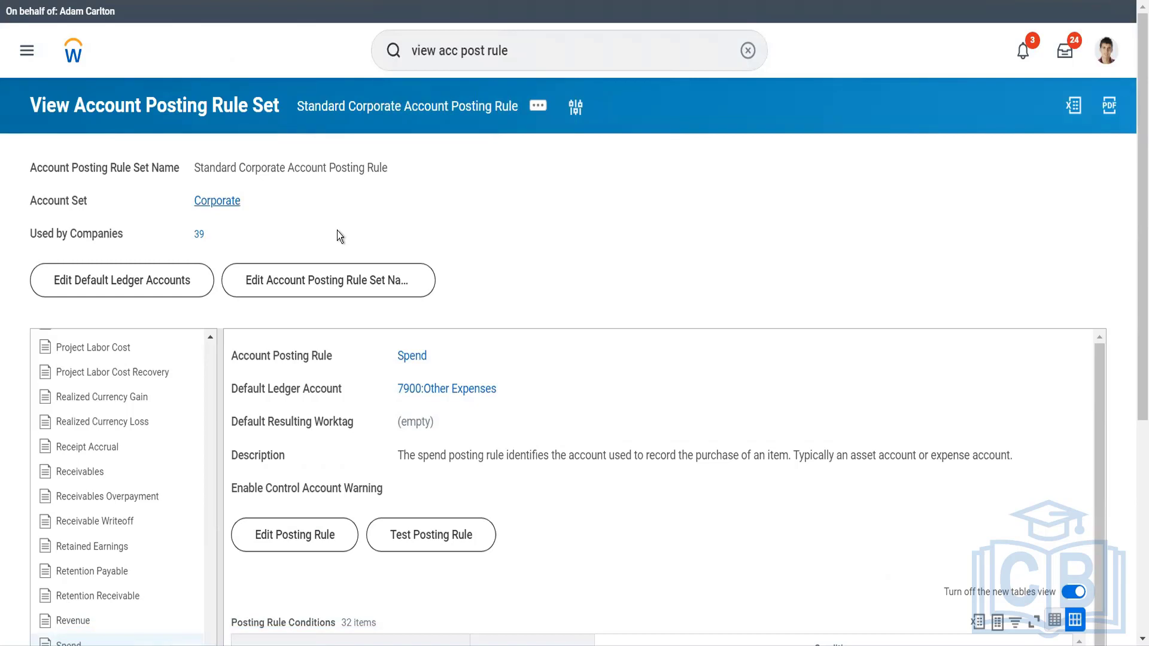
{"action": "left_click", "coordinate": [217, 200]}
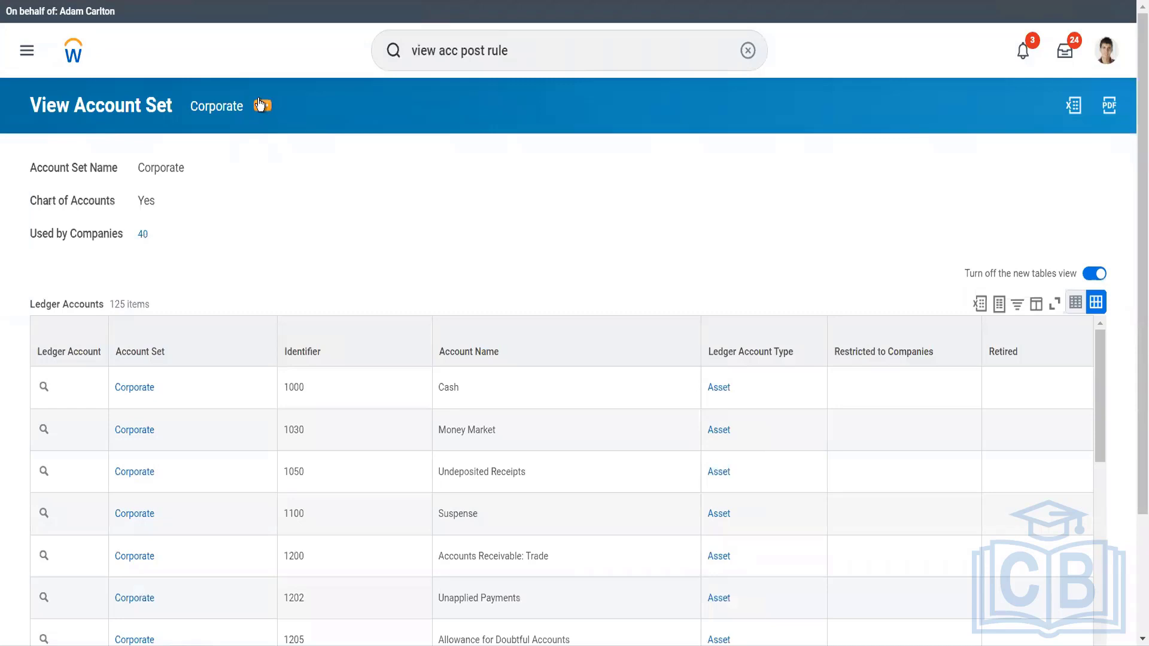
{"action": "left_click", "coordinate": [260, 105]}
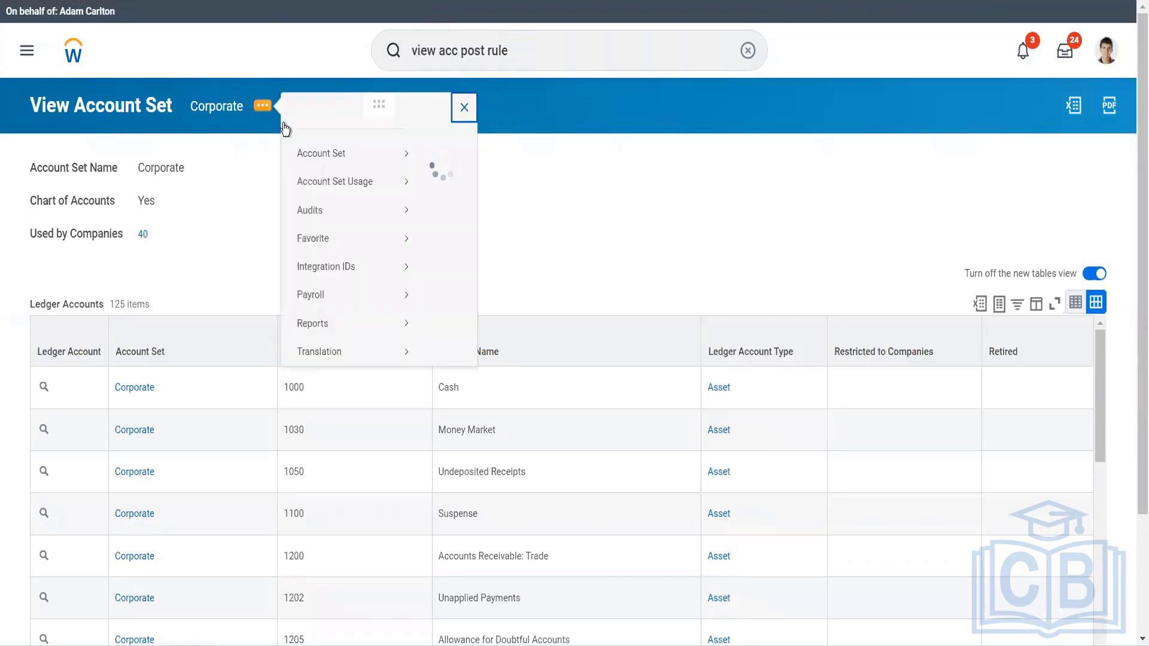
{"action": "mouse_move", "coordinate": [398, 172]}
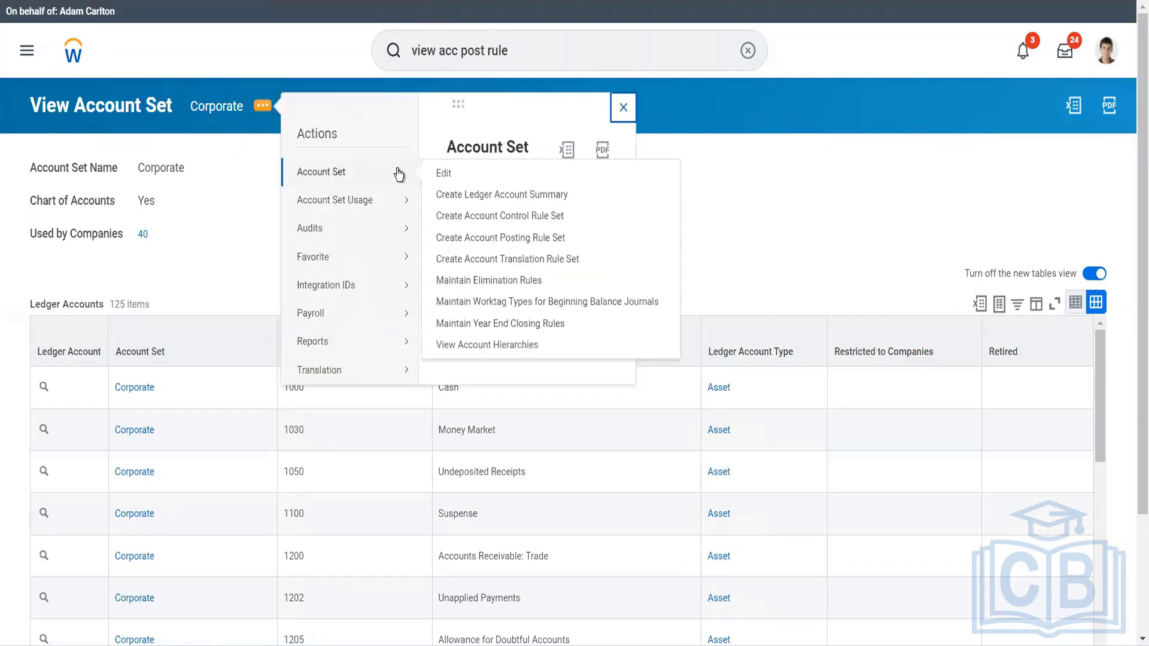
{"action": "left_click", "coordinate": [442, 178]}
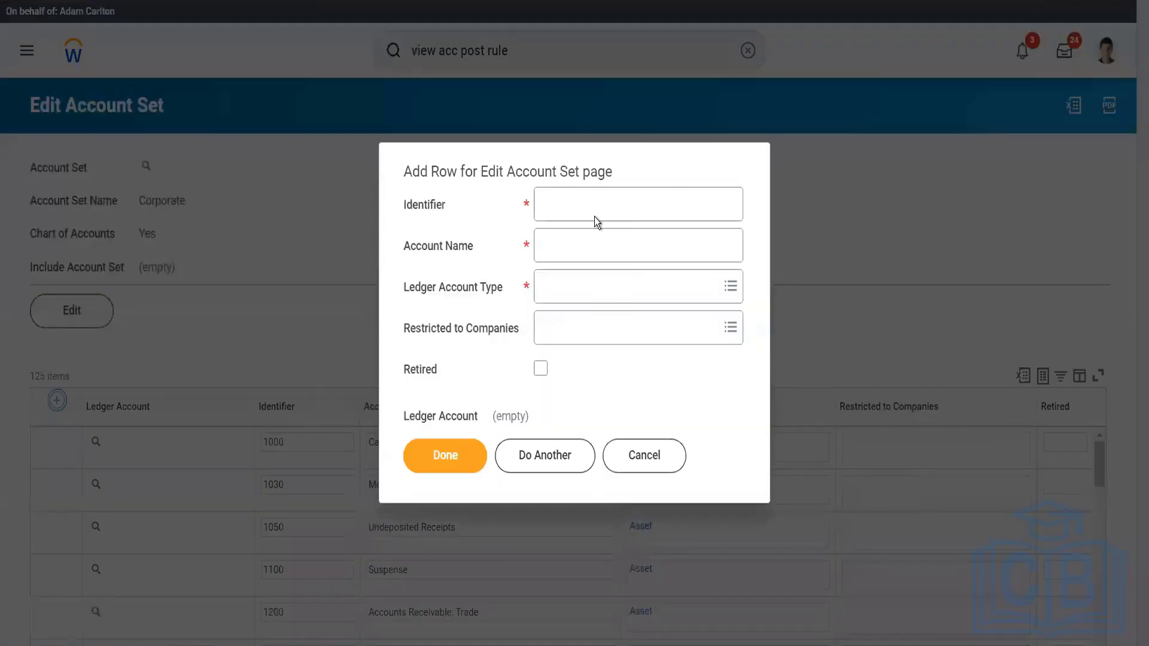
Add a ledger account row with identifier 9999999, account name Luxury Cars and ledger account type Expense.
{"action": "left_click", "coordinate": [592, 209]}
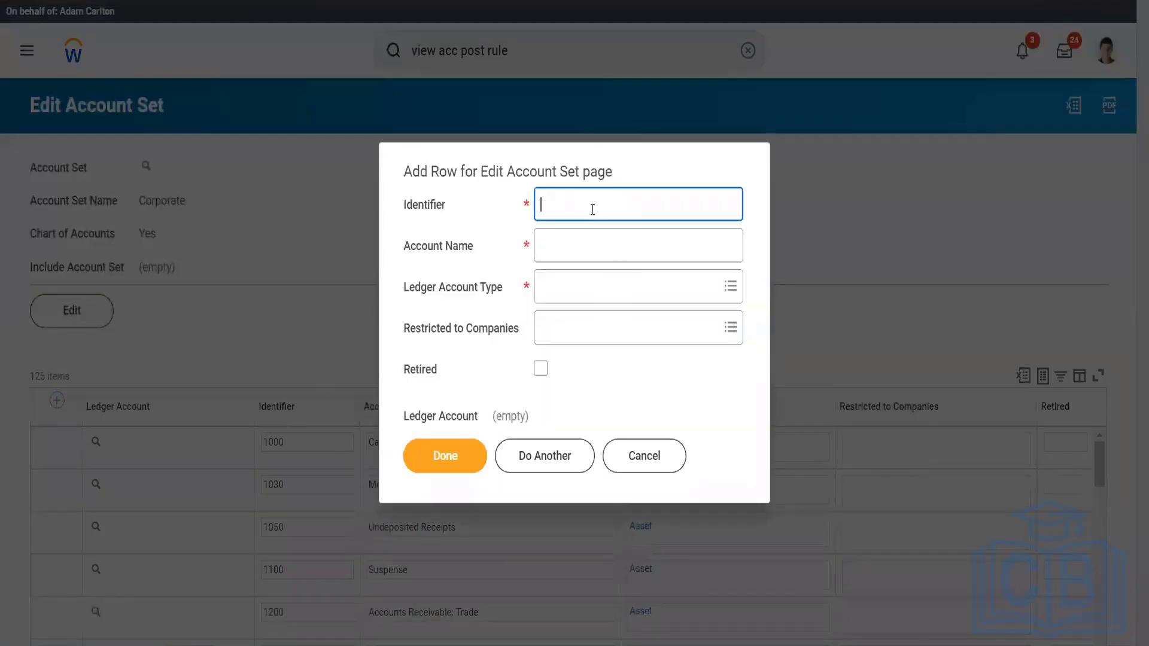
{"action": "type", "text": "9999999"}
{"action": "left_click", "coordinate": [583, 246]}
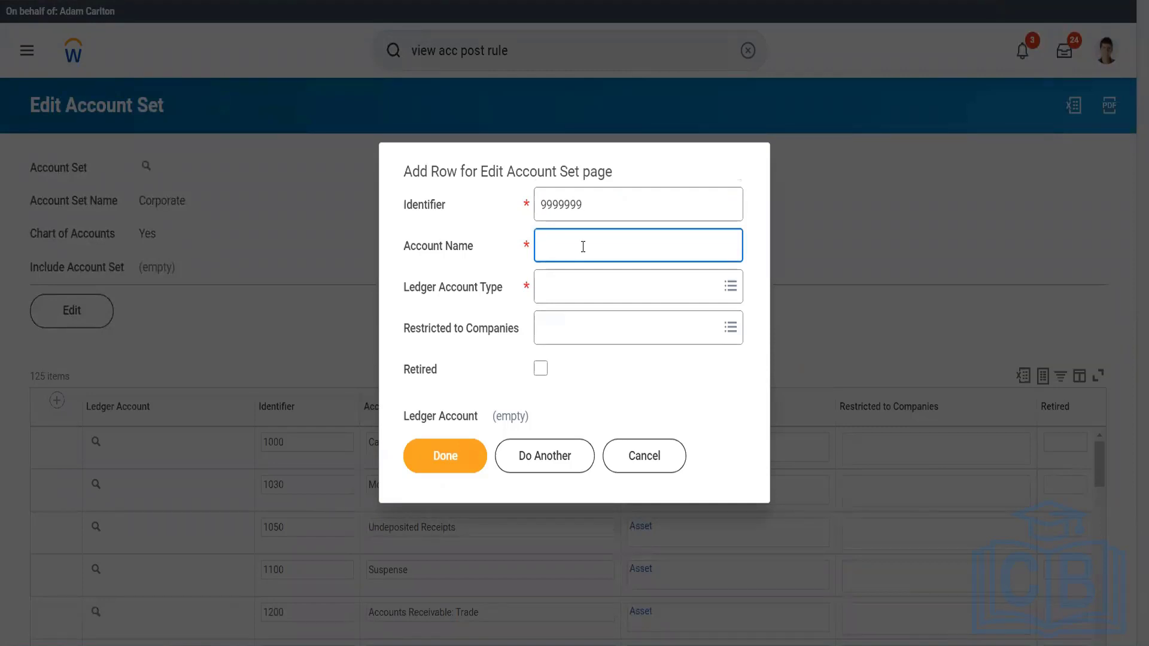
{"action": "type", "text": "Luxury Cars"}
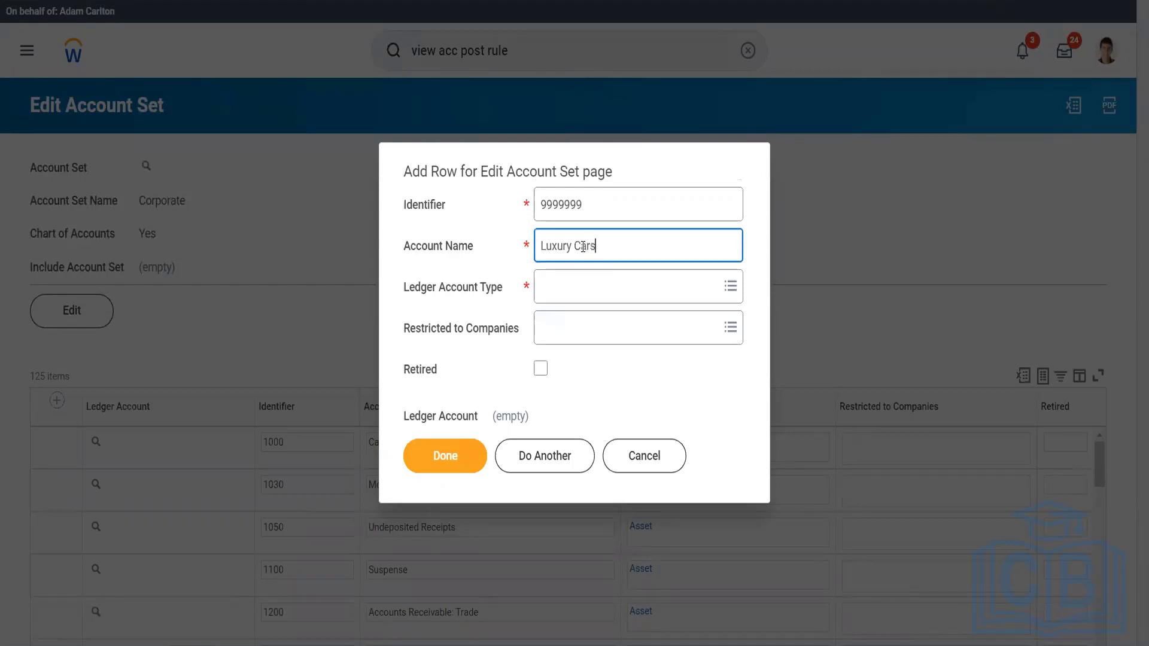
{"action": "left_click", "coordinate": [576, 300]}
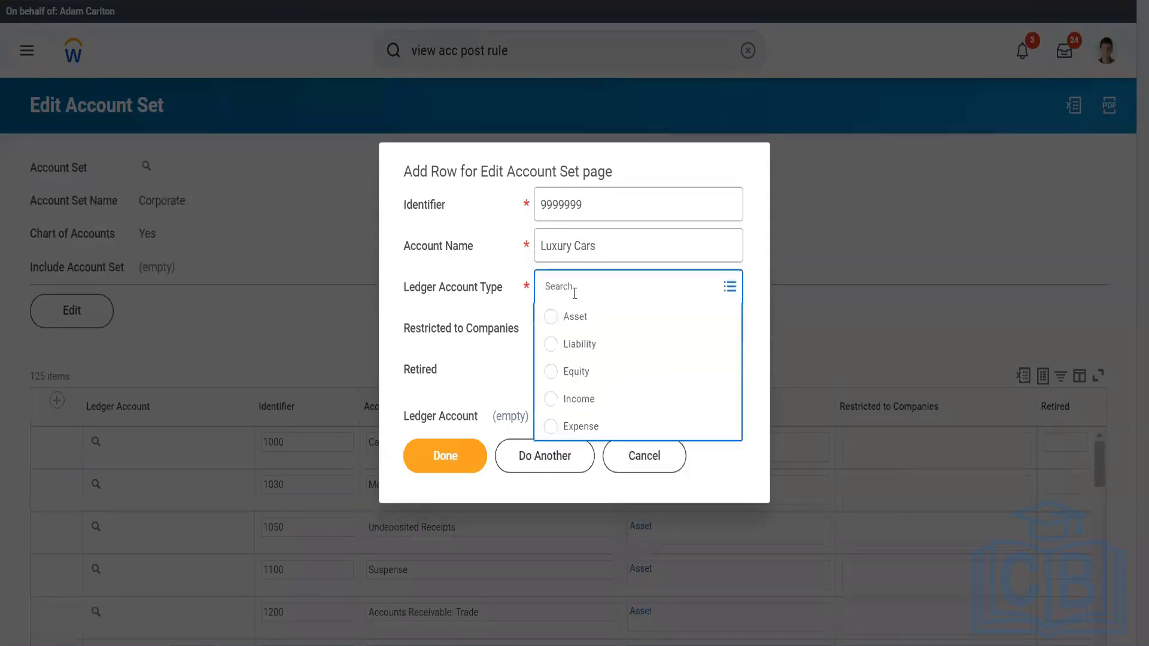
{"action": "left_click", "coordinate": [583, 426]}
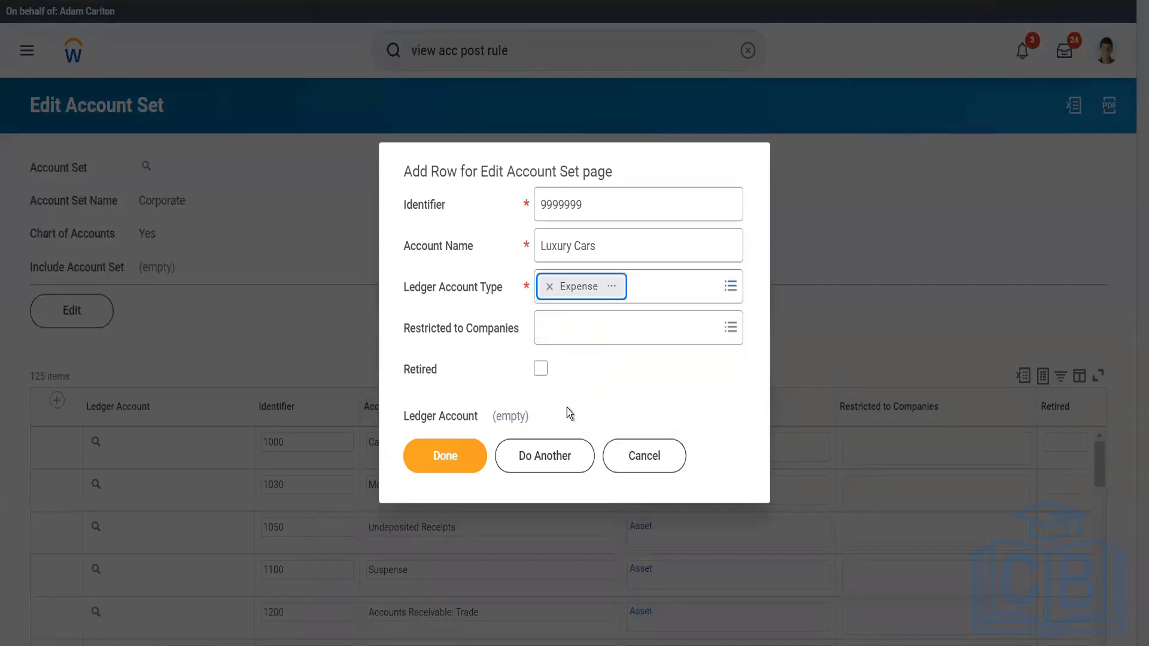
{"action": "left_click", "coordinate": [465, 466]}
{"action": "left_click", "coordinate": [465, 466]}
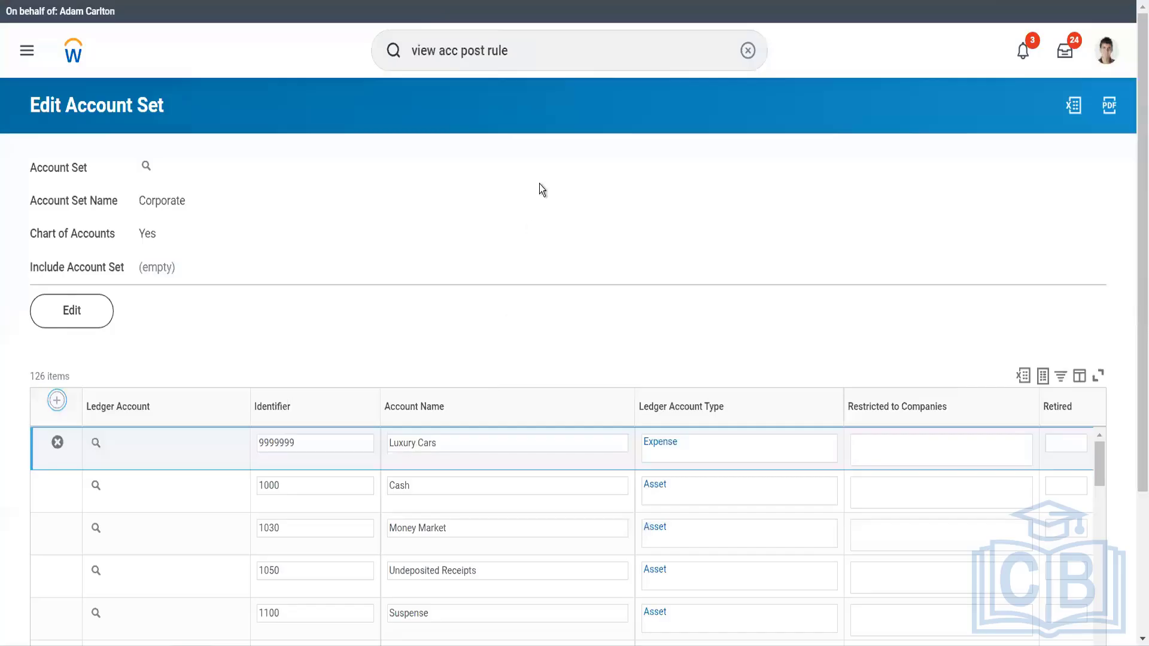
Find the View Account Posting Rule Set report and run it for the Standard Corporate Account Posting Rule.
{"action": "left_click", "coordinate": [533, 42]}
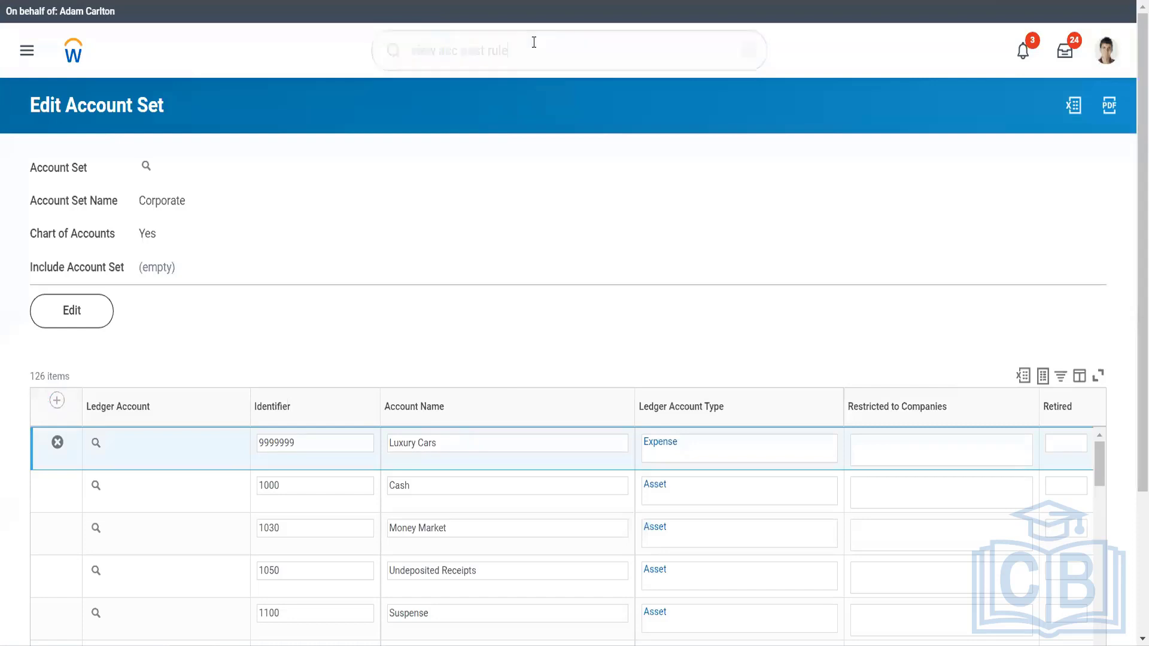
{"action": "type", "text": "set"}
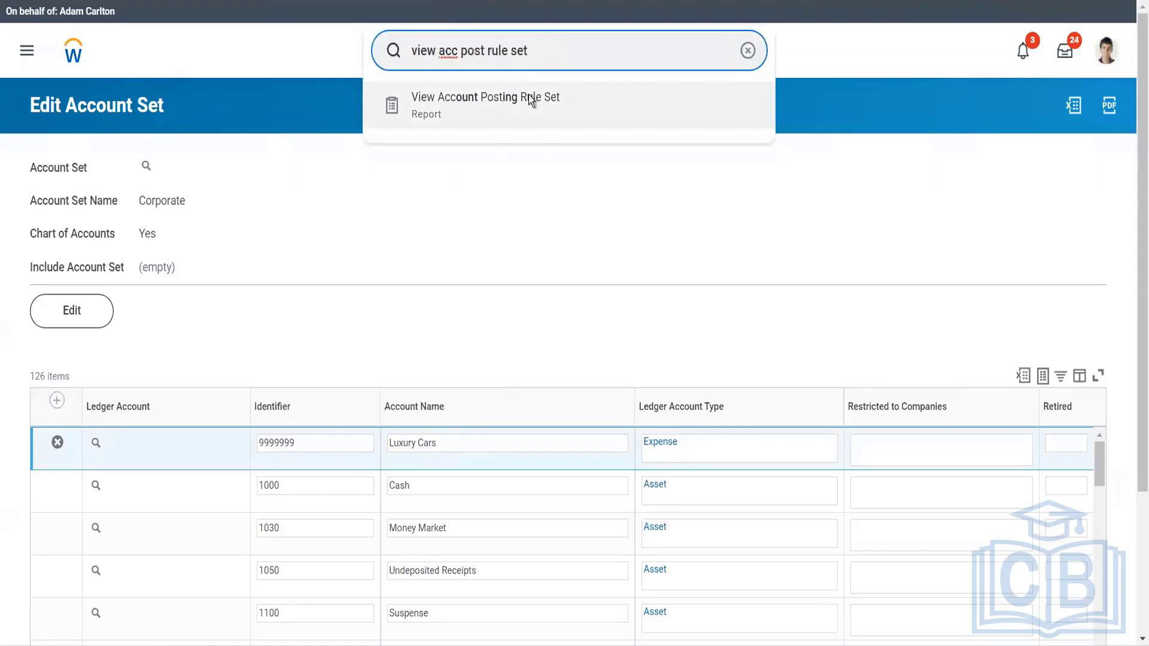
{"action": "left_click", "coordinate": [529, 98]}
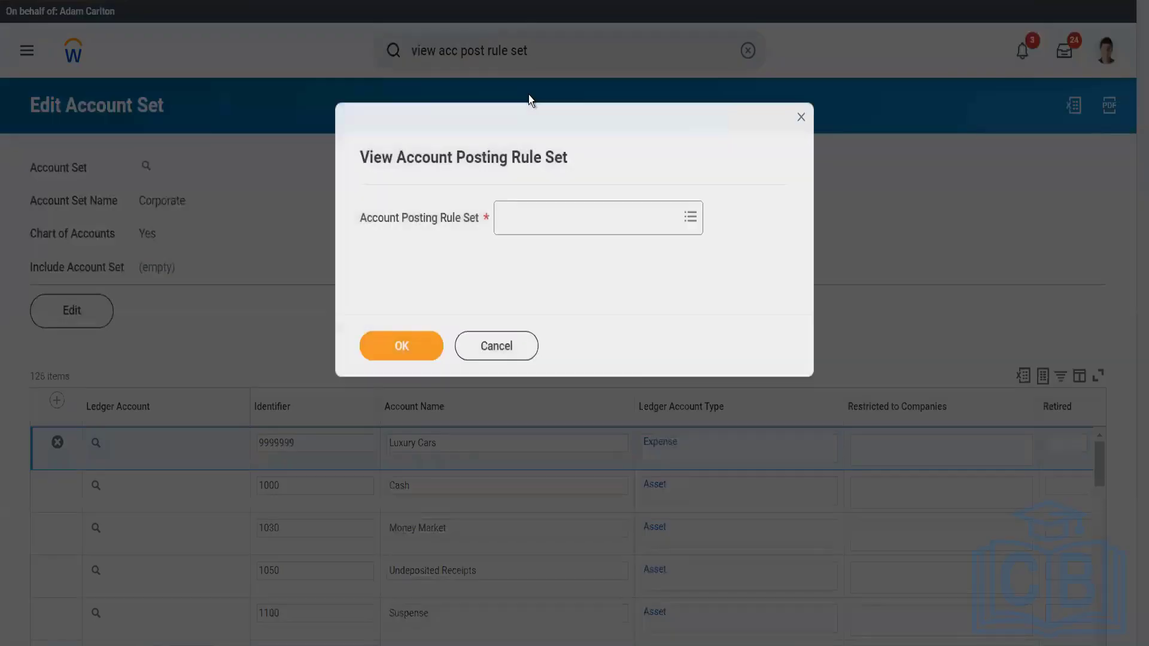
{"action": "left_click", "coordinate": [556, 233]}
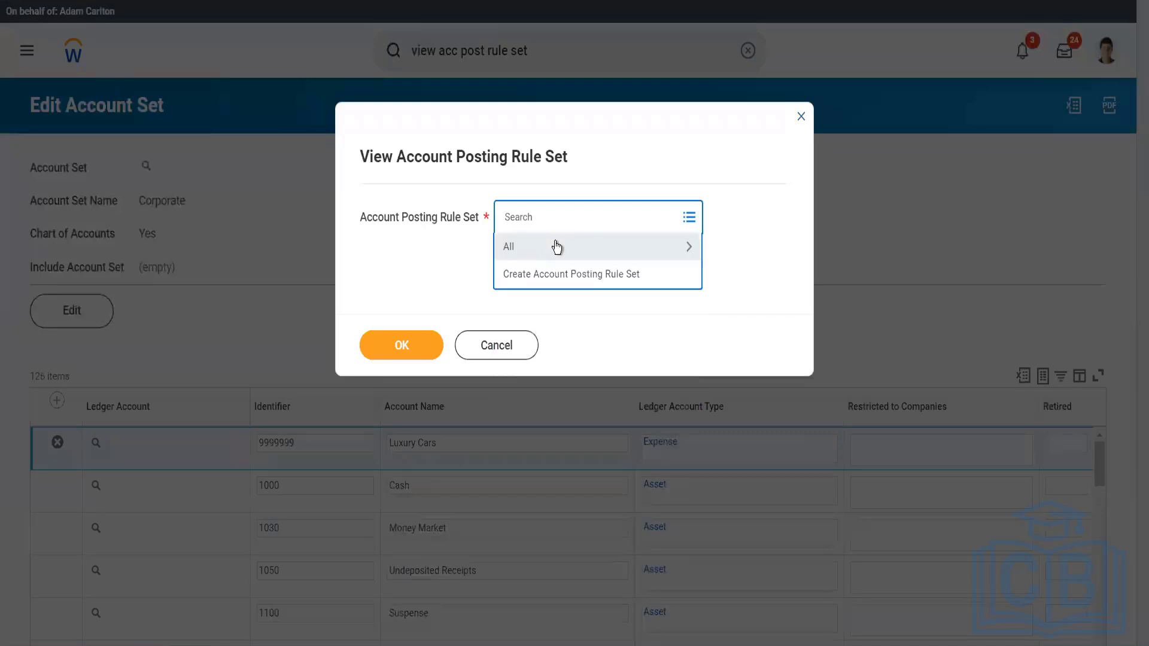
{"action": "left_click", "coordinate": [556, 246]}
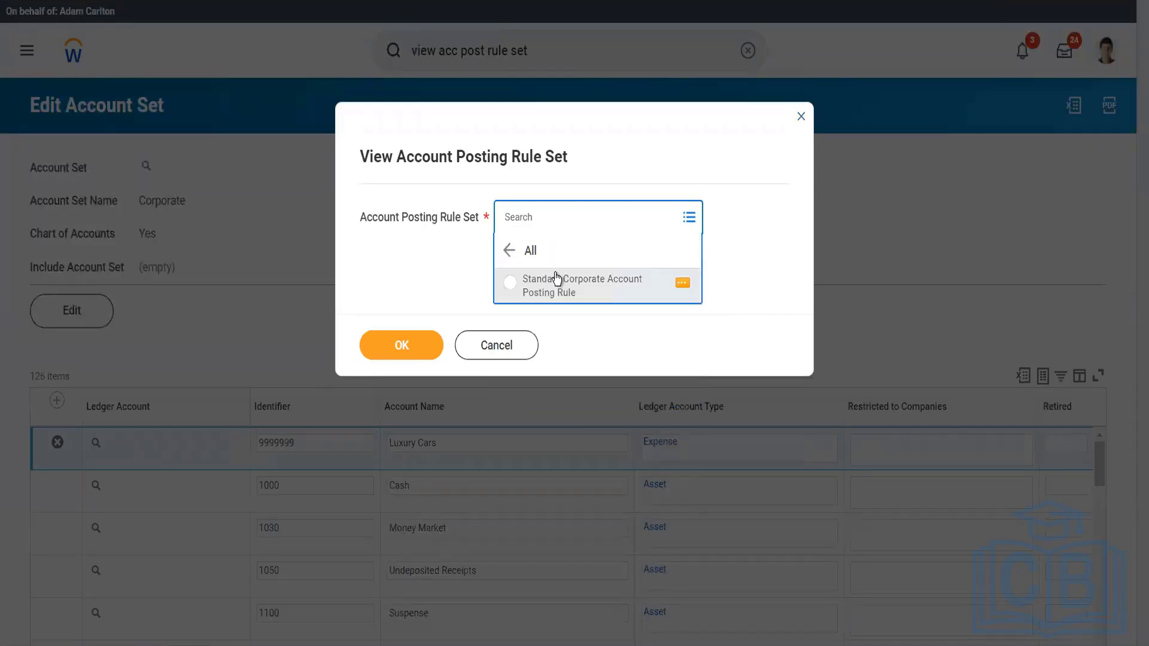
{"action": "left_click", "coordinate": [556, 280]}
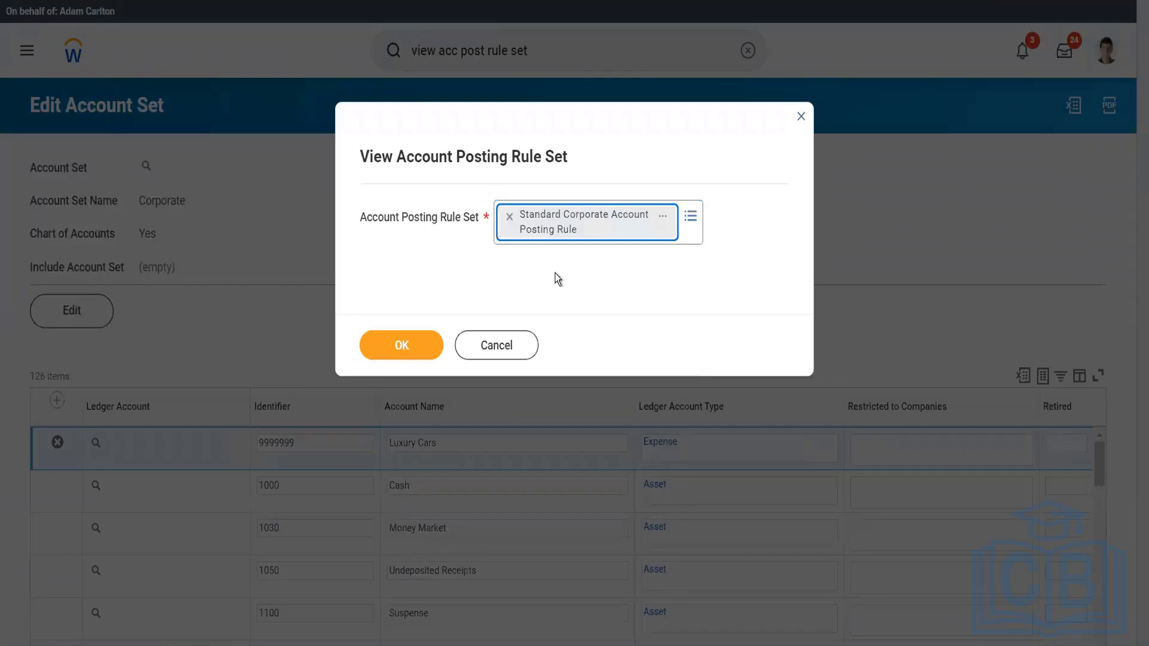
{"action": "left_click", "coordinate": [423, 353]}
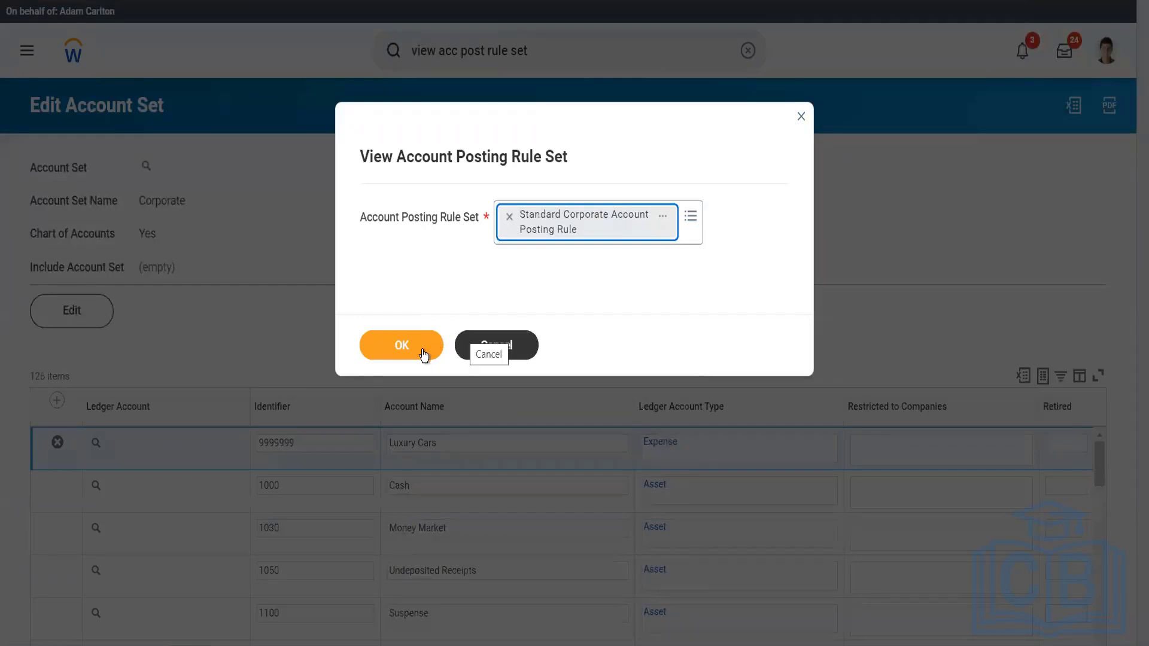
{"action": "left_click", "coordinate": [422, 349]}
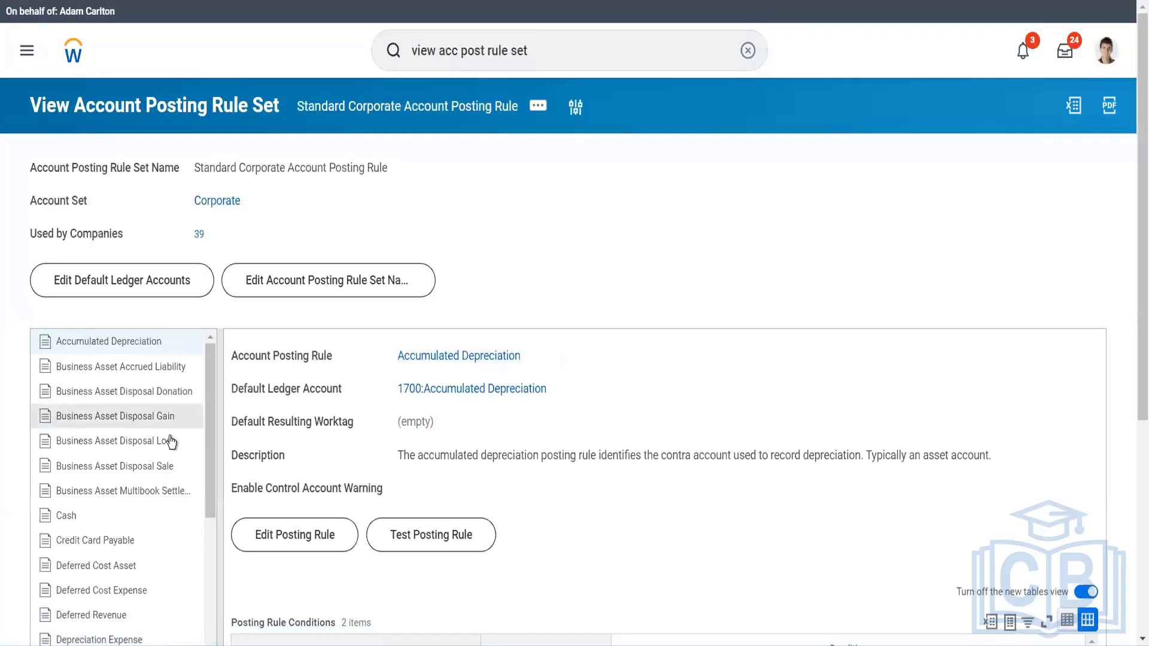
Select the Spend posting rule in the rule set and start editing it.
{"action": "scroll", "coordinate": [169, 441], "scroll_direction": "down", "scroll_amount": 5}
{"action": "scroll", "coordinate": [170, 441], "scroll_direction": "down", "scroll_amount": 10}
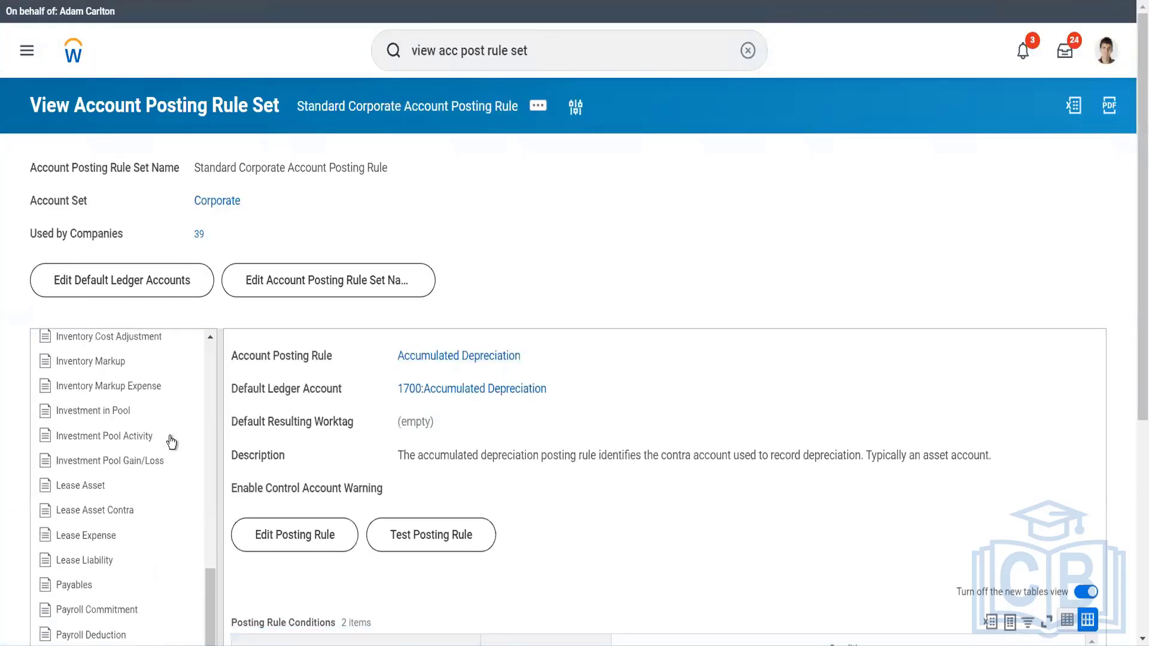
{"action": "scroll", "coordinate": [172, 441], "scroll_direction": "down", "scroll_amount": 5}
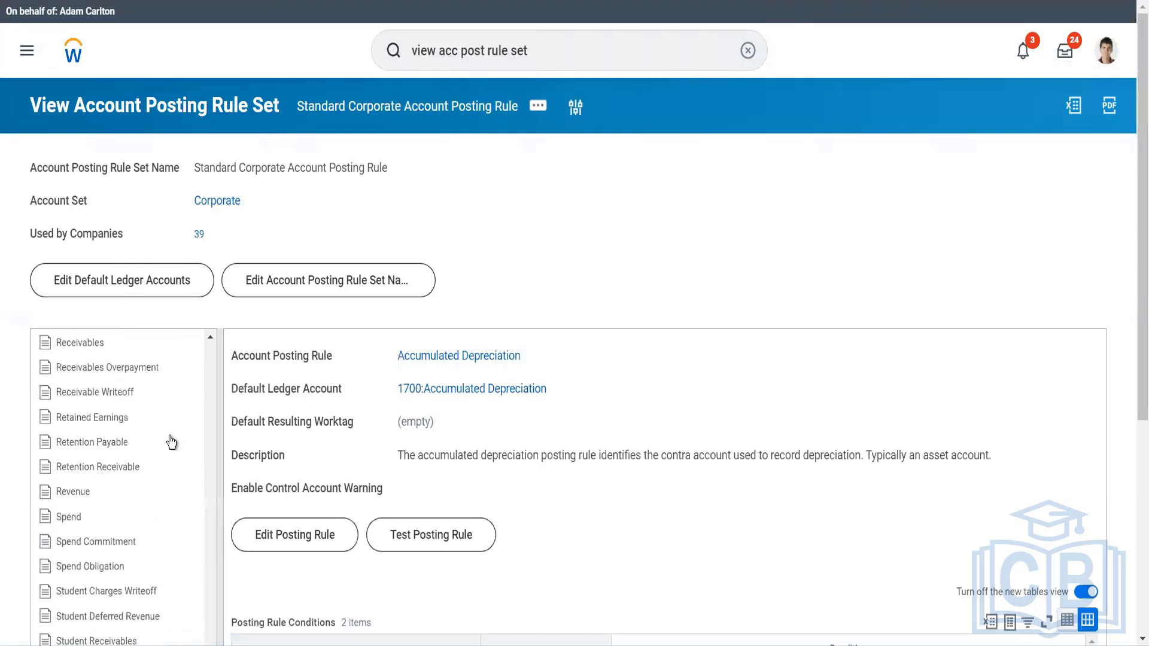
{"action": "left_click", "coordinate": [132, 517]}
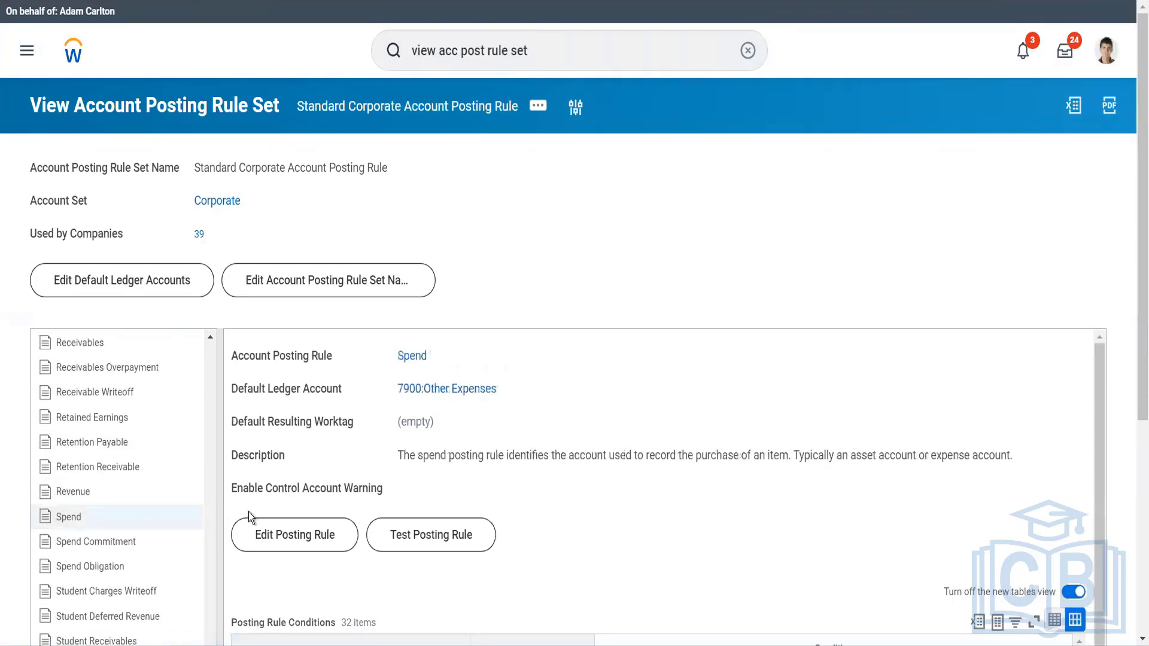
{"action": "left_click", "coordinate": [319, 544]}
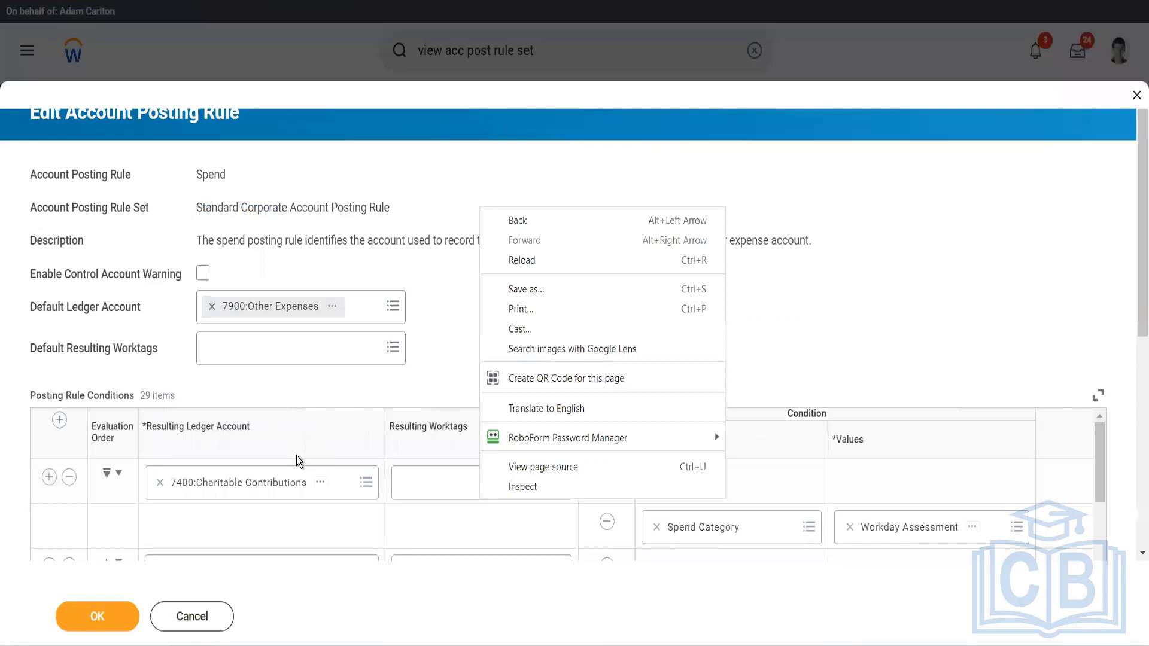
Add a posting rule condition row after 6700:Depreciation with 9999999:Luxury Cars as the resulting ledger account.
{"action": "scroll", "coordinate": [207, 518], "scroll_direction": "down", "scroll_amount": 15}
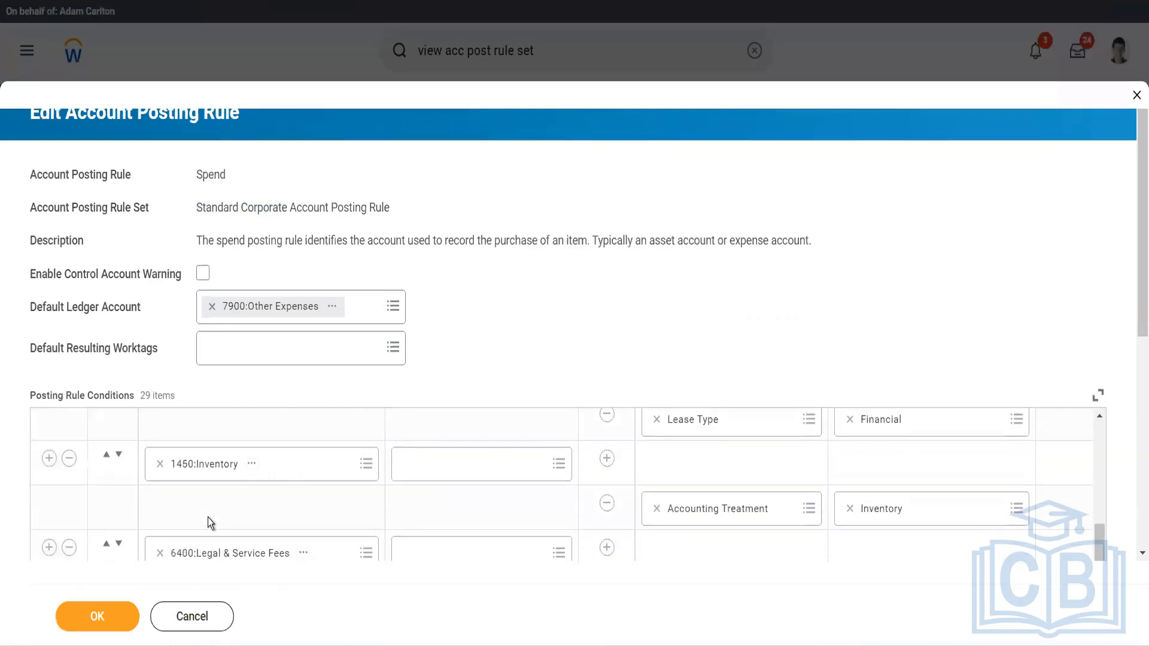
{"action": "scroll", "coordinate": [207, 518], "scroll_direction": "down", "scroll_amount": 3}
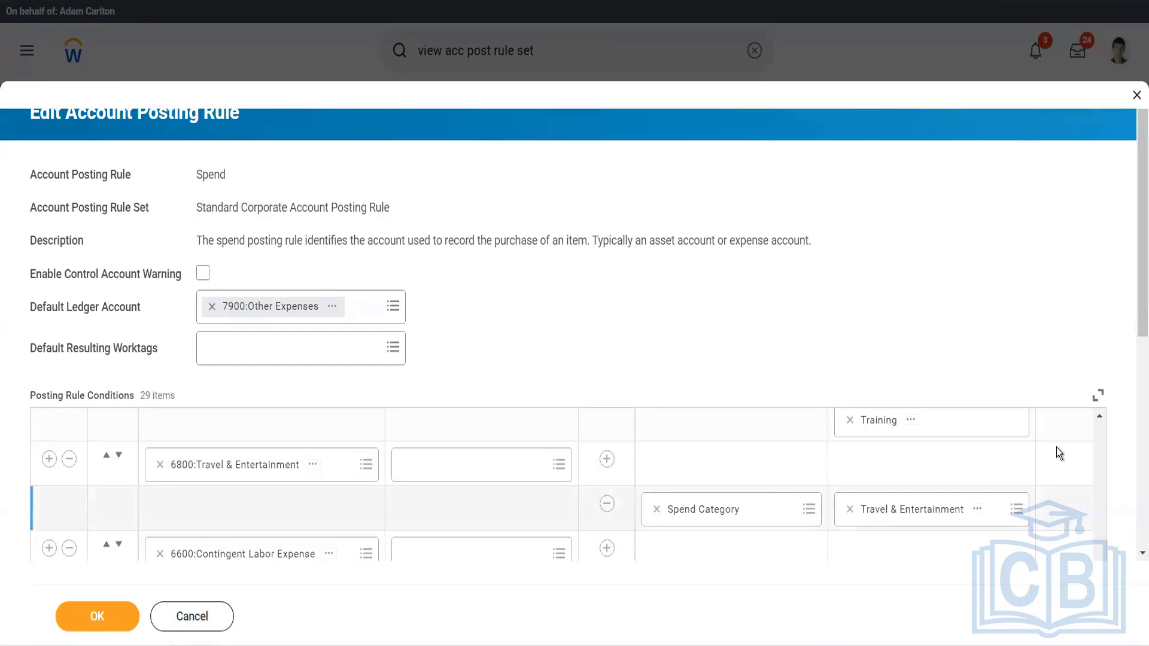
{"action": "scroll", "coordinate": [1135, 543], "scroll_direction": "down", "scroll_amount": 5}
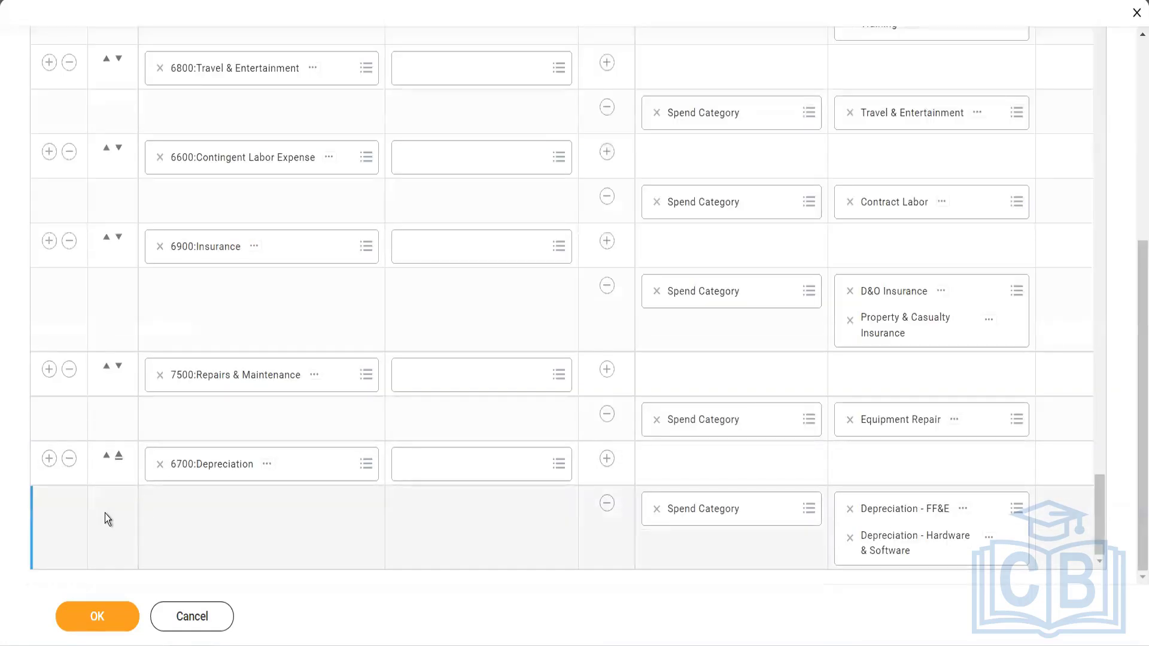
{"action": "left_click", "coordinate": [49, 459]}
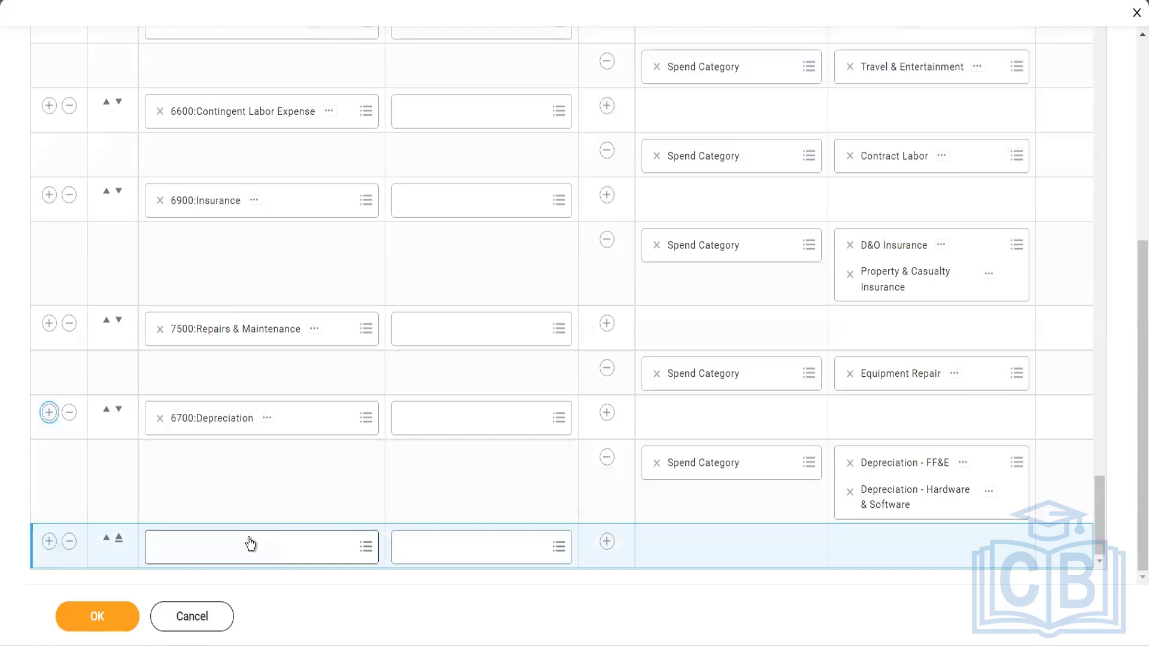
{"action": "left_click", "coordinate": [250, 544]}
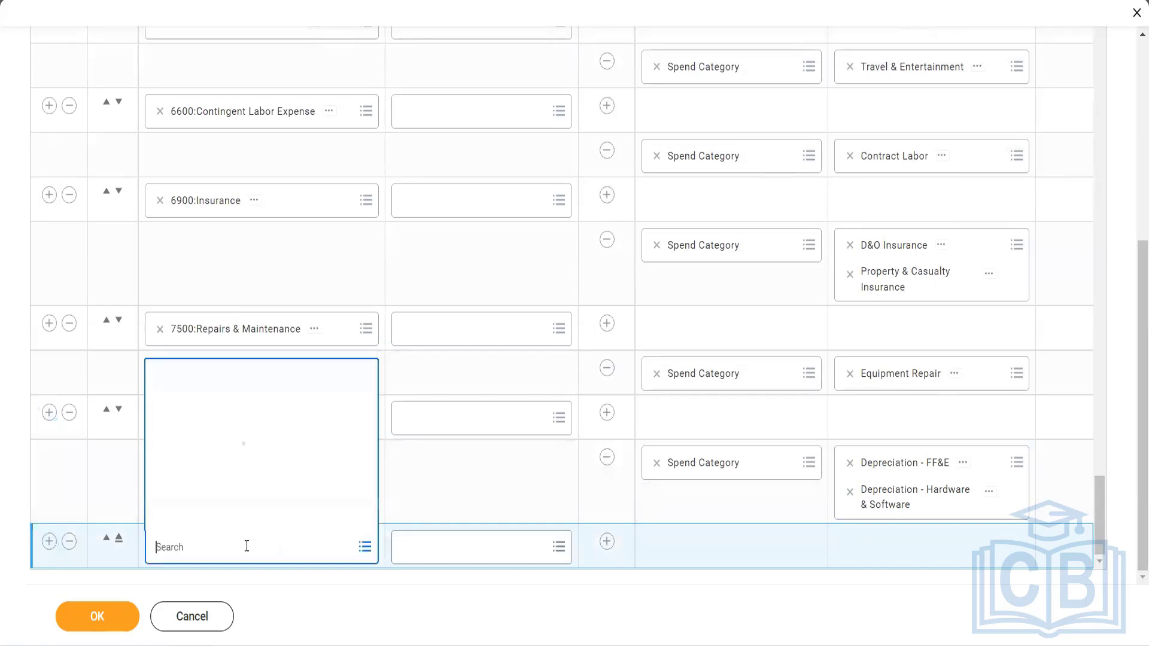
{"action": "type", "text": "99999"}
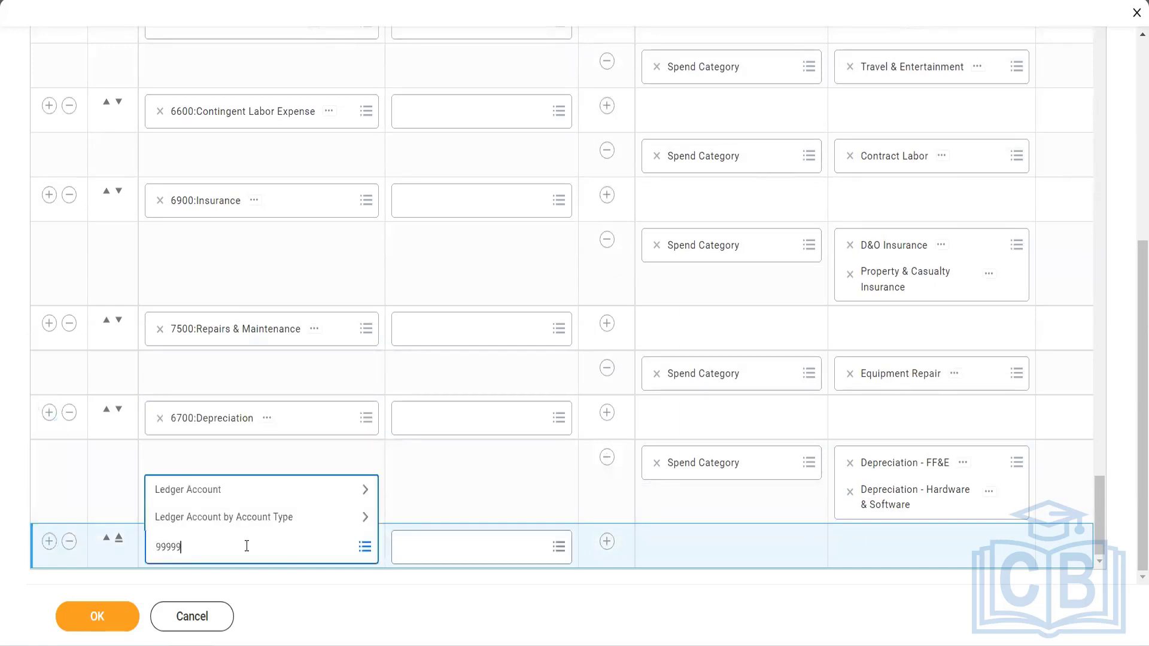
{"action": "key", "text": "Return"}
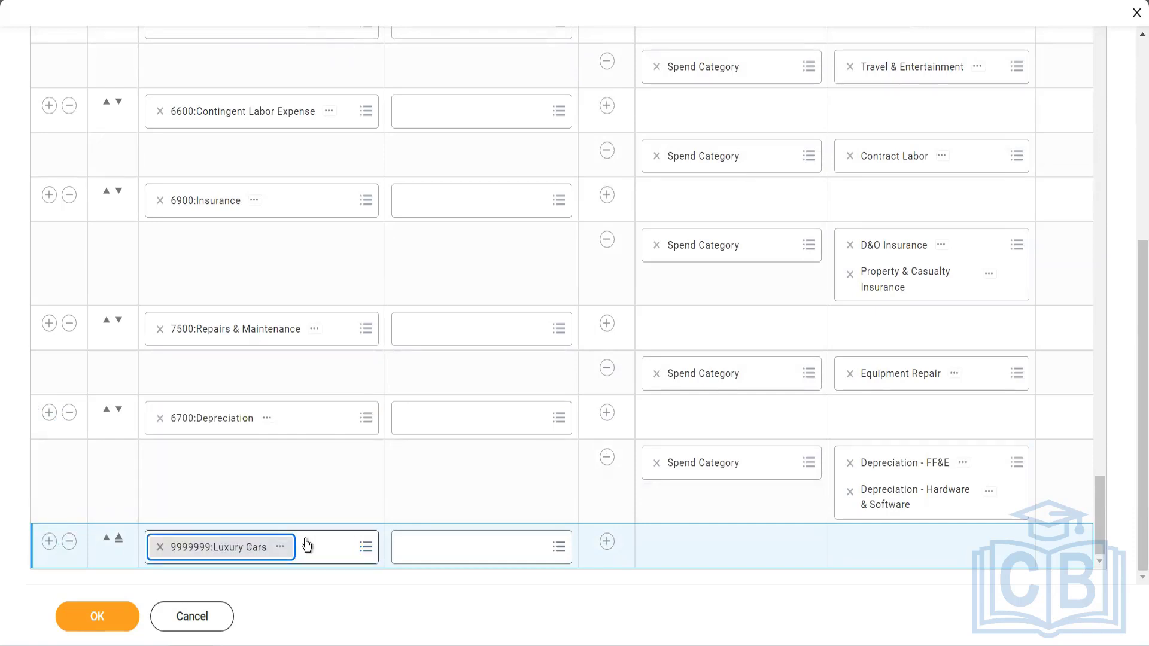
Add a condition to the Luxury Cars row with Spend Category as its dimension.
{"action": "left_click", "coordinate": [606, 542]}
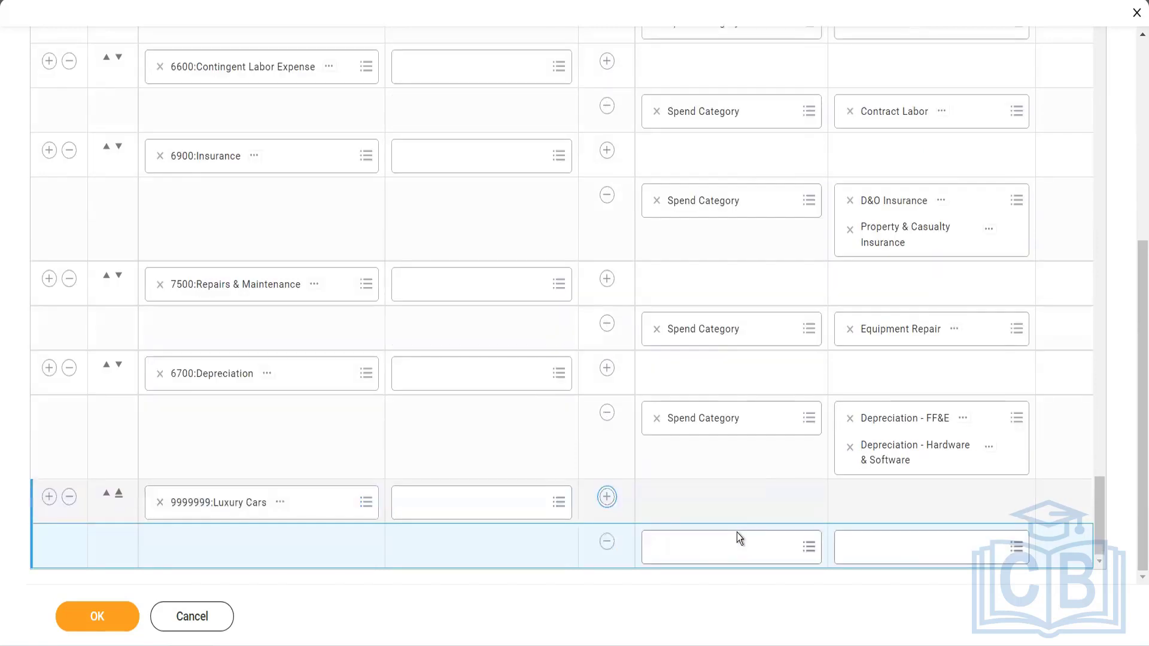
{"action": "left_click", "coordinate": [724, 545]}
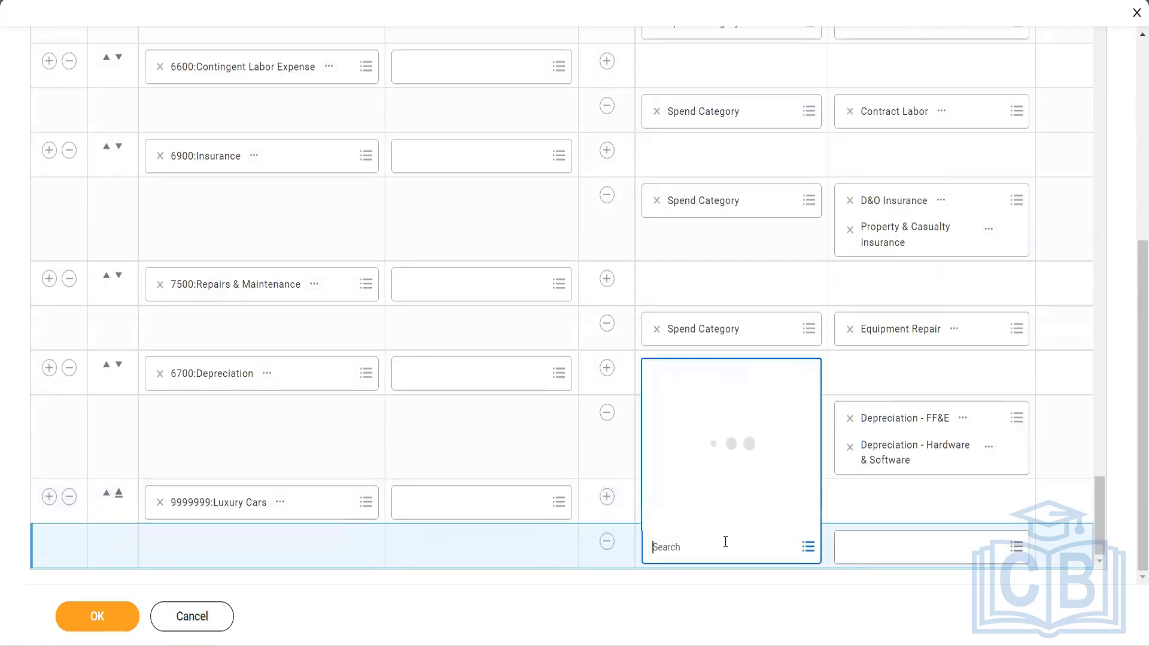
{"action": "type", "text": "spend a"}
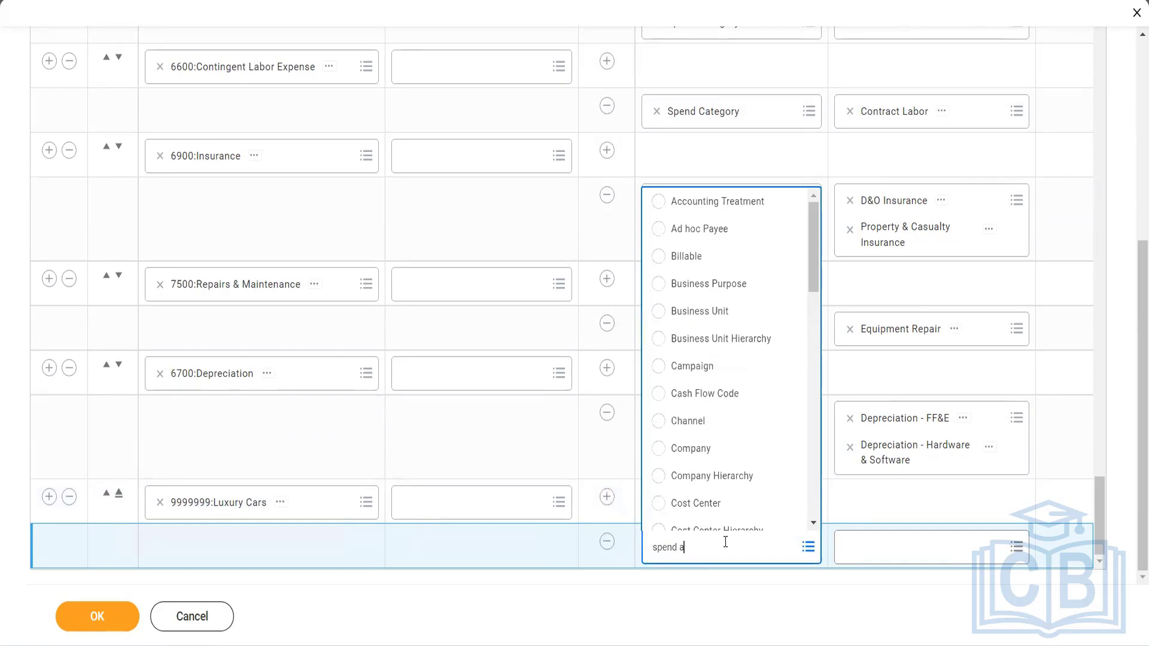
{"action": "key", "text": "BackSpace"}
{"action": "type", "text": "categ"}
{"action": "key", "text": "Return"}
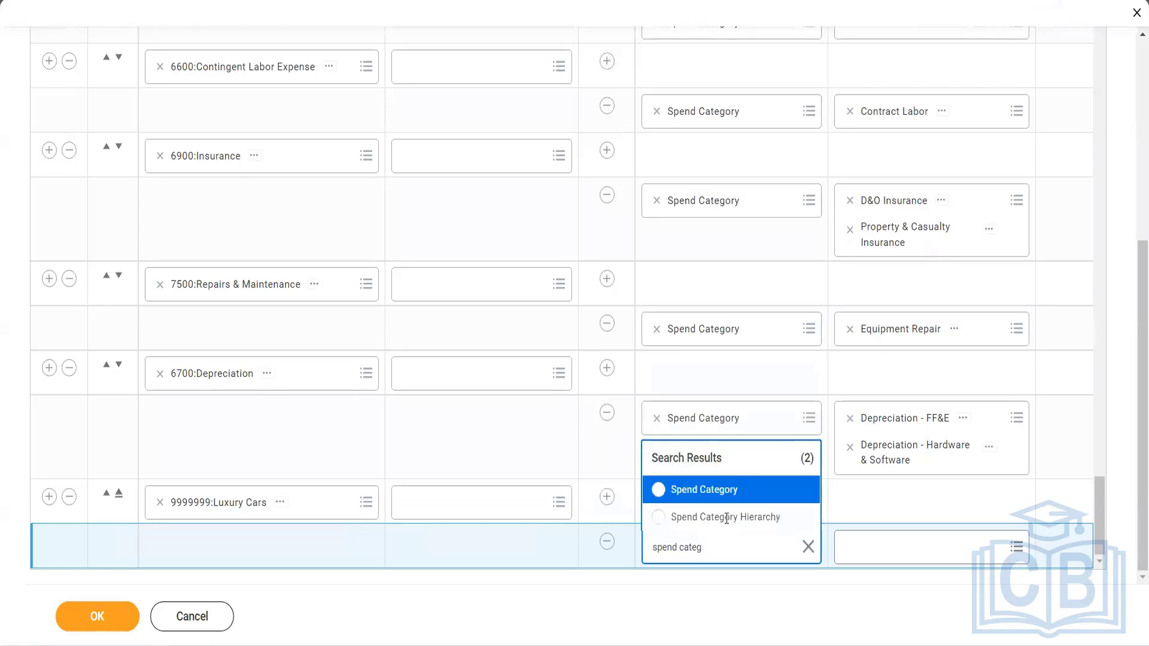
{"action": "left_click", "coordinate": [726, 494]}
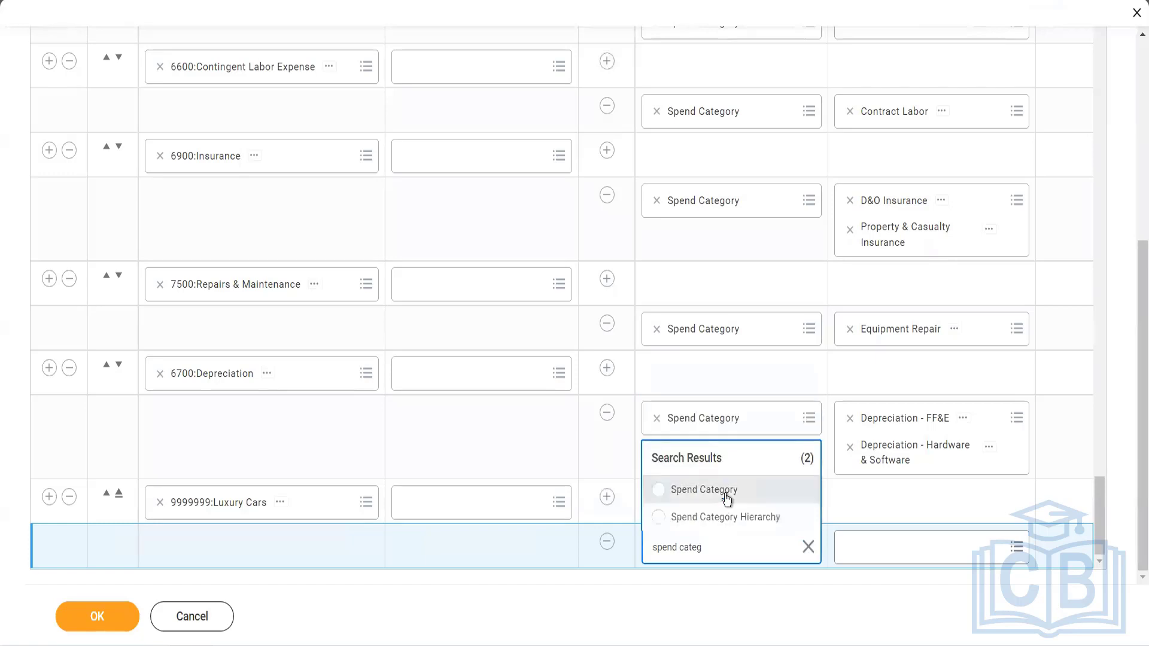
Set the new condition's value to Luxury Cars and Ships, then save the Spend posting rule and finish.
{"action": "left_click", "coordinate": [854, 552]}
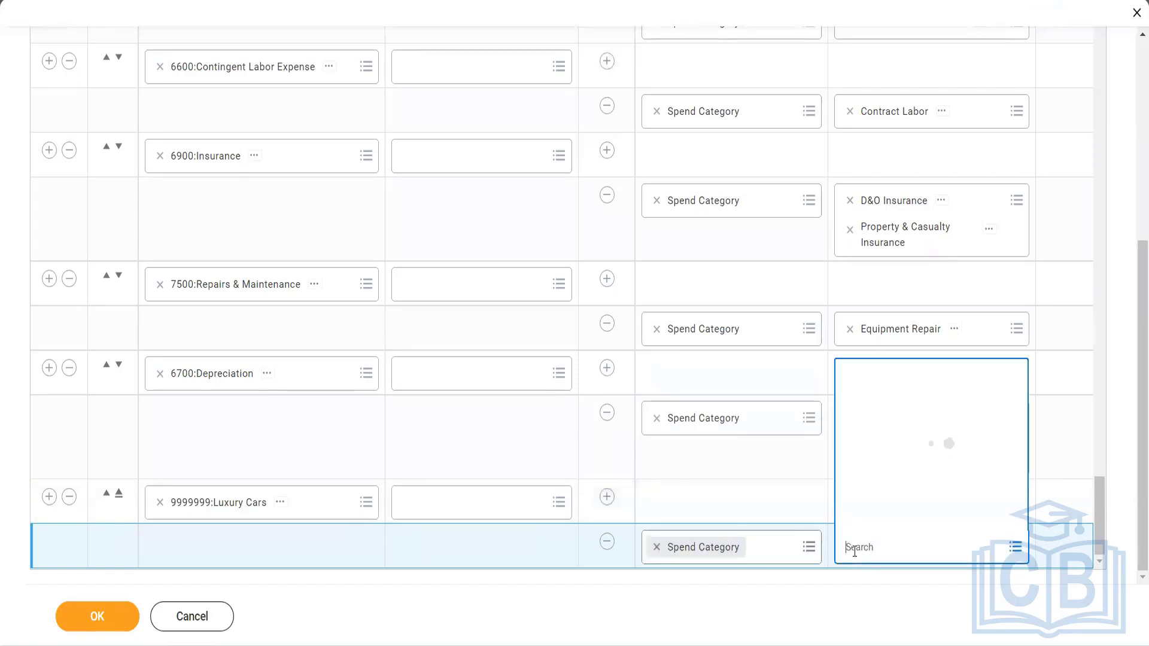
{"action": "type", "text": "luxury"}
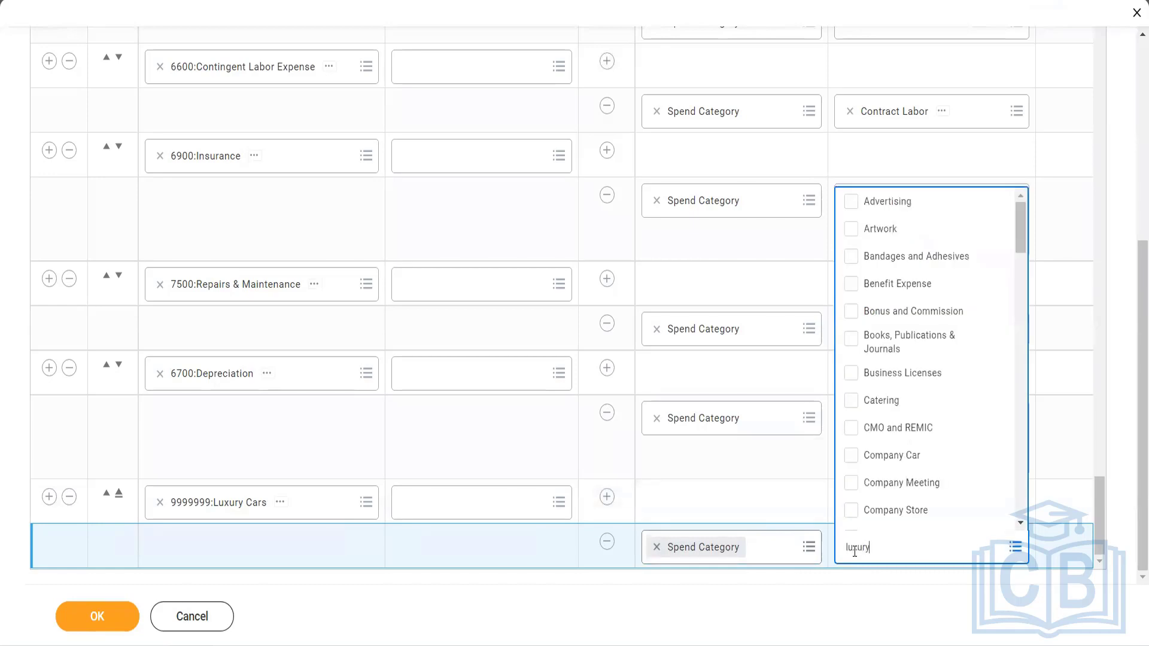
{"action": "key", "text": "Return"}
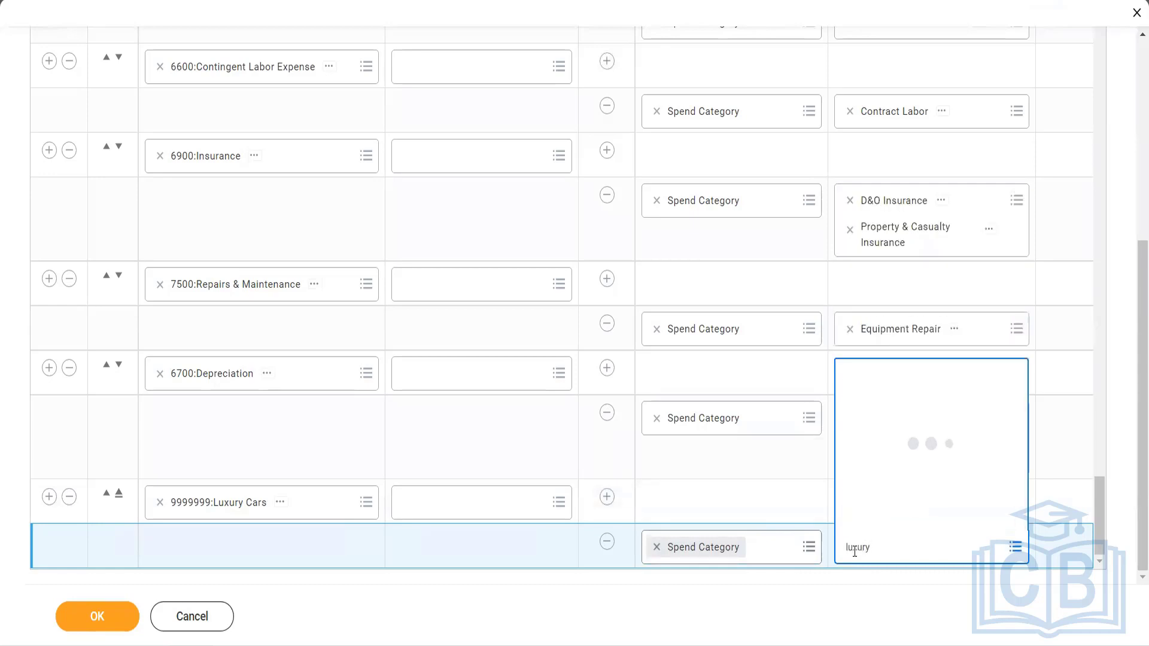
{"action": "left_click", "coordinate": [108, 620]}
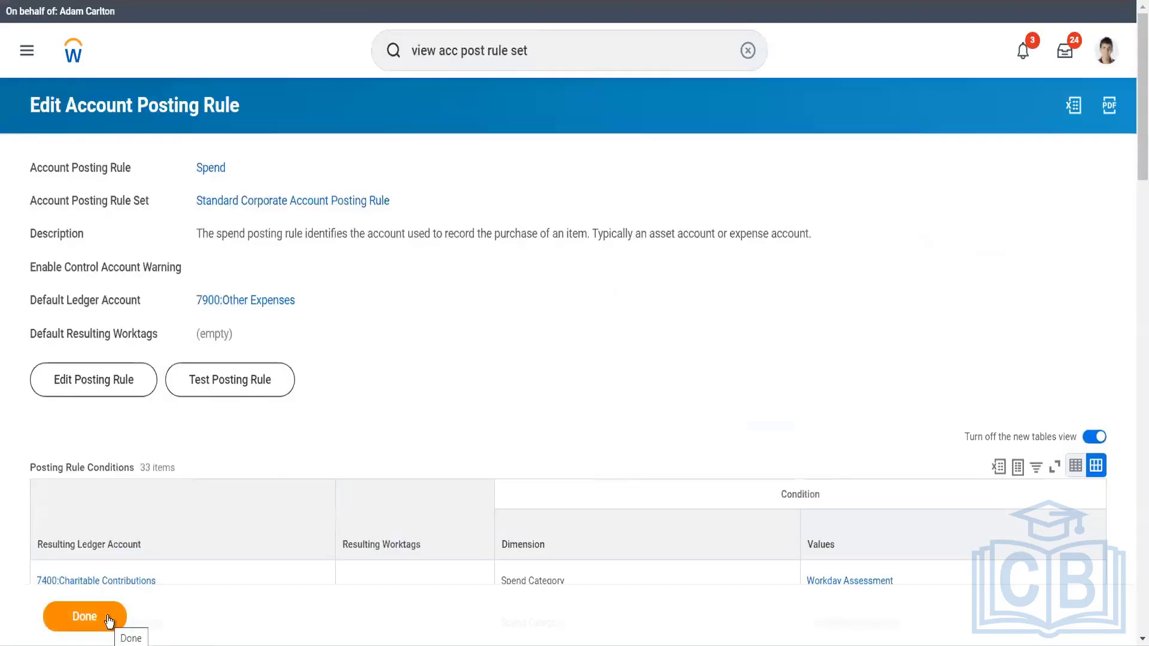
{"action": "left_click", "coordinate": [109, 620]}
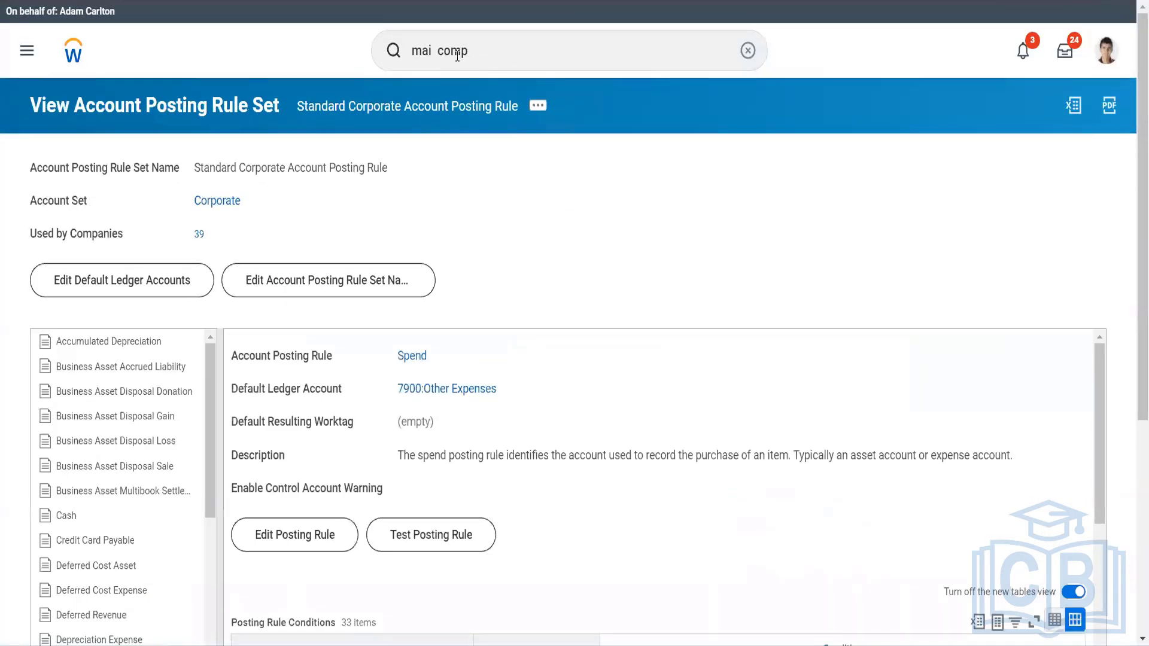
Search for gms usa, open the company Global Modern Services, Inc. (USA) and display its related actions.
{"action": "left_click", "coordinate": [416, 57]}
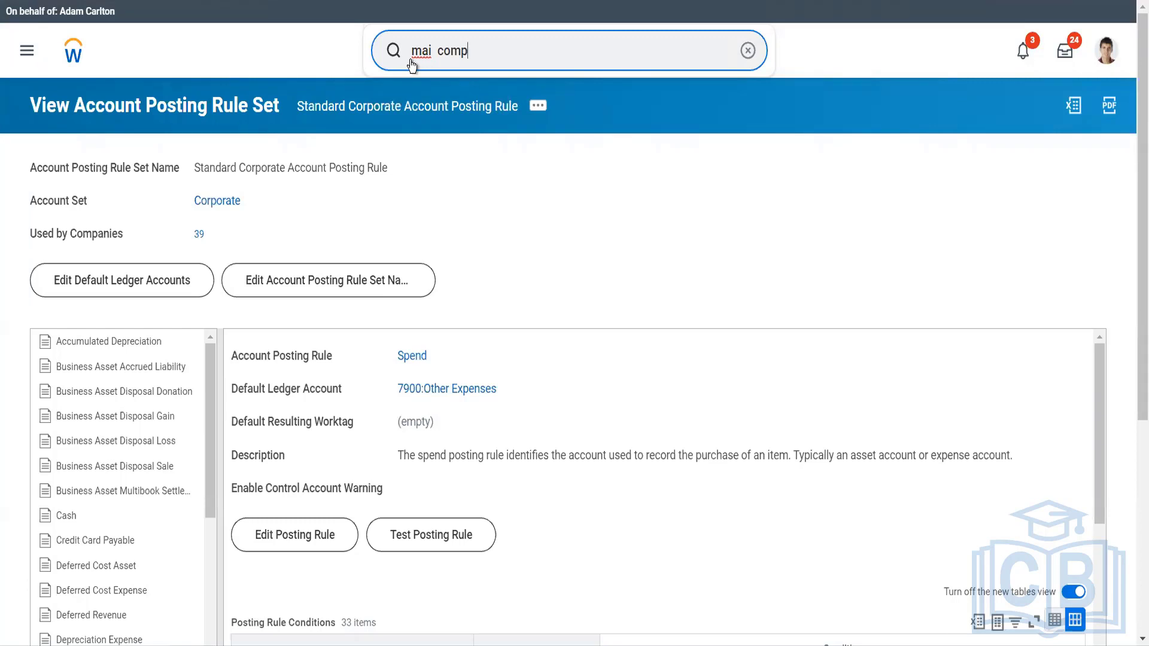
{"action": "triple_click", "coordinate": [415, 53]}
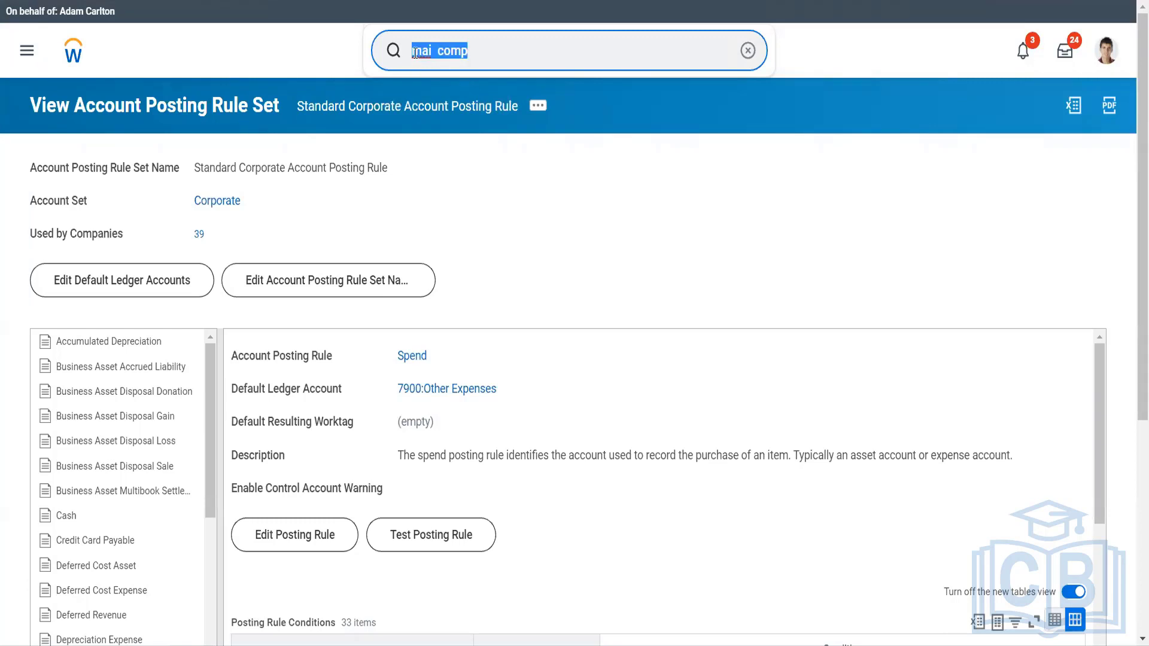
{"action": "type", "text": "gm"}
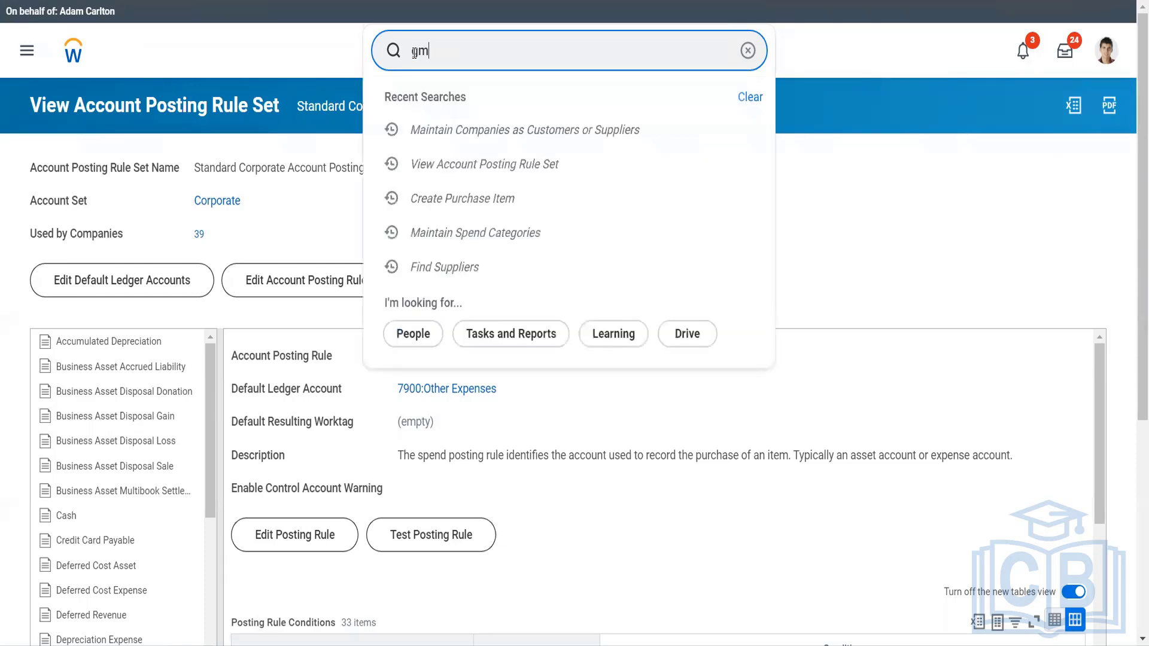
{"action": "type", "text": "s usa"}
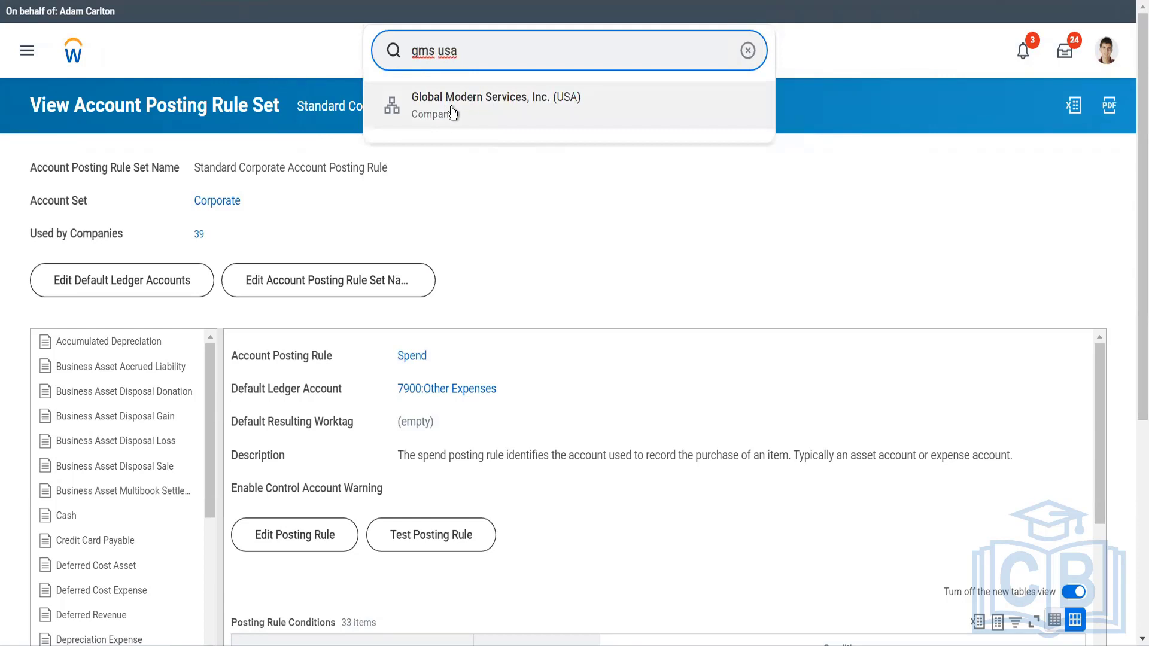
{"action": "left_click", "coordinate": [452, 113]}
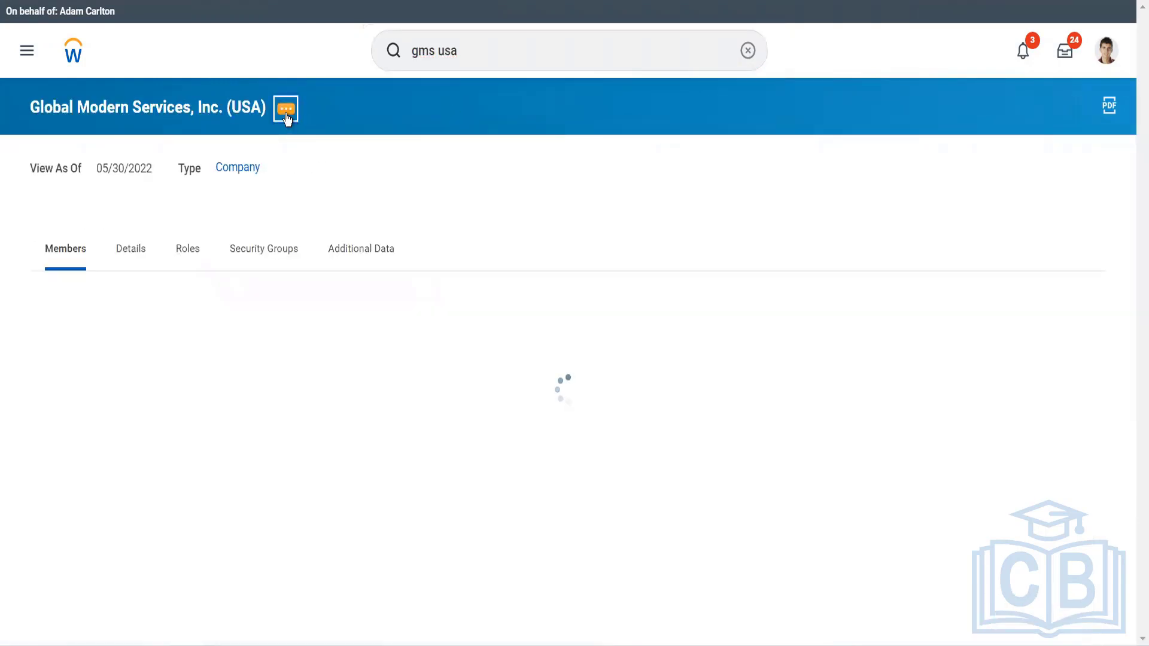
{"action": "left_click", "coordinate": [286, 111]}
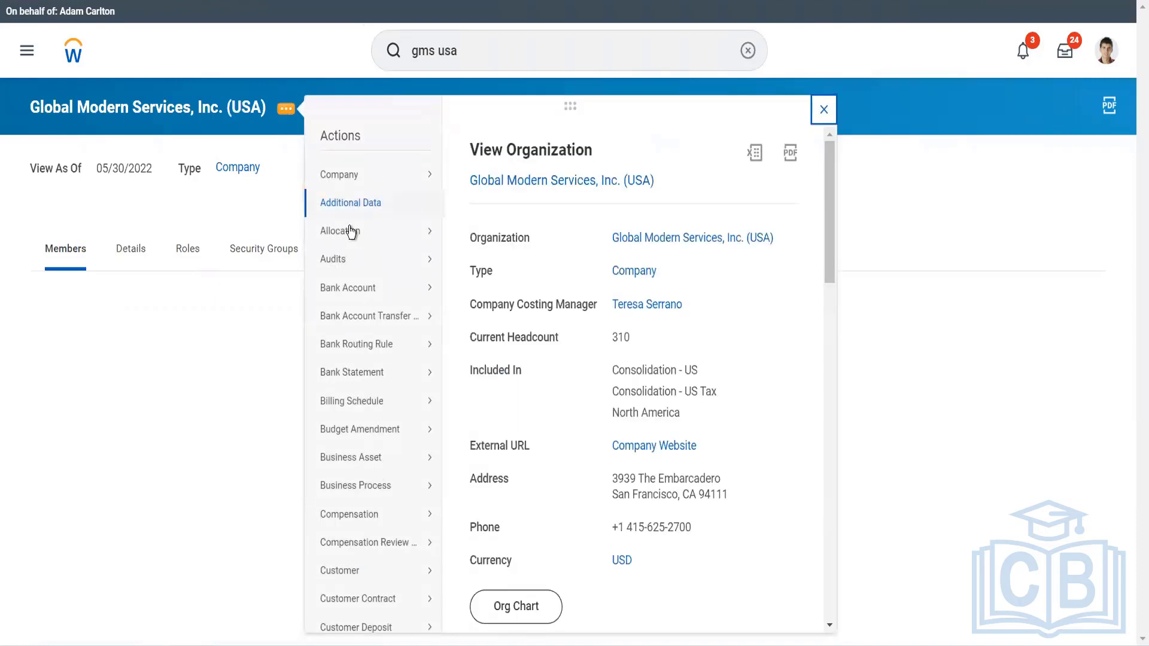
{"action": "left_click", "coordinate": [361, 175]}
{"action": "left_click", "coordinate": [286, 108]}
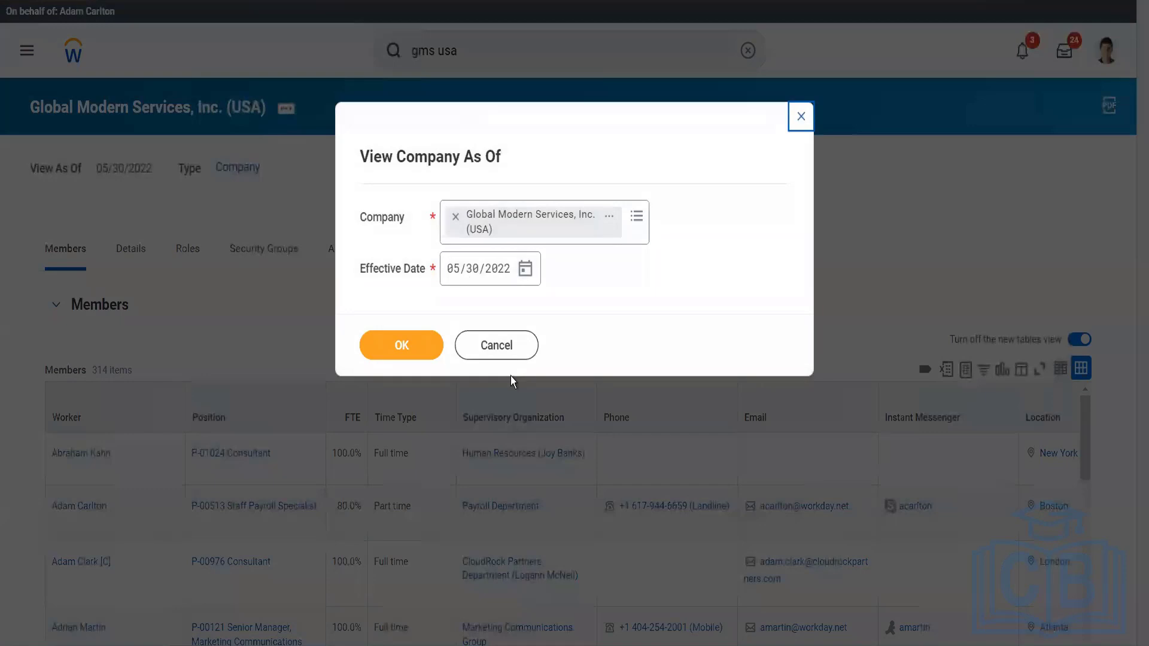
{"action": "left_click", "coordinate": [508, 349]}
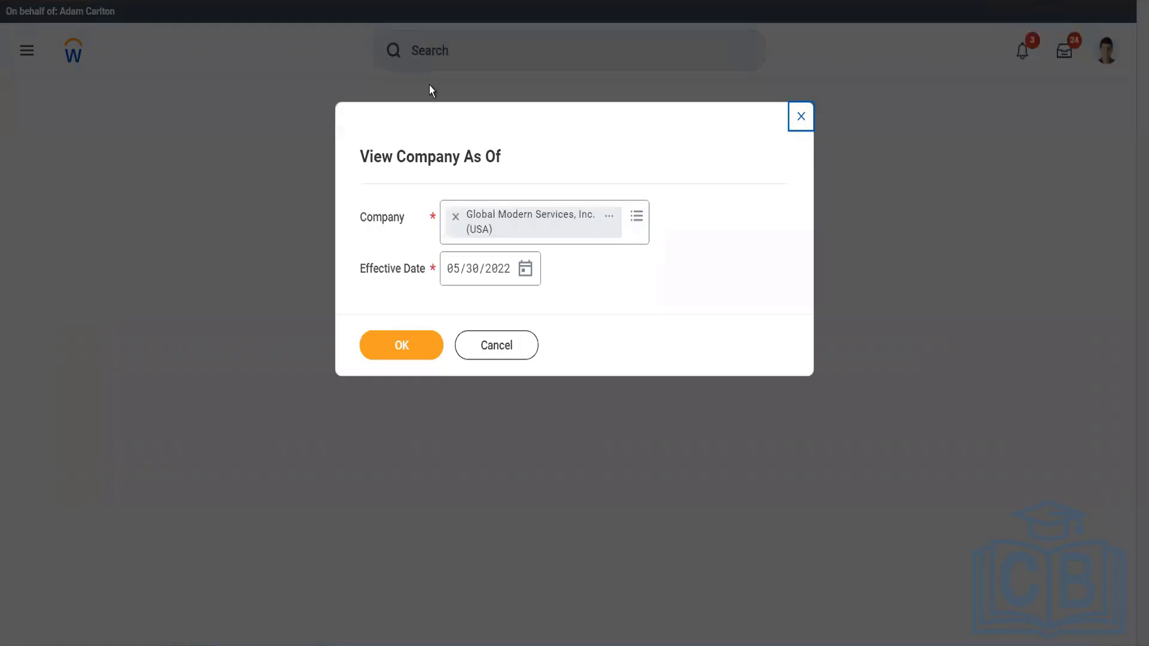
{"action": "left_click", "coordinate": [467, 353]}
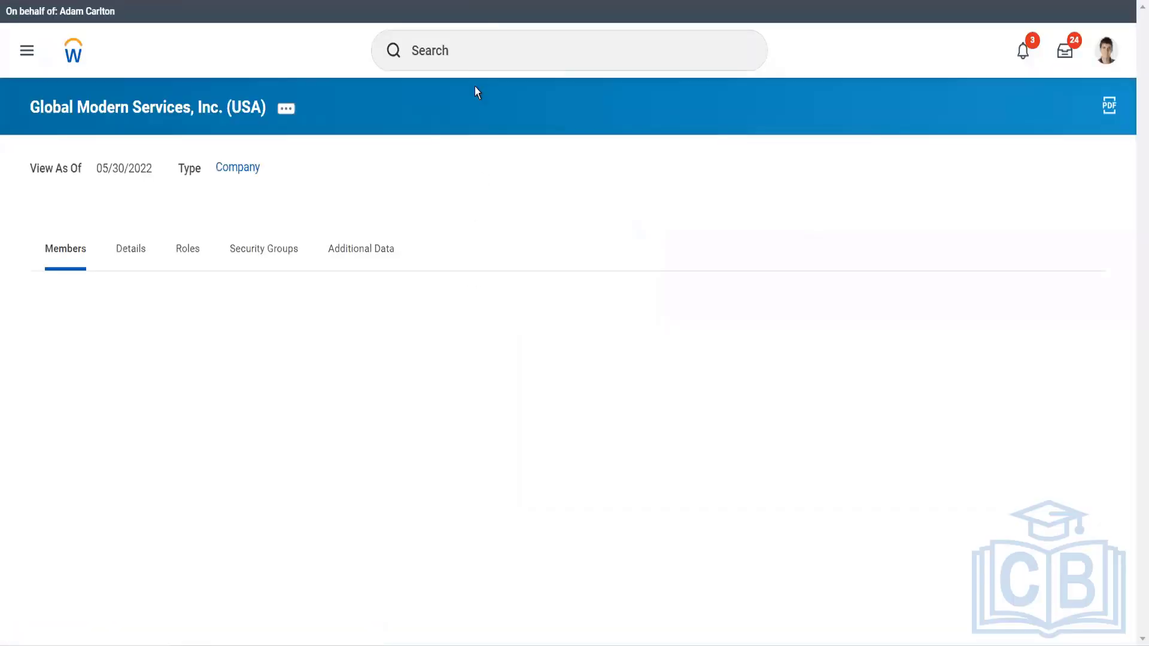
Open the Edit Company Intercompany Profile task for Global Modern Services, Inc. (USA) with all intercompany profiles included.
{"action": "left_click", "coordinate": [286, 110]}
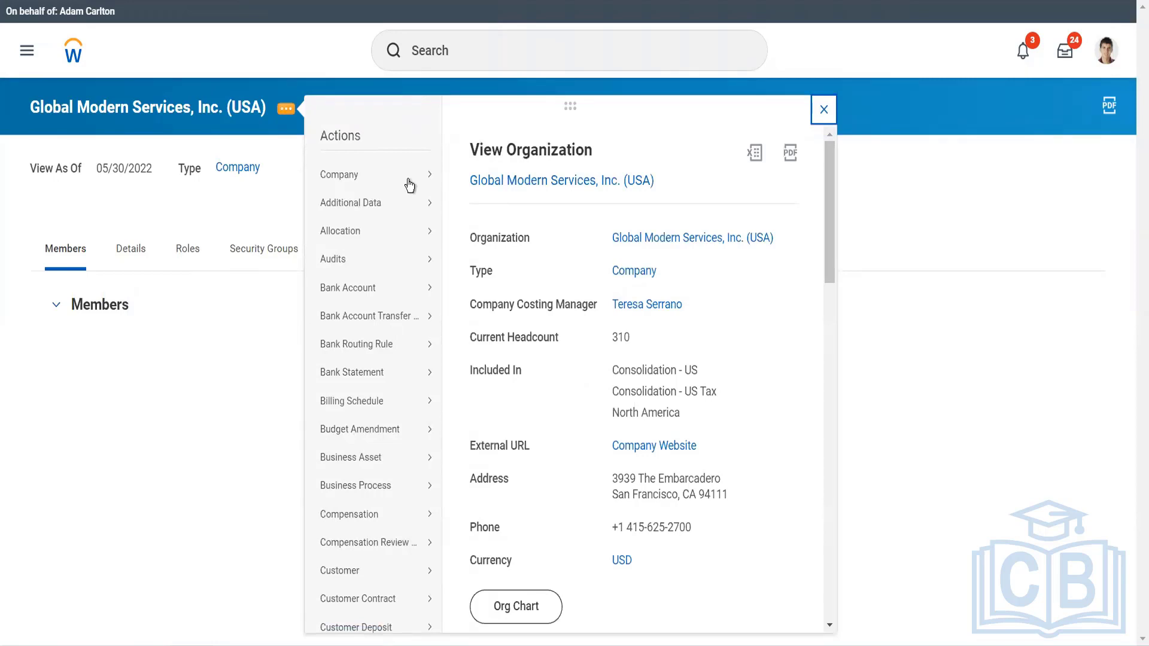
{"action": "left_click", "coordinate": [409, 186]}
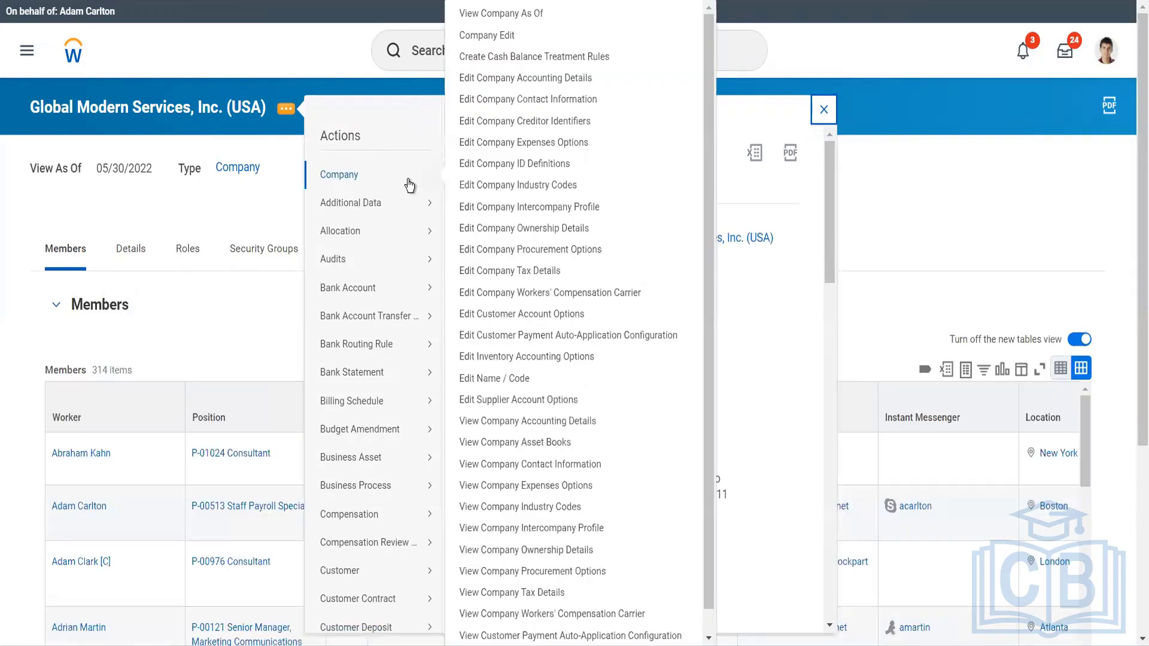
{"action": "left_click", "coordinate": [527, 208]}
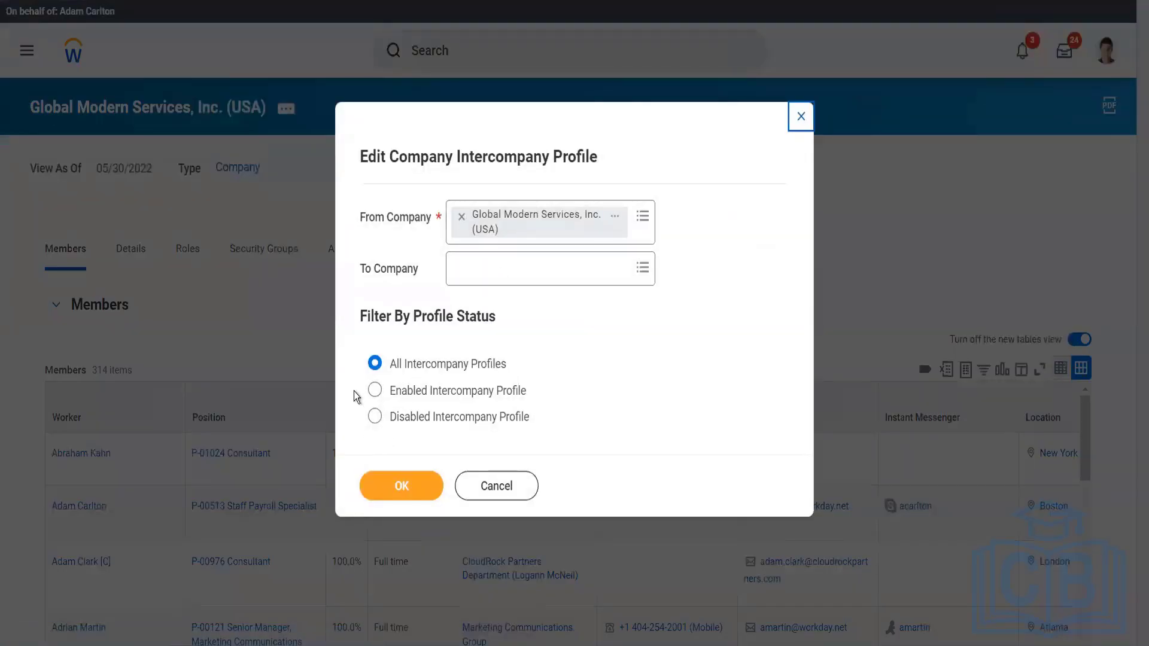
{"action": "left_click", "coordinate": [390, 484]}
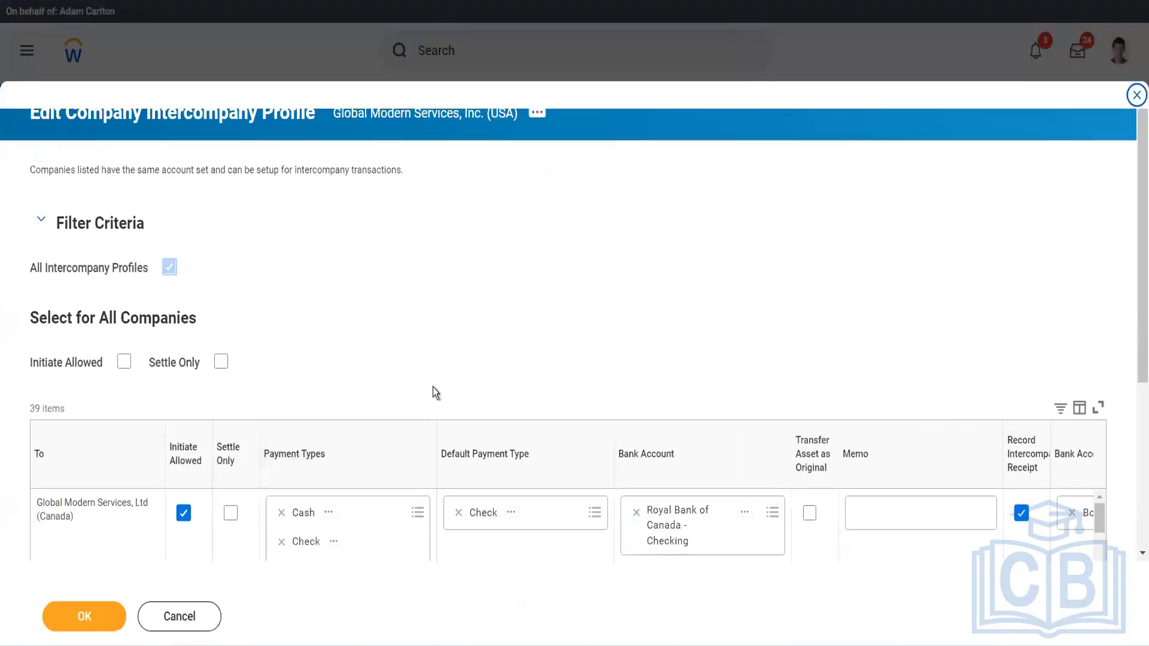
Review the intercompany payment types, bank accounts, asset transfer and receipt settings per company, and leave the profile without saving.
{"action": "scroll", "coordinate": [431, 393], "scroll_direction": "down", "scroll_amount": 2}
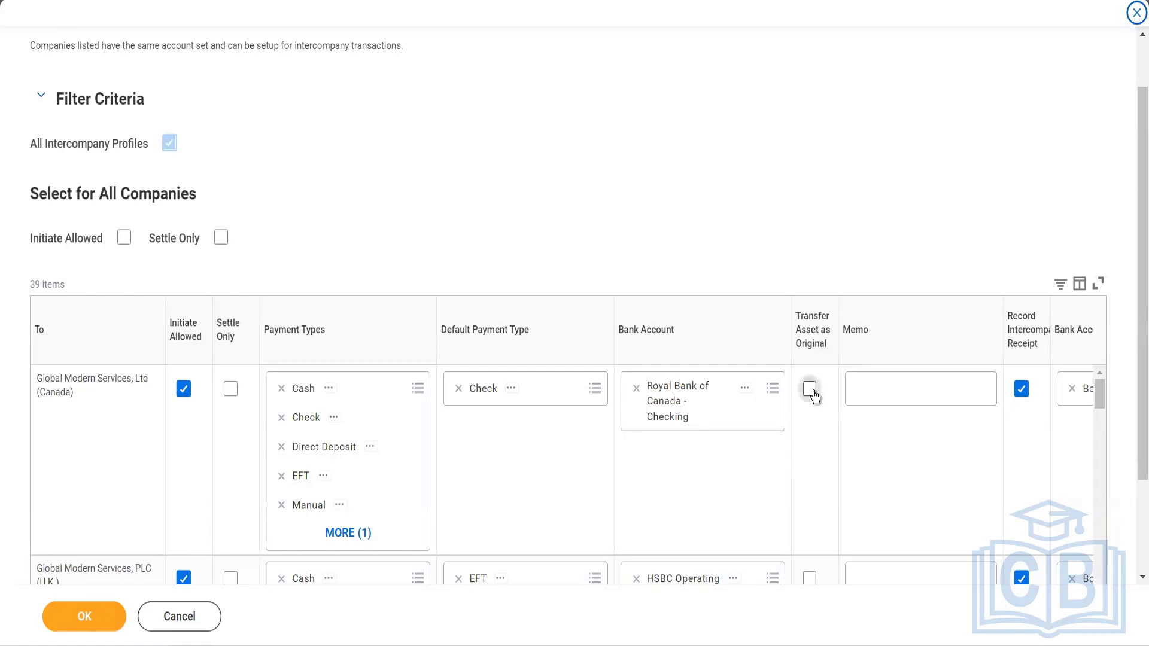
{"action": "mouse_move", "coordinate": [814, 396]}
{"action": "scroll", "coordinate": [982, 452], "scroll_direction": "right", "scroll_amount": 2}
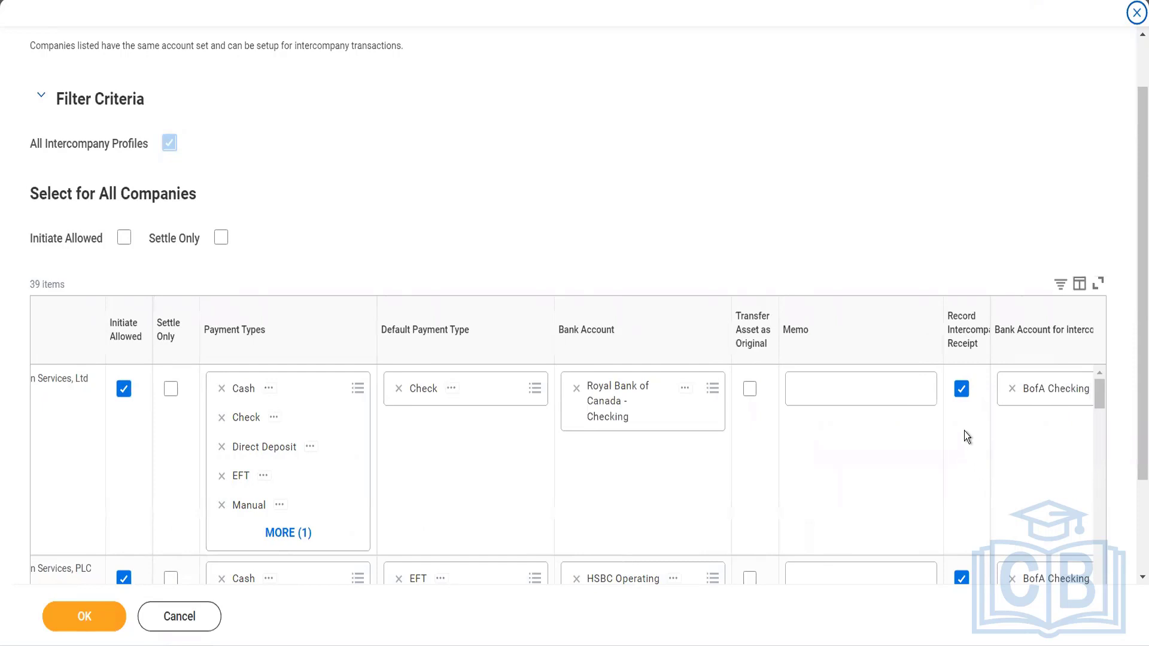
{"action": "scroll", "coordinate": [964, 431], "scroll_direction": "right", "scroll_amount": 2}
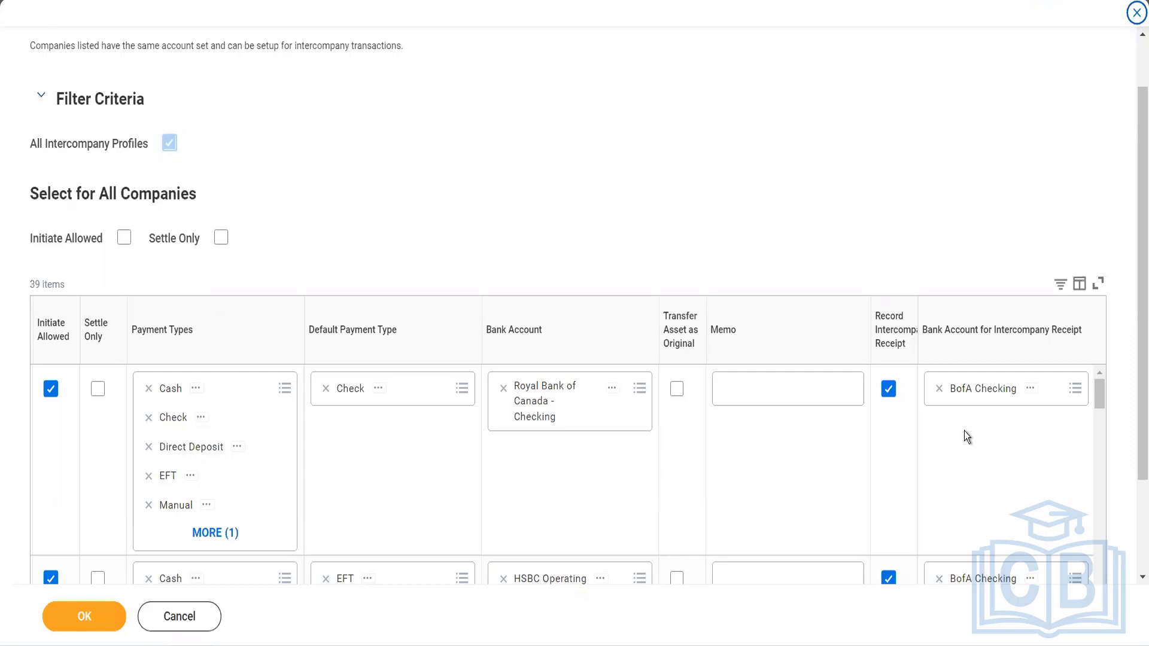
{"action": "left_click", "coordinate": [174, 619]}
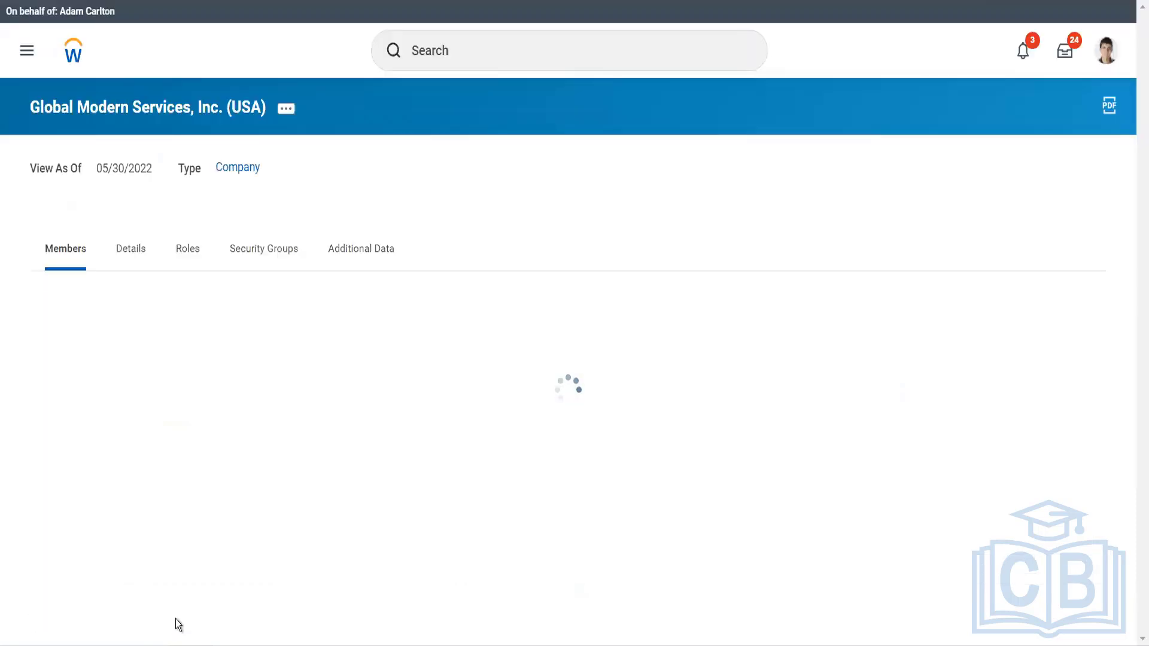
From the home page, search for "Bp: Supp invoice" and open the Supplier Invoice Event (Default Definition) business process.
{"action": "left_click", "coordinate": [75, 59]}
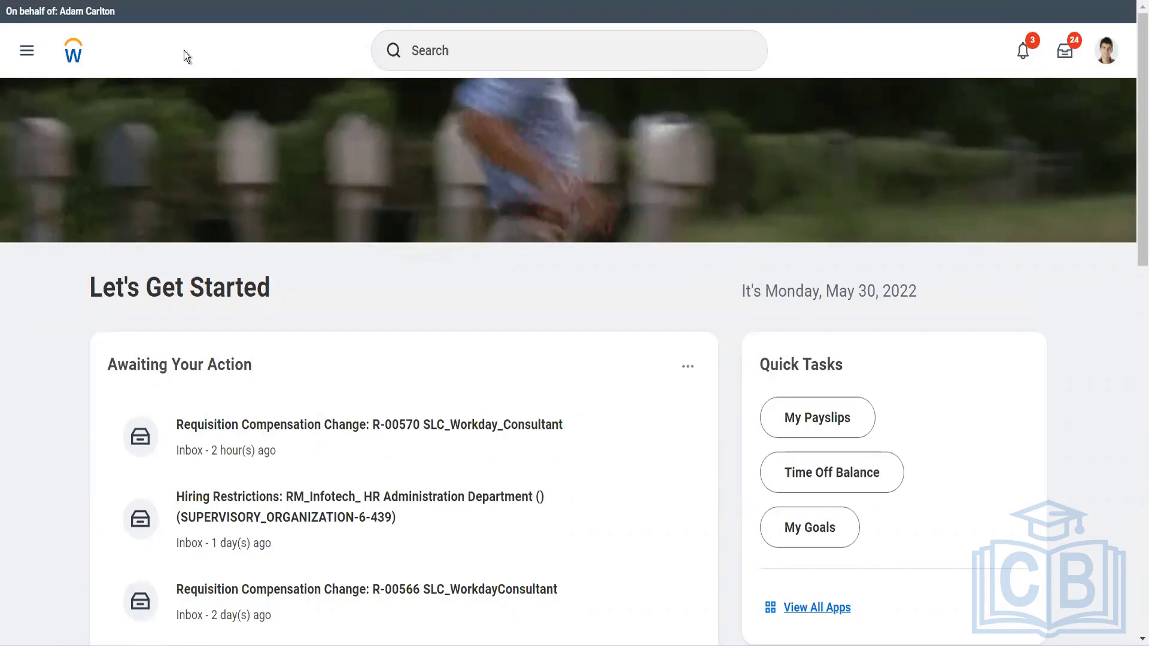
{"action": "left_click", "coordinate": [423, 45]}
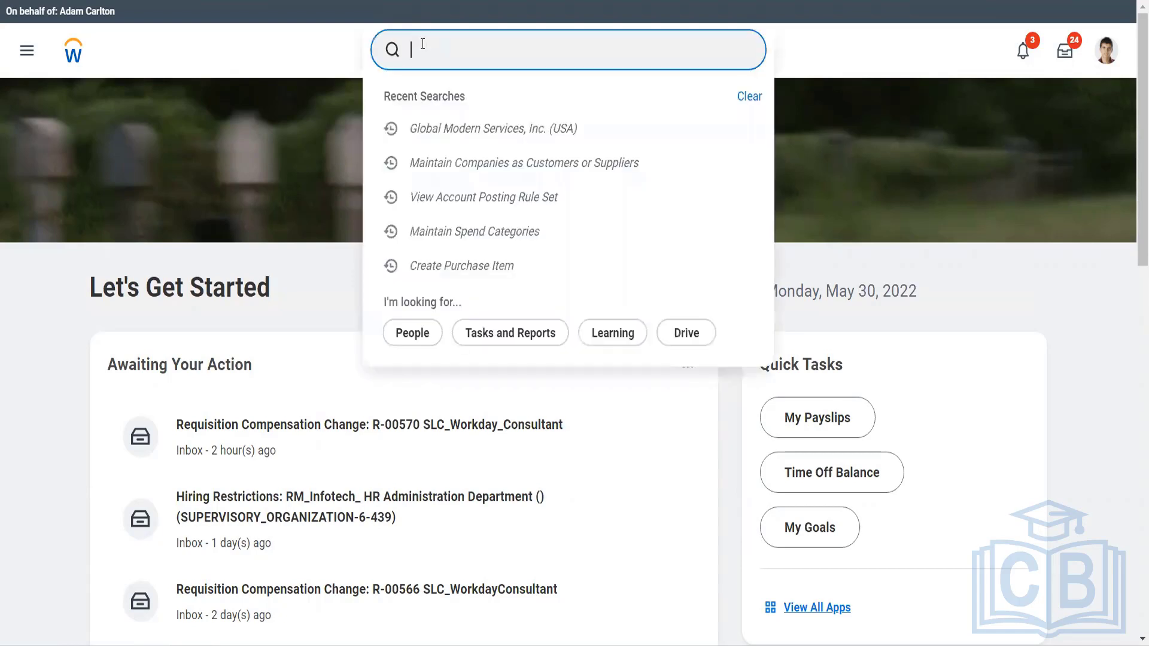
{"action": "type", "text": "Bp:"}
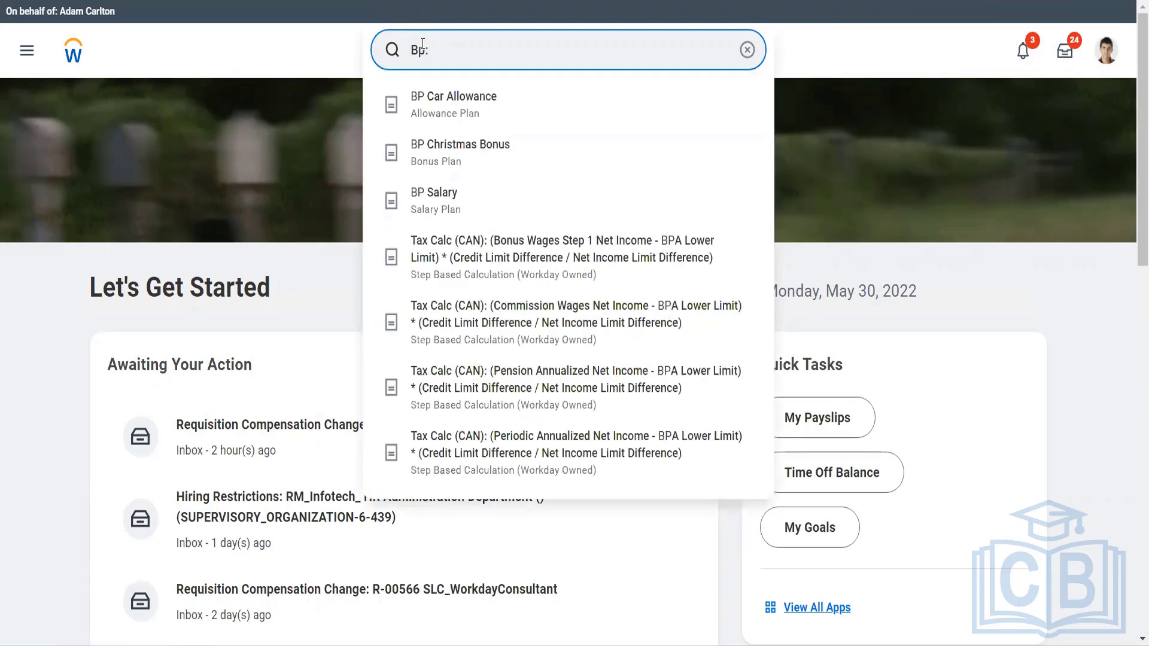
{"action": "type", "text": " Suu"}
{"action": "key", "text": "BackSpace"}
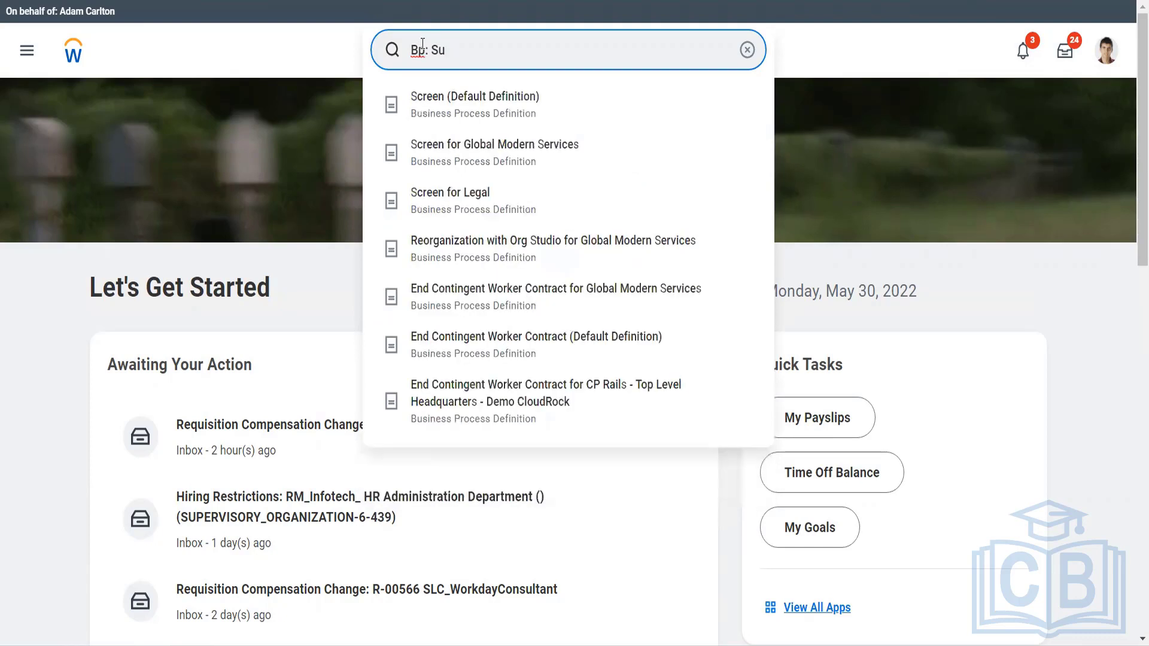
{"action": "type", "text": "pp in"}
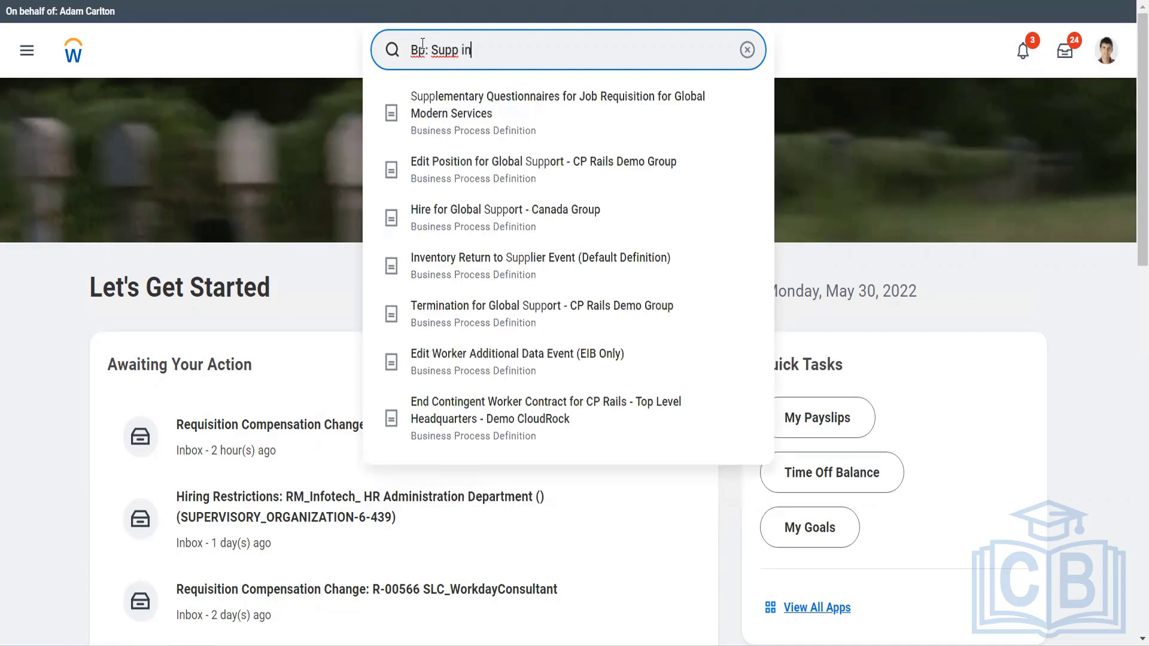
{"action": "type", "text": "voice"}
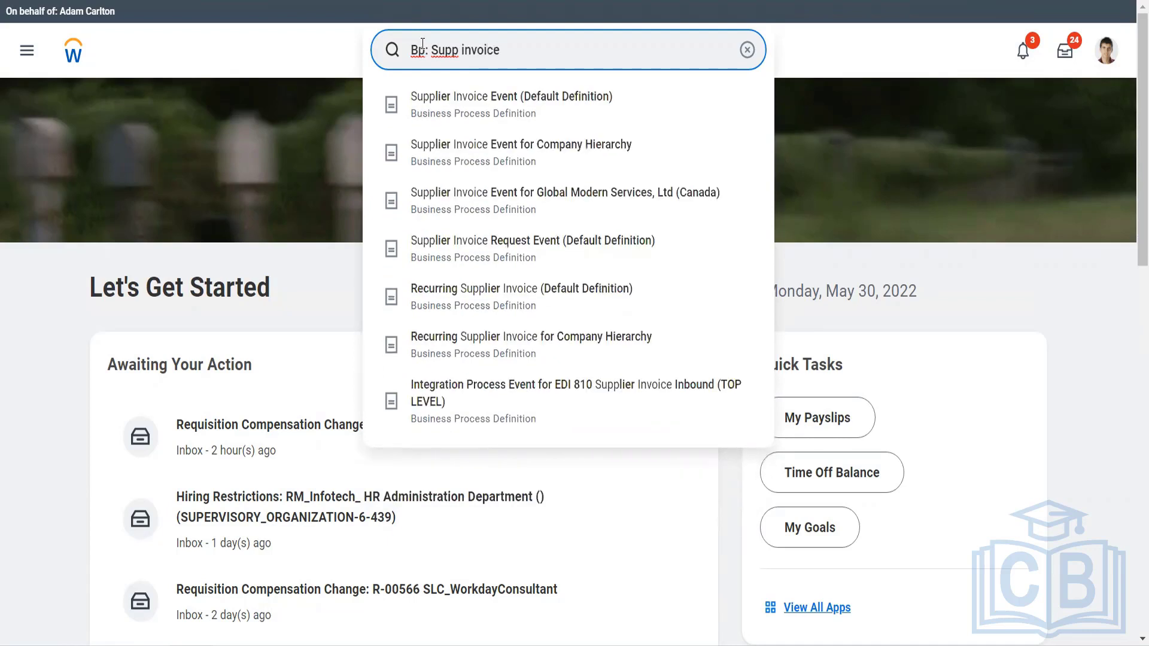
{"action": "key", "text": "Return"}
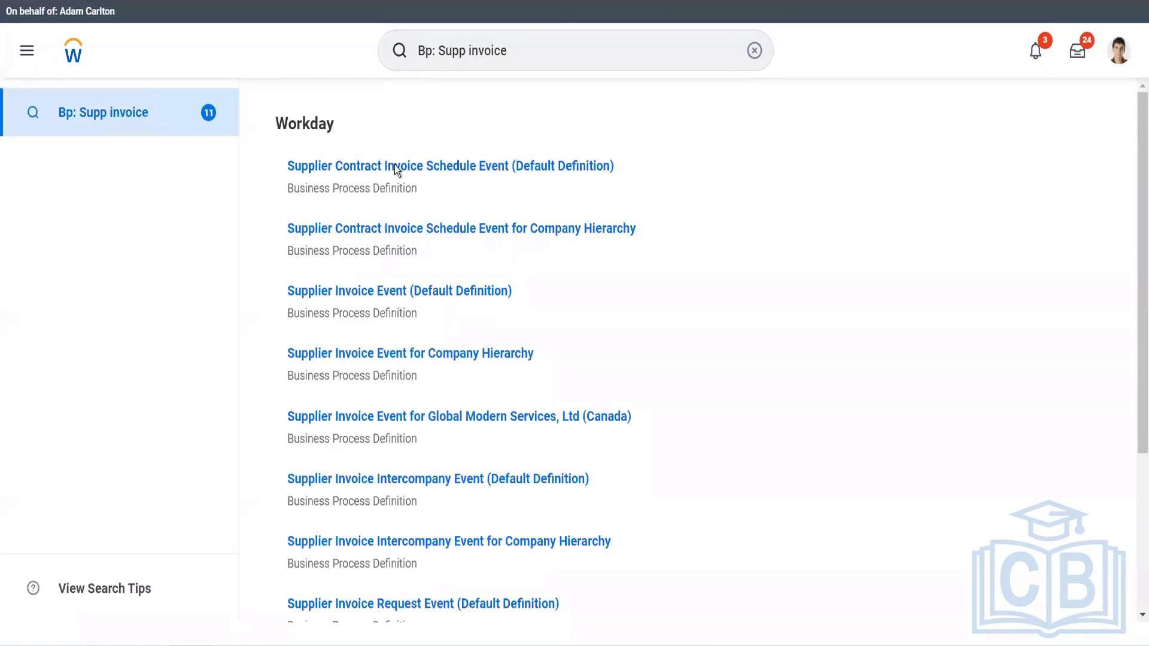
{"action": "left_click", "coordinate": [375, 293]}
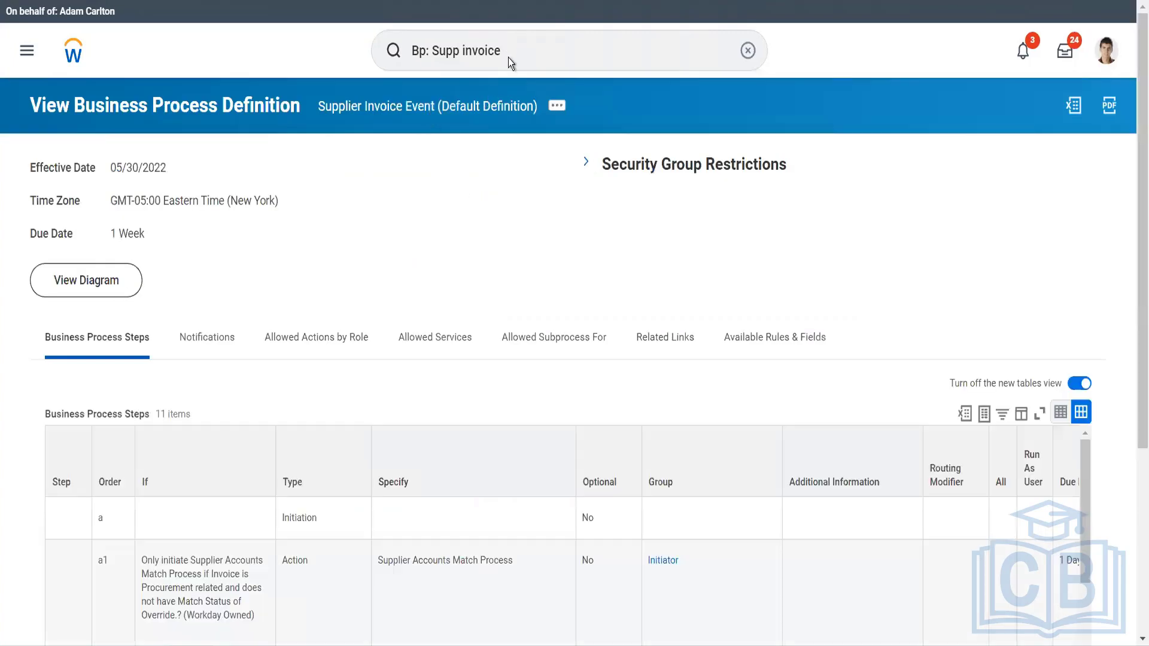
Look through the Bp: Supp invoice search results again and reopen Supplier Invoice Event (Default Definition).
{"action": "left_click", "coordinate": [508, 56]}
{"action": "key", "text": "Return"}
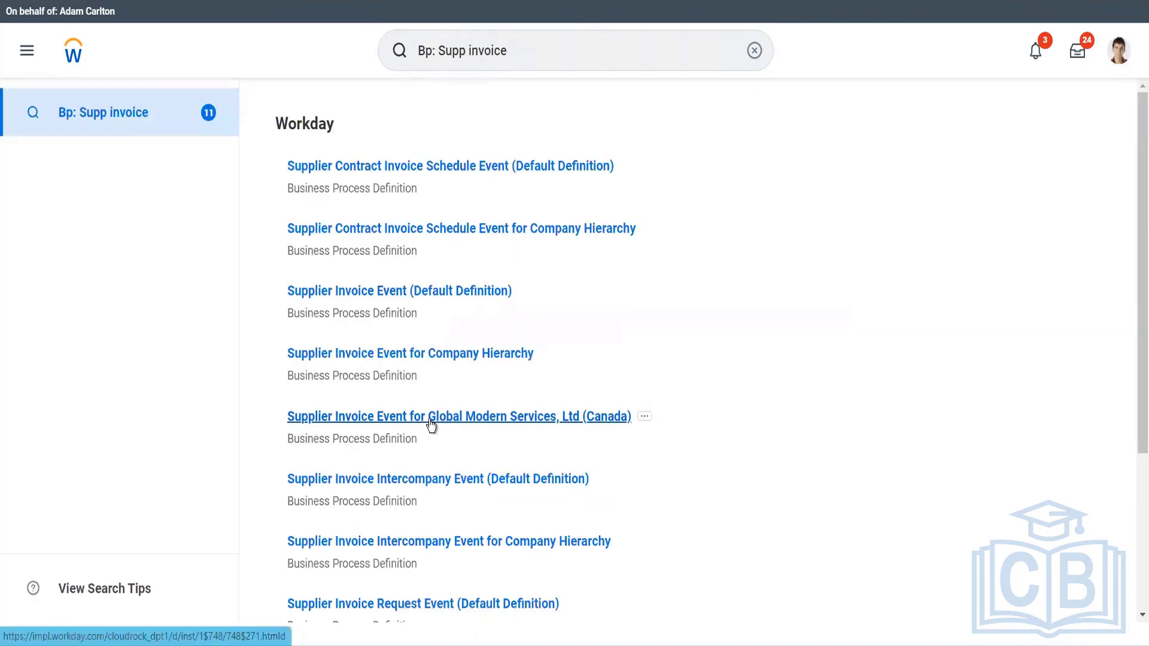
{"action": "scroll", "coordinate": [430, 424], "scroll_direction": "down", "scroll_amount": 3}
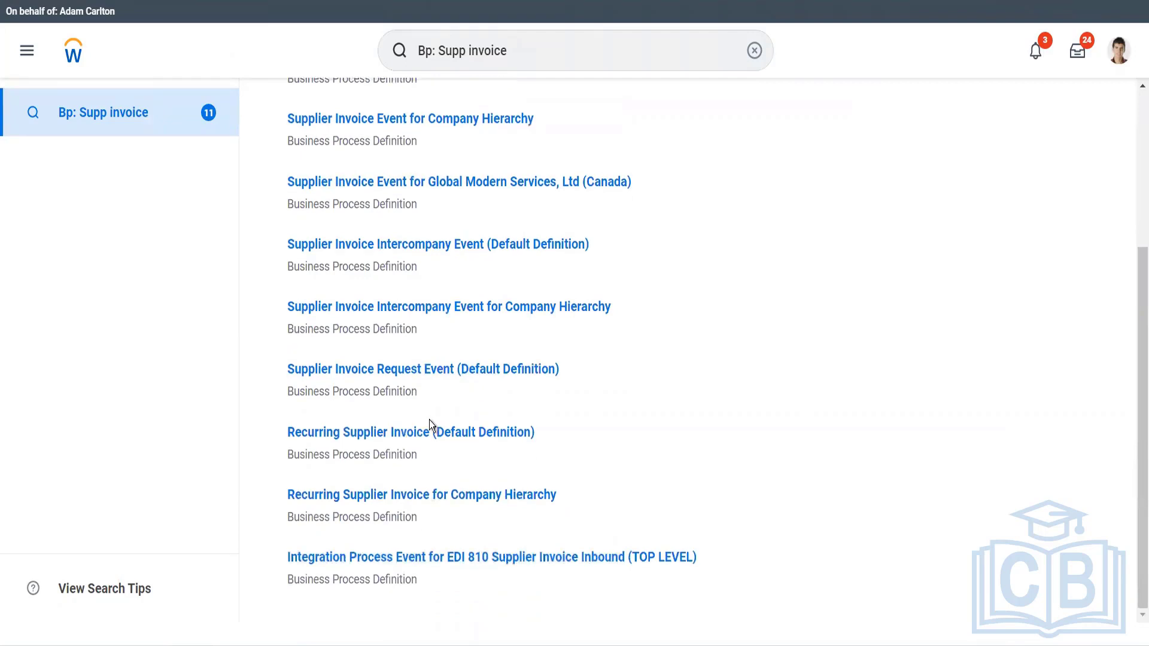
{"action": "scroll", "coordinate": [430, 424], "scroll_direction": "up", "scroll_amount": 3}
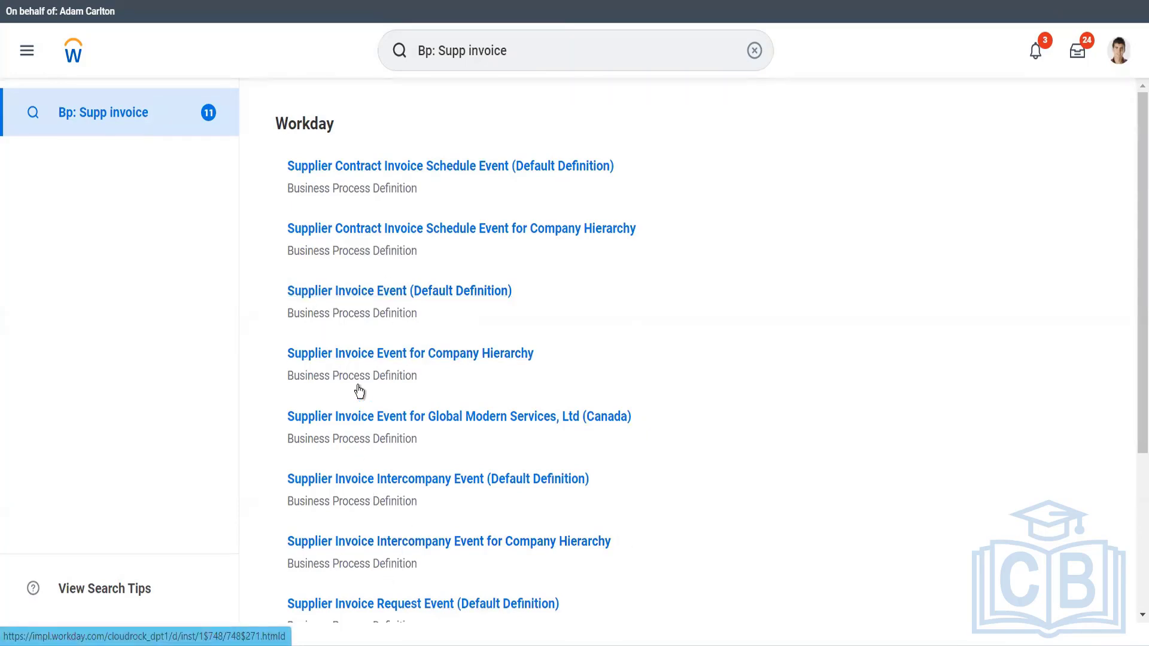
{"action": "left_click", "coordinate": [352, 291]}
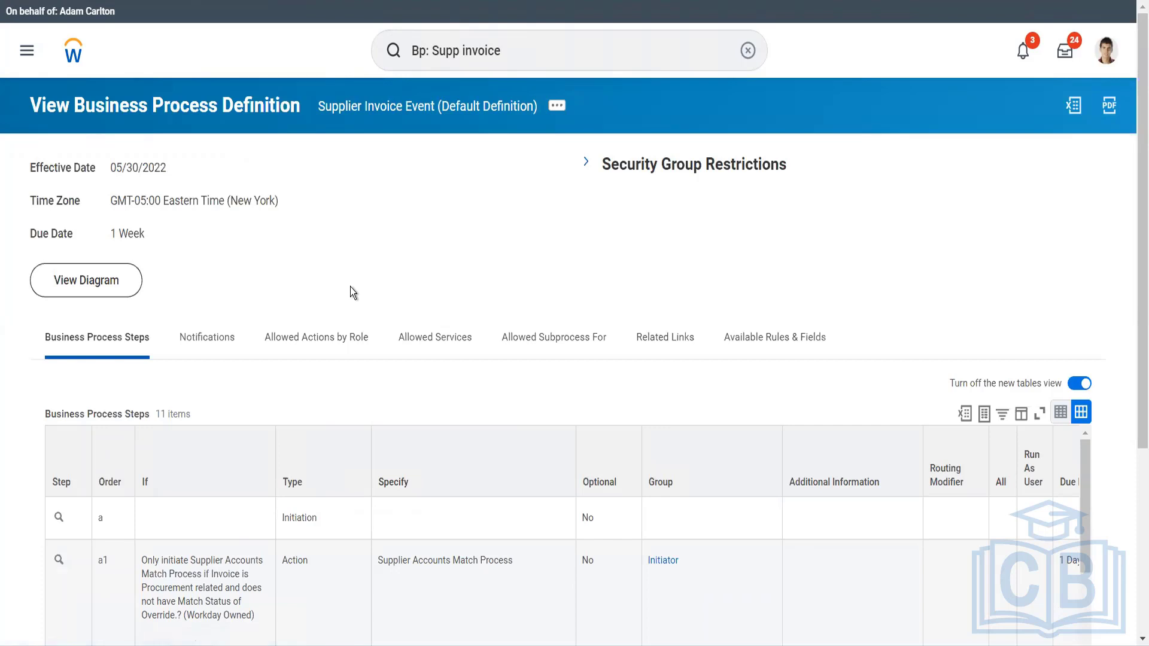
Examine the conditions, types and groups of the Supplier Invoice Event's business process steps, and expand its Security Group Restrictions.
{"action": "scroll", "coordinate": [350, 287], "scroll_direction": "down", "scroll_amount": 3}
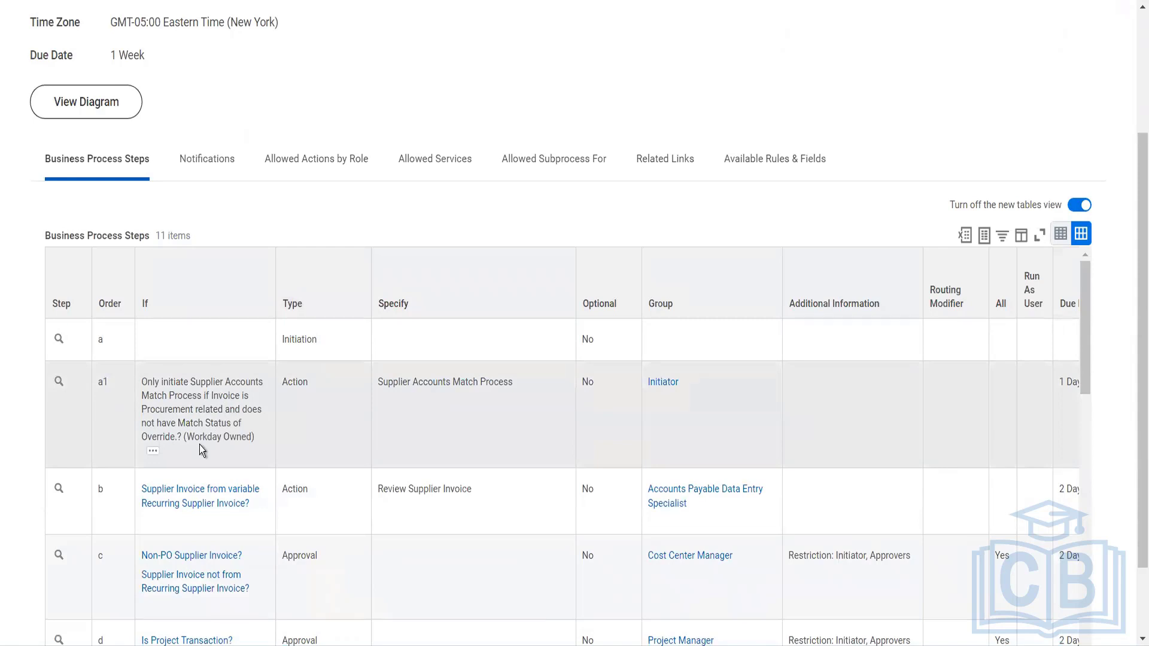
{"action": "scroll", "coordinate": [200, 444], "scroll_direction": "down", "scroll_amount": 3}
{"action": "scroll", "coordinate": [200, 444], "scroll_direction": "up", "scroll_amount": 1}
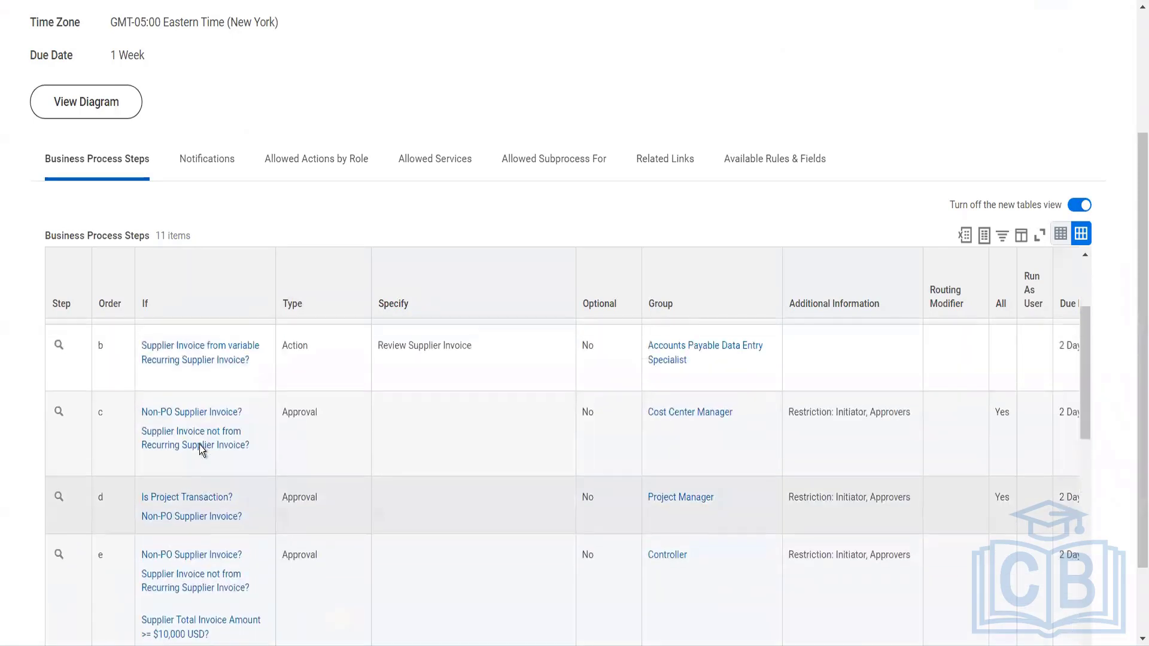
{"action": "scroll", "coordinate": [200, 444], "scroll_direction": "up", "scroll_amount": 1}
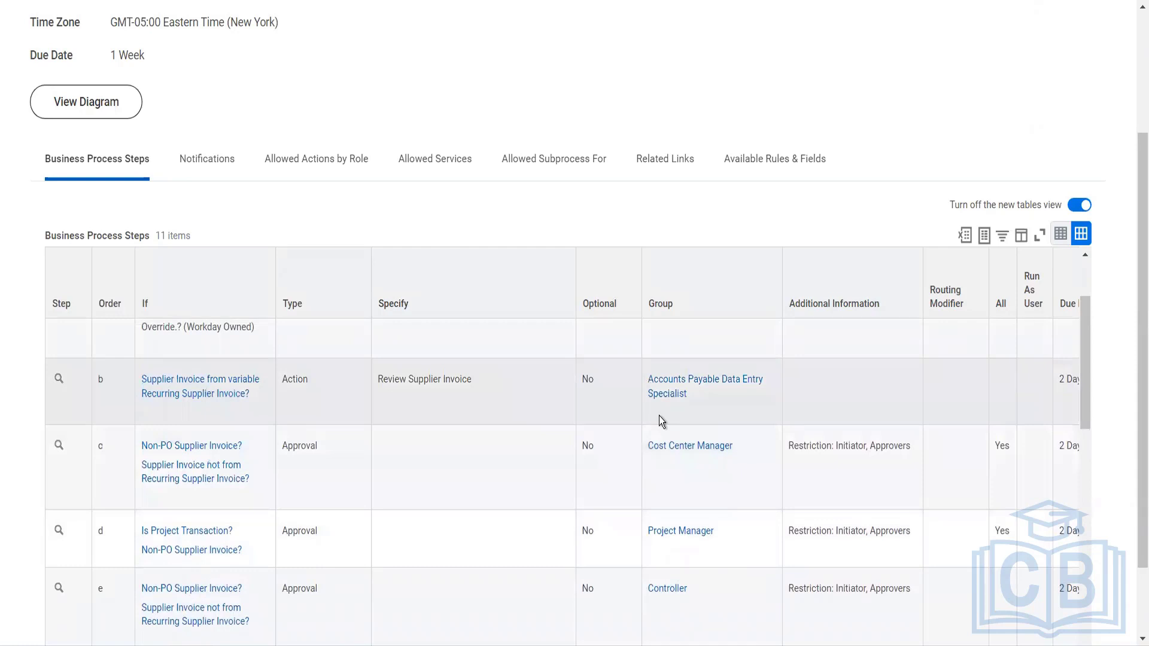
{"action": "scroll", "coordinate": [658, 415], "scroll_direction": "up", "scroll_amount": 3}
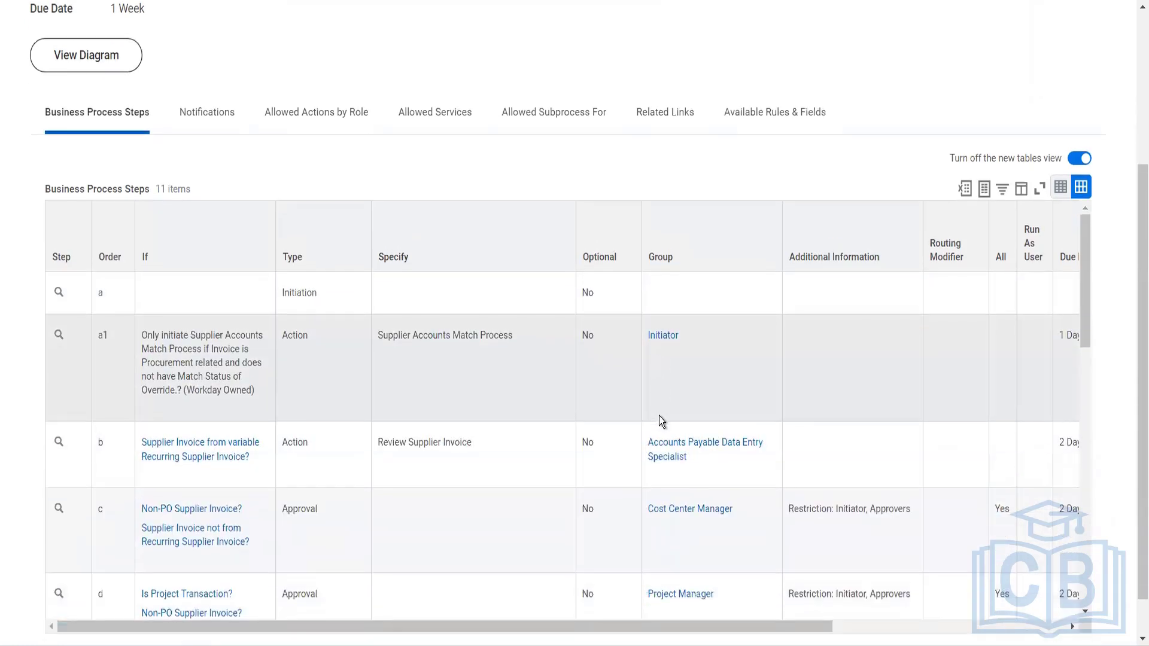
{"action": "scroll", "coordinate": [661, 489], "scroll_direction": "down", "scroll_amount": 2}
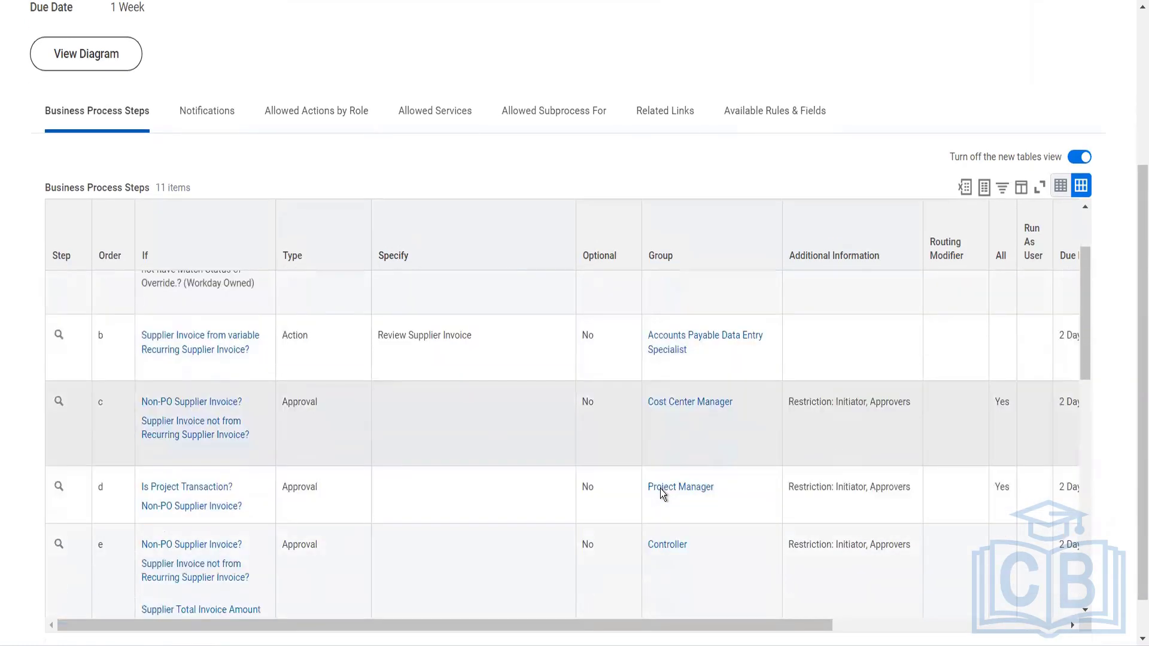
{"action": "scroll", "coordinate": [661, 489], "scroll_direction": "down", "scroll_amount": 2}
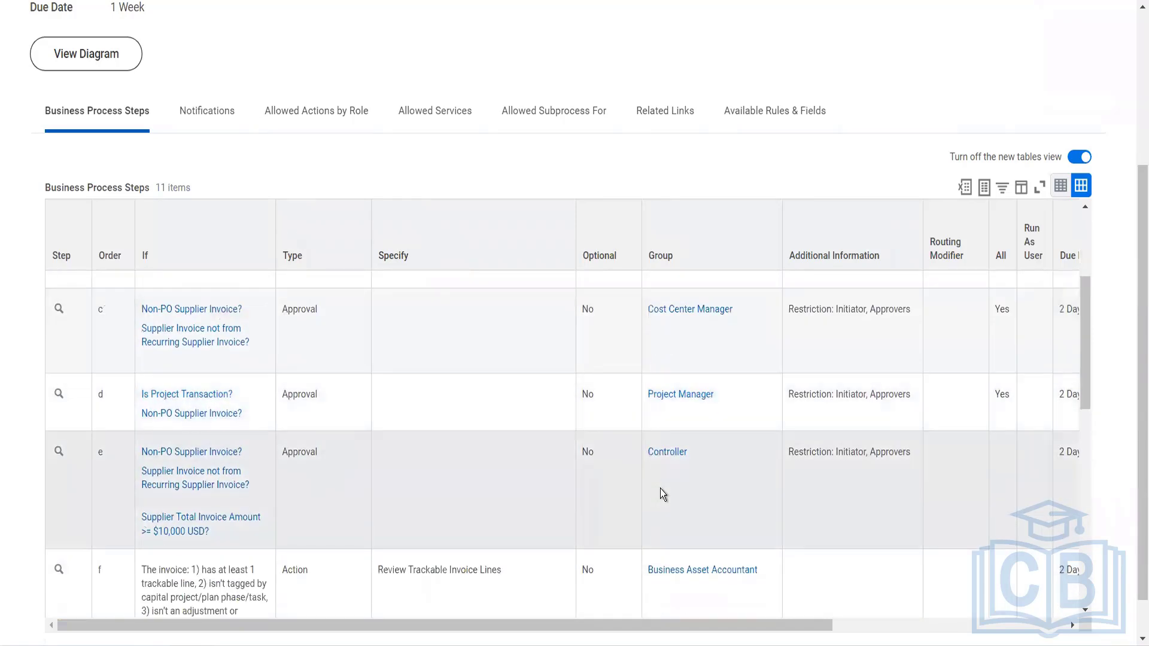
{"action": "scroll", "coordinate": [659, 488], "scroll_direction": "down", "scroll_amount": 1}
{"action": "scroll", "coordinate": [659, 488], "scroll_direction": "down", "scroll_amount": 5}
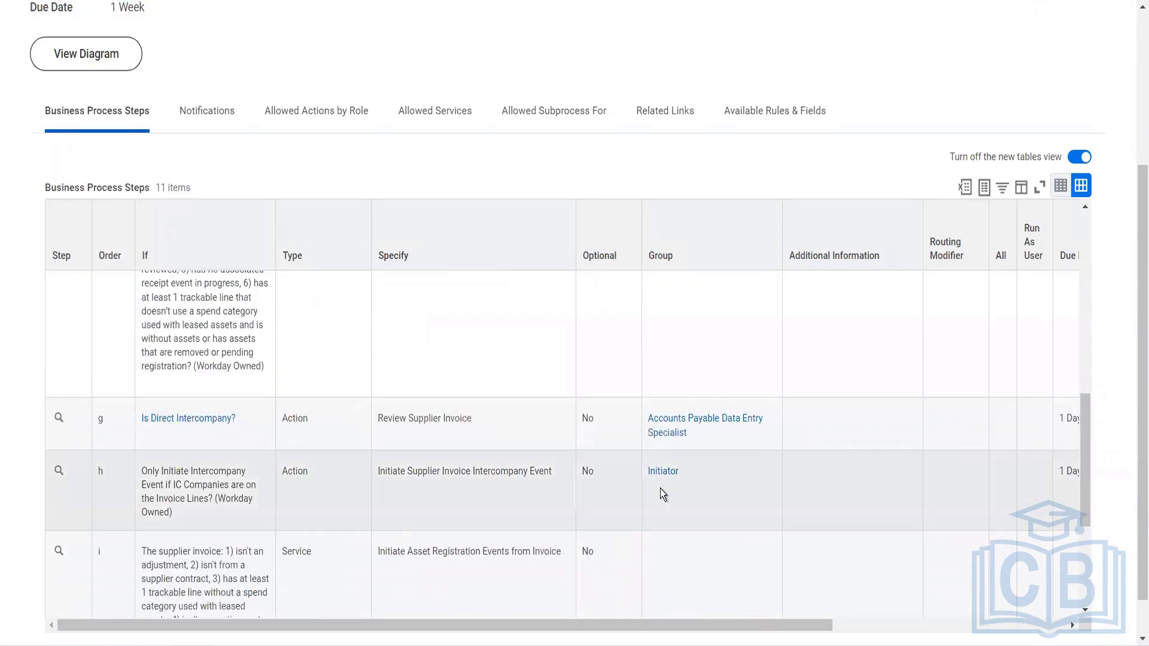
{"action": "scroll", "coordinate": [659, 488], "scroll_direction": "up", "scroll_amount": 8}
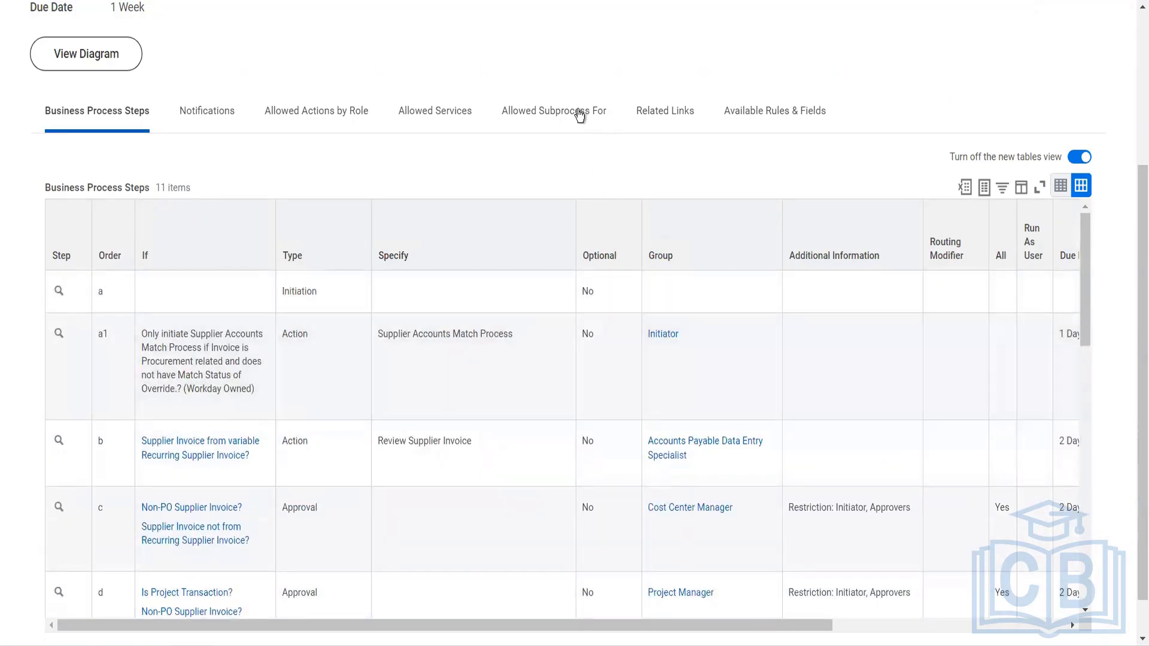
{"action": "scroll", "coordinate": [579, 117], "scroll_direction": "up", "scroll_amount": 4}
{"action": "left_click", "coordinate": [584, 165]}
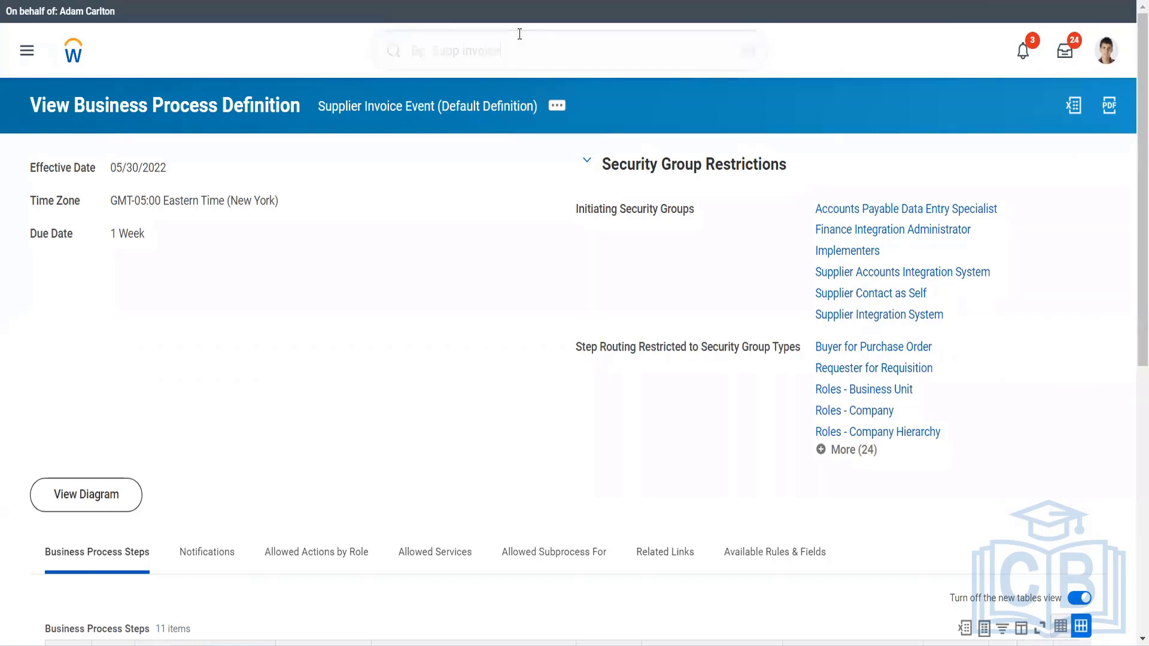
Open the current worker's own profile and display its related actions.
{"action": "left_click", "coordinate": [519, 34]}
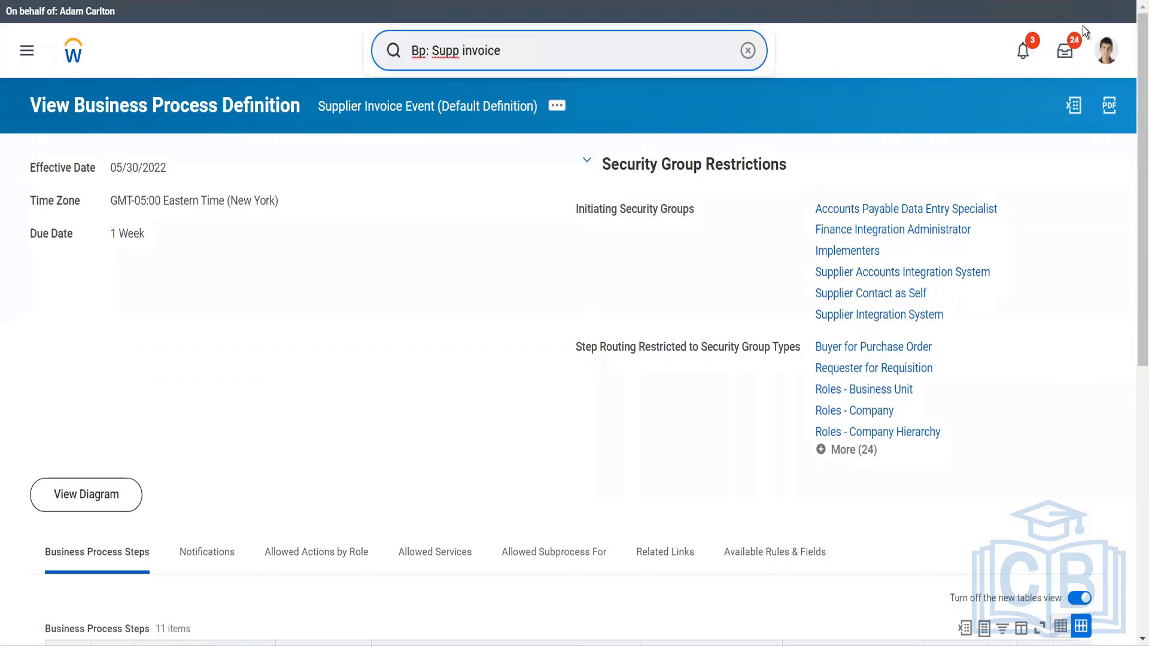
{"action": "left_click", "coordinate": [1107, 50]}
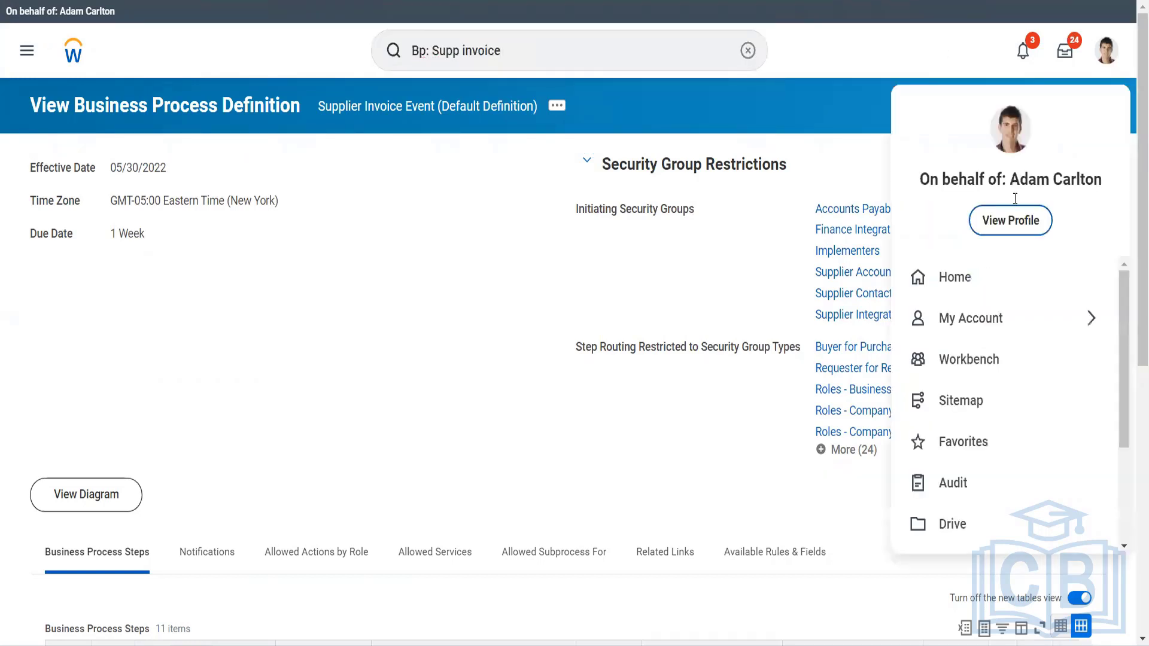
{"action": "key", "text": "Escape"}
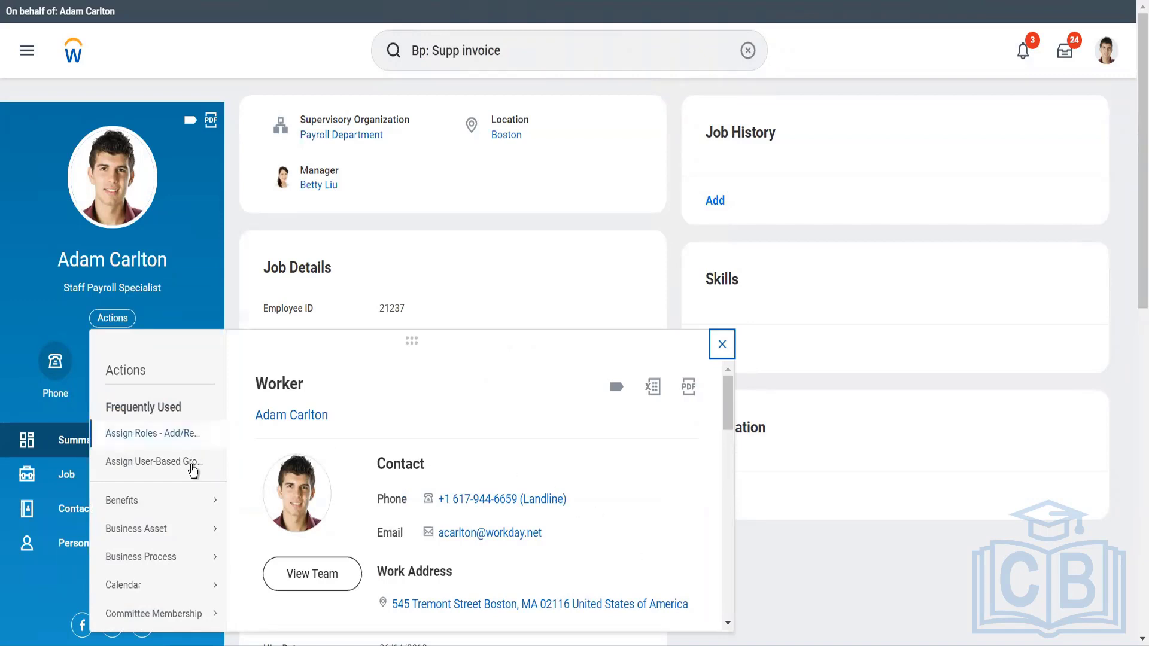
Start Assign Roles - Add/Remove for the worker with effective date 05/30/2022 and add a new role assignment row.
{"action": "scroll", "coordinate": [178, 473], "scroll_direction": "down", "scroll_amount": 5}
{"action": "scroll", "coordinate": [177, 467], "scroll_direction": "up", "scroll_amount": 5}
{"action": "left_click", "coordinate": [183, 444]}
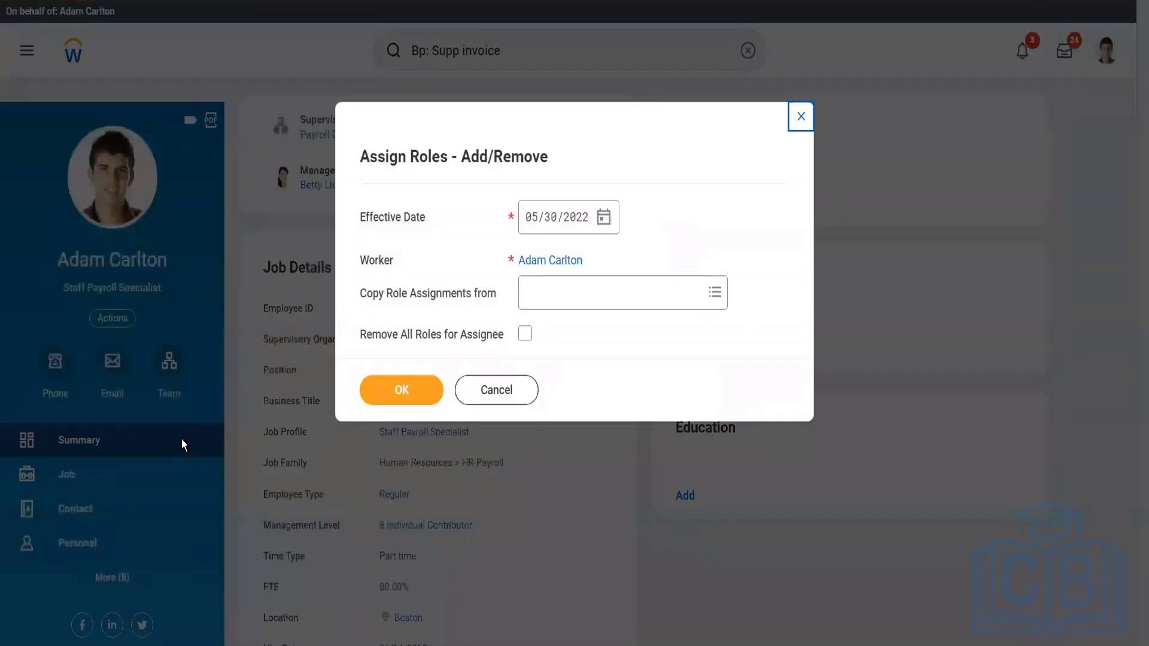
{"action": "left_click", "coordinate": [390, 390]}
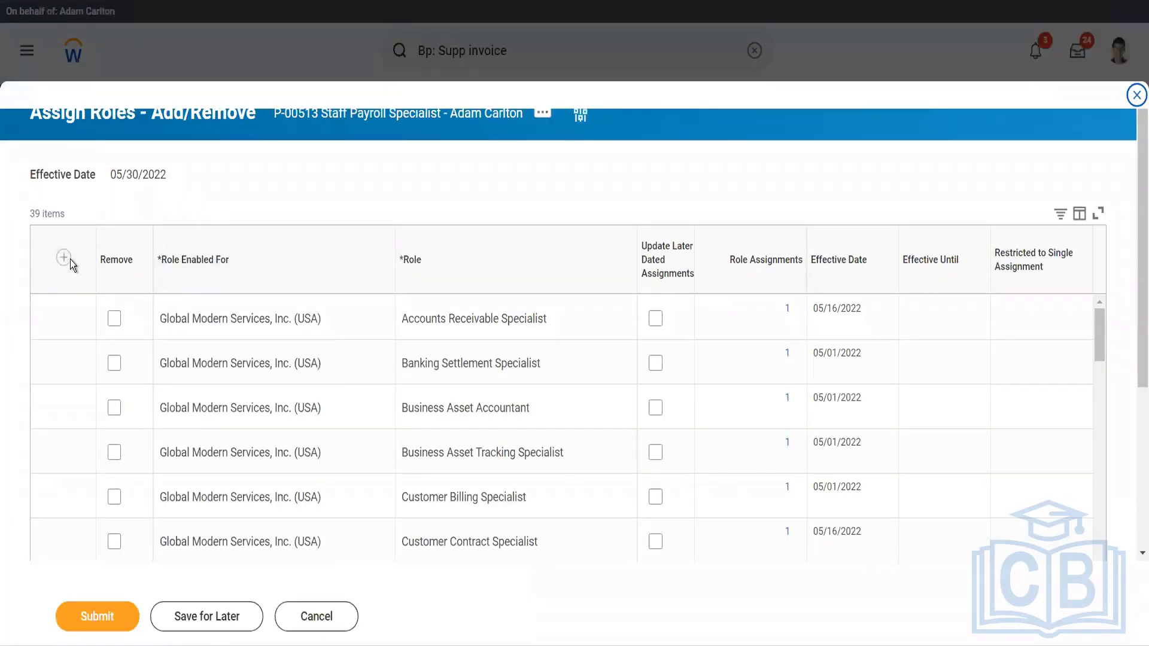
{"action": "left_click", "coordinate": [64, 258]}
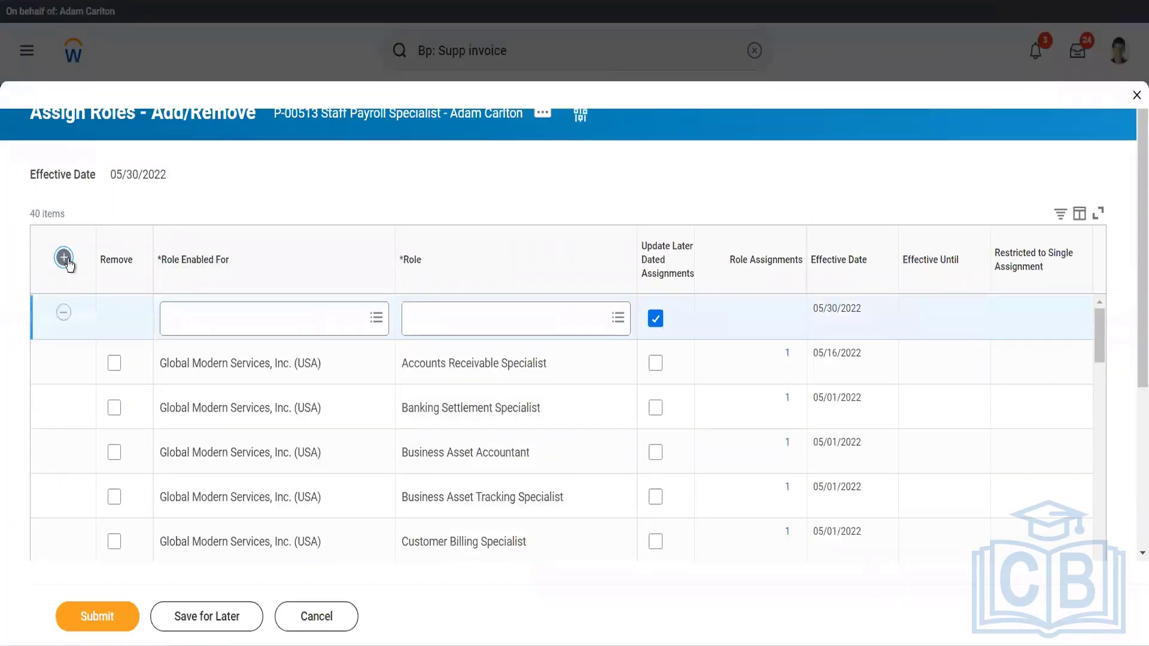
Enable the new role assignment for Global Modern Services, Inc. (USA), found by searching for "gms usa".
{"action": "left_click", "coordinate": [181, 326]}
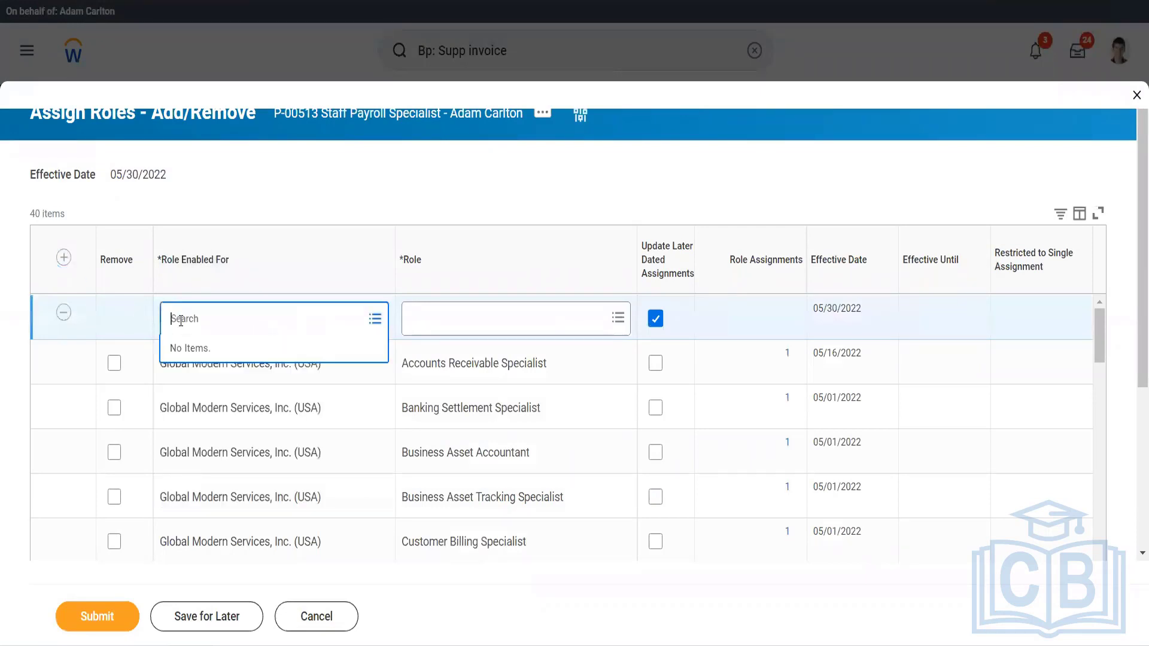
{"action": "type", "text": "gr"}
{"action": "type", "text": "s uas"}
{"action": "key", "text": "BackSpace"}
{"action": "key", "text": "BackSpace"}
{"action": "type", "text": "sa"}
{"action": "key", "text": "Return"}
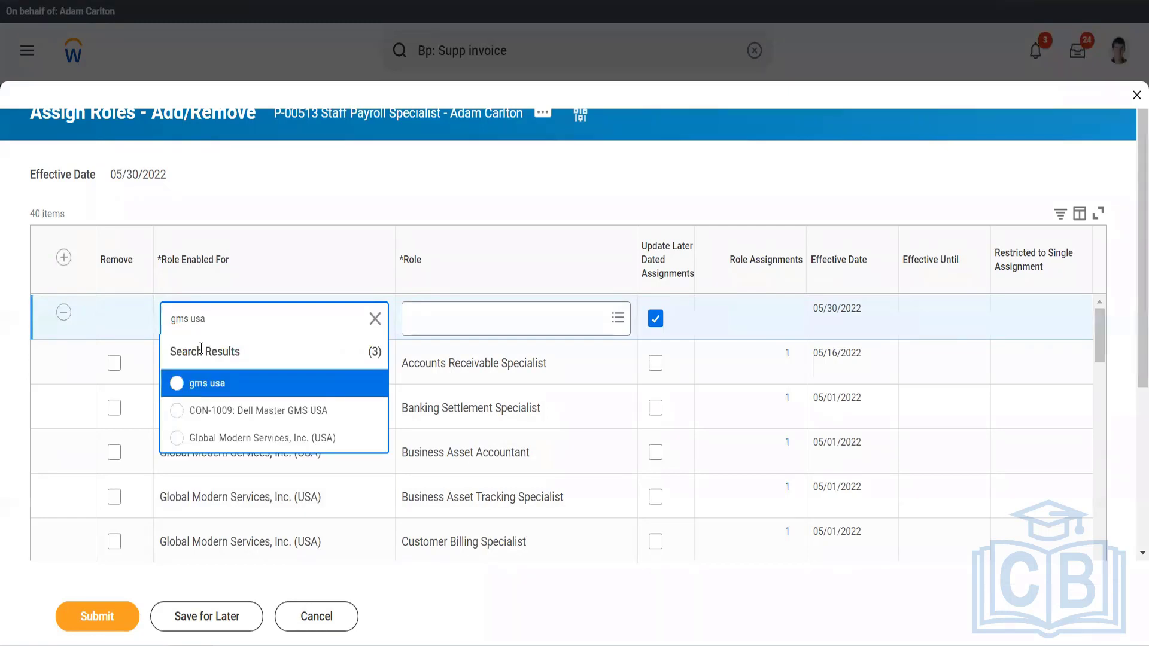
{"action": "left_click", "coordinate": [366, 436]}
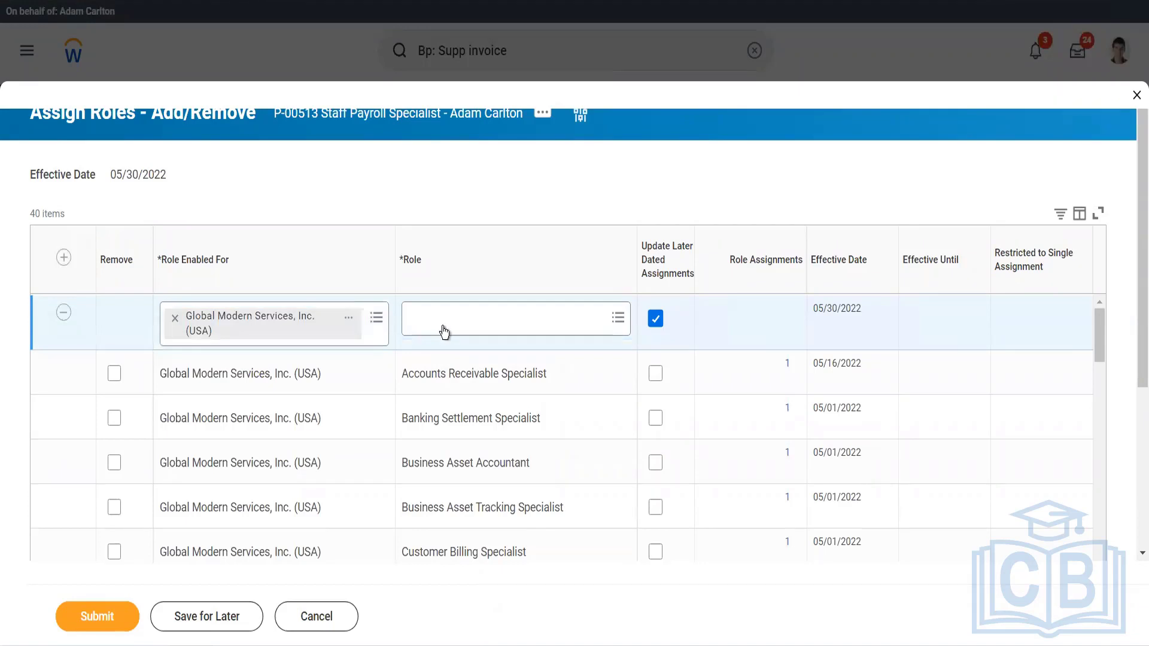
Assign the Accounts Payable Data Entry Specialist role in the new row, turn off Update Later Dated Assignments, and submit.
{"action": "left_click", "coordinate": [442, 326]}
{"action": "type", "text": "acc"}
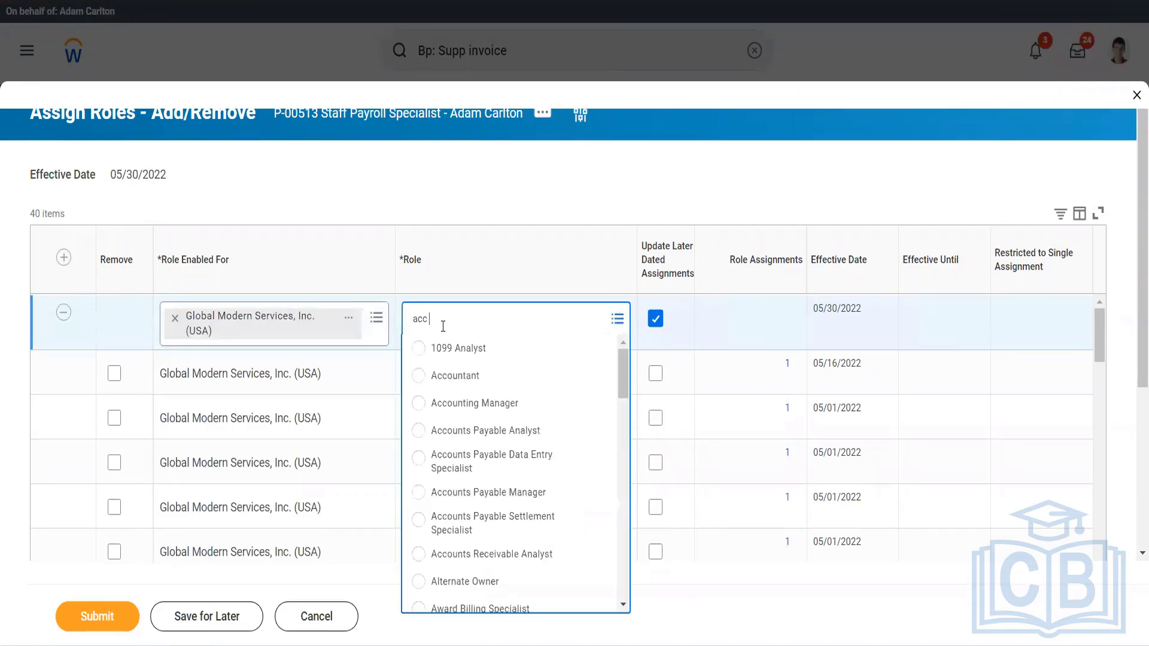
{"action": "type", "text": " pay data"}
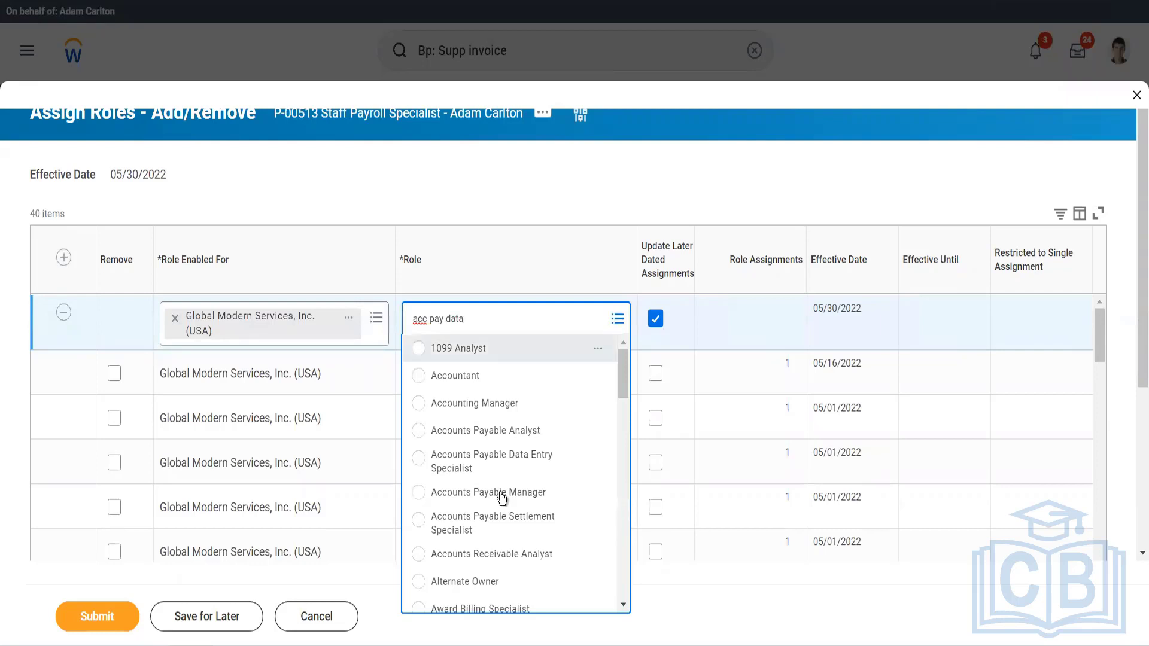
{"action": "key", "text": "Return"}
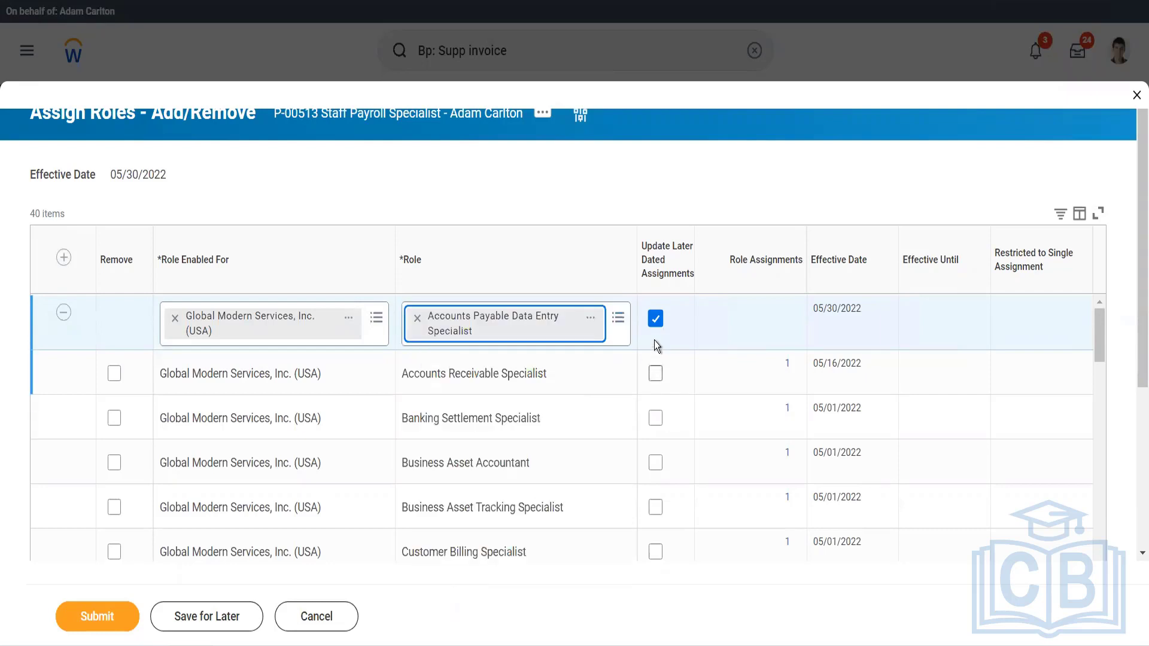
{"action": "left_click", "coordinate": [656, 319]}
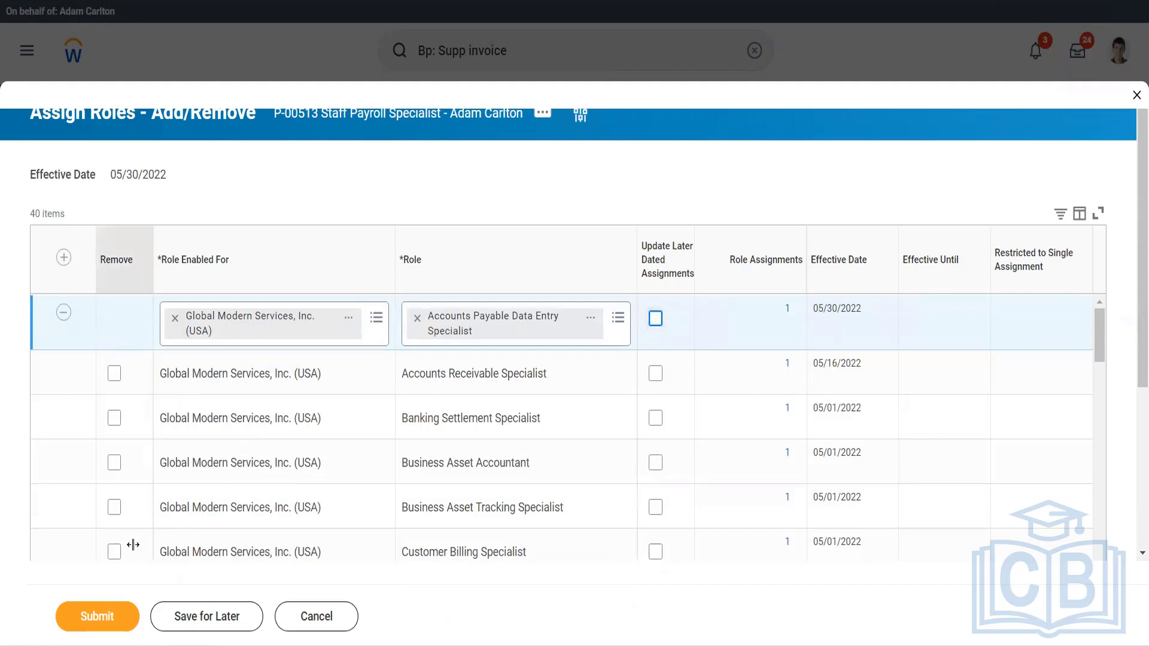
{"action": "left_click", "coordinate": [97, 619]}
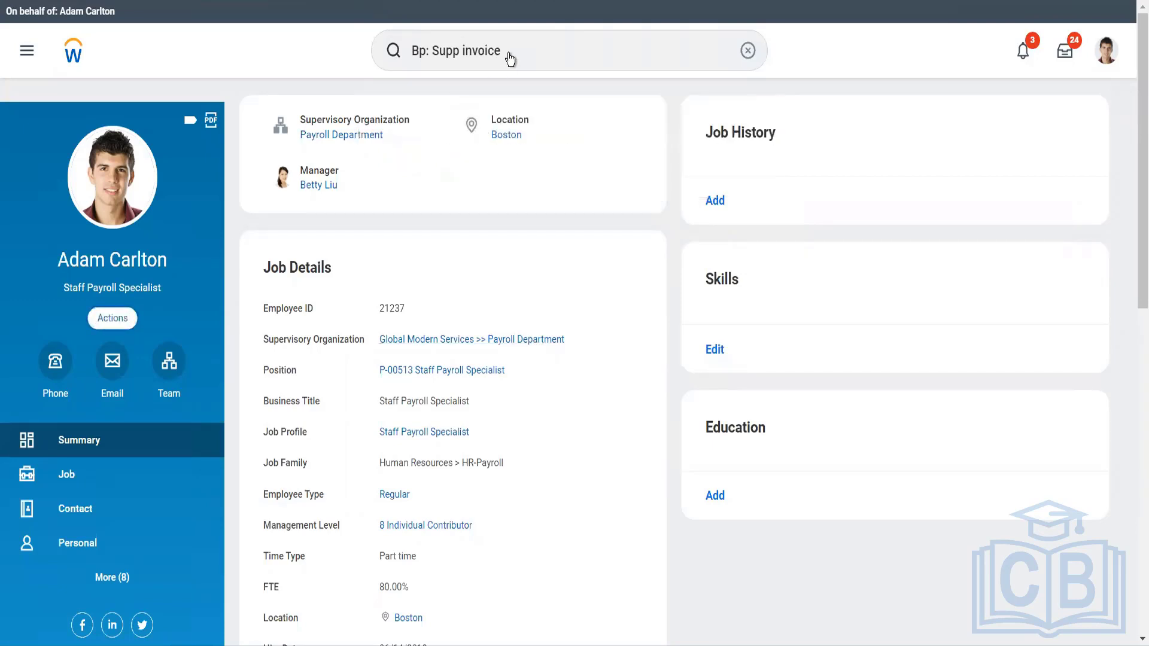
Search for "cr supp inv" and open the Create Supplier Invoice task.
{"action": "left_click", "coordinate": [112, 317]}
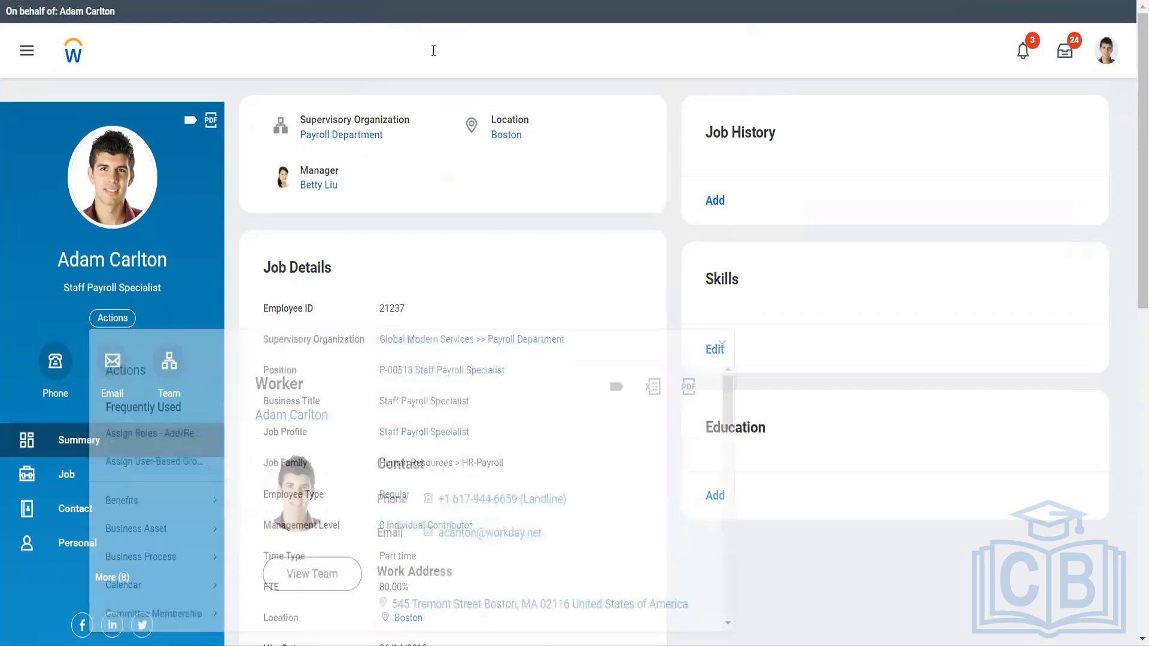
{"action": "left_click", "coordinate": [446, 51]}
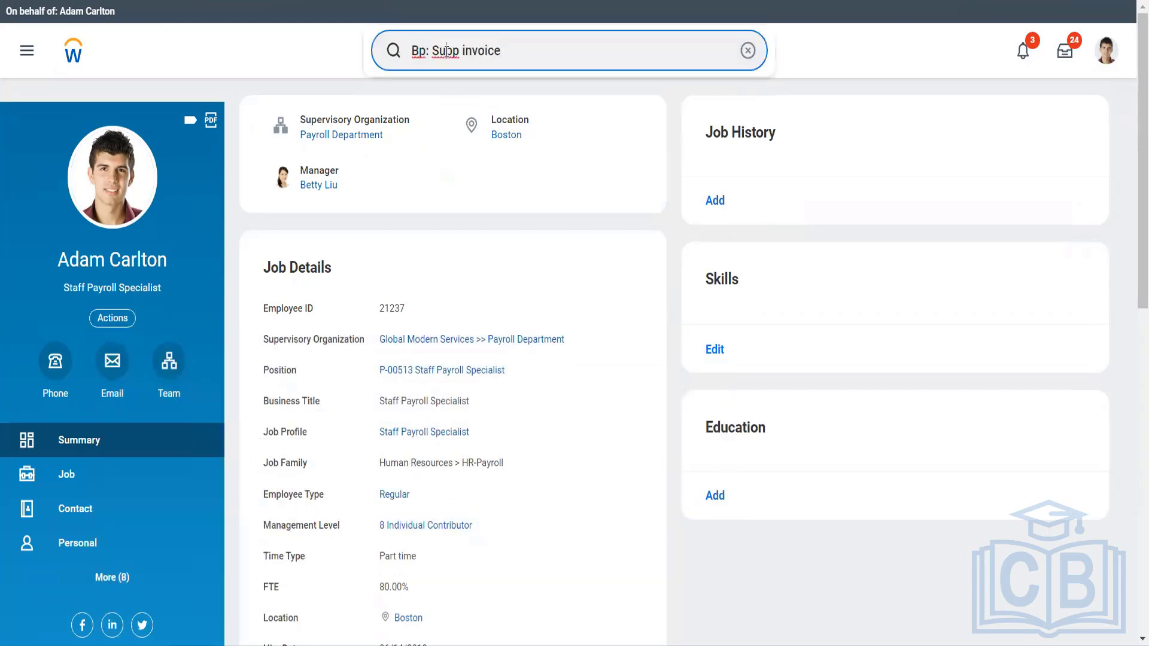
{"action": "left_click_drag", "start_coordinate": [510, 45], "coordinate": [414, 44]}
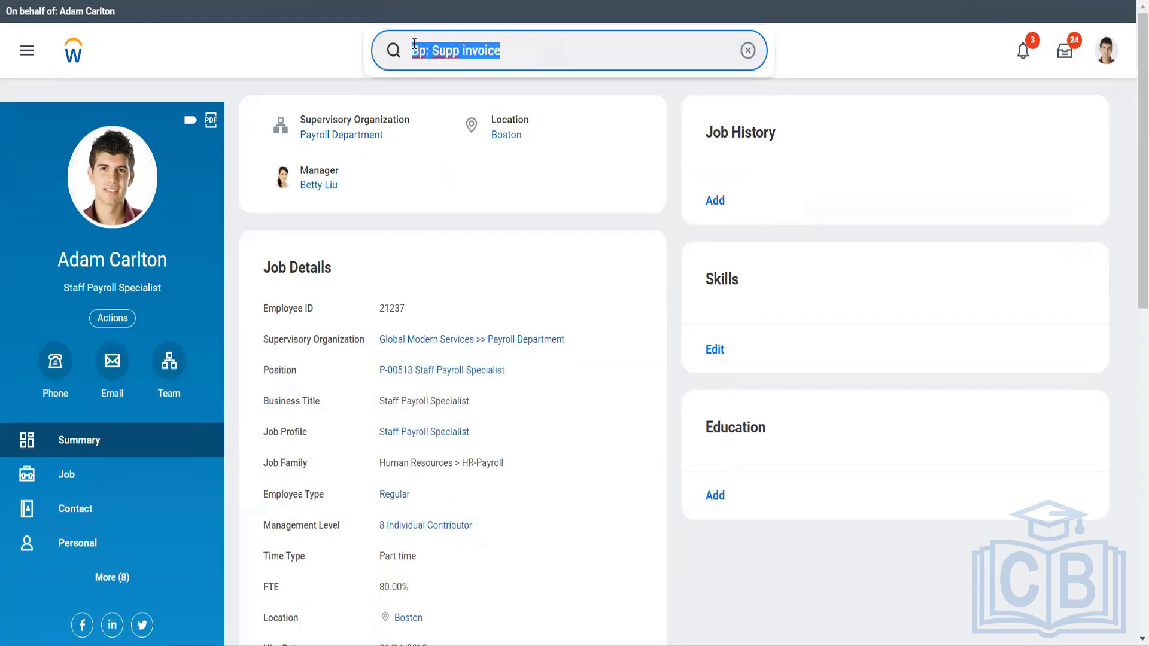
{"action": "type", "text": "cr"}
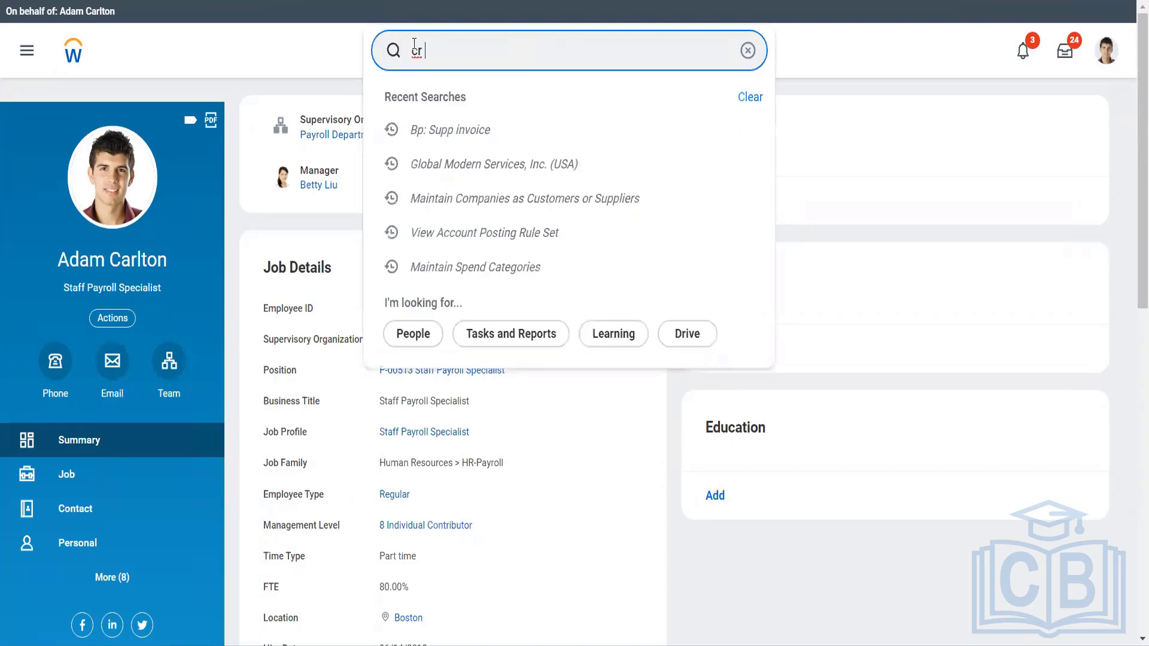
{"action": "type", "text": " supp inv"}
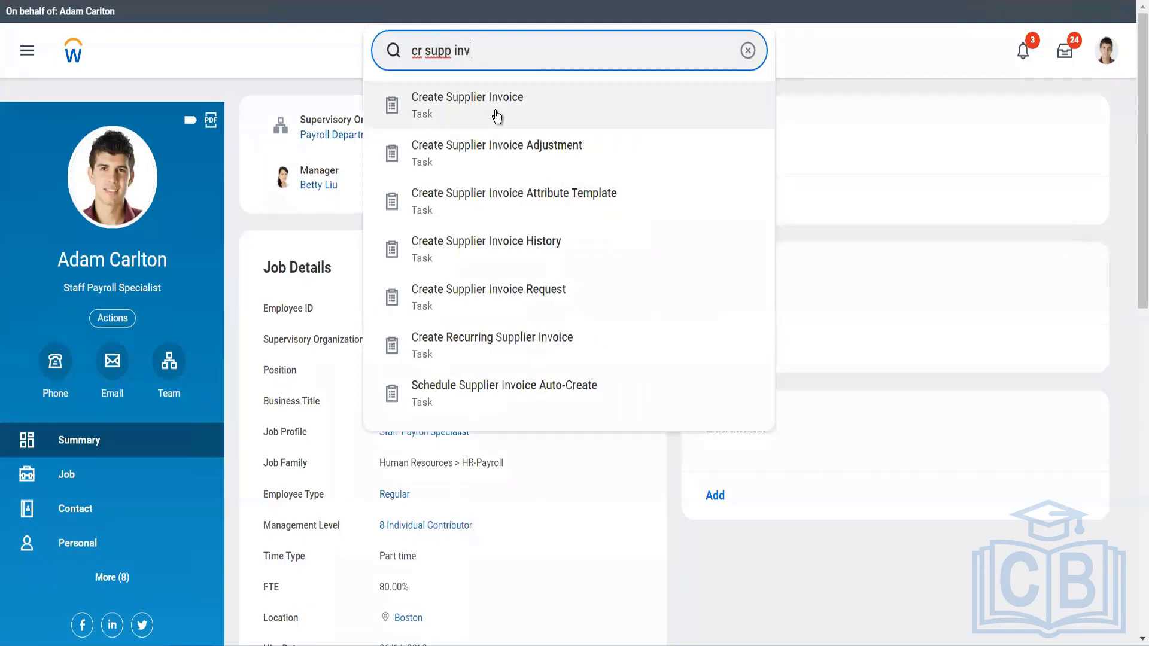
{"action": "left_click", "coordinate": [495, 105]}
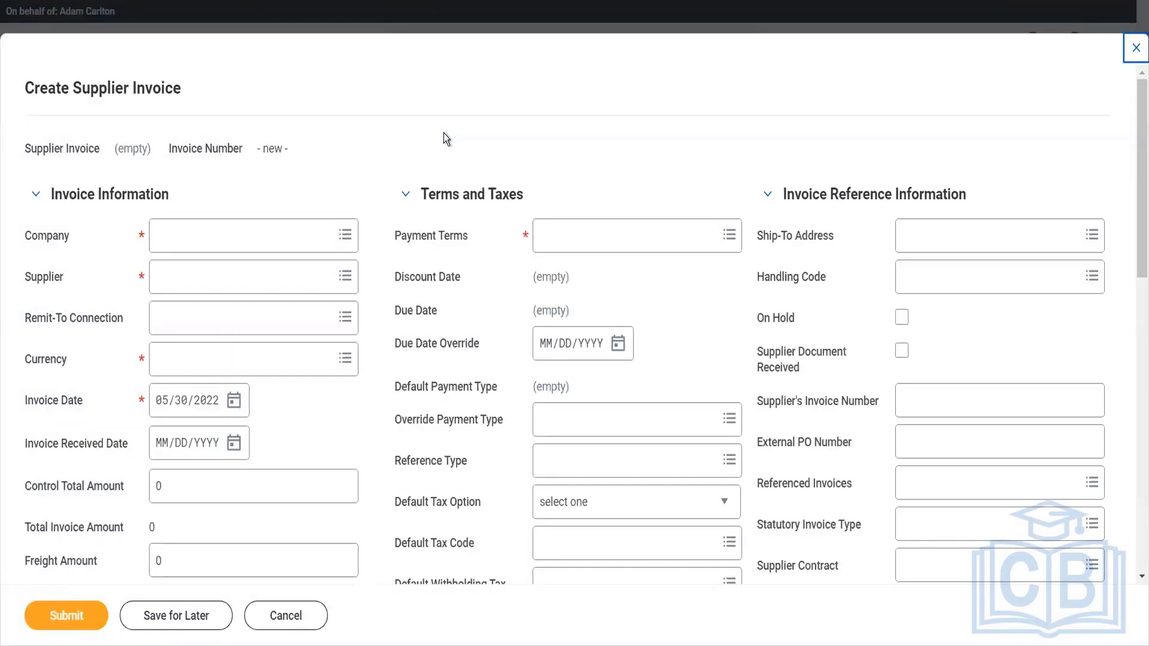
Set the supplier invoice's company to Global Modern Services, Inc. (USA) and its supplier to Adani ports.
{"action": "left_click", "coordinate": [274, 247]}
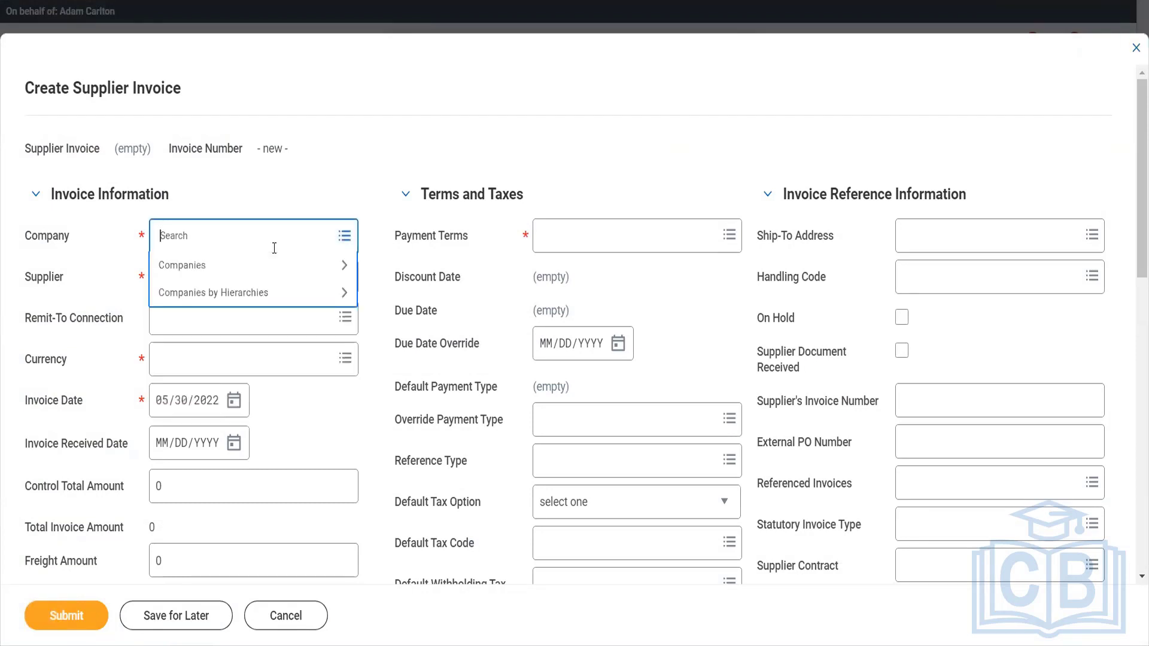
{"action": "type", "text": "gms usa"}
{"action": "key", "text": "Return"}
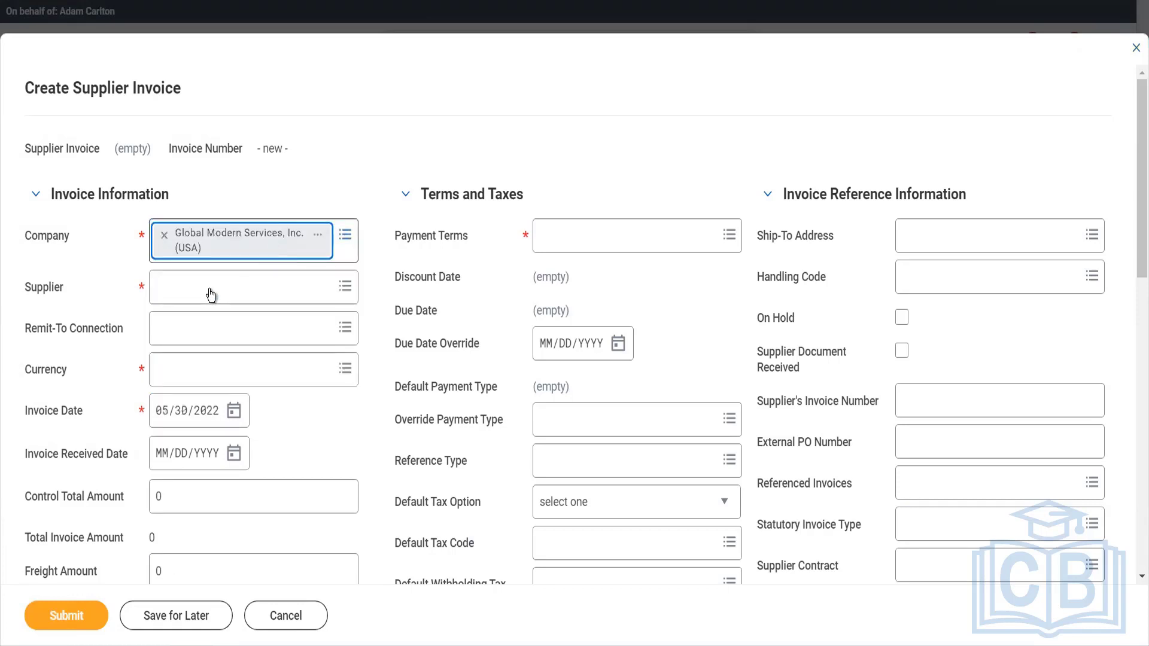
{"action": "left_click", "coordinate": [211, 294]}
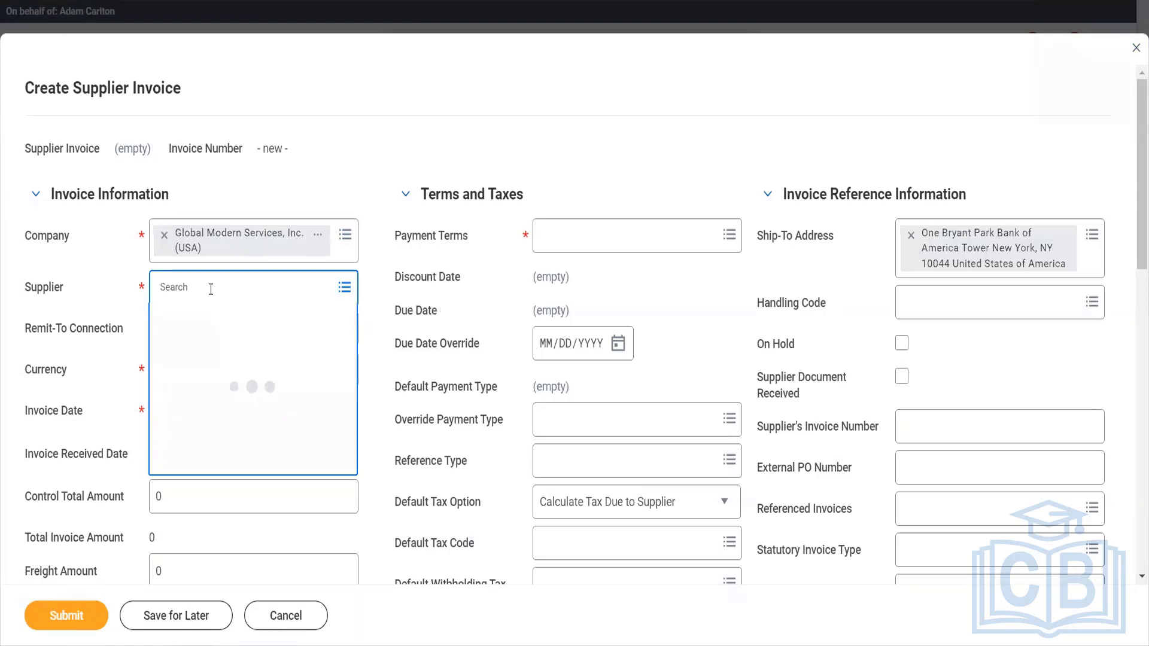
{"action": "type", "text": "adani"}
{"action": "key", "text": "Return"}
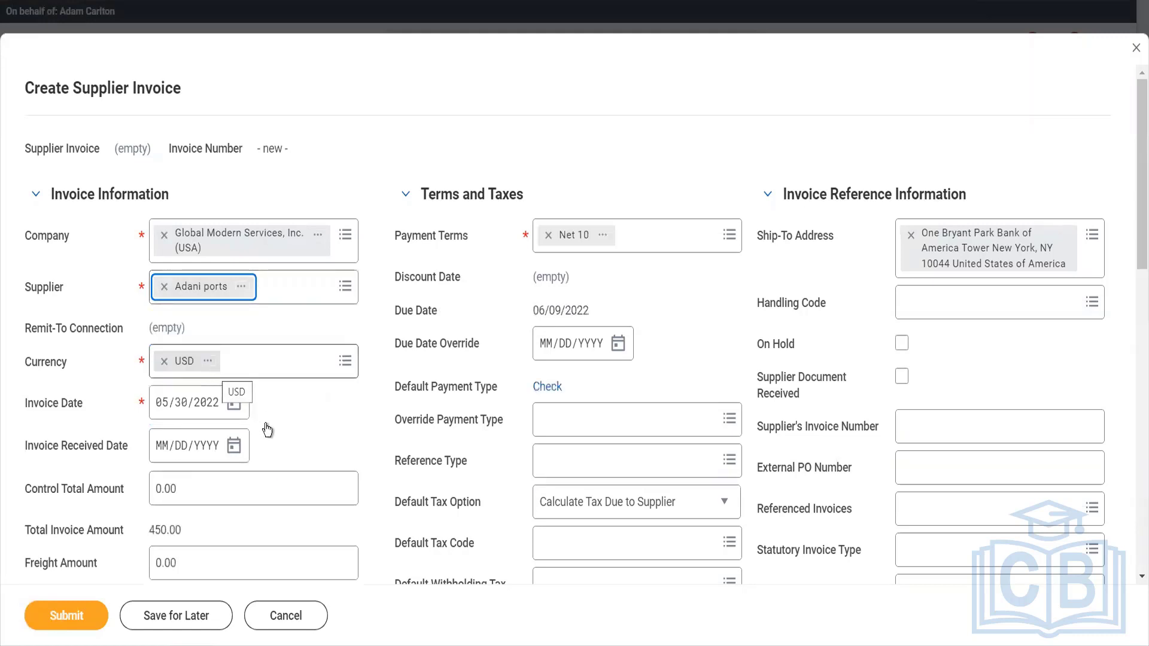
Set the invoice received date to 05/30/2022 and enter 241525526 as the supplier's invoice number.
{"action": "left_click", "coordinate": [235, 446]}
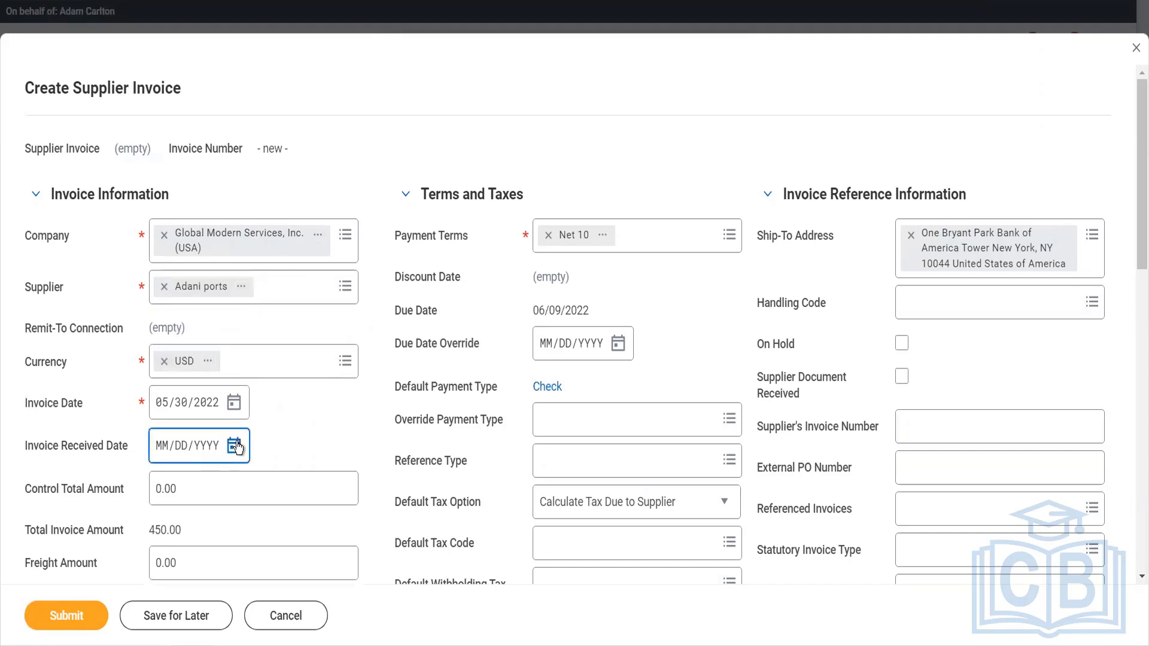
{"action": "left_click", "coordinate": [235, 446]}
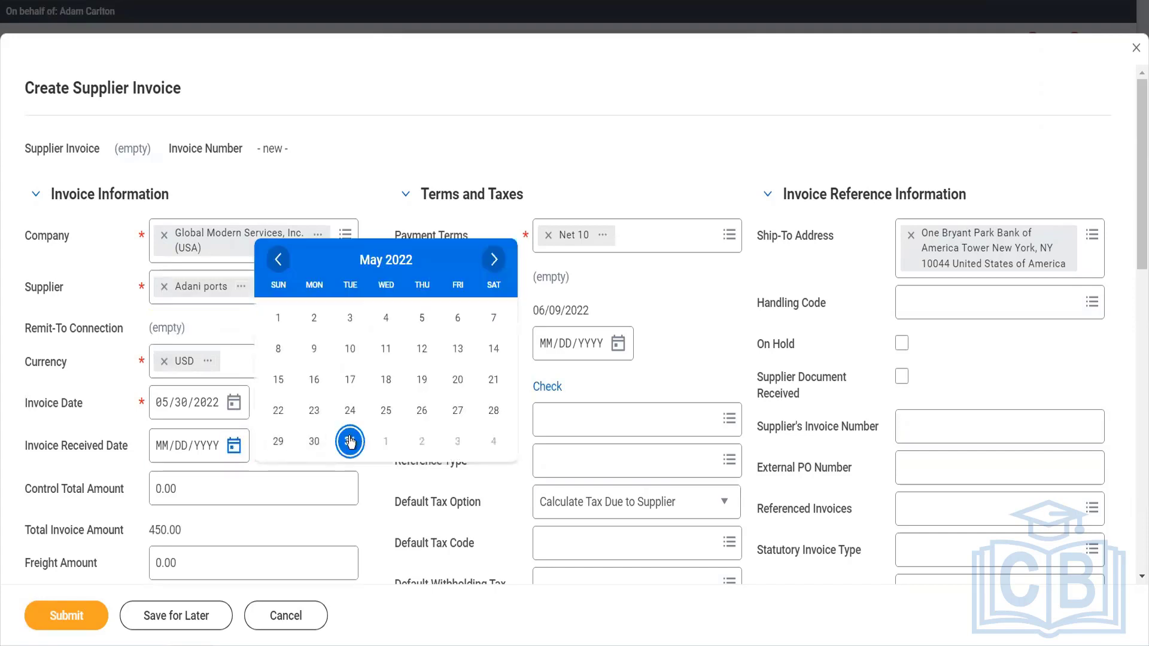
{"action": "left_click", "coordinate": [314, 442]}
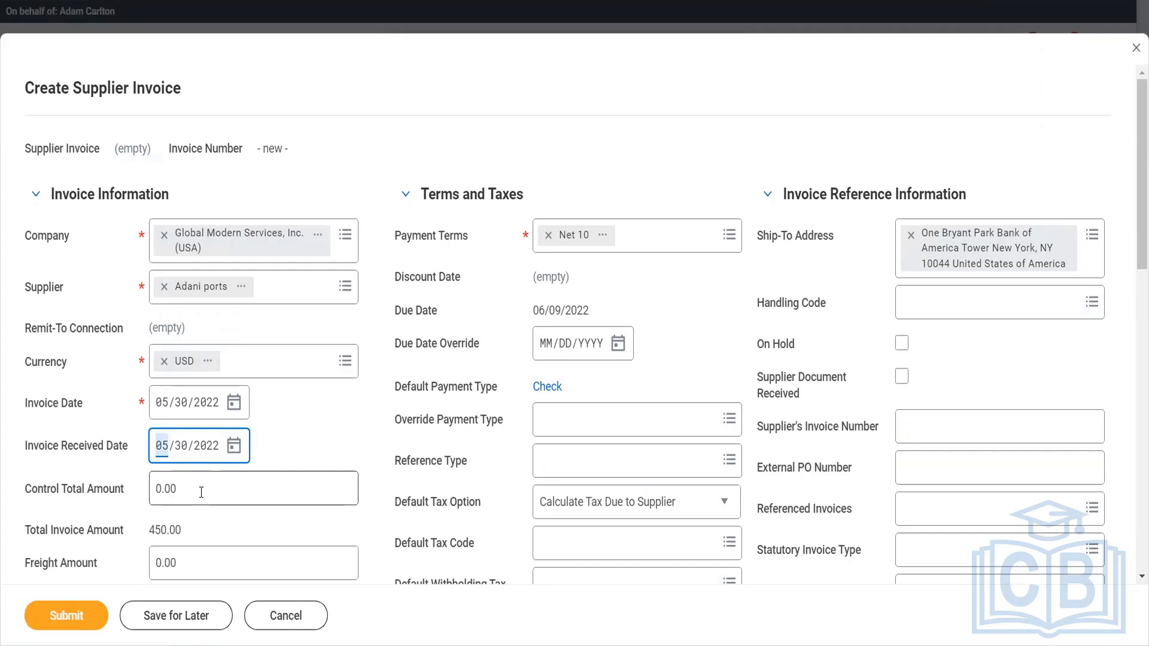
{"action": "scroll", "coordinate": [371, 422], "scroll_direction": "down", "scroll_amount": 3}
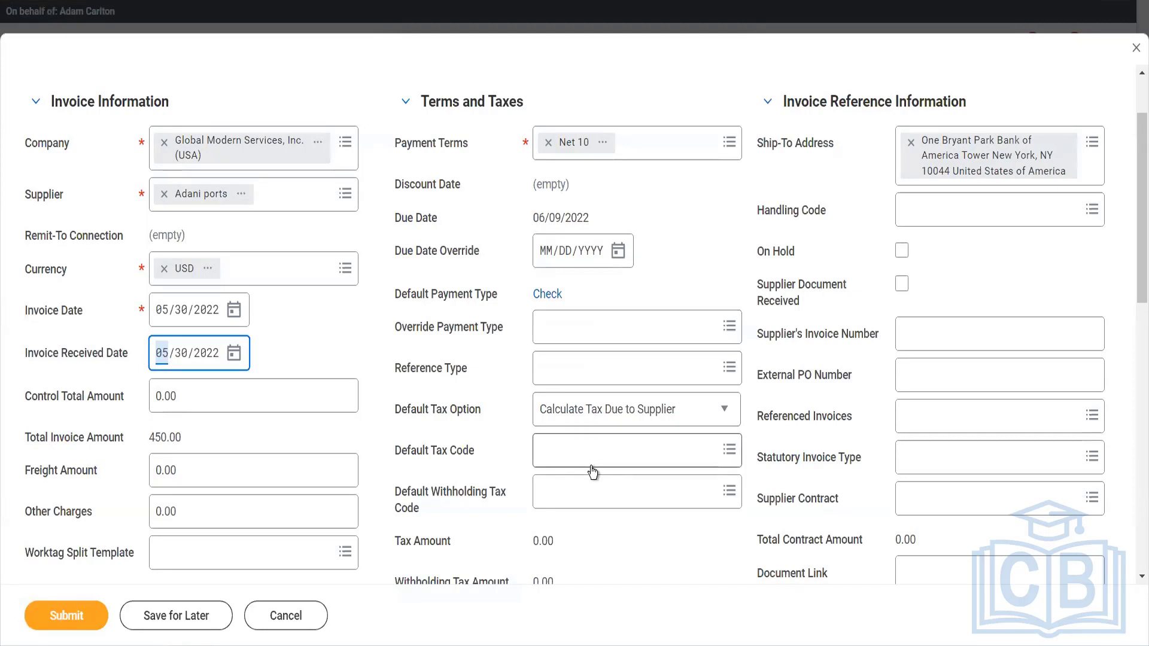
{"action": "left_click", "coordinate": [929, 332]}
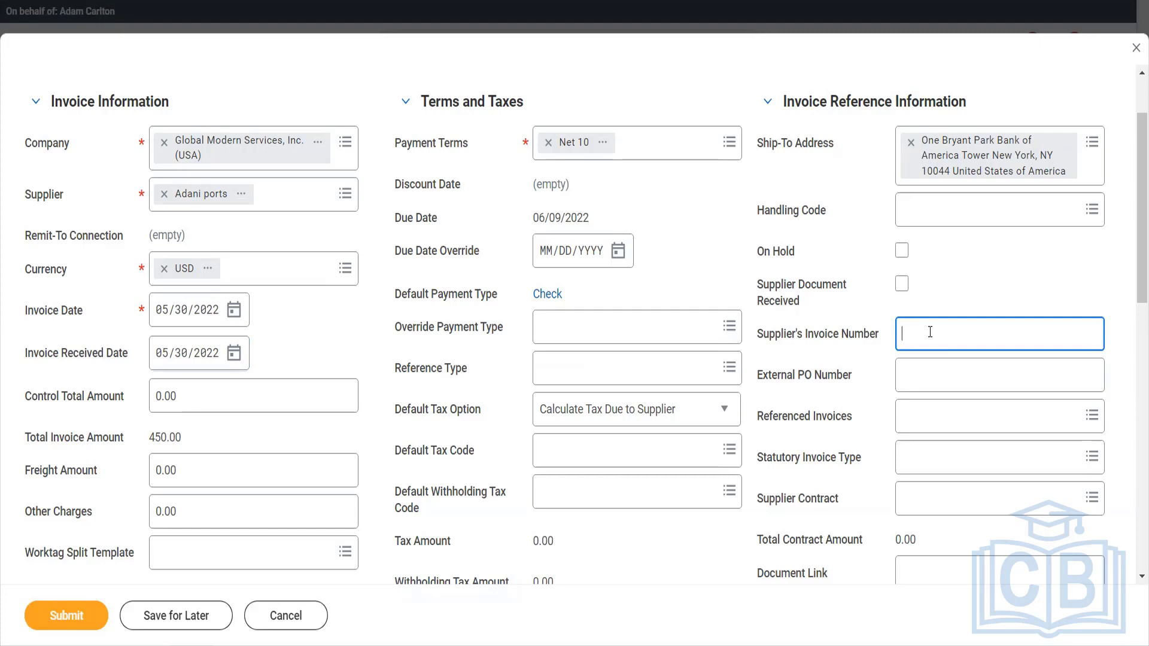
{"action": "type", "text": "241525526"}
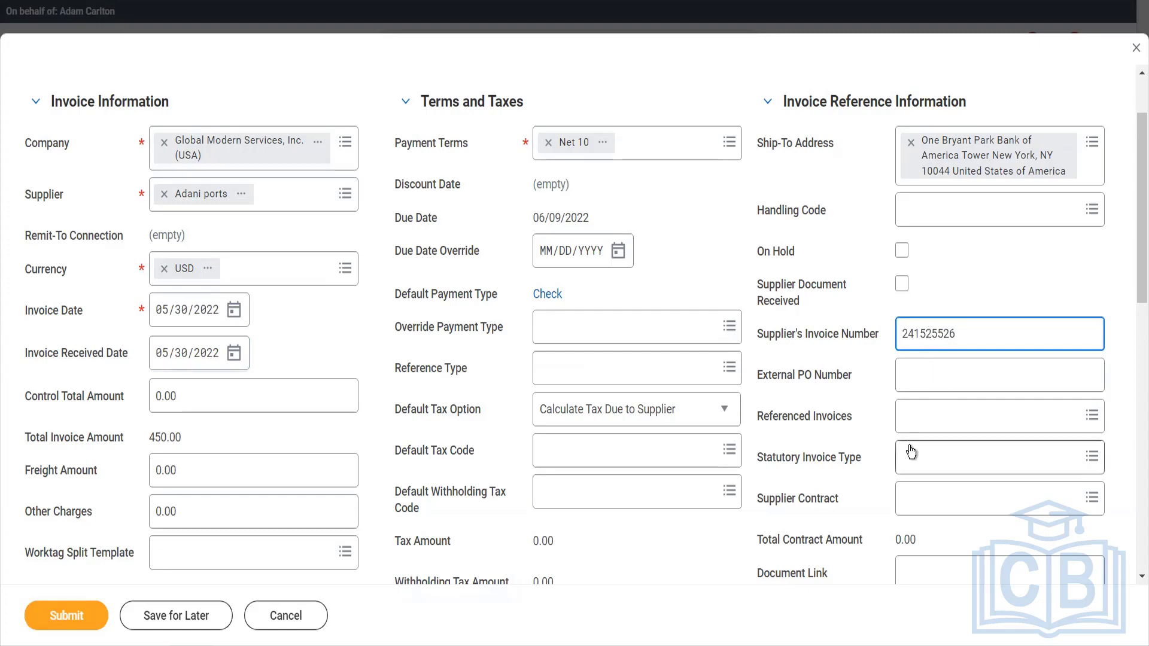
Replace the Desks item on the invoice line with Spider Lambo, found by searching for "spider".
{"action": "scroll", "coordinate": [911, 453], "scroll_direction": "down", "scroll_amount": 2}
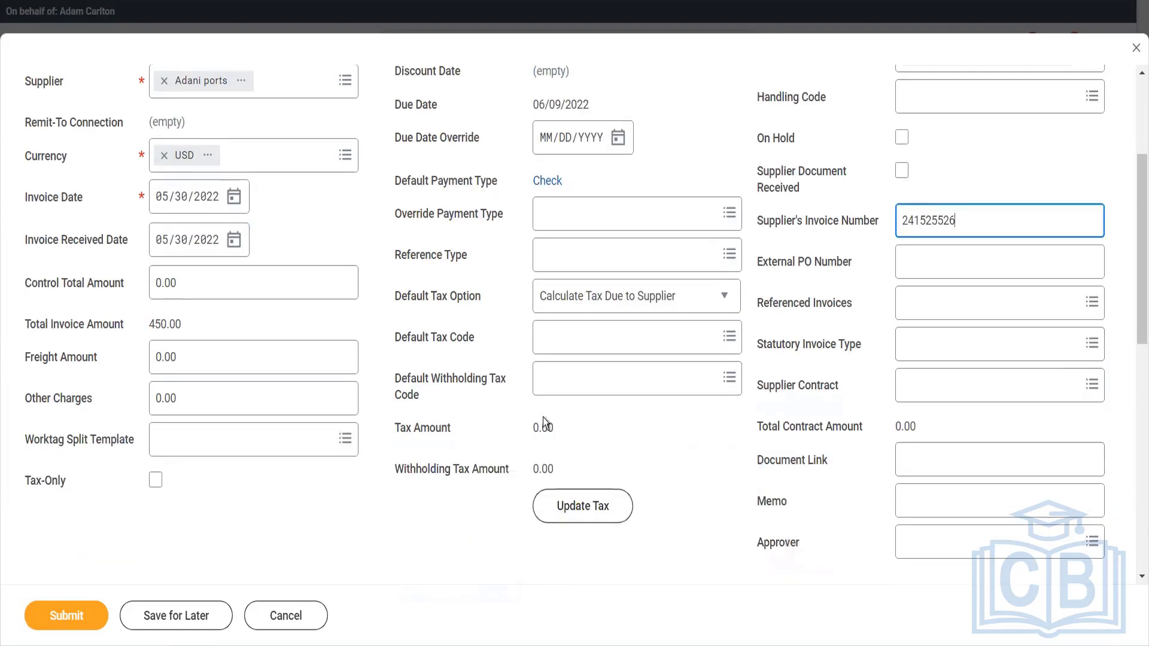
{"action": "scroll", "coordinate": [425, 487], "scroll_direction": "down", "scroll_amount": 6}
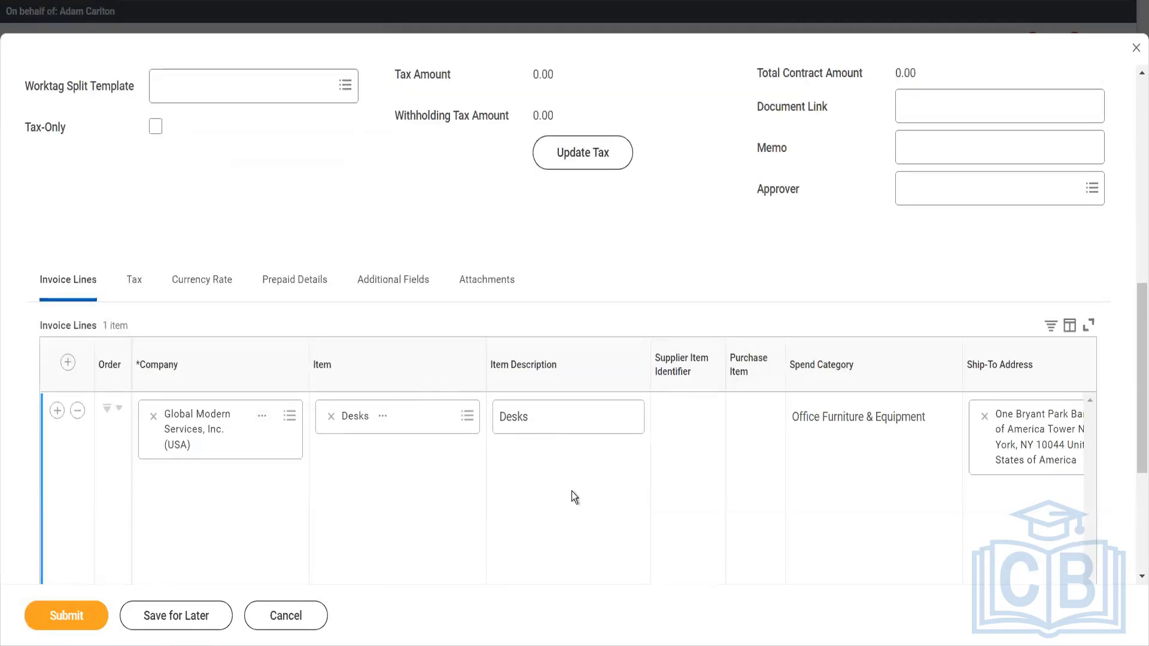
{"action": "left_click", "coordinate": [333, 418]}
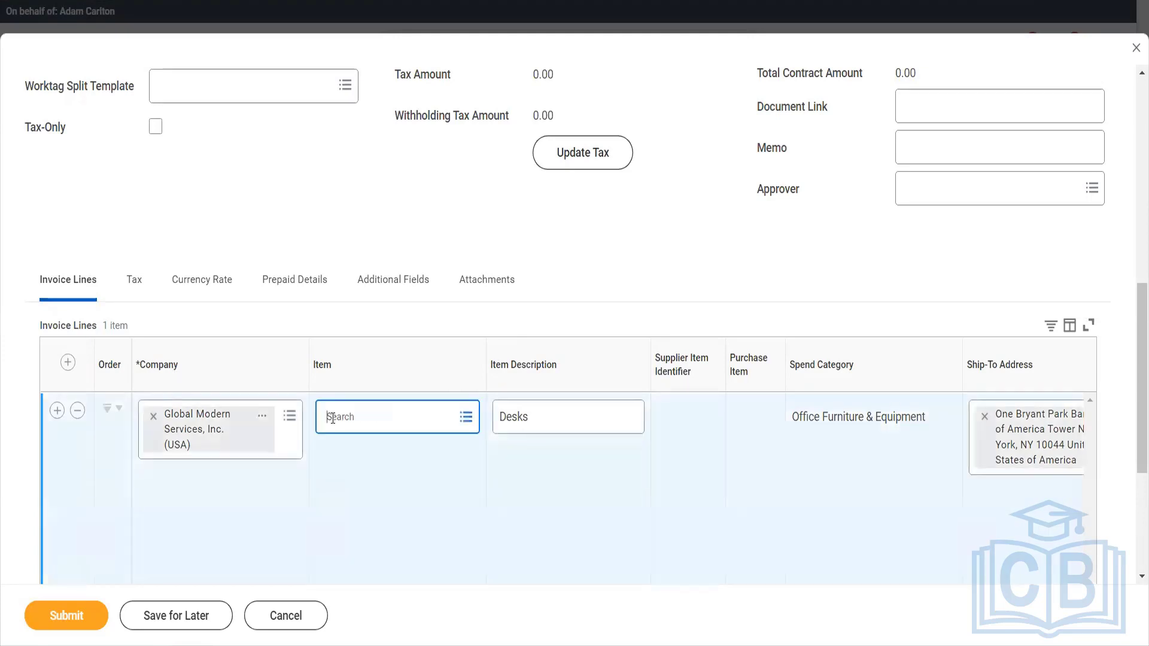
{"action": "type", "text": "spider"}
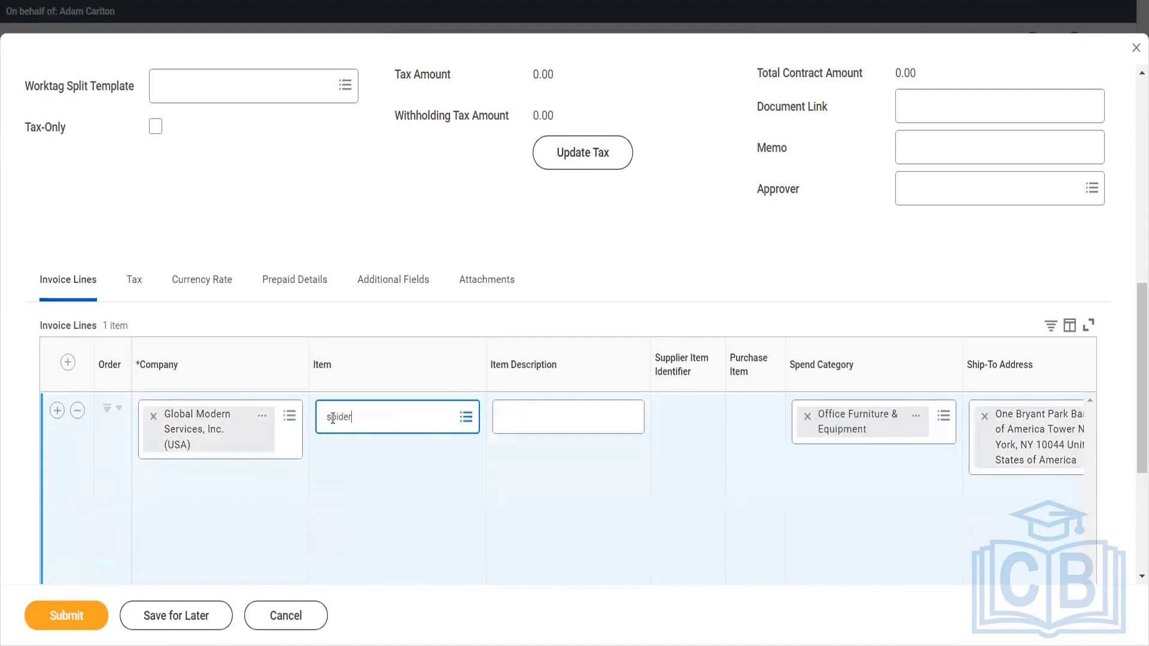
{"action": "key", "text": "Return"}
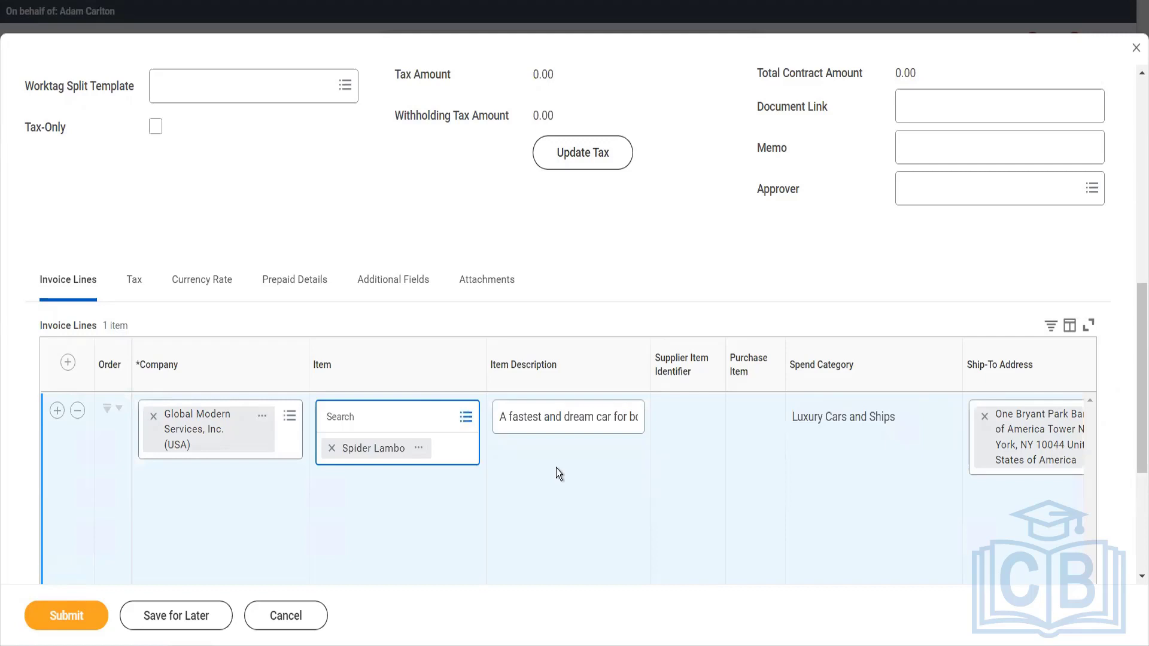
Remove the Taxable Sales tax applicability from the Spider Lambo invoice line.
{"action": "scroll", "coordinate": [555, 468], "scroll_direction": "right", "scroll_amount": 5}
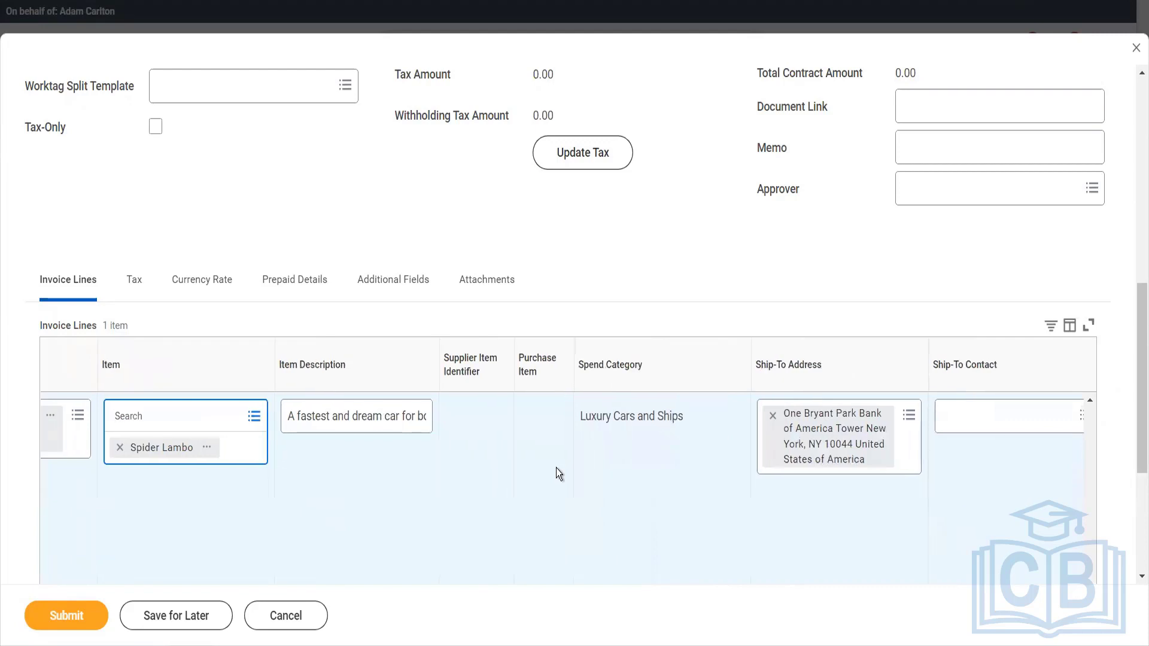
{"action": "scroll", "coordinate": [555, 468], "scroll_direction": "right", "scroll_amount": 8}
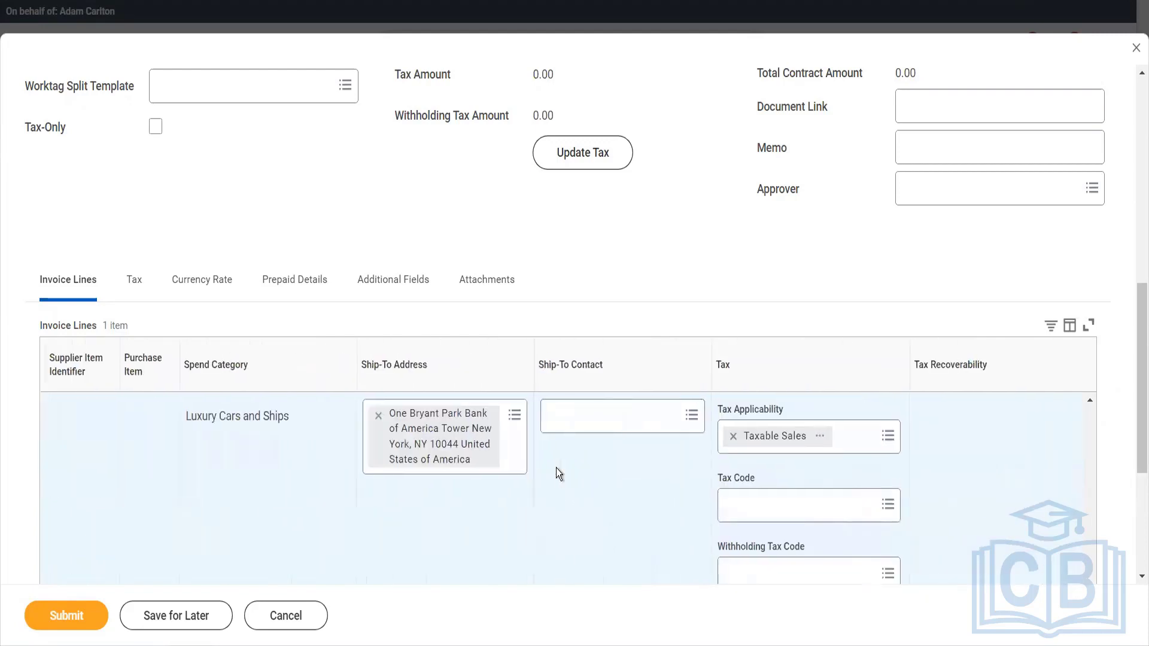
{"action": "scroll", "coordinate": [555, 467], "scroll_direction": "right", "scroll_amount": 5}
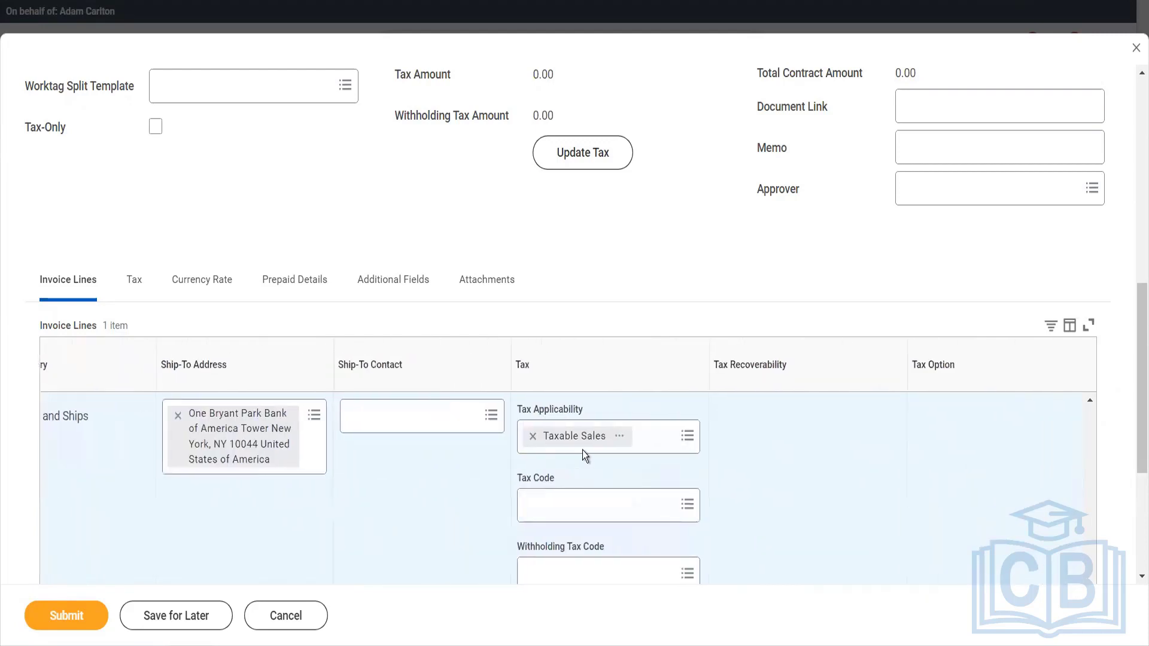
{"action": "left_click", "coordinate": [532, 437]}
Set the Spider Lambo invoice line's unit cost to 1,500.
{"action": "scroll", "coordinate": [607, 483], "scroll_direction": "down", "scroll_amount": 3}
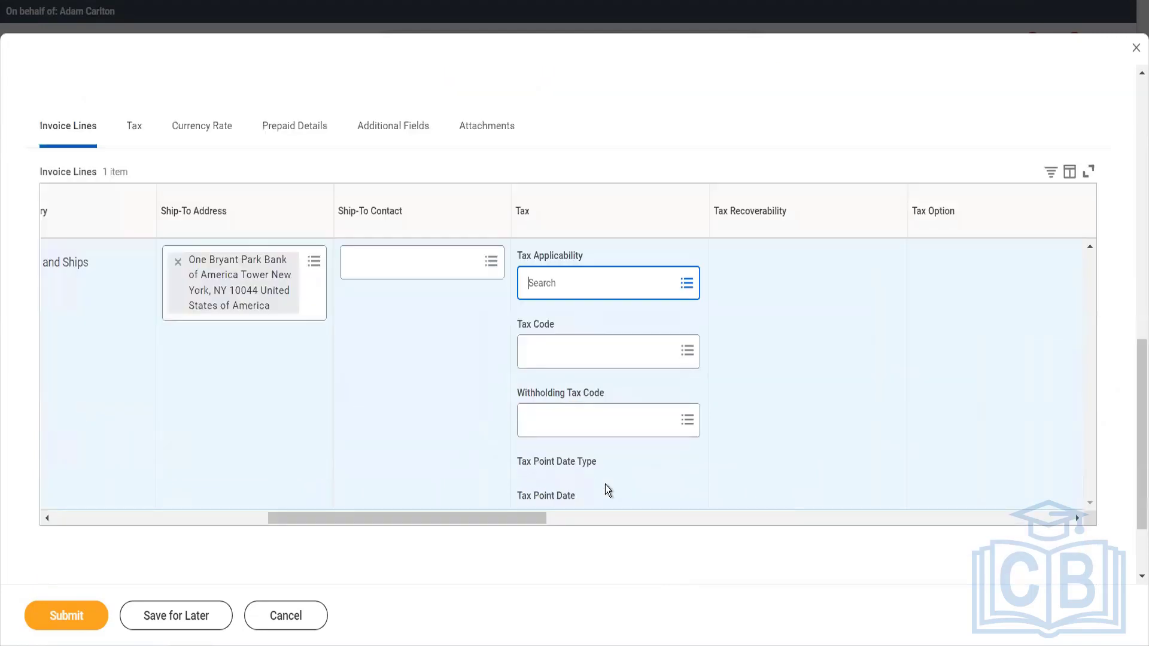
{"action": "scroll", "coordinate": [605, 489], "scroll_direction": "right", "scroll_amount": 6}
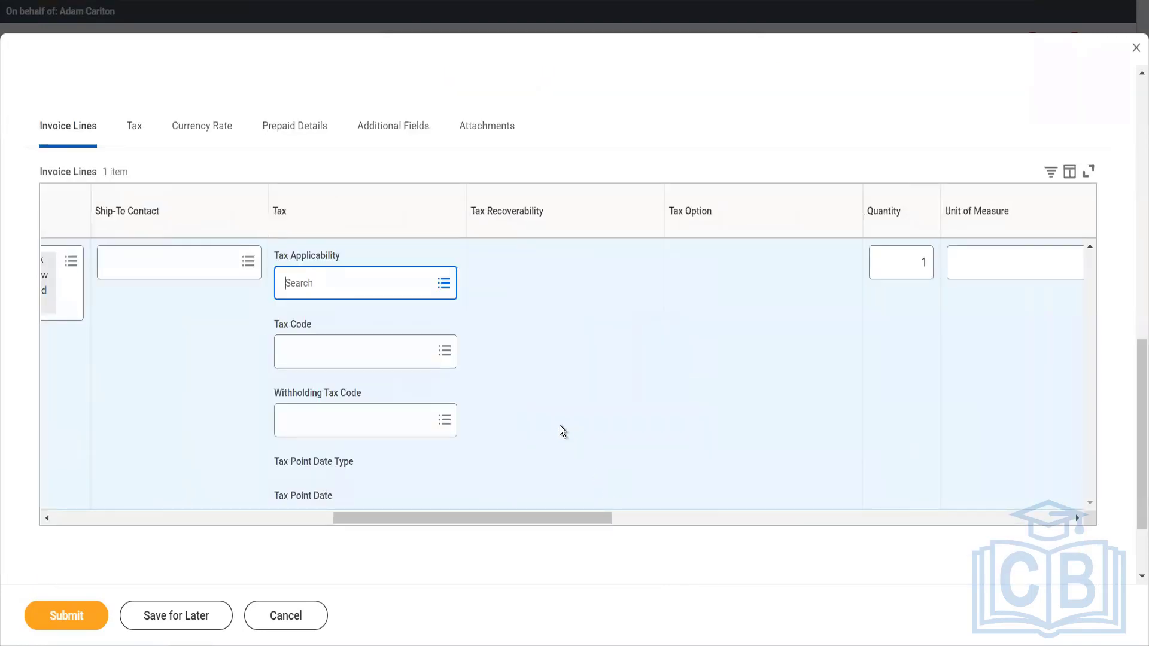
{"action": "scroll", "coordinate": [560, 426], "scroll_direction": "right", "scroll_amount": 9}
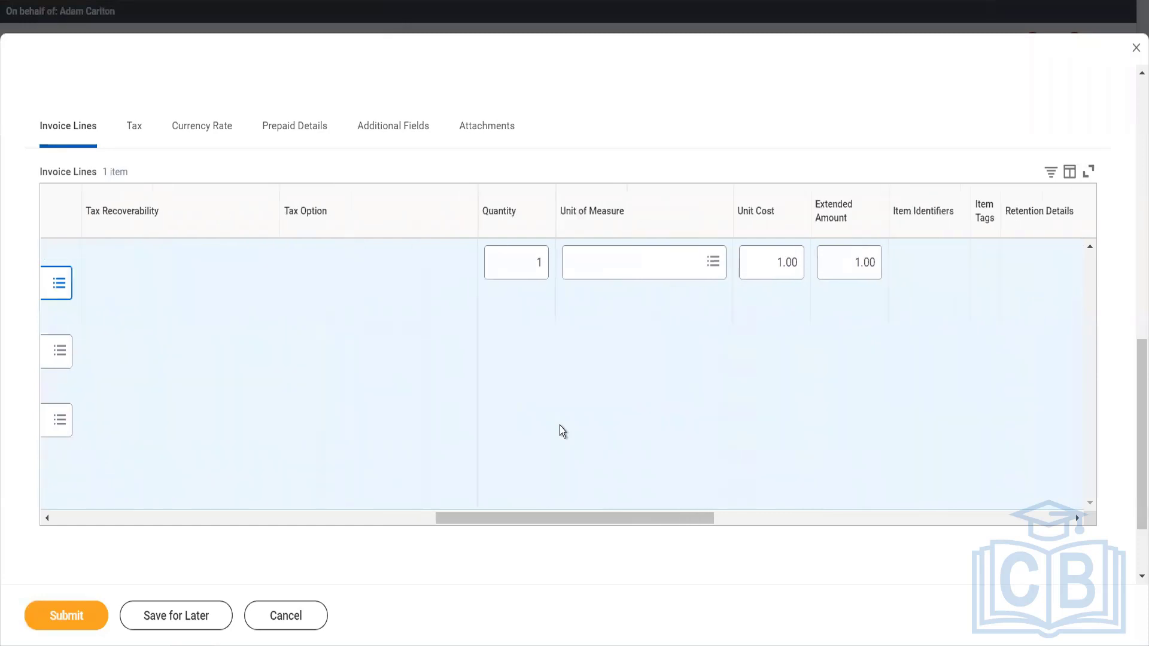
{"action": "scroll", "coordinate": [560, 426], "scroll_direction": "right", "scroll_amount": 2}
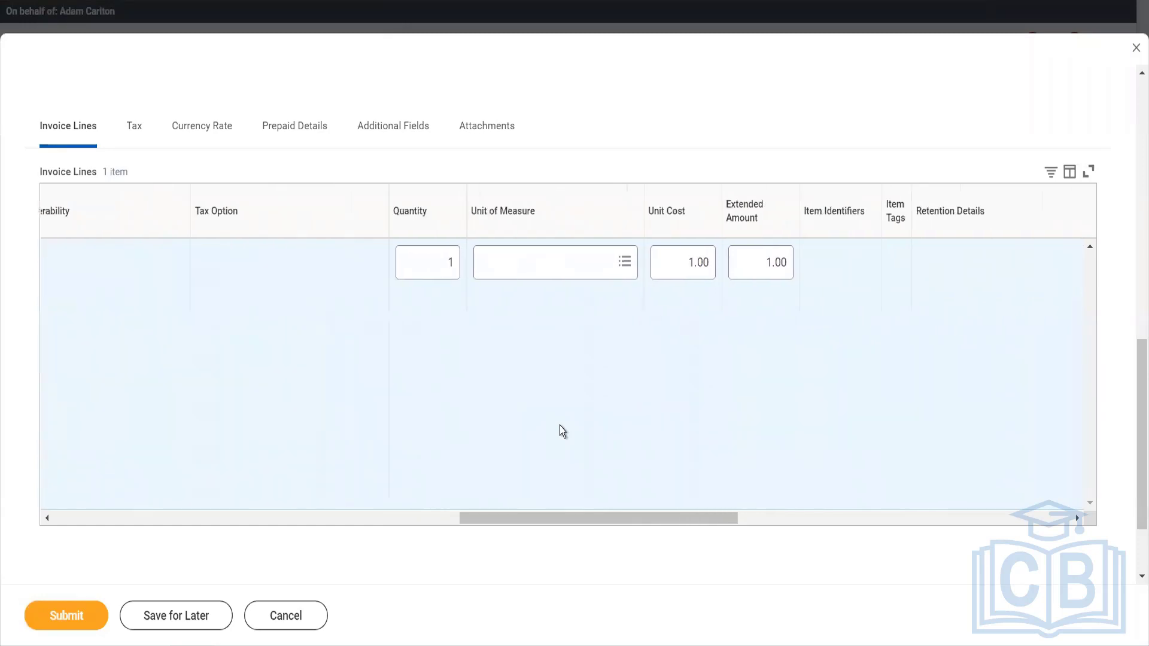
{"action": "left_click", "coordinate": [445, 272]}
{"action": "left_click", "coordinate": [673, 260]}
{"action": "key", "text": "ctrl+a"}
{"action": "type", "text": "1"}
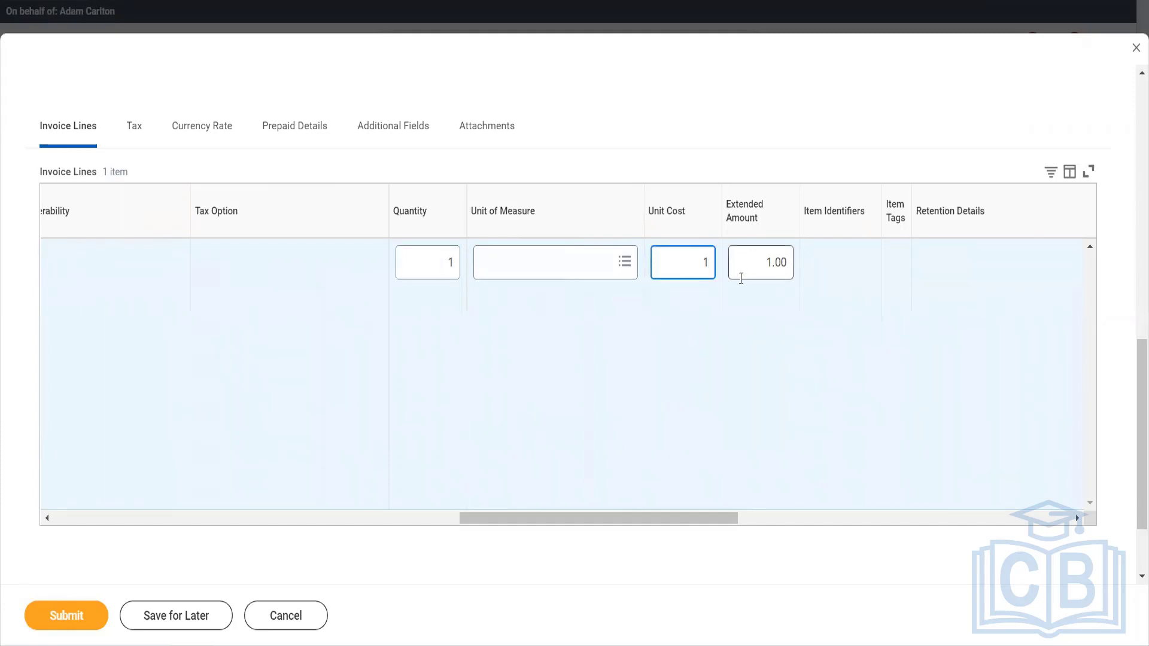
{"action": "type", "text": "500"}
{"action": "key", "text": "Tab"}
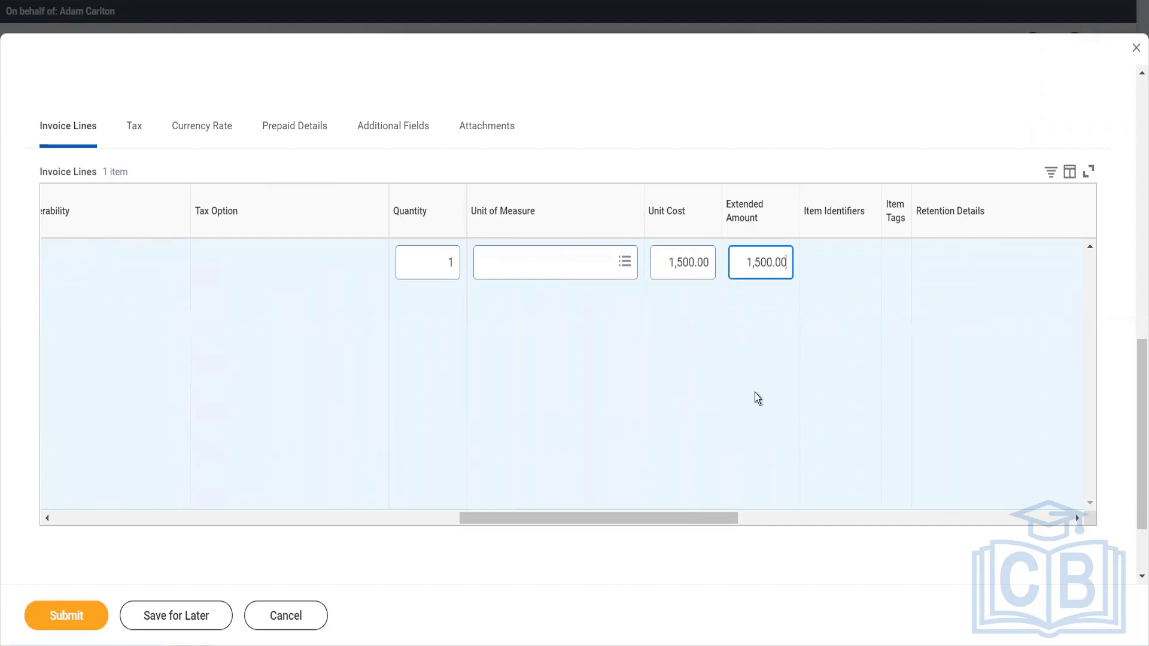
Assign the first active cost center, 10000 office of CEO, to the invoice line and submit the supplier invoice.
{"action": "scroll", "coordinate": [755, 393], "scroll_direction": "right", "scroll_amount": 3}
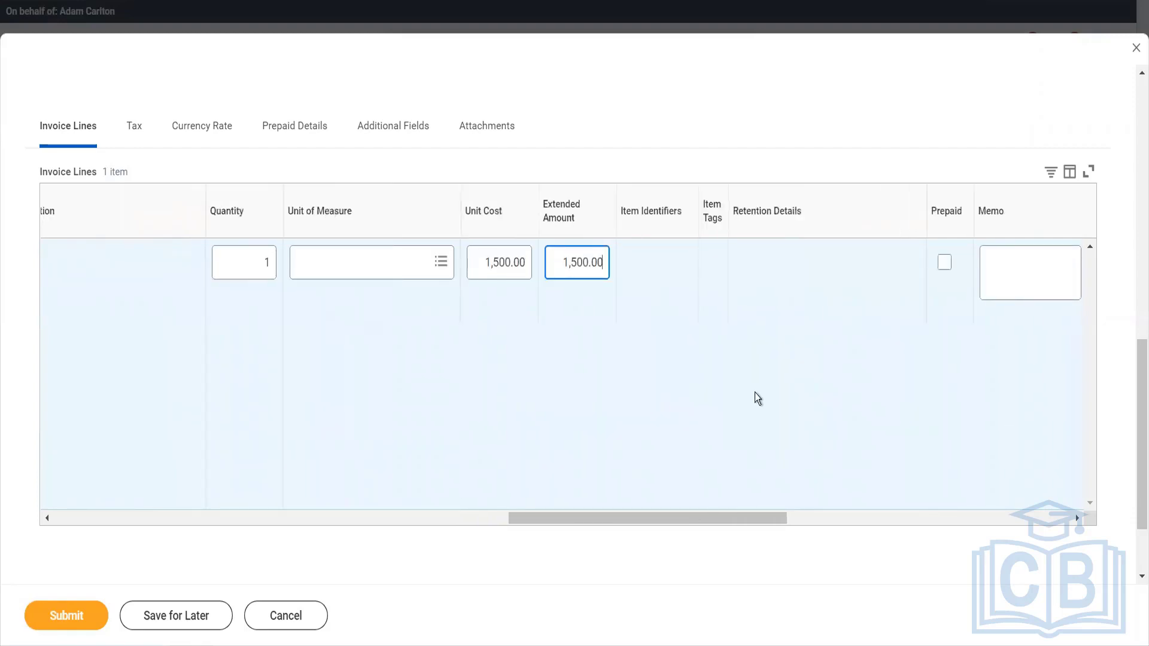
{"action": "scroll", "coordinate": [755, 393], "scroll_direction": "right", "scroll_amount": 5}
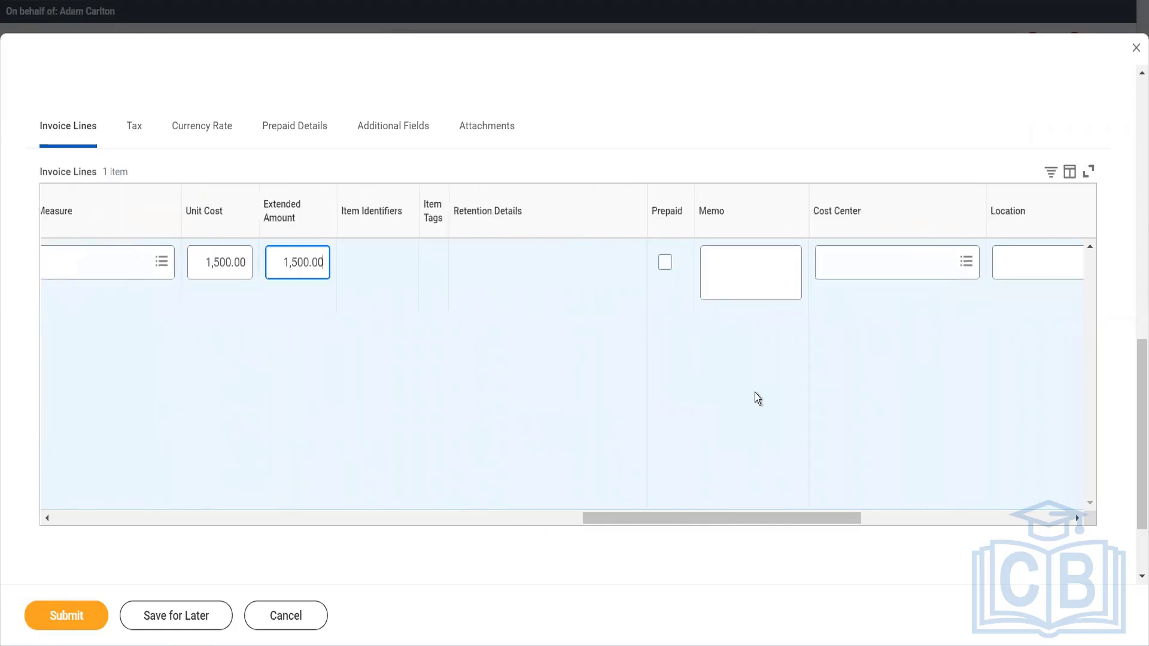
{"action": "left_click", "coordinate": [855, 270]}
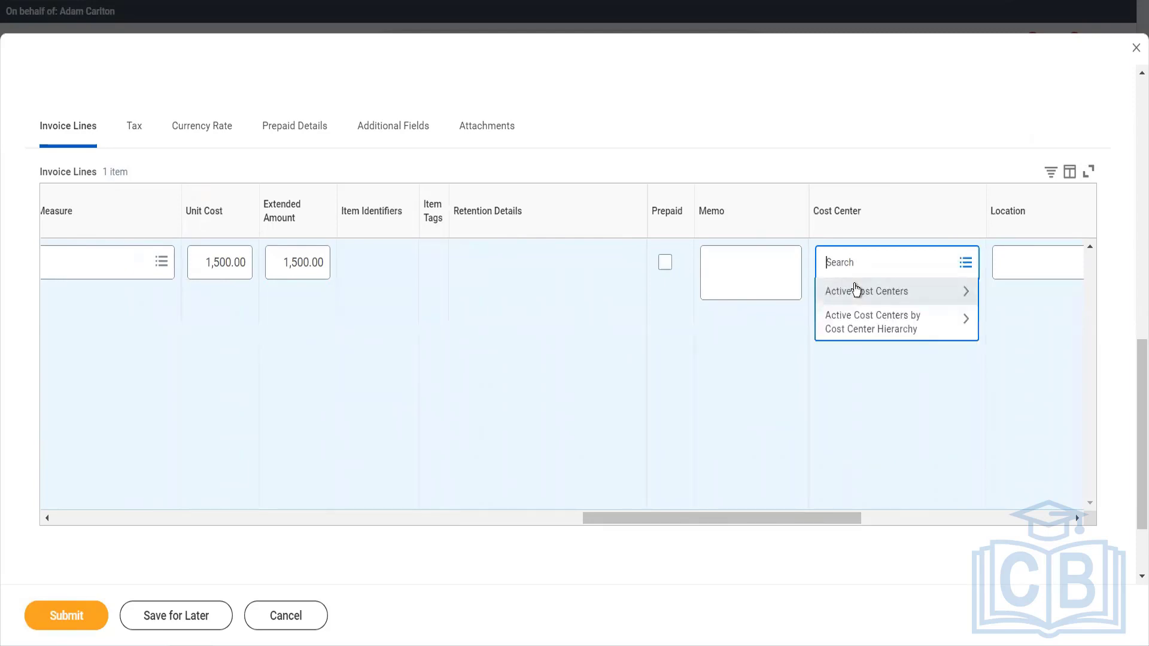
{"action": "left_click", "coordinate": [854, 287]}
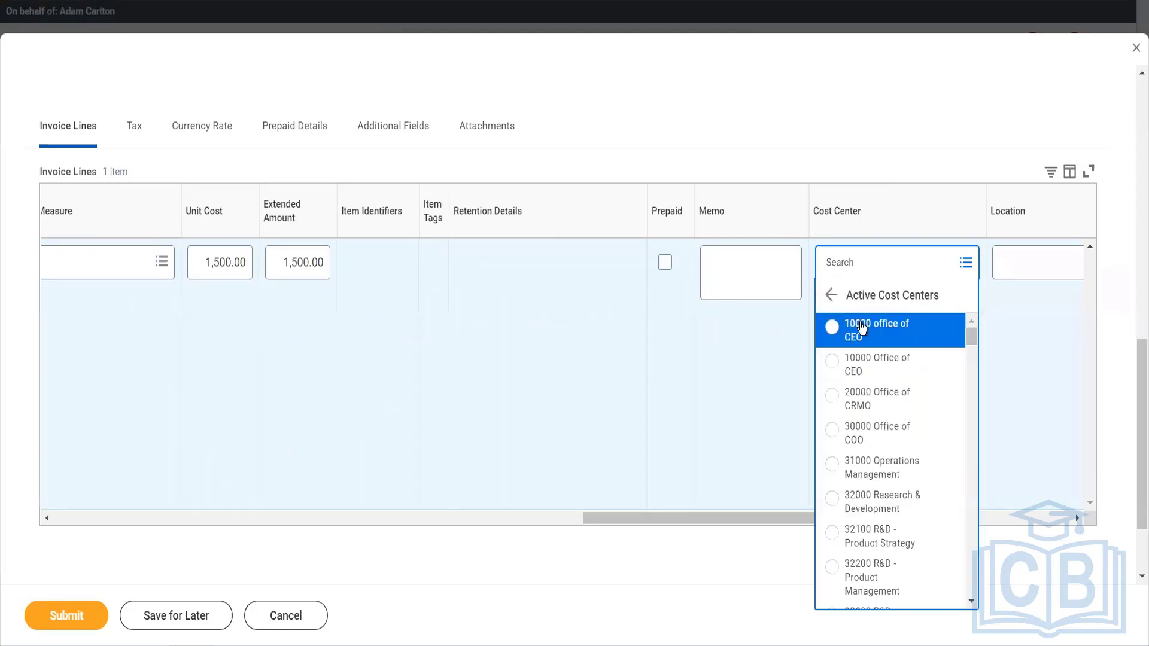
{"action": "left_click", "coordinate": [860, 324]}
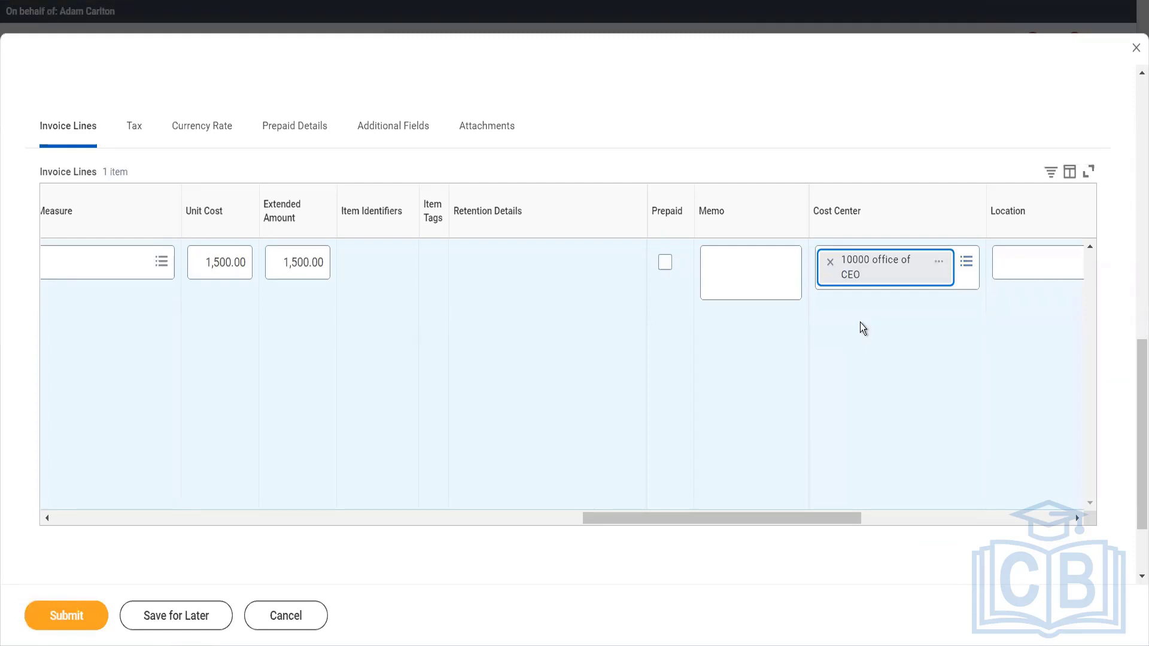
{"action": "scroll", "coordinate": [862, 328], "scroll_direction": "right", "scroll_amount": 5}
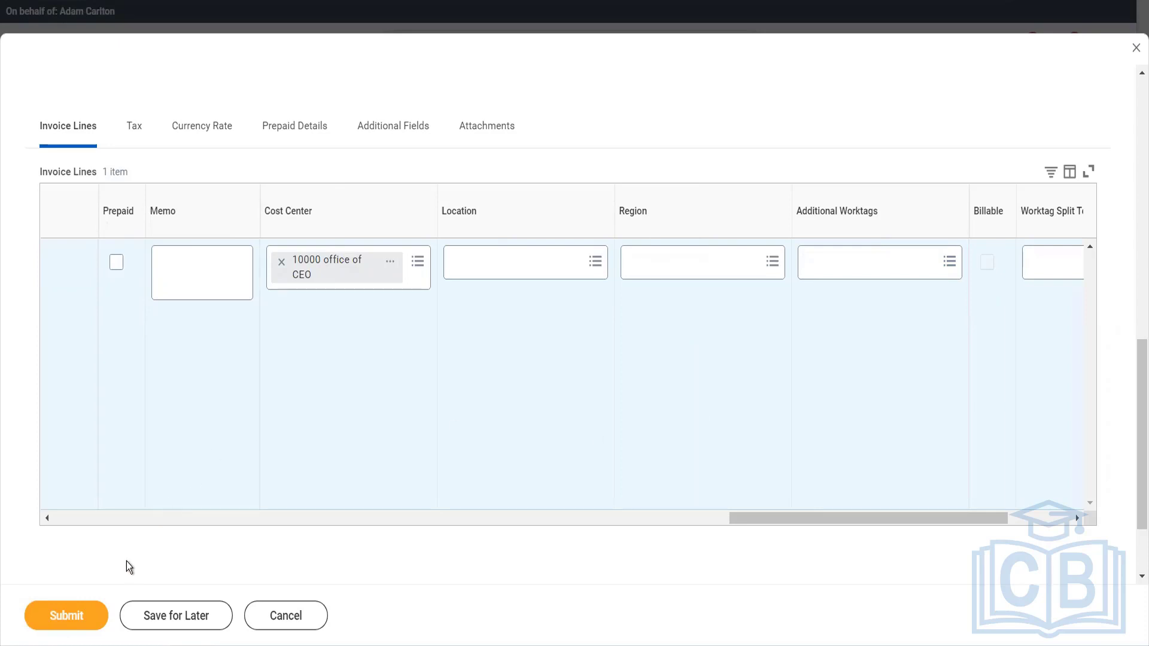
{"action": "left_click", "coordinate": [98, 618]}
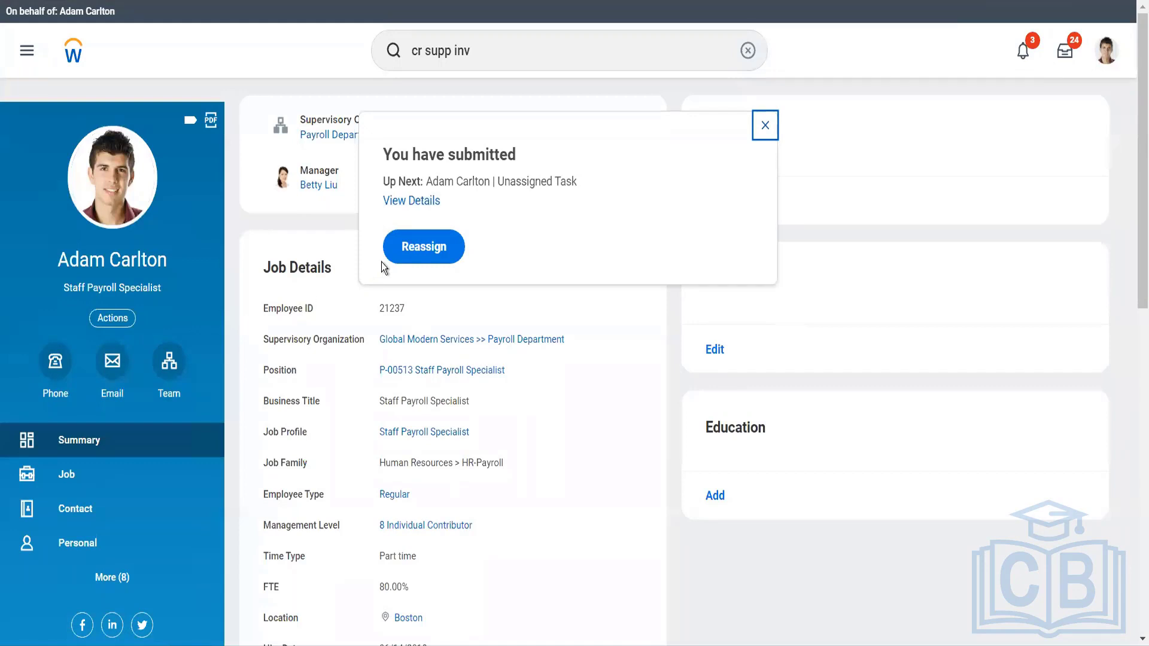
Open the submitted supplier invoice from its submission details and review its invoice lines.
{"action": "left_click", "coordinate": [409, 202]}
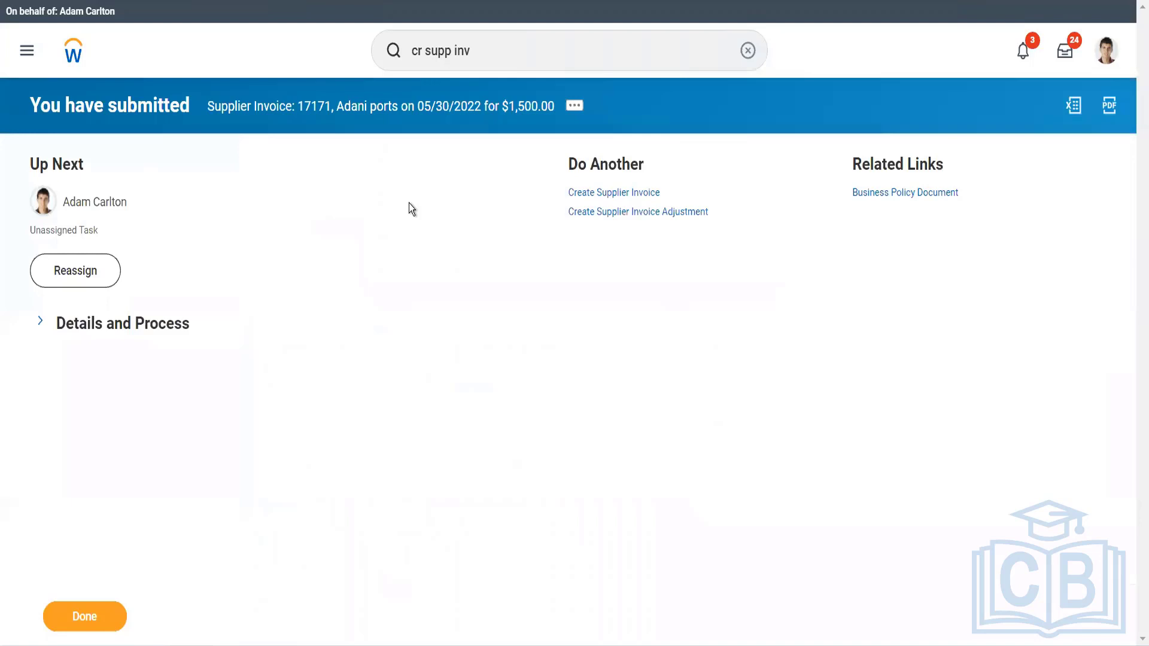
{"action": "left_click", "coordinate": [147, 321]}
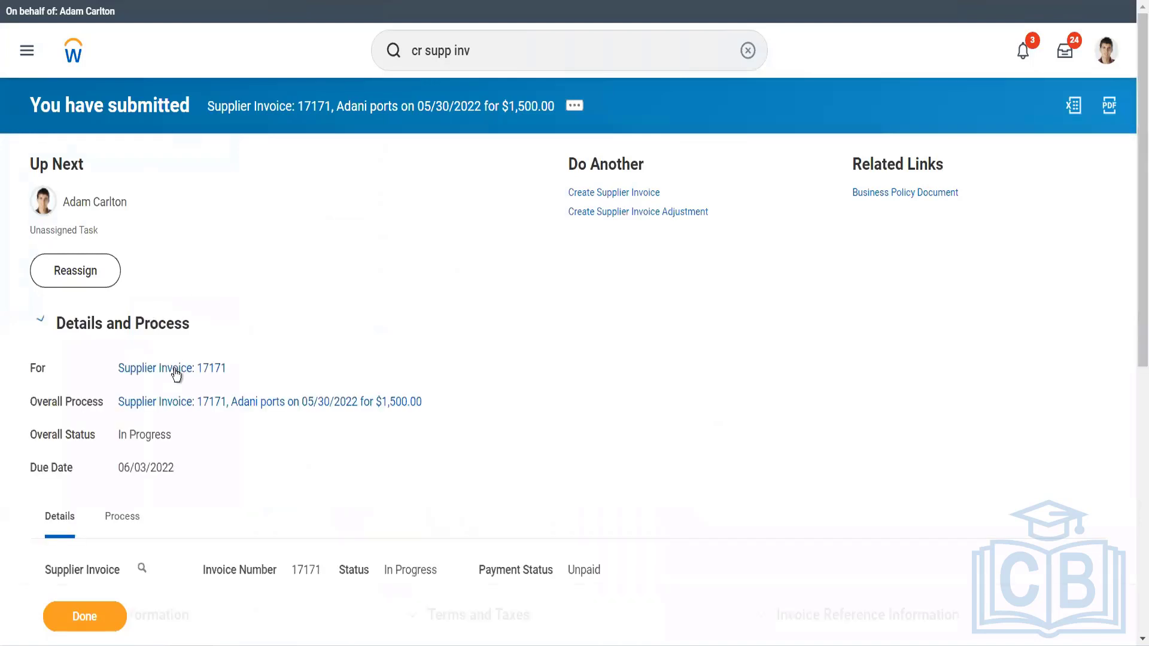
{"action": "left_click", "coordinate": [130, 520]}
{"action": "scroll", "coordinate": [627, 443], "scroll_direction": "down", "scroll_amount": 14}
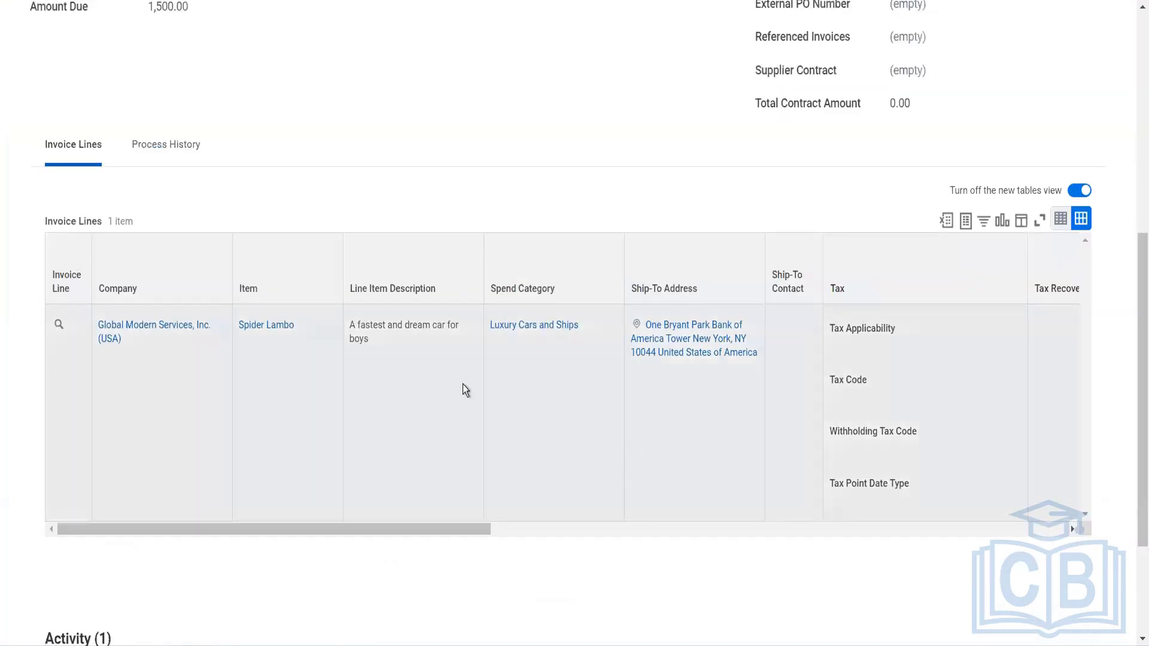
{"action": "scroll", "coordinate": [163, 140], "scroll_direction": "down", "scroll_amount": 3}
{"action": "scroll", "coordinate": [163, 140], "scroll_direction": "up", "scroll_amount": 4}
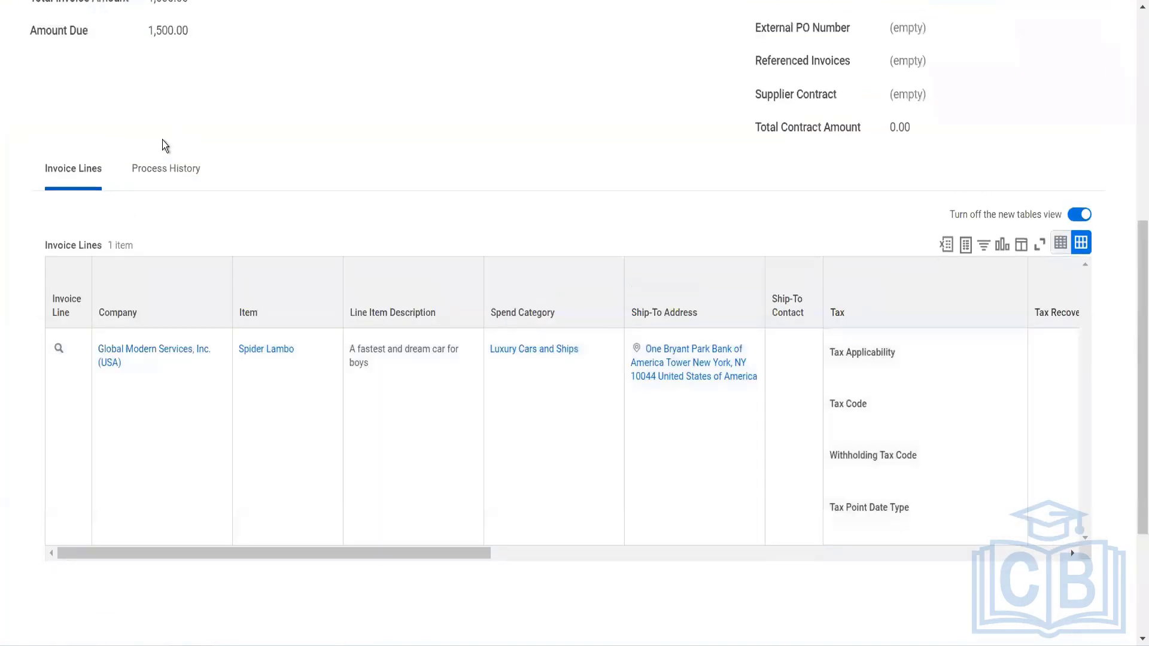
Review the approval steps and their statuses in the supplier invoice's process history.
{"action": "left_click", "coordinate": [167, 173]}
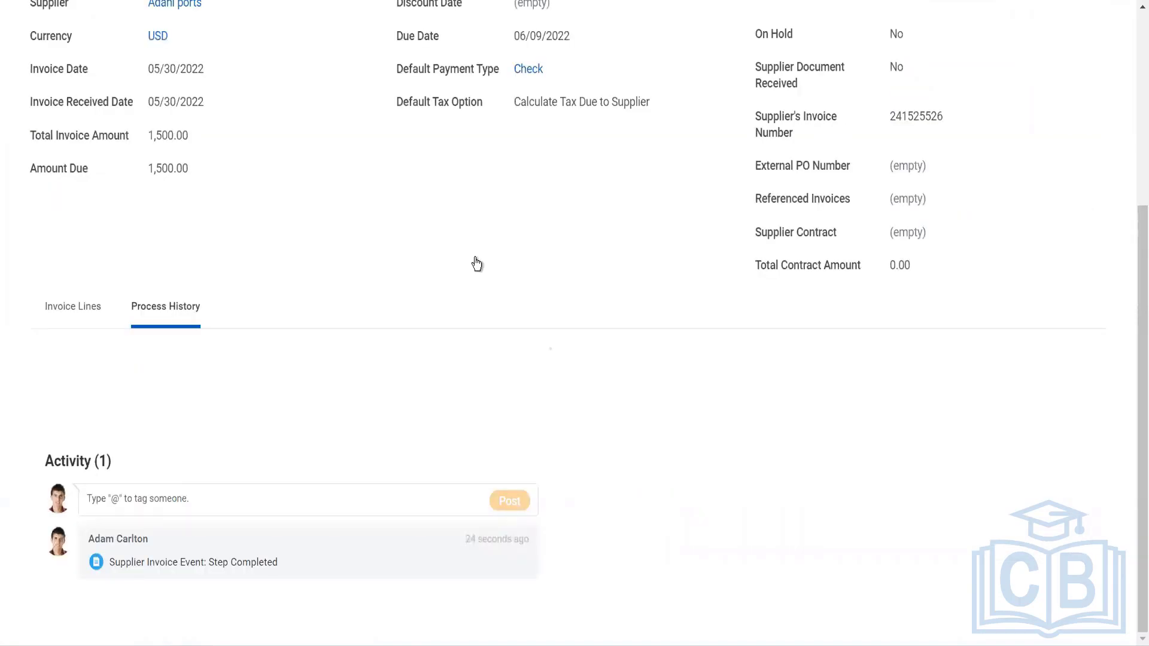
{"action": "scroll", "coordinate": [475, 262], "scroll_direction": "down", "scroll_amount": 2}
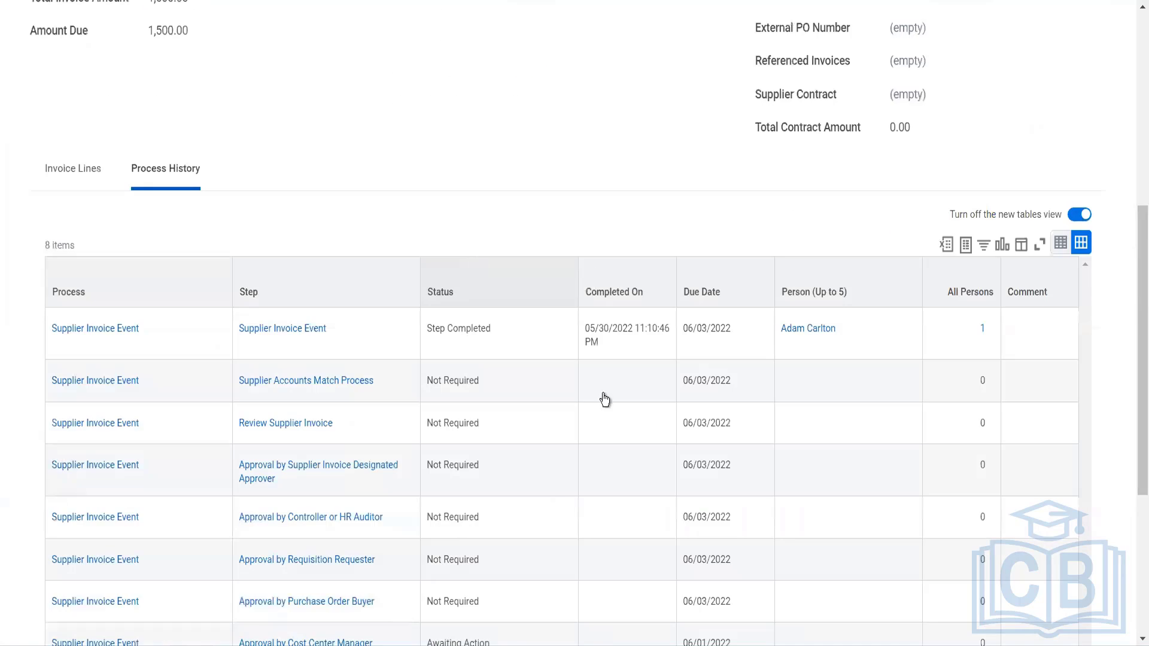
{"action": "scroll", "coordinate": [603, 397], "scroll_direction": "down", "scroll_amount": 5}
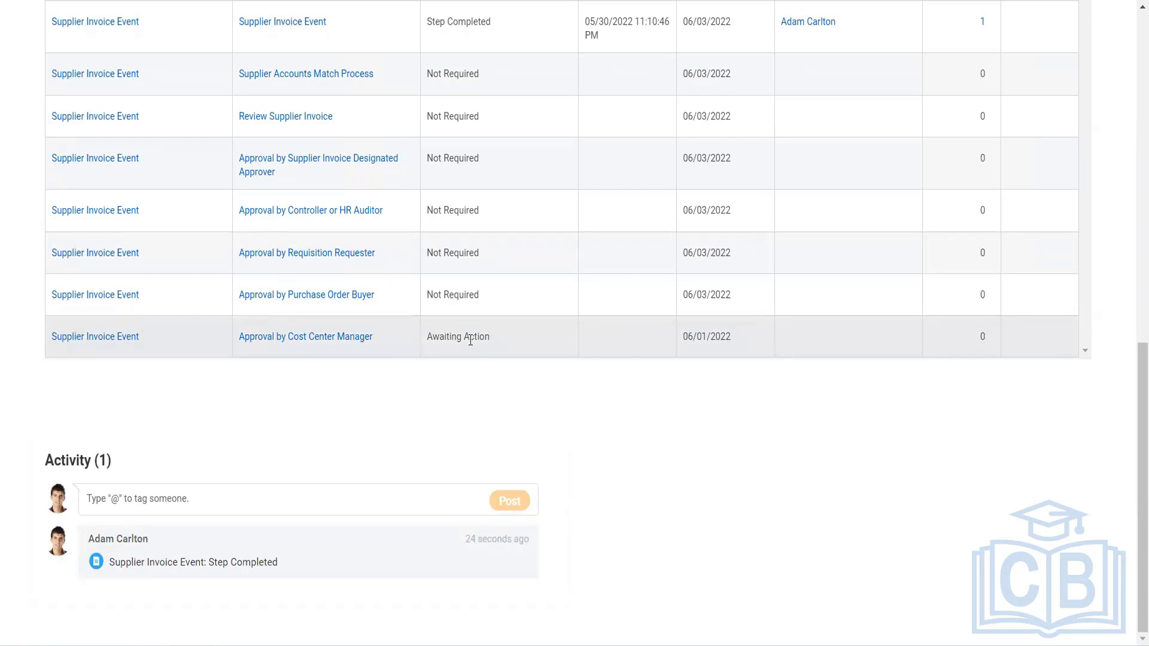
{"action": "scroll", "coordinate": [471, 340], "scroll_direction": "up", "scroll_amount": 10}
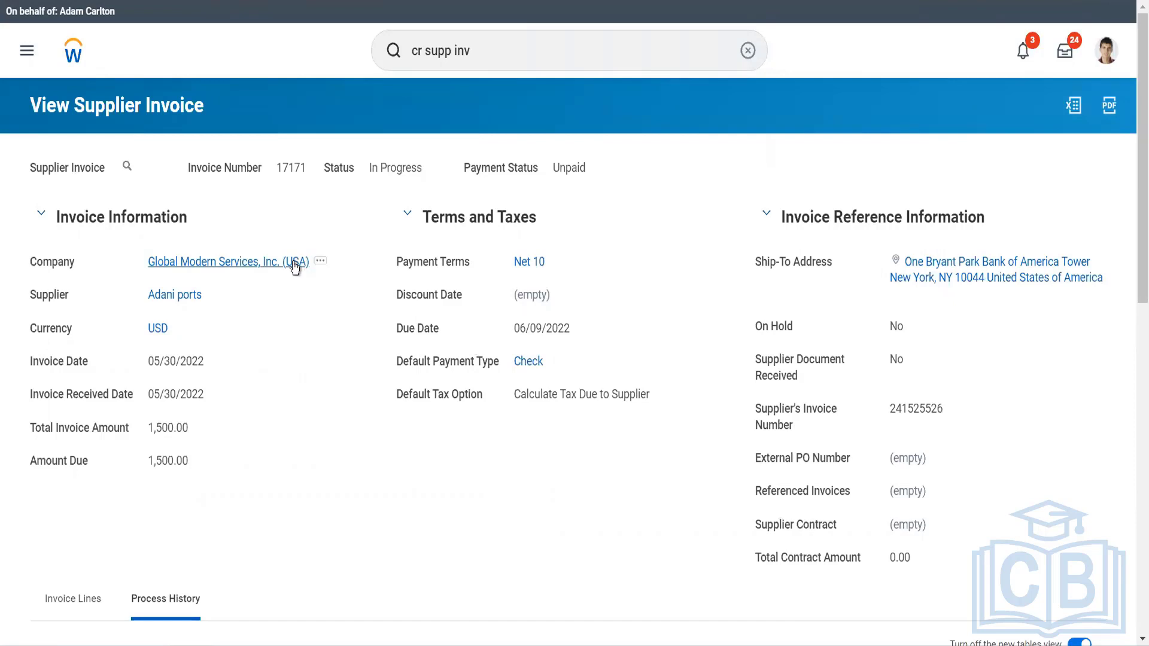
Search by abbreviated name for the Finance & Administration controller in New York.
{"action": "left_click", "coordinate": [476, 65]}
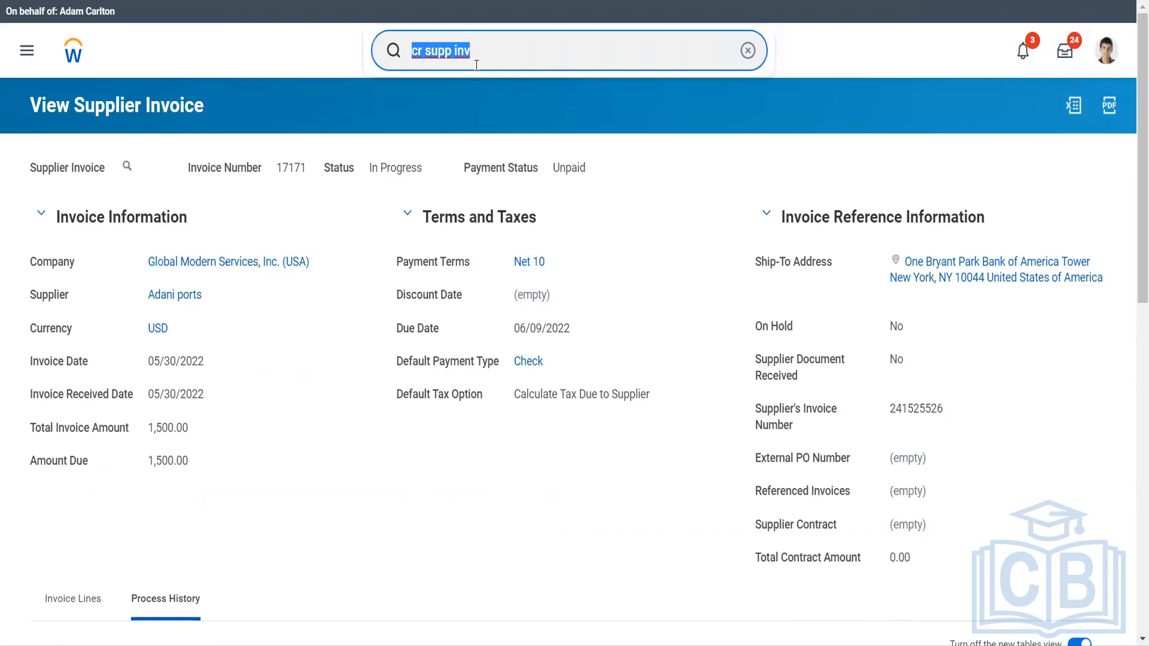
{"action": "type", "text": "ter ser"}
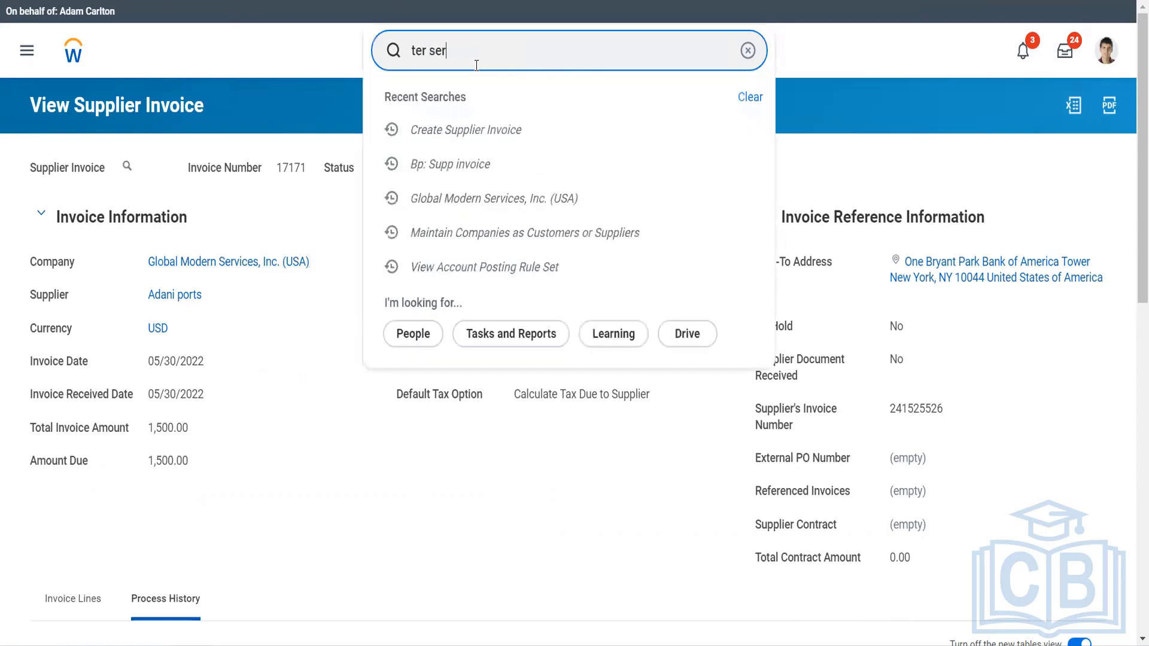
{"action": "key", "text": "Down"}
{"action": "key", "text": "Down"}
{"action": "key", "text": "Down"}
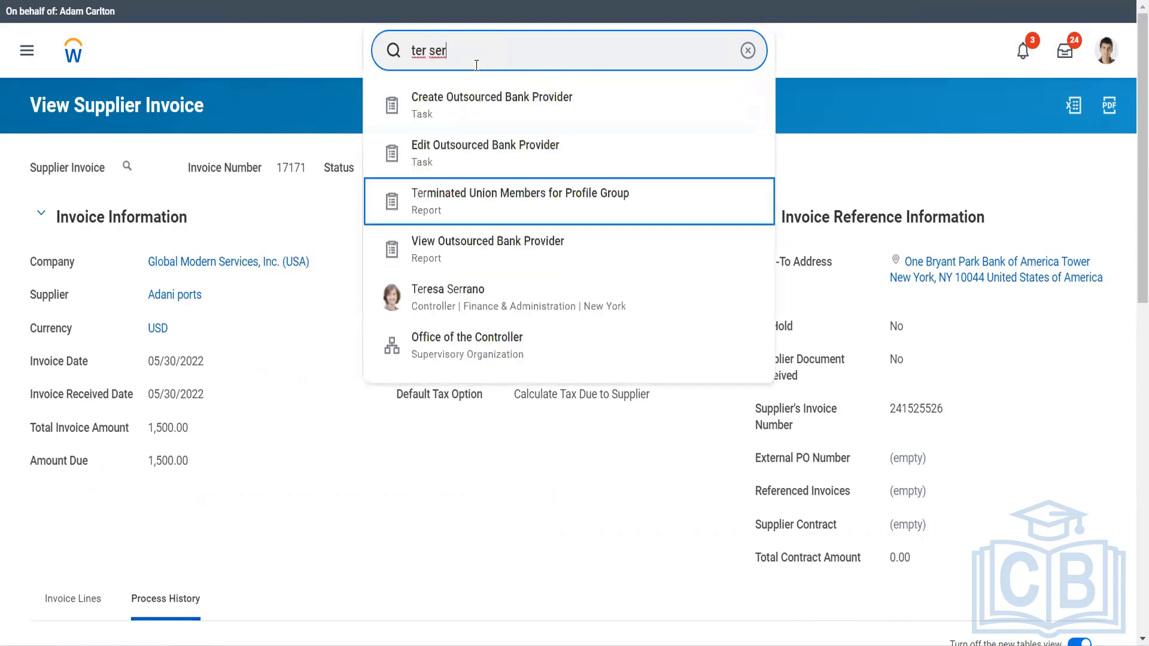
{"action": "key", "text": "Down"}
{"action": "key", "text": "Down"}
{"action": "key", "text": "Escape"}
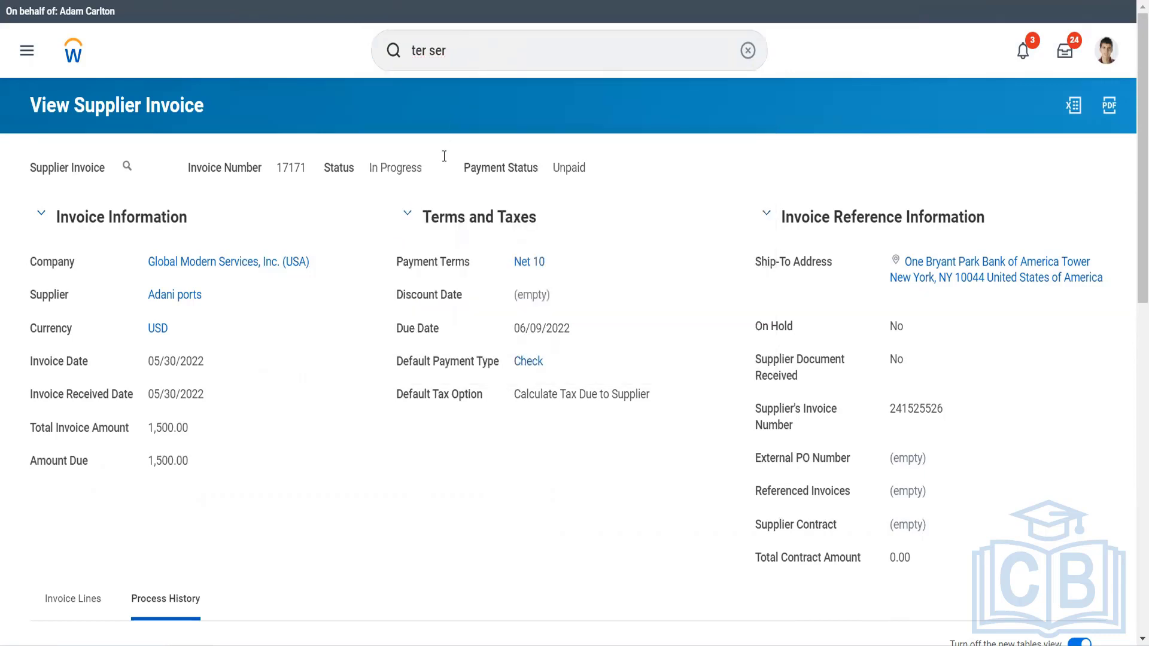
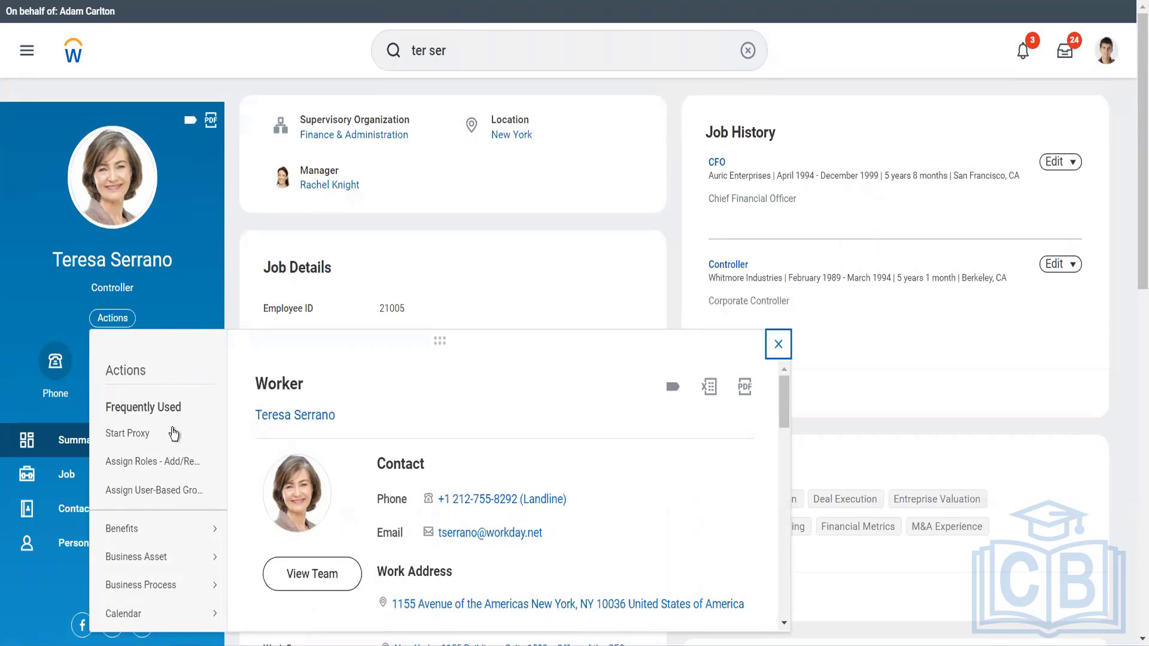
Start adding or removing role assignments for the controller with an effective date of 05/23/2022.
{"action": "left_click", "coordinate": [173, 462]}
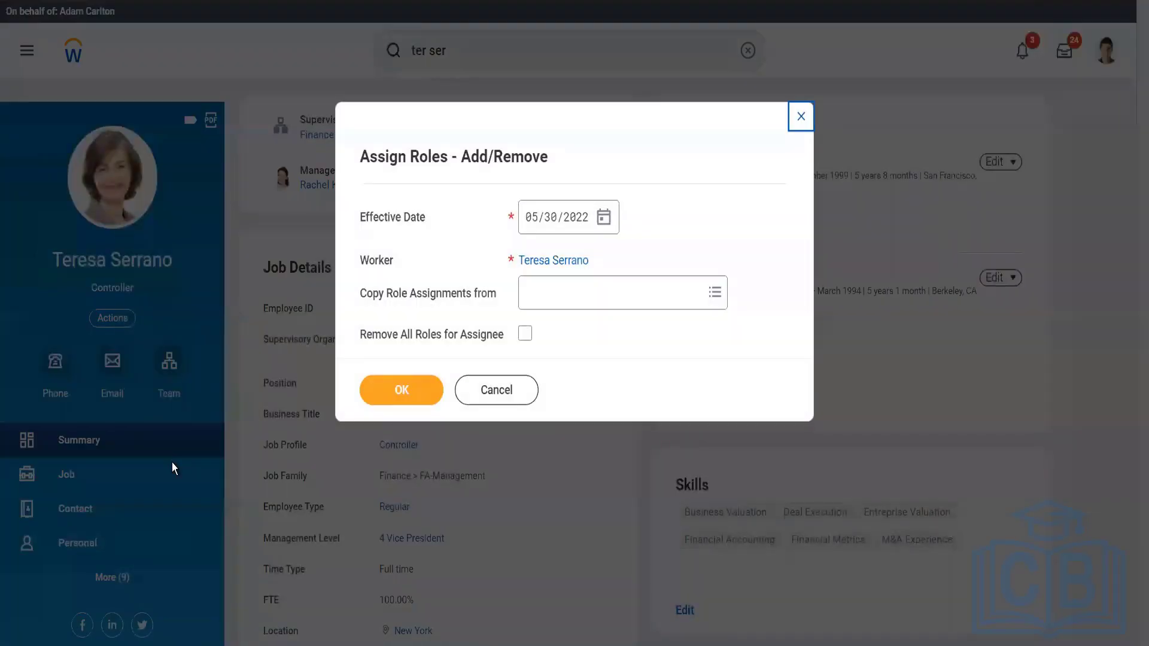
{"action": "left_click", "coordinate": [604, 221]}
{"action": "left_click", "coordinate": [604, 221]}
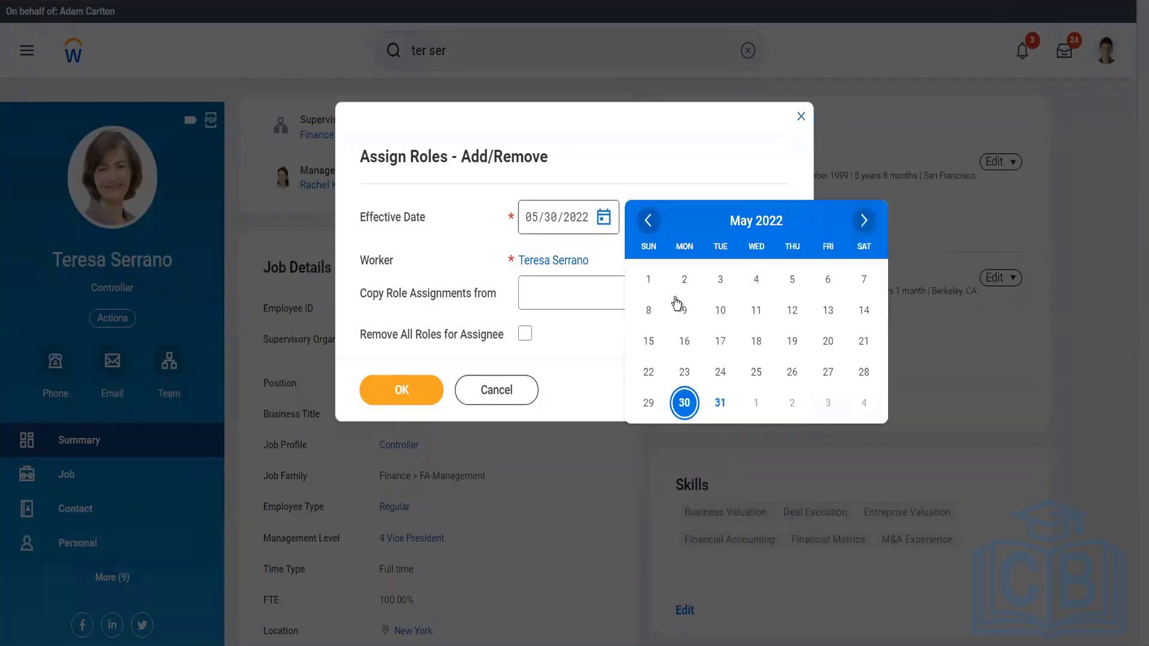
{"action": "left_click", "coordinate": [684, 371]}
{"action": "left_click", "coordinate": [418, 392]}
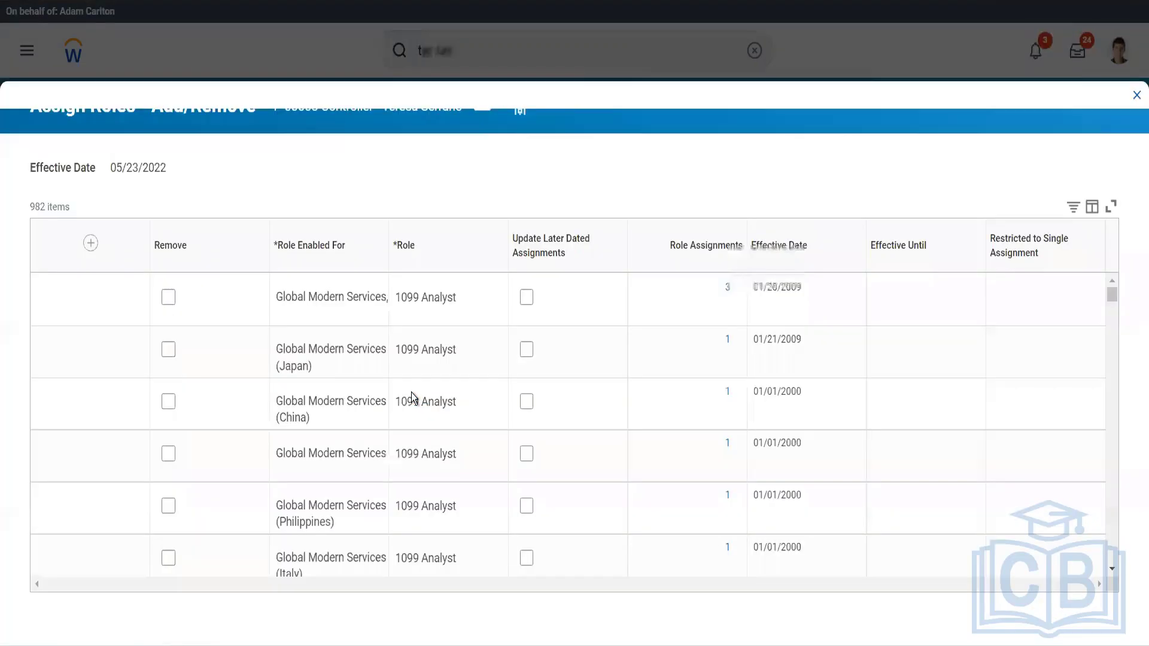
Add a role assignment row and set Role Enabled For to Global Modern Services, Inc. (USA).
{"action": "left_click", "coordinate": [62, 263]}
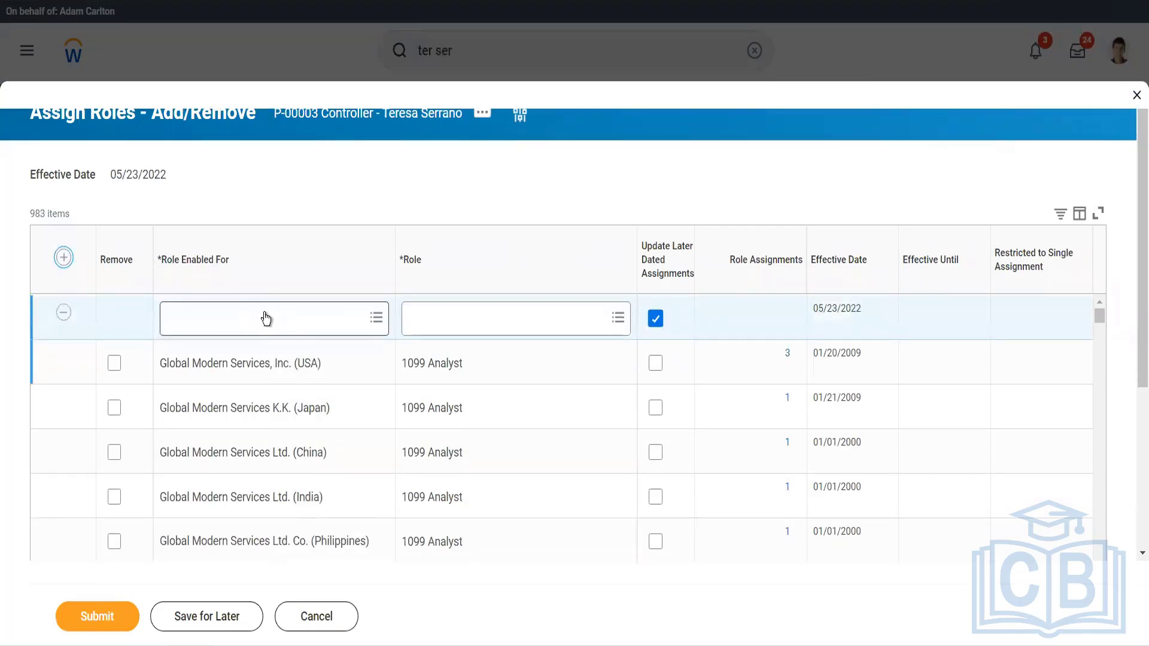
{"action": "left_click", "coordinate": [265, 312]}
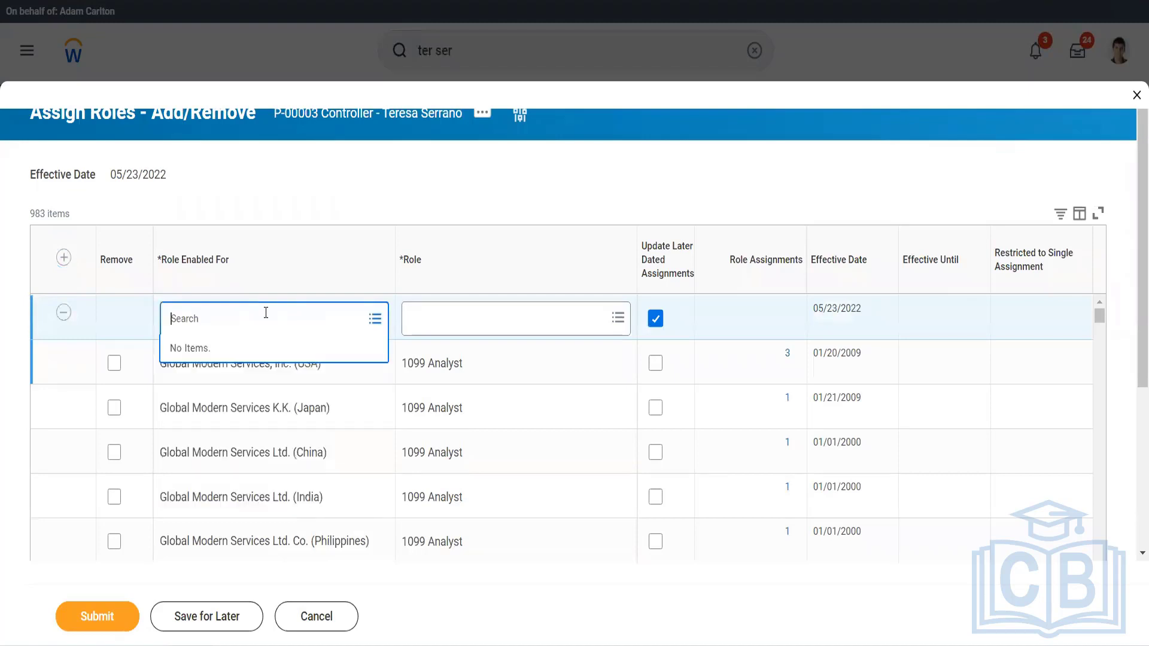
{"action": "type", "text": "gms usa"}
{"action": "key", "text": "Return"}
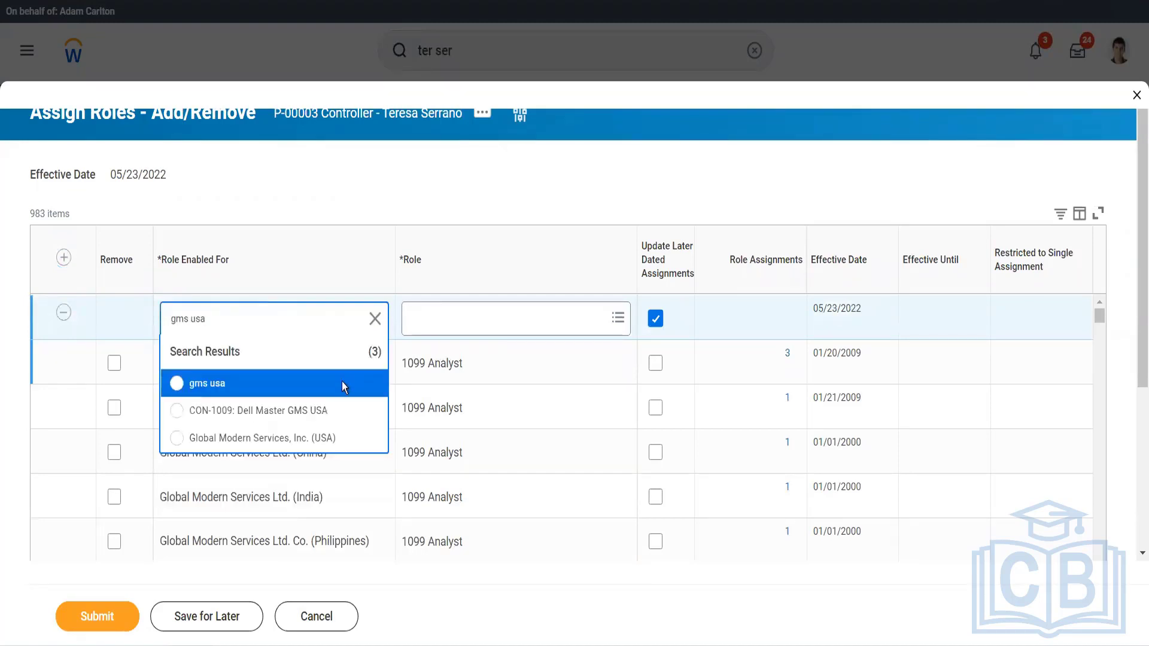
{"action": "left_click", "coordinate": [262, 437]}
Search the roles available for Global Modern Services, Inc. (USA) for a cost center manager role.
{"action": "left_click", "coordinate": [472, 326]}
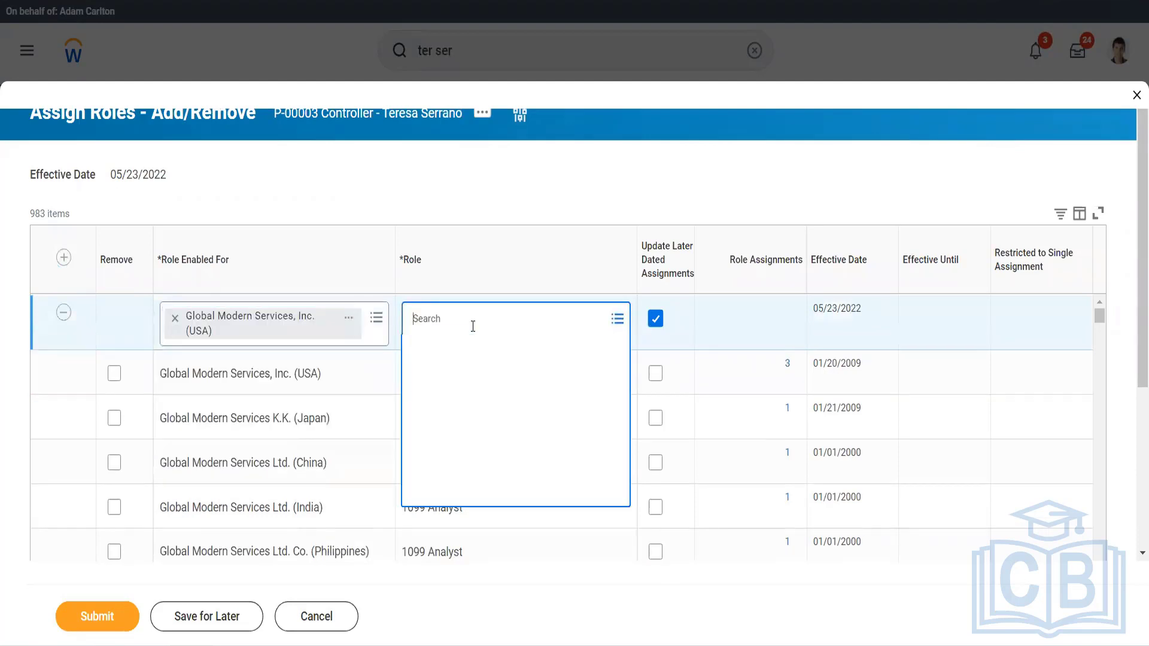
{"action": "type", "text": "cost"}
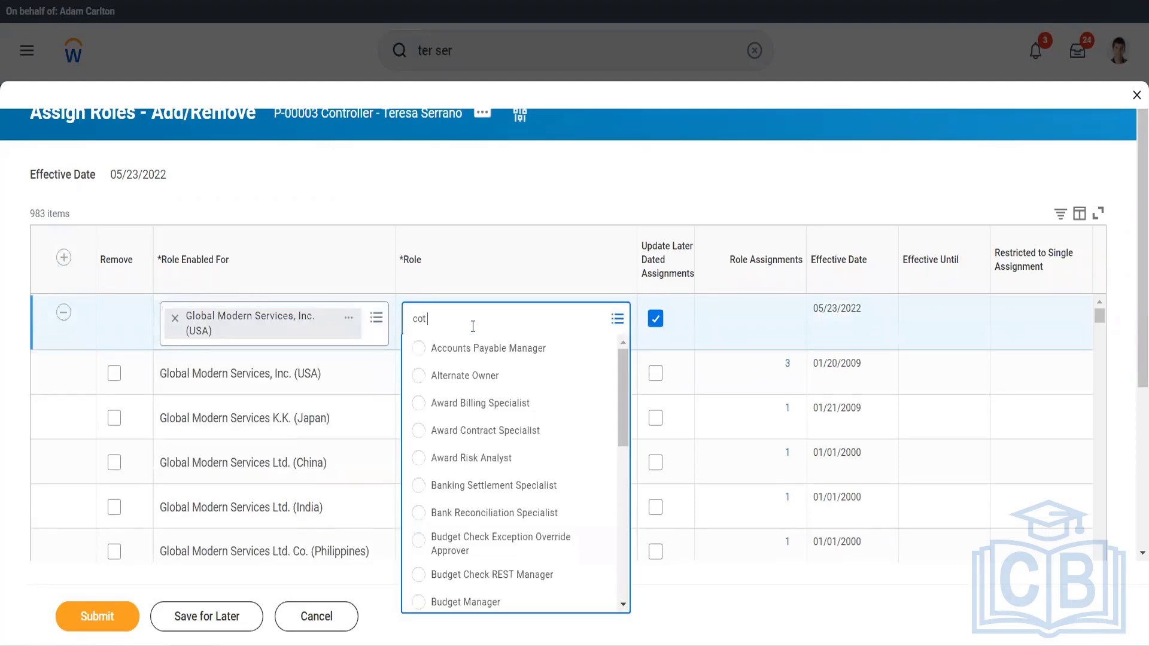
{"action": "key", "text": "BackSpace"}
{"action": "type", "text": "st cen mana"}
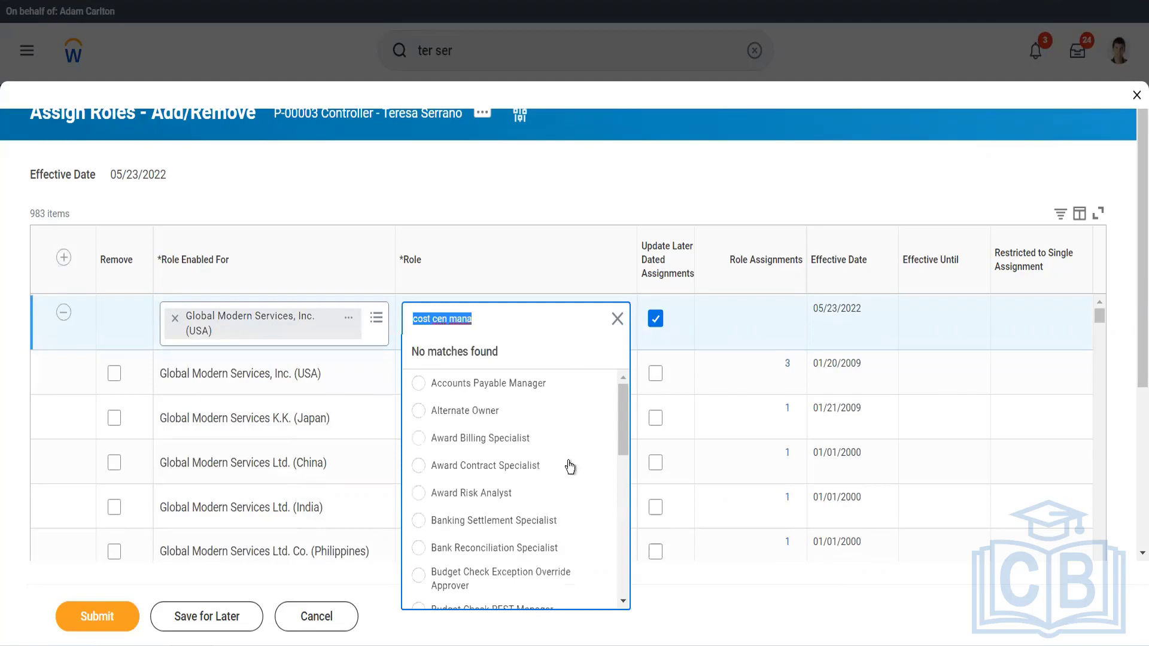
{"action": "scroll", "coordinate": [567, 463], "scroll_direction": "down", "scroll_amount": 6}
{"action": "scroll", "coordinate": [568, 461], "scroll_direction": "down", "scroll_amount": 2}
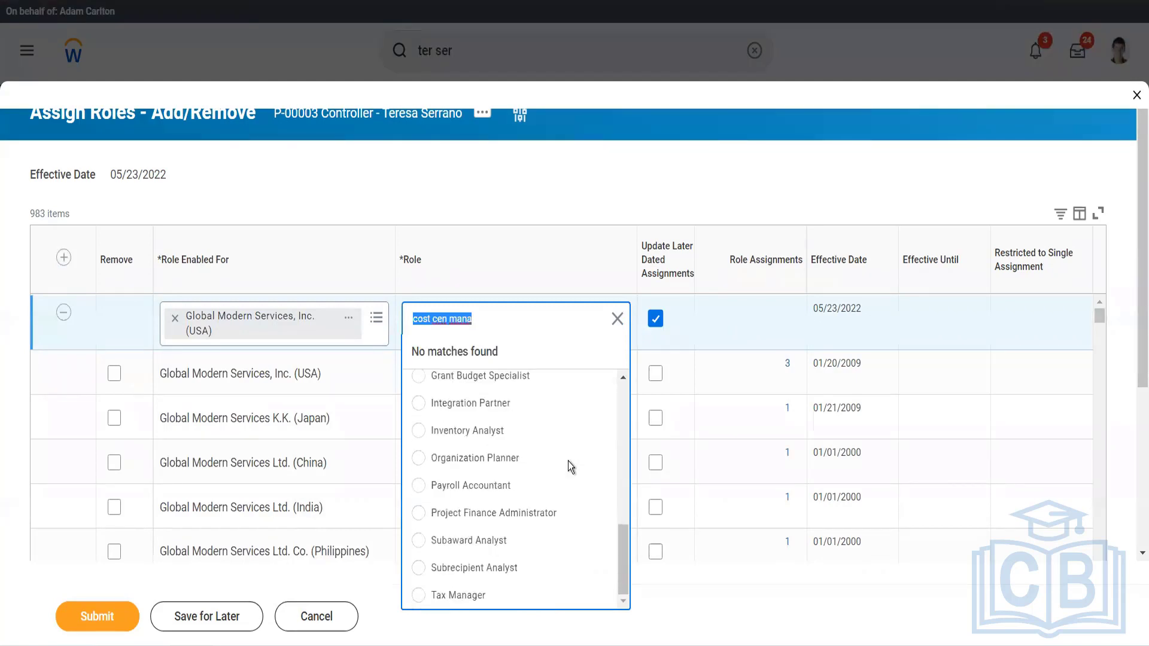
Replace the new row's Role Enabled For value with 10000 Office of CEO, the first match for 10000.
{"action": "left_click", "coordinate": [175, 318]}
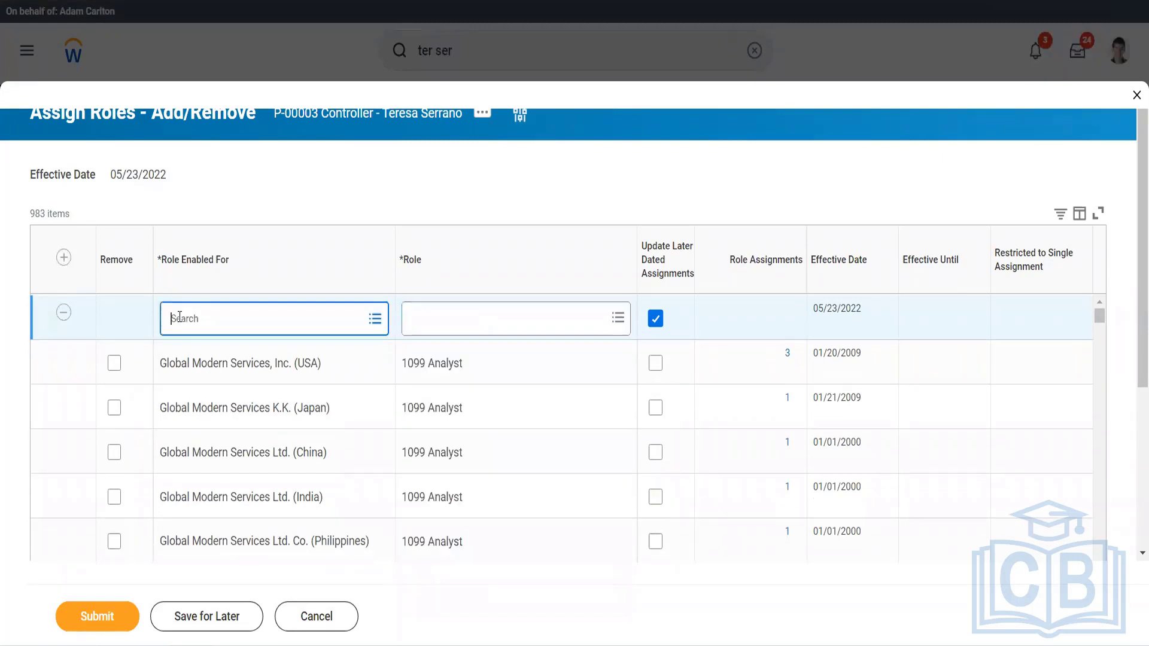
{"action": "type", "text": "1000"}
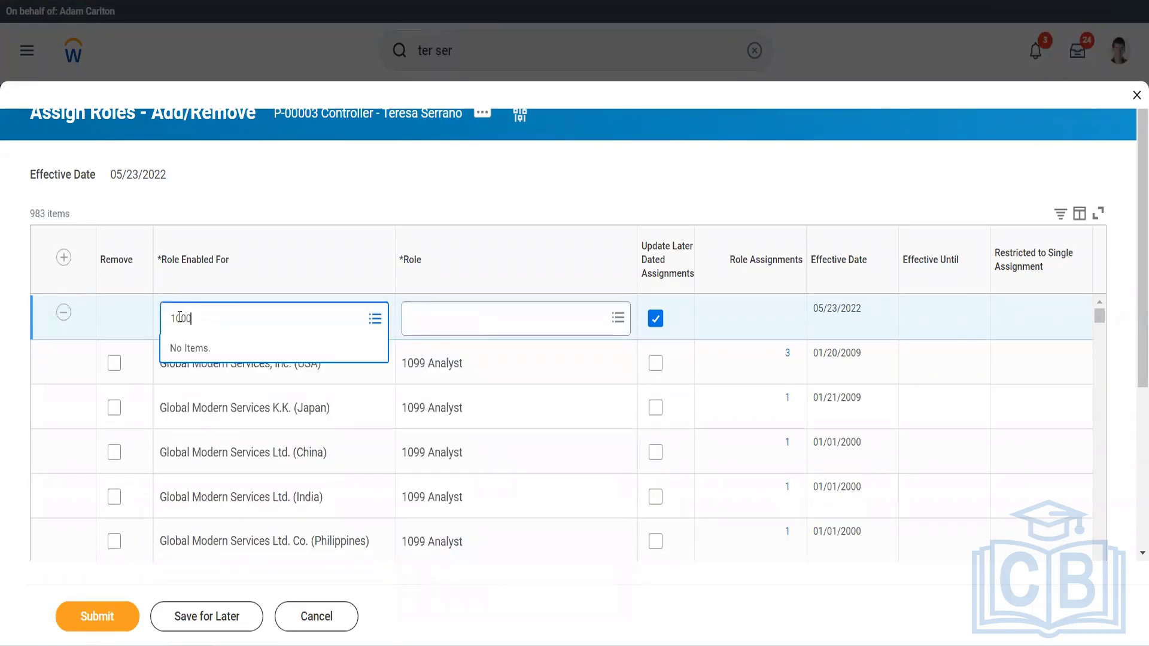
{"action": "type", "text": "0"}
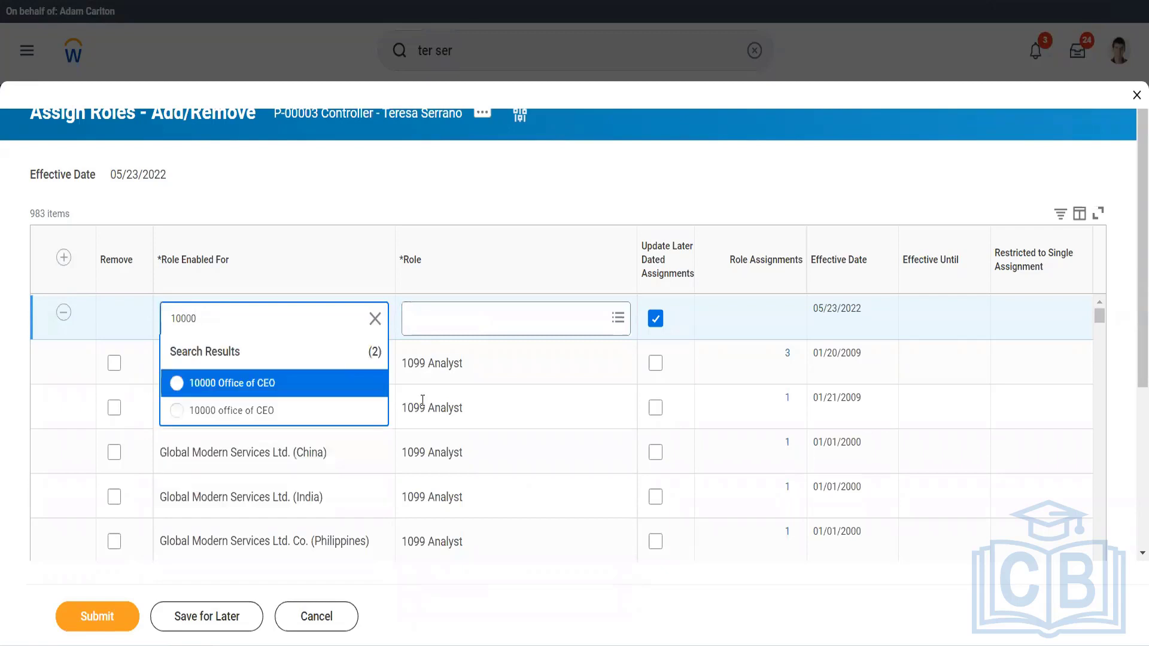
{"action": "left_click", "coordinate": [264, 395]}
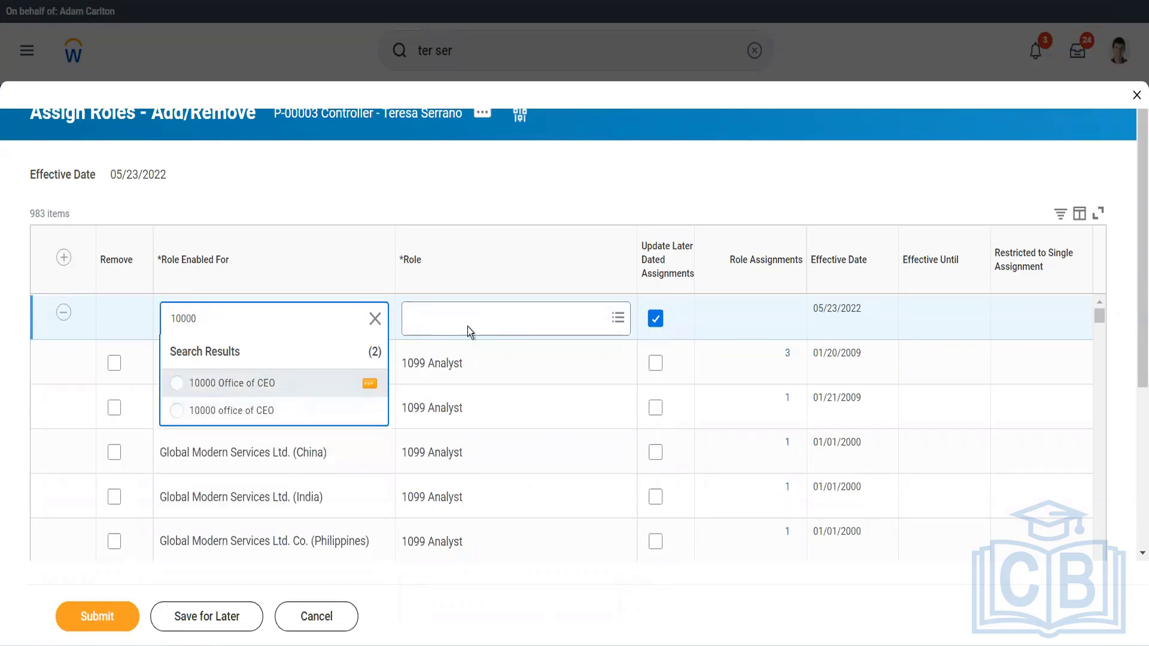
Set the new row's role to Cost Center Manager and read the alert about that row.
{"action": "left_click", "coordinate": [470, 317]}
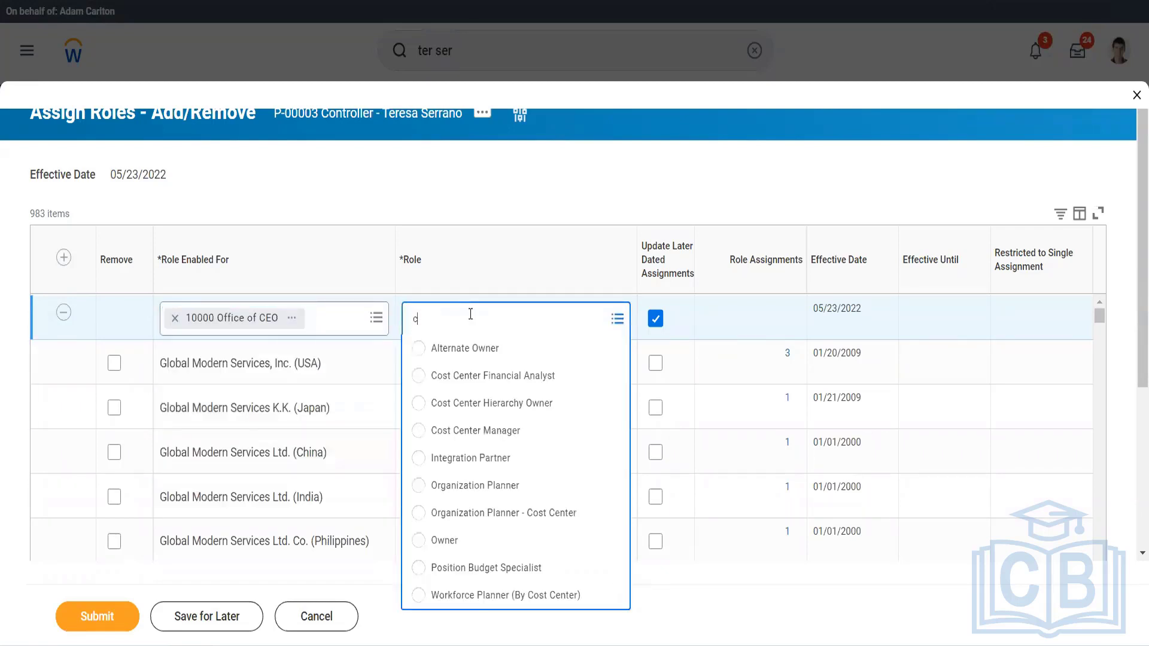
{"action": "type", "text": "cost"}
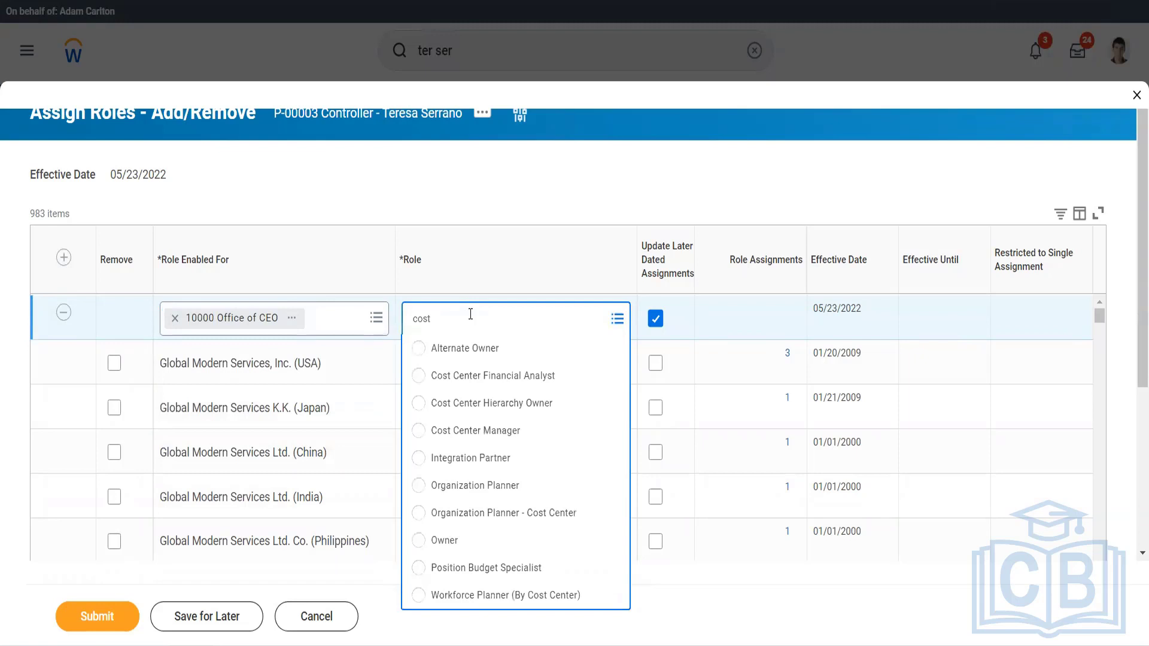
{"action": "left_click", "coordinate": [476, 433]}
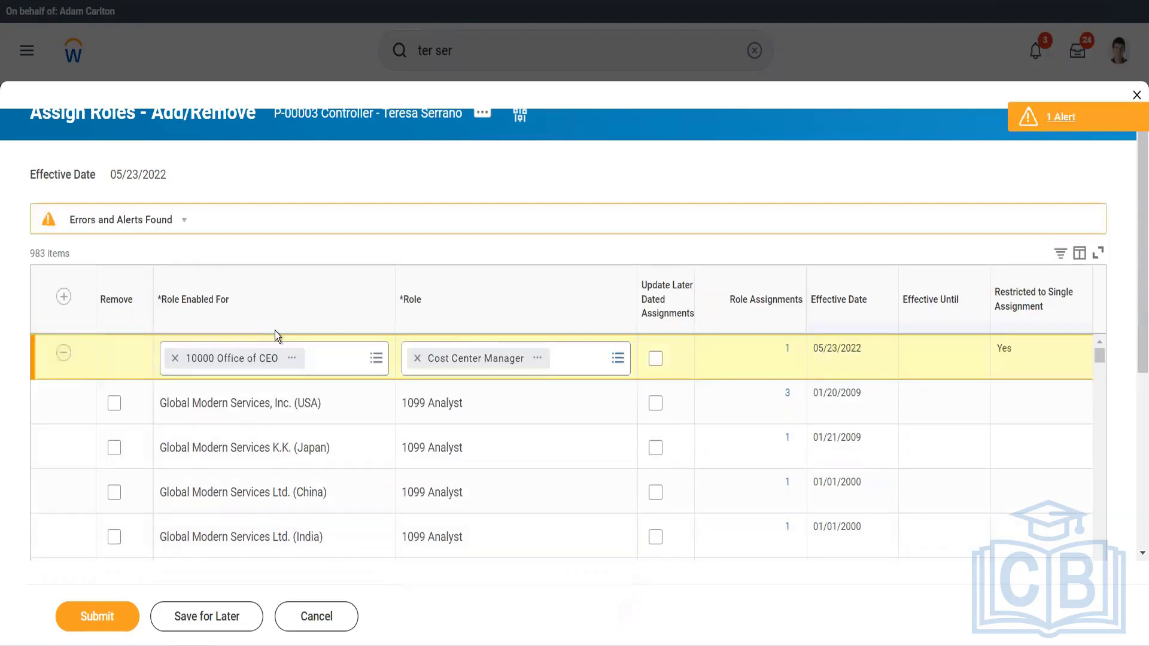
{"action": "left_click", "coordinate": [1051, 123]}
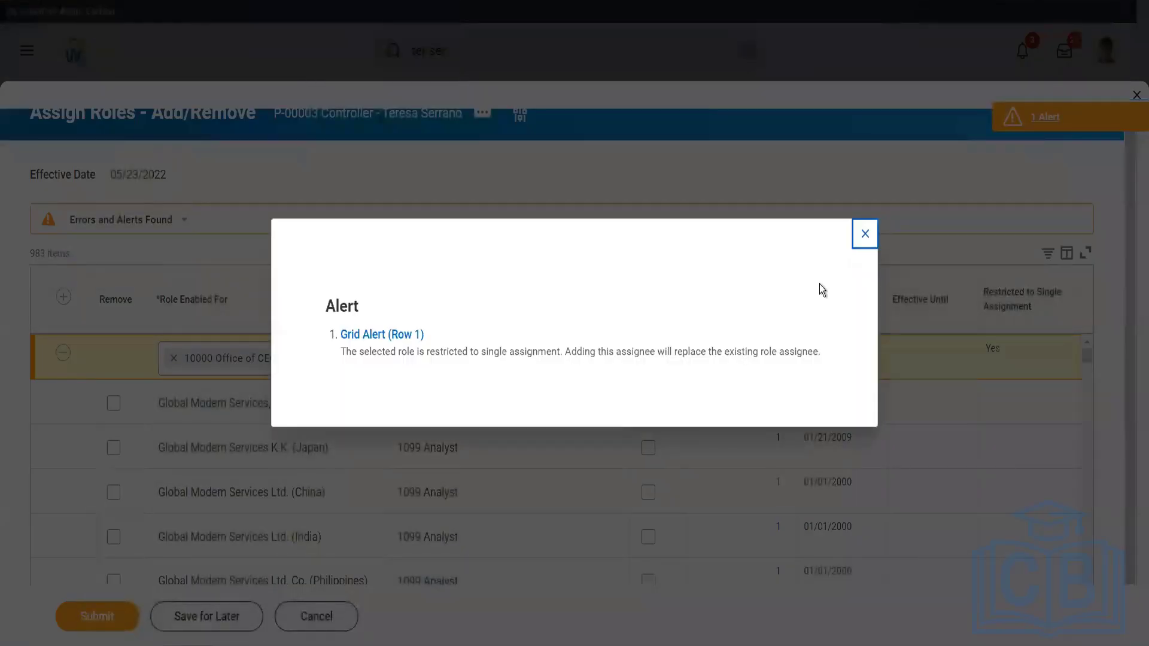
{"action": "left_click", "coordinate": [861, 238]}
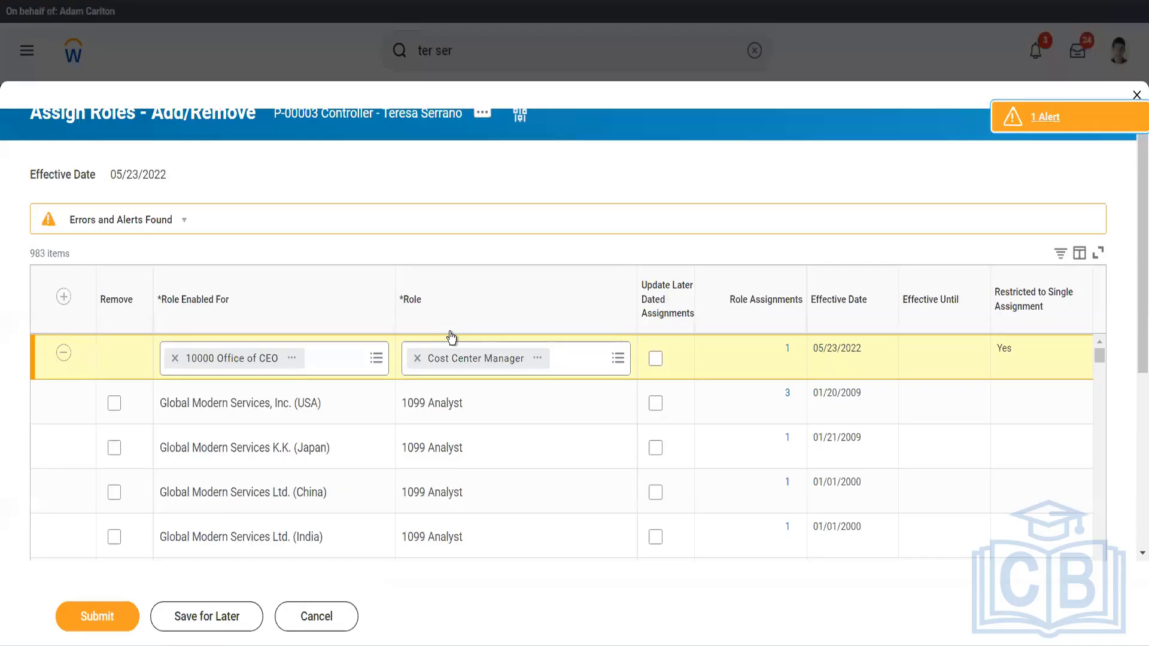
Change the row's Role Enabled For value to the second match, 10000 office of CEO, and submit the role assignment.
{"action": "left_click", "coordinate": [175, 358]}
{"action": "type", "text": "10000"}
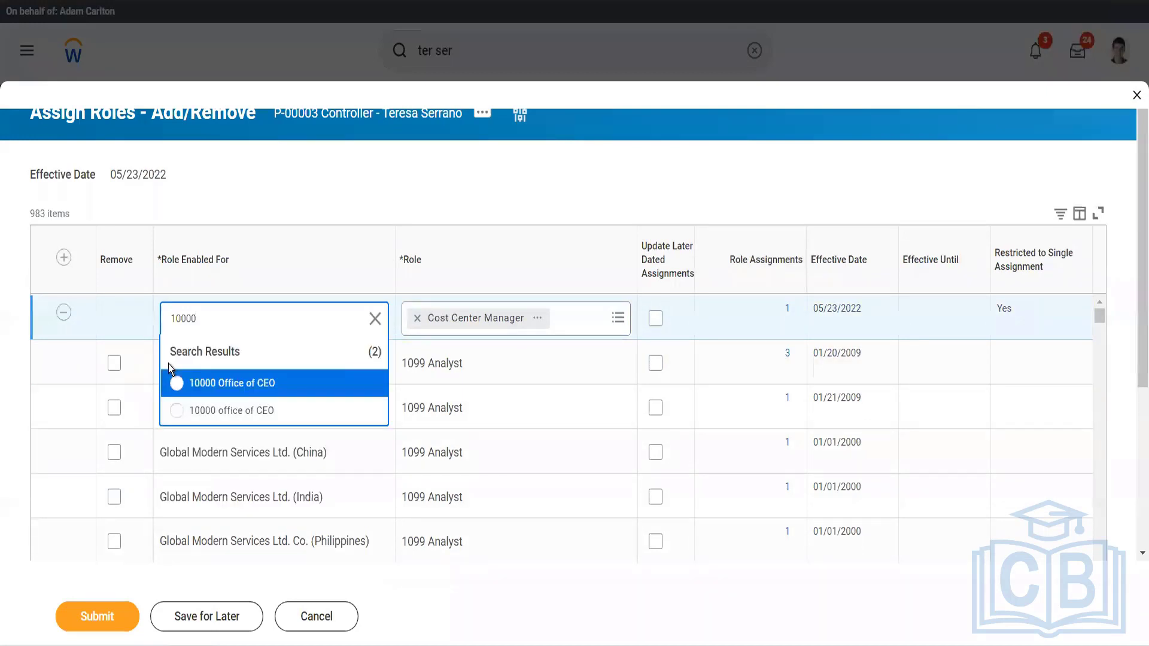
{"action": "left_click", "coordinate": [200, 413]}
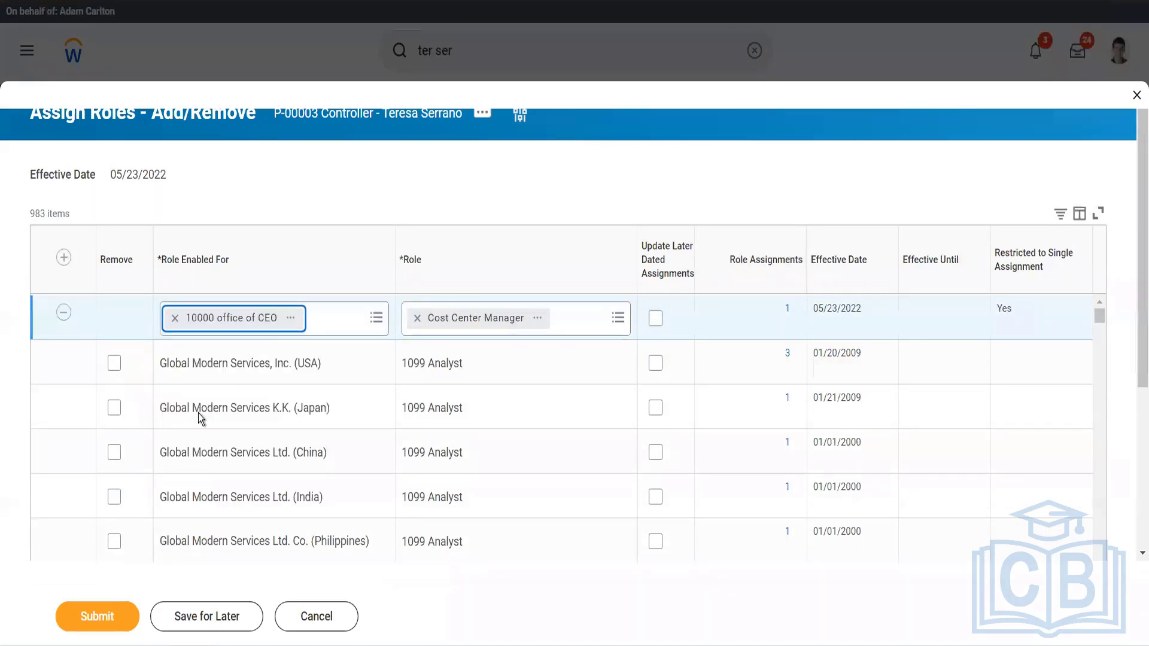
{"action": "left_click", "coordinate": [102, 610]}
{"action": "left_click", "coordinate": [102, 610]}
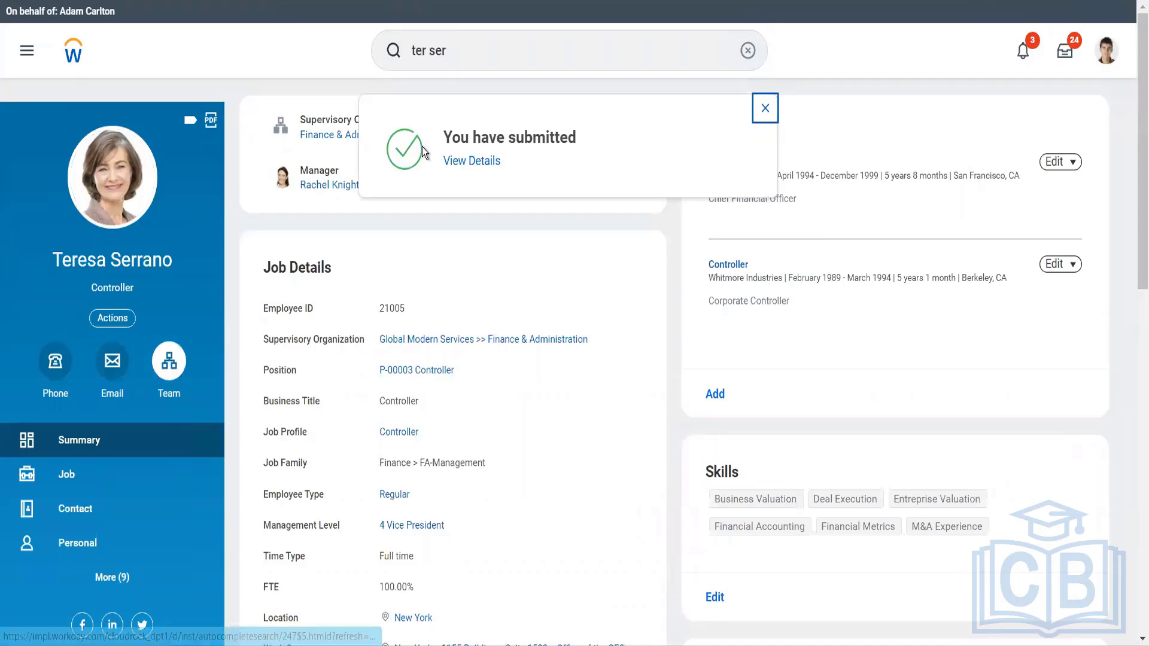
Search for the Reassign Tasks task and open it.
{"action": "left_click", "coordinate": [454, 60]}
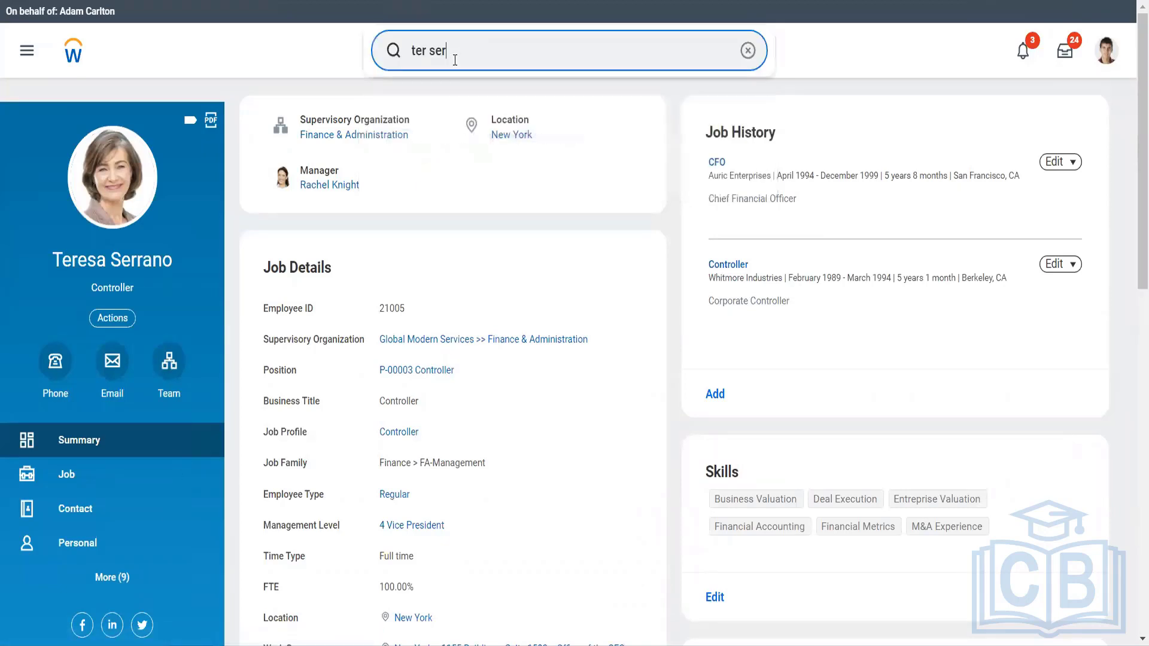
{"action": "triple_click", "coordinate": [441, 53]}
{"action": "type", "text": "re"}
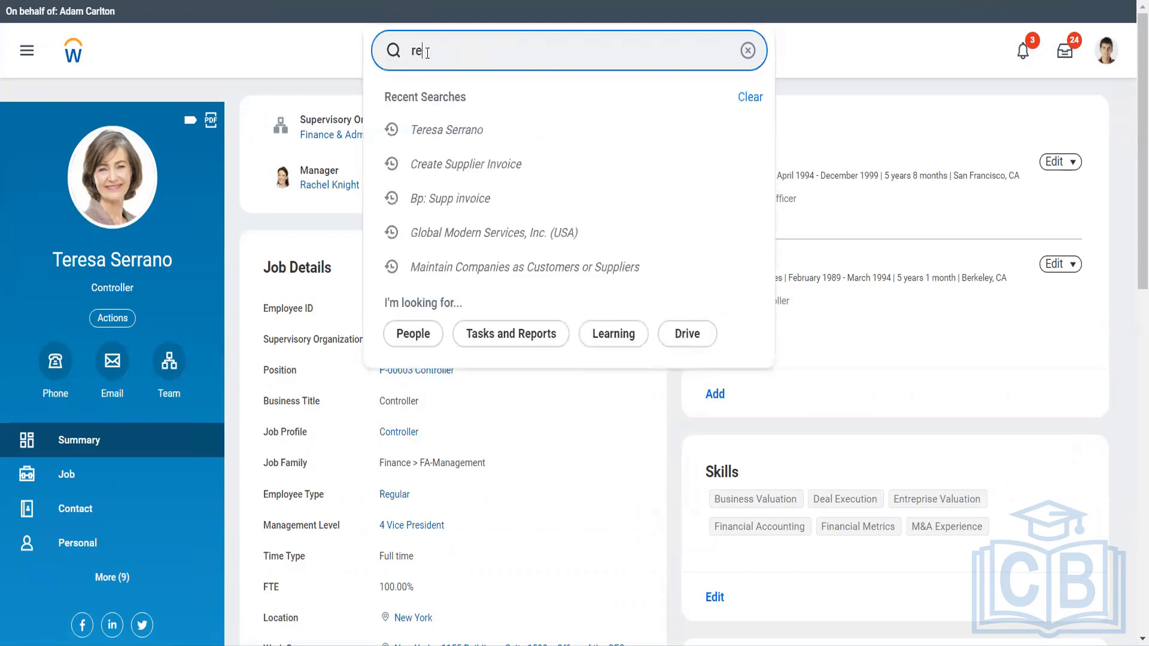
{"action": "type", "text": "ass"}
{"action": "type", "text": "ask"}
{"action": "left_click", "coordinate": [432, 106]}
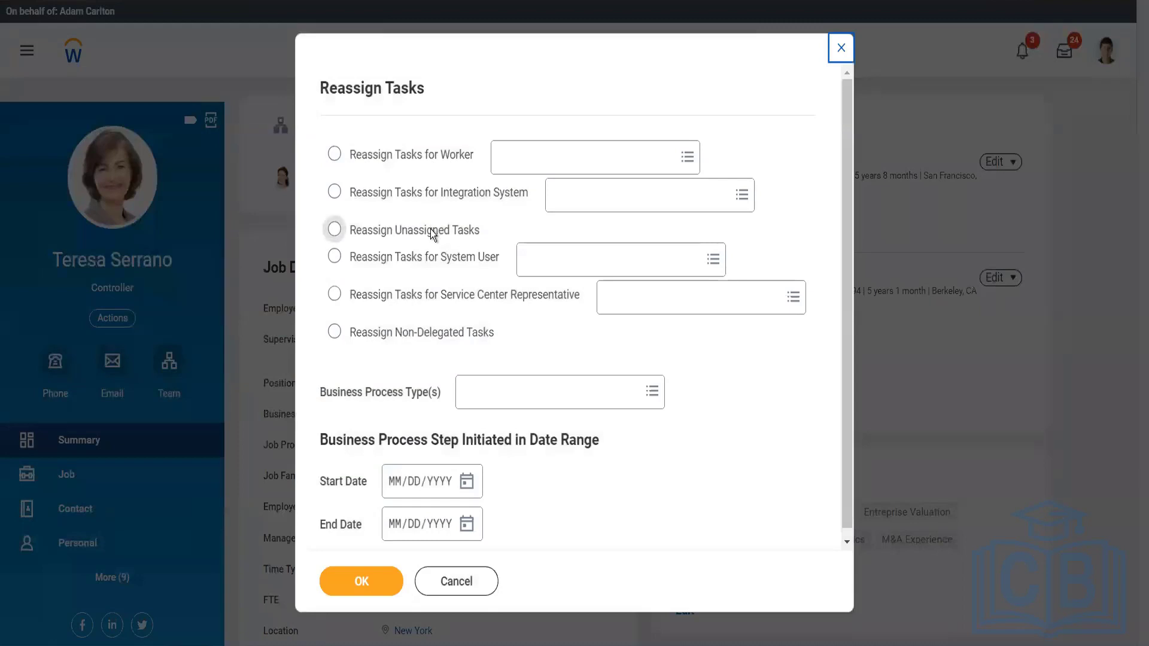
Choose Reassign Unassigned Tasks, try to limit it to the Supplier Invoice Event business process type, and open the task list.
{"action": "left_click", "coordinate": [433, 234]}
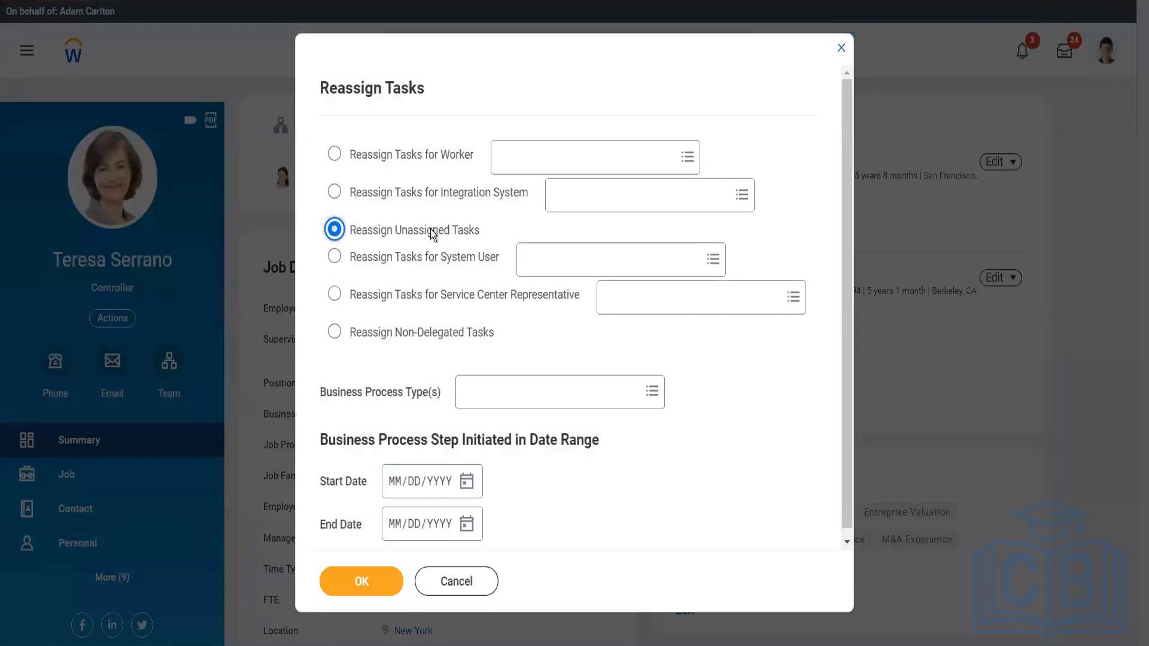
{"action": "left_click", "coordinate": [494, 405]}
{"action": "type", "text": "supp"}
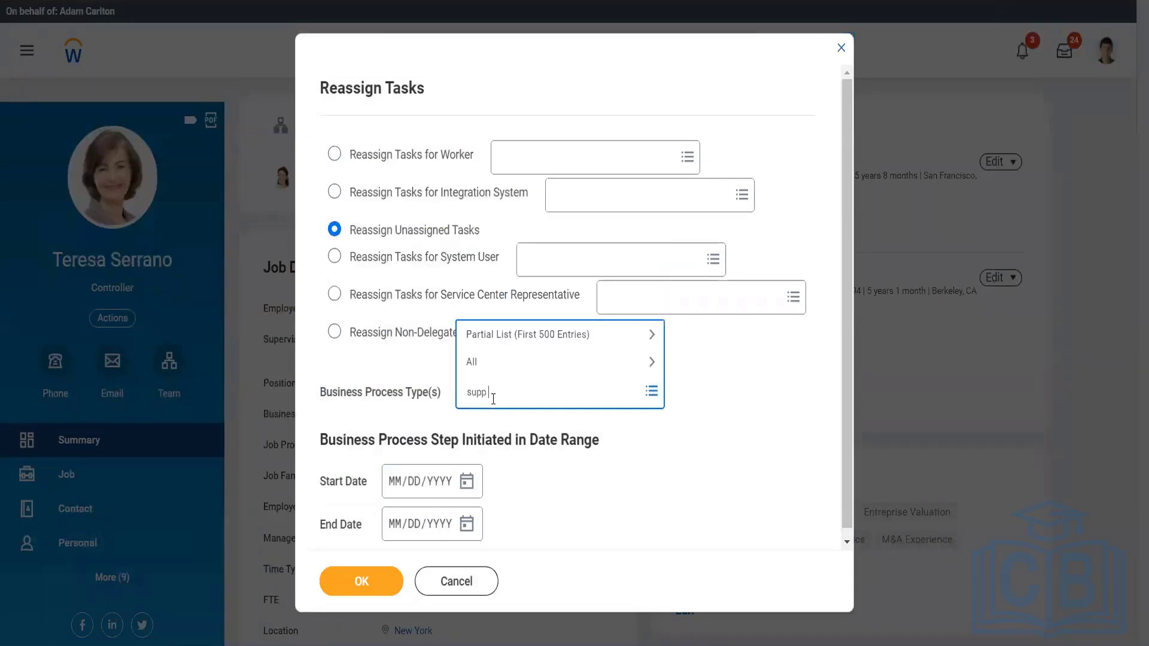
{"action": "type", "text": " inv event"}
{"action": "key", "text": "Return"}
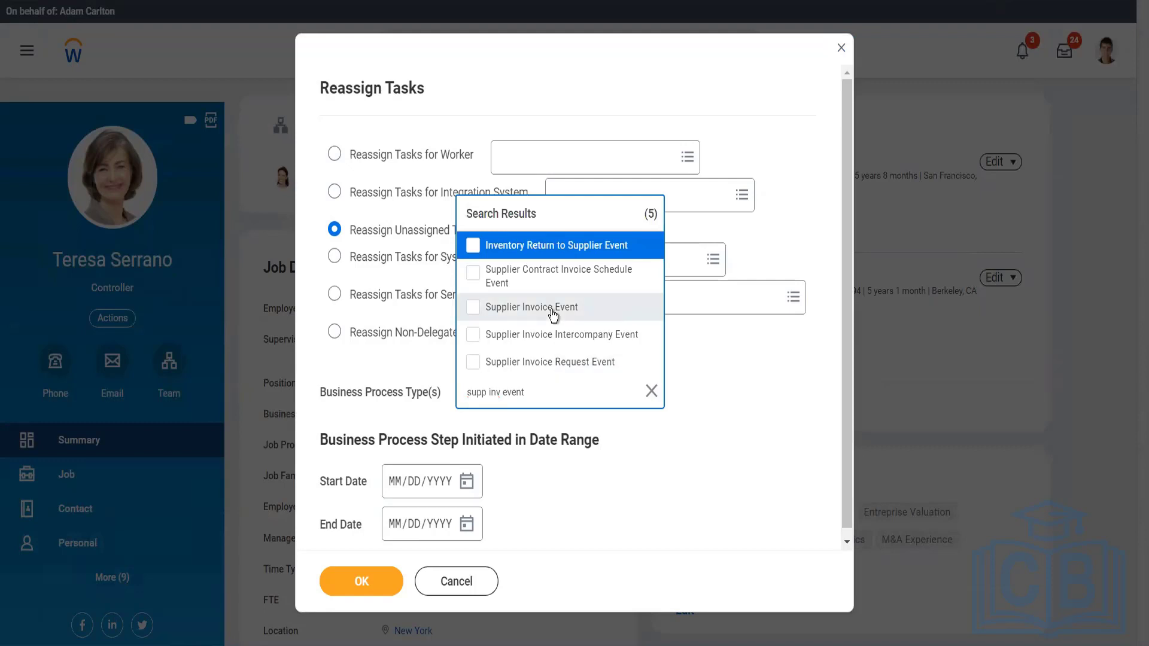
{"action": "left_click", "coordinate": [551, 308]}
{"action": "left_click", "coordinate": [598, 469]}
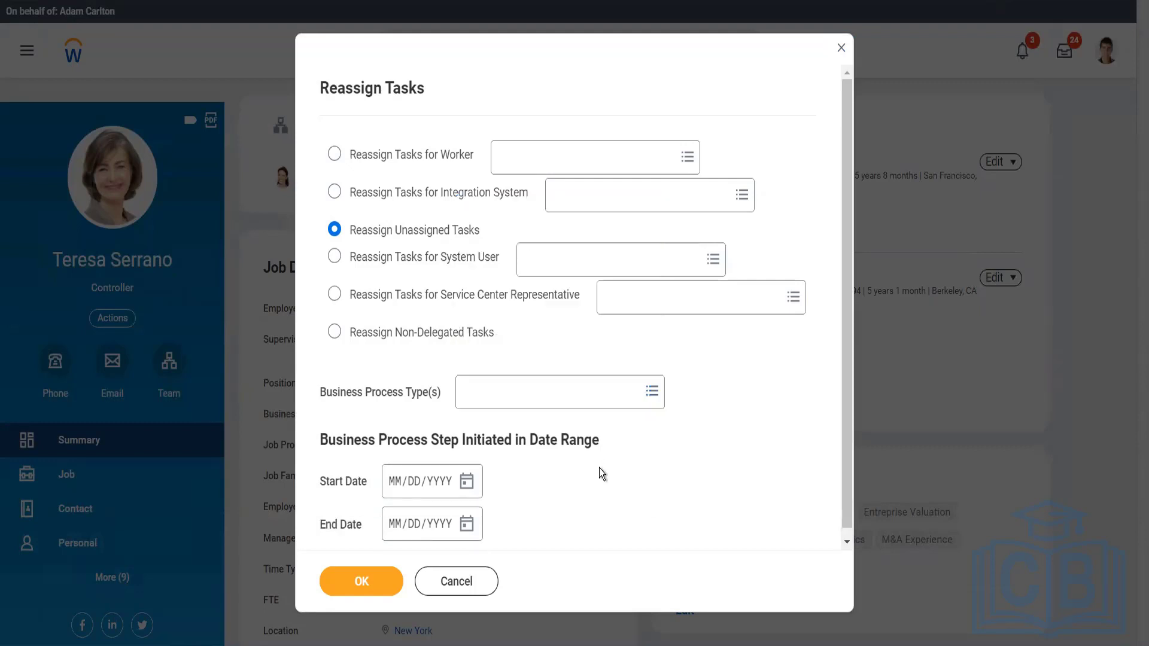
{"action": "left_click", "coordinate": [355, 581]}
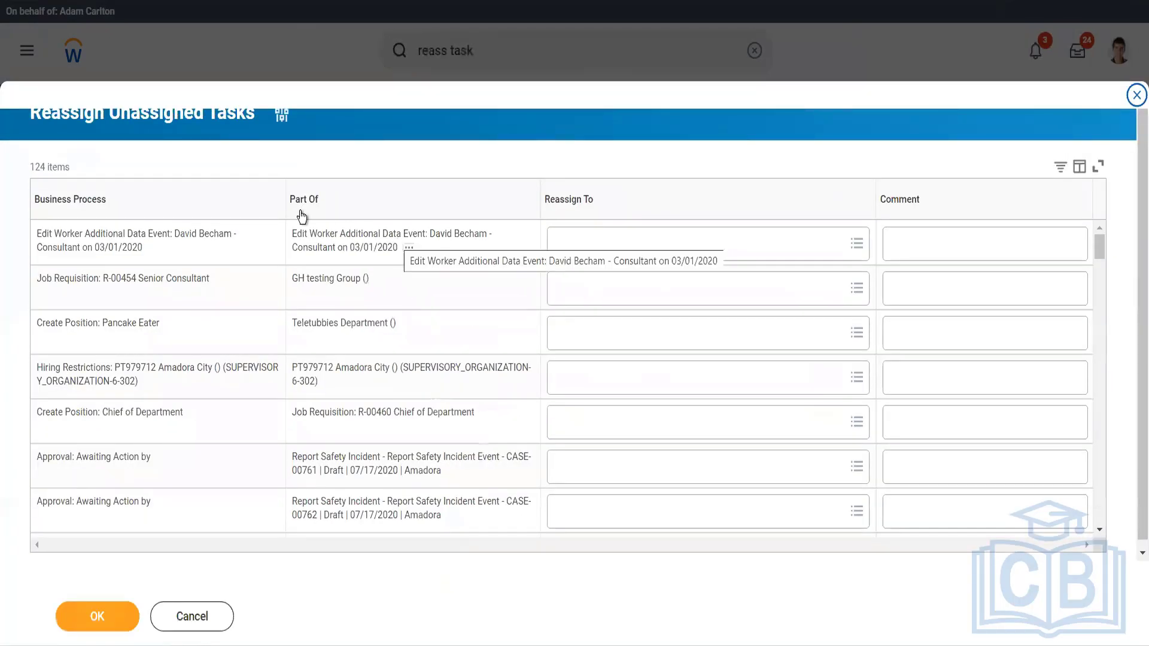
Look for the invoice among the unassigned tasks by searching Business Process filter values for adani and supp inv, then browse the list.
{"action": "left_click", "coordinate": [212, 207]}
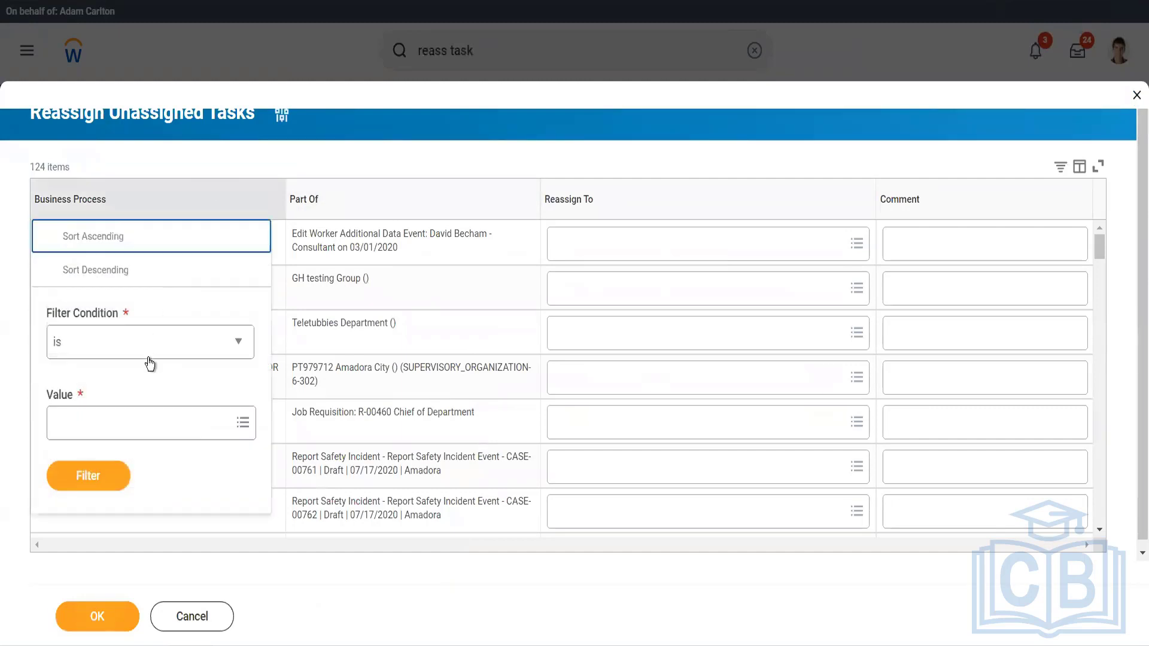
{"action": "left_click", "coordinate": [141, 413]}
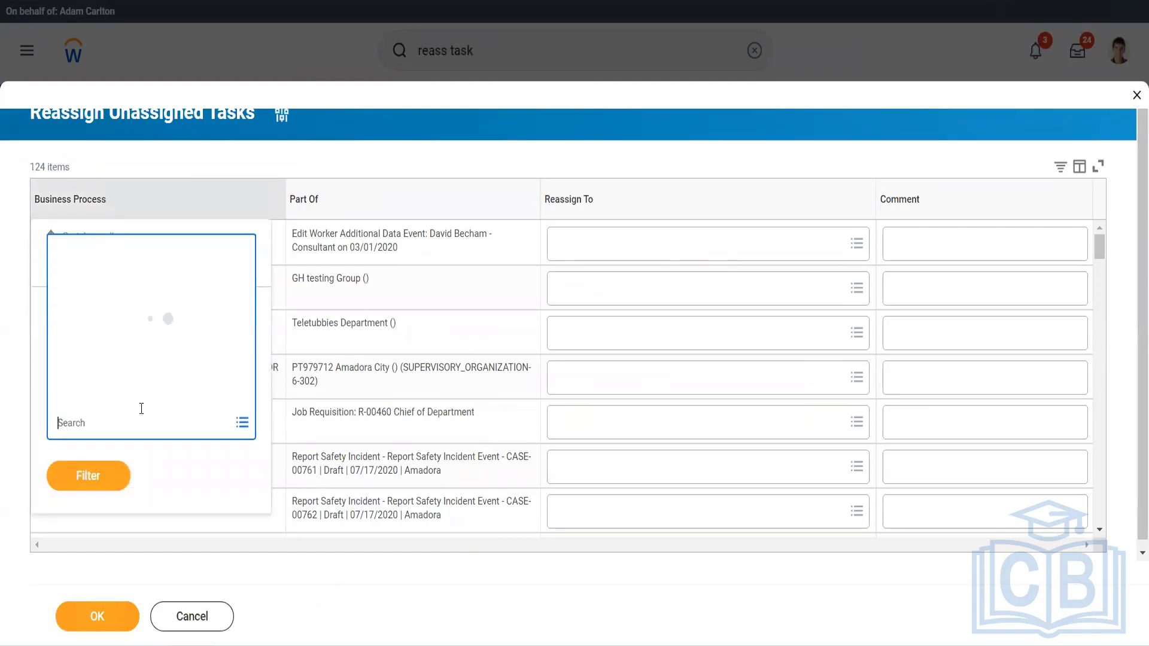
{"action": "type", "text": "adani"}
{"action": "key", "text": "Return"}
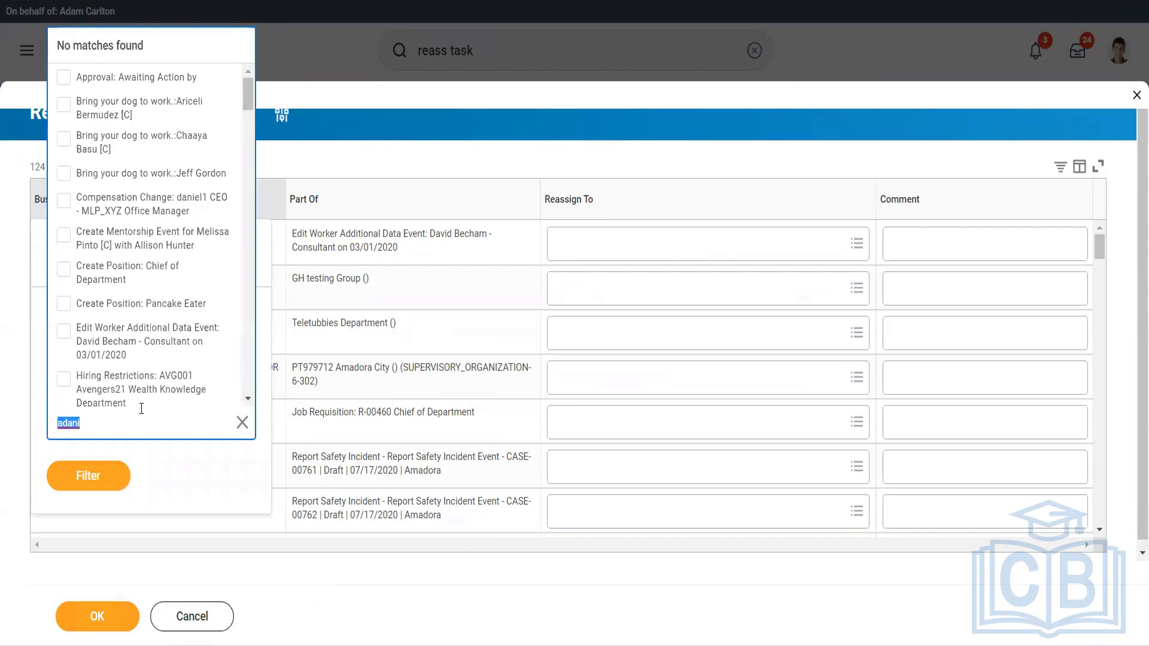
{"action": "type", "text": "supp inv"}
{"action": "key", "text": "Return"}
{"action": "left_click", "coordinate": [378, 164]}
{"action": "scroll", "coordinate": [396, 355], "scroll_direction": "down", "scroll_amount": 5}
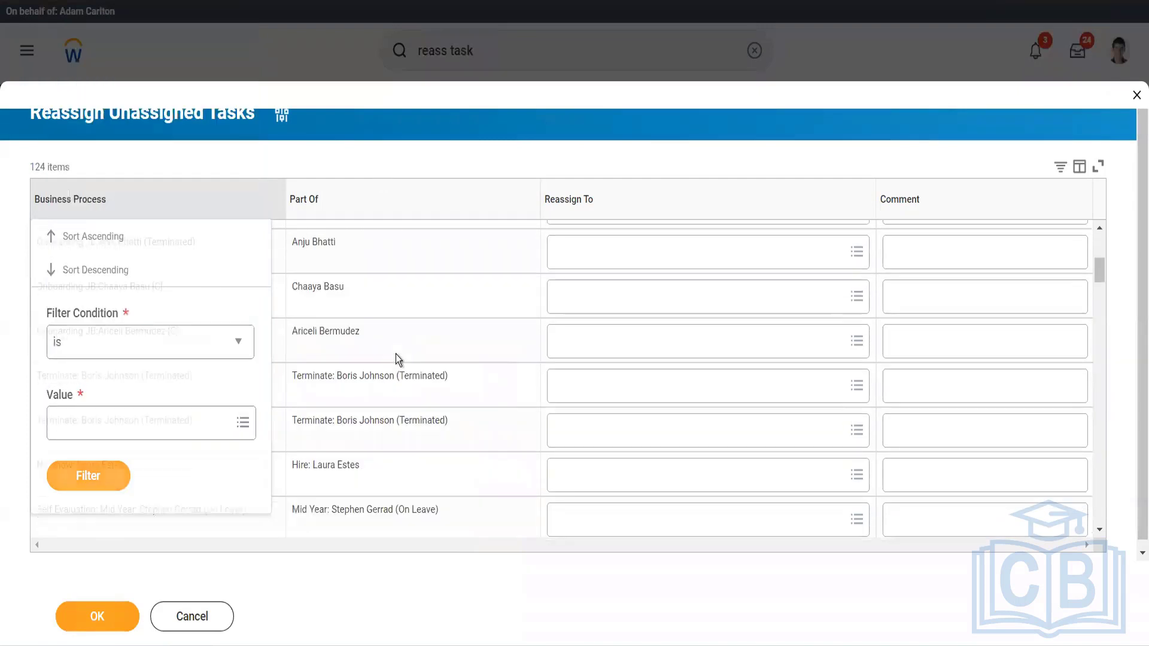
{"action": "scroll", "coordinate": [396, 354], "scroll_direction": "down", "scroll_amount": 10}
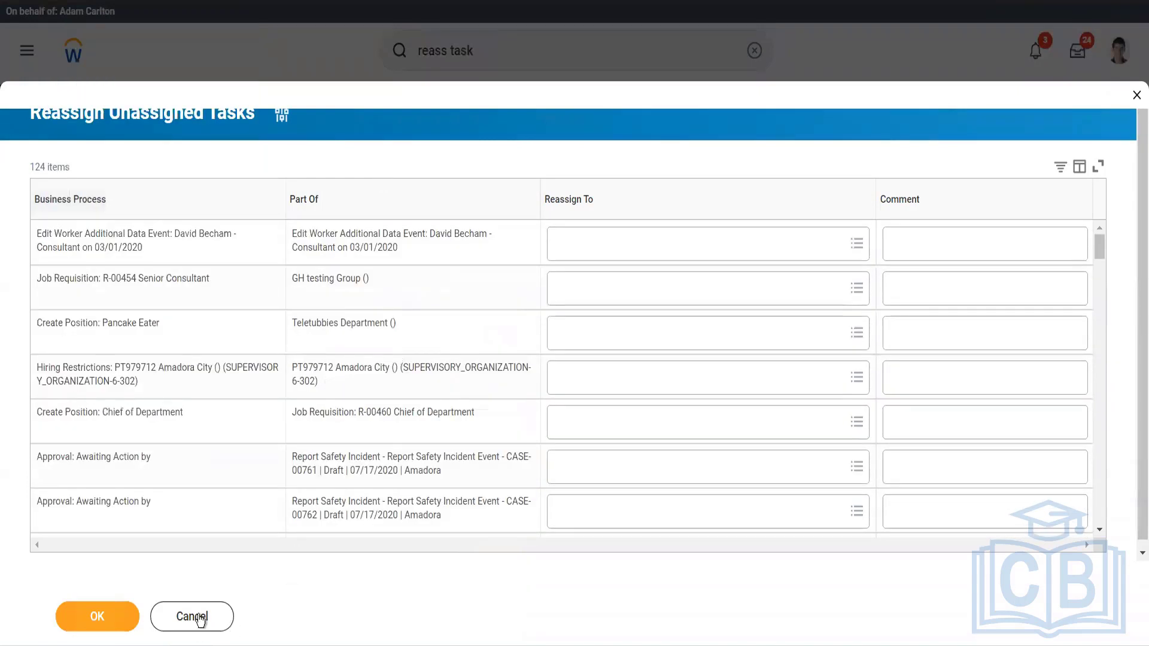
Cancel the unassigned task list without reassigning anything, and open the Find Supplier Invoices report.
{"action": "left_click", "coordinate": [199, 619]}
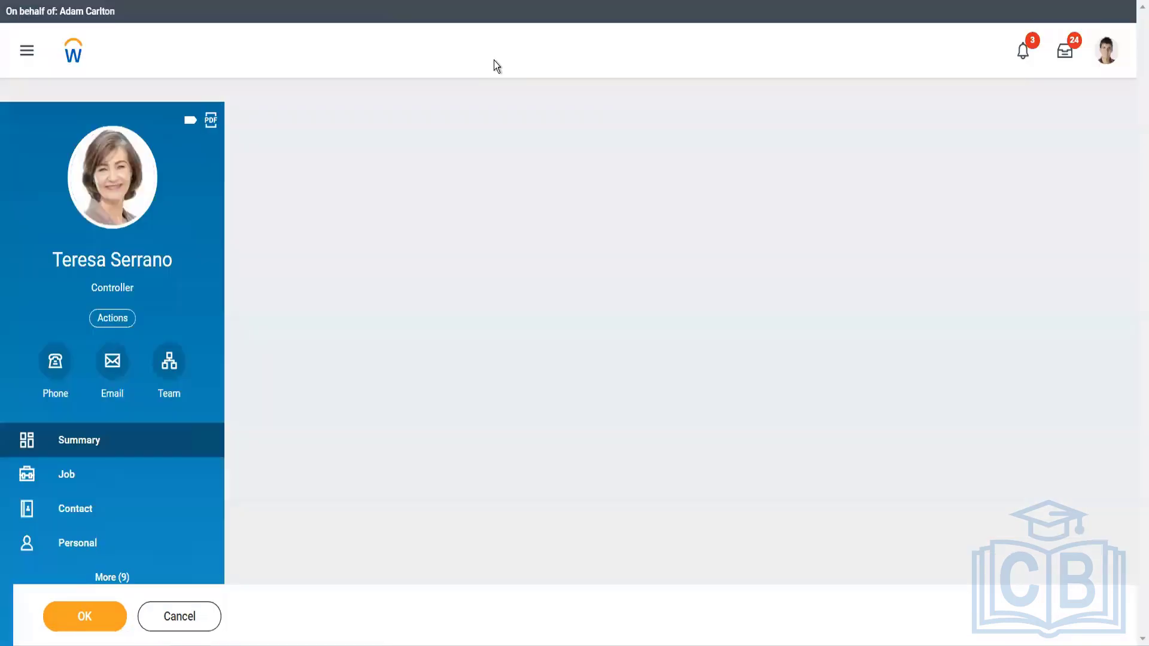
{"action": "left_click", "coordinate": [494, 60]}
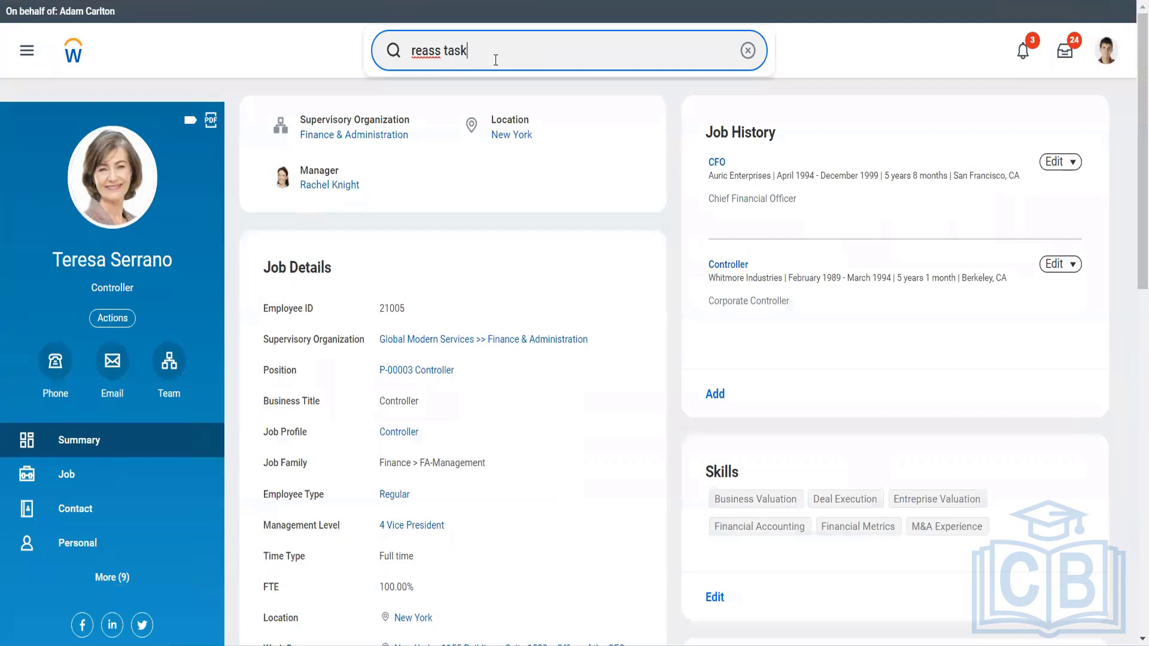
{"action": "key", "text": "ctrl+a"}
{"action": "type", "text": "find supp inv"}
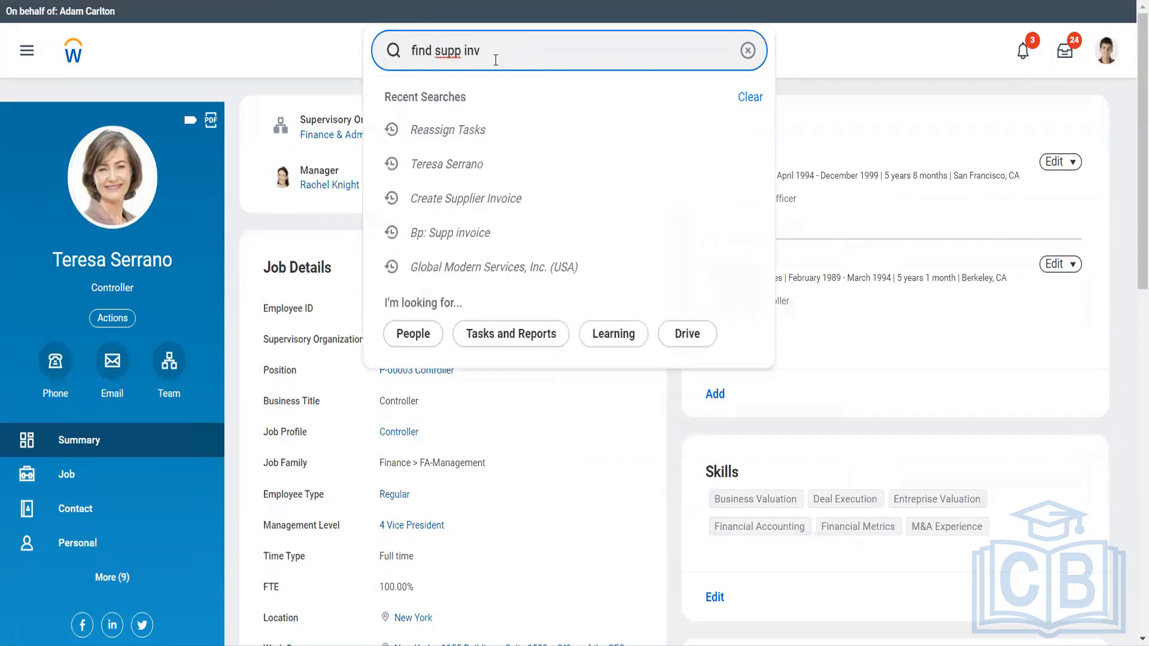
{"action": "key", "text": "Down"}
{"action": "key", "text": "Down"}
{"action": "key", "text": "Down"}
{"action": "key", "text": "Down"}
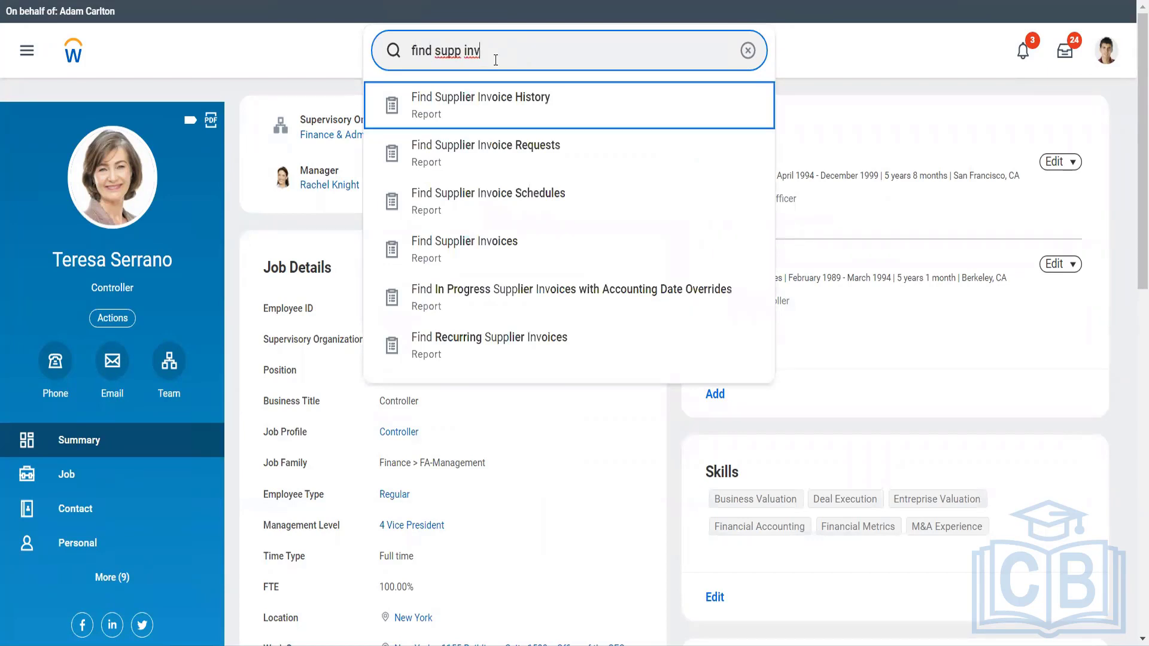
{"action": "key", "text": "Return"}
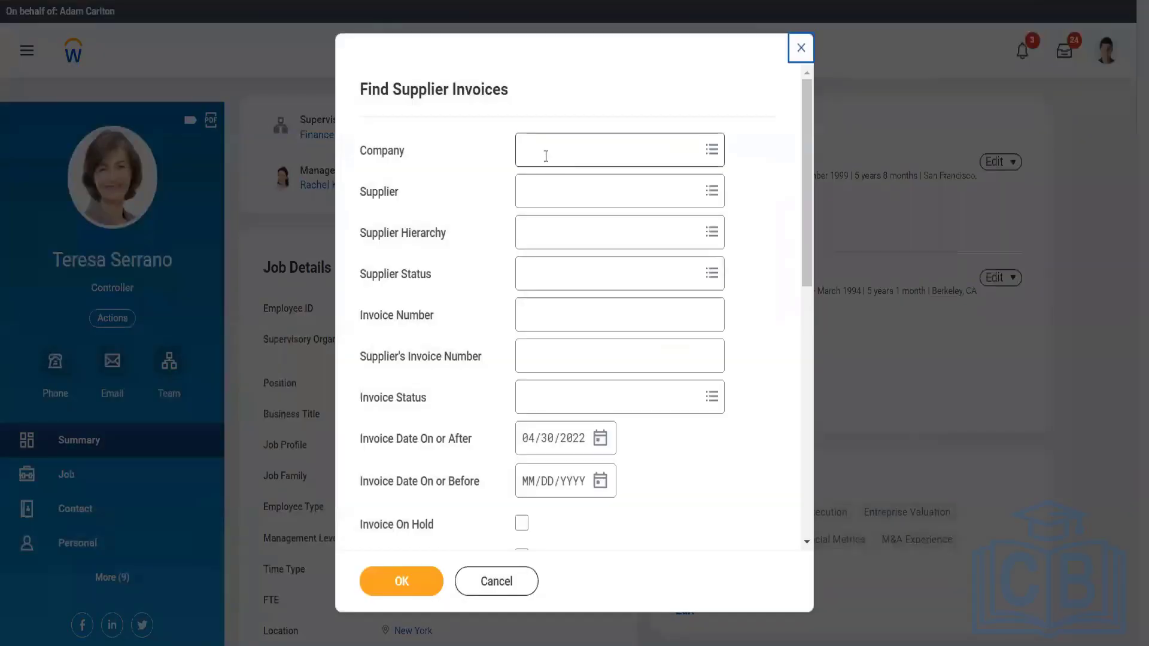
Run the invoice search for company Global Modern Services, Inc. (USA) and supplier Adani ports.
{"action": "left_click", "coordinate": [546, 156]}
{"action": "type", "text": "gms-usa"}
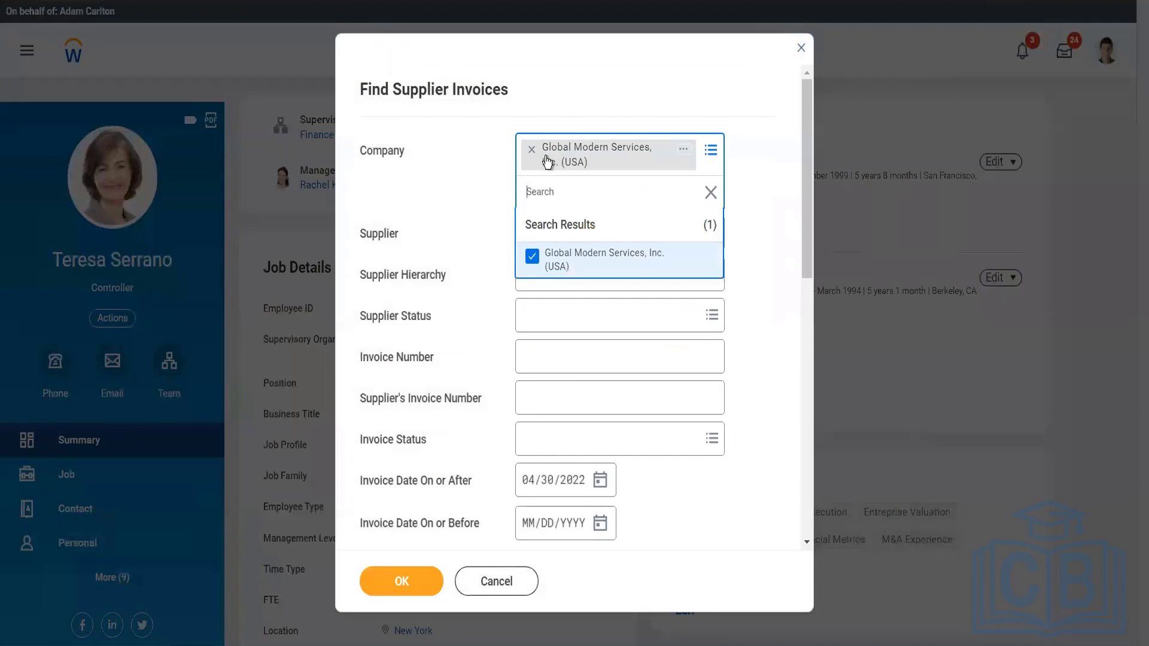
{"action": "left_click", "coordinate": [446, 239]}
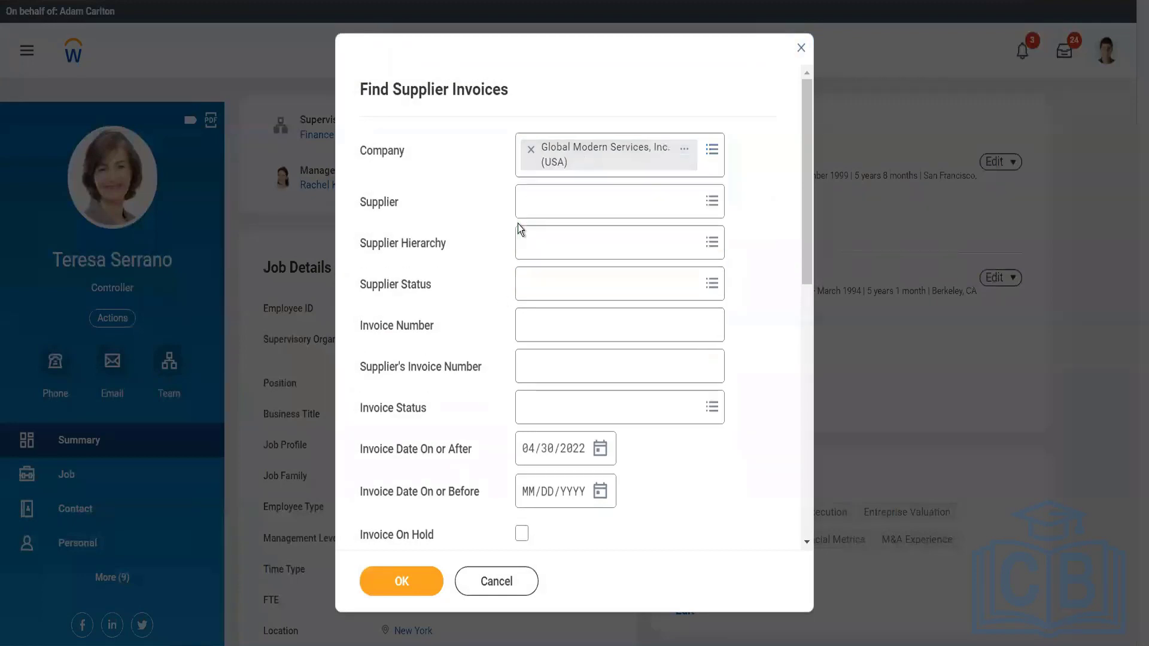
{"action": "left_click", "coordinate": [540, 203]}
{"action": "type", "text": "adani por"}
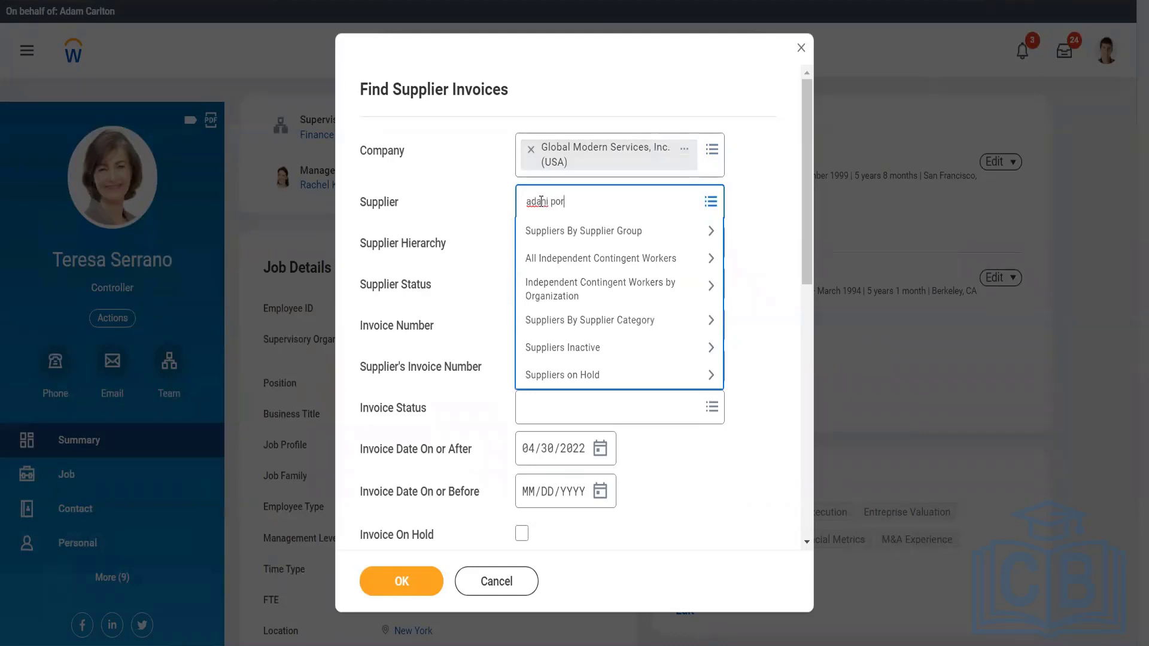
{"action": "key", "text": "Return"}
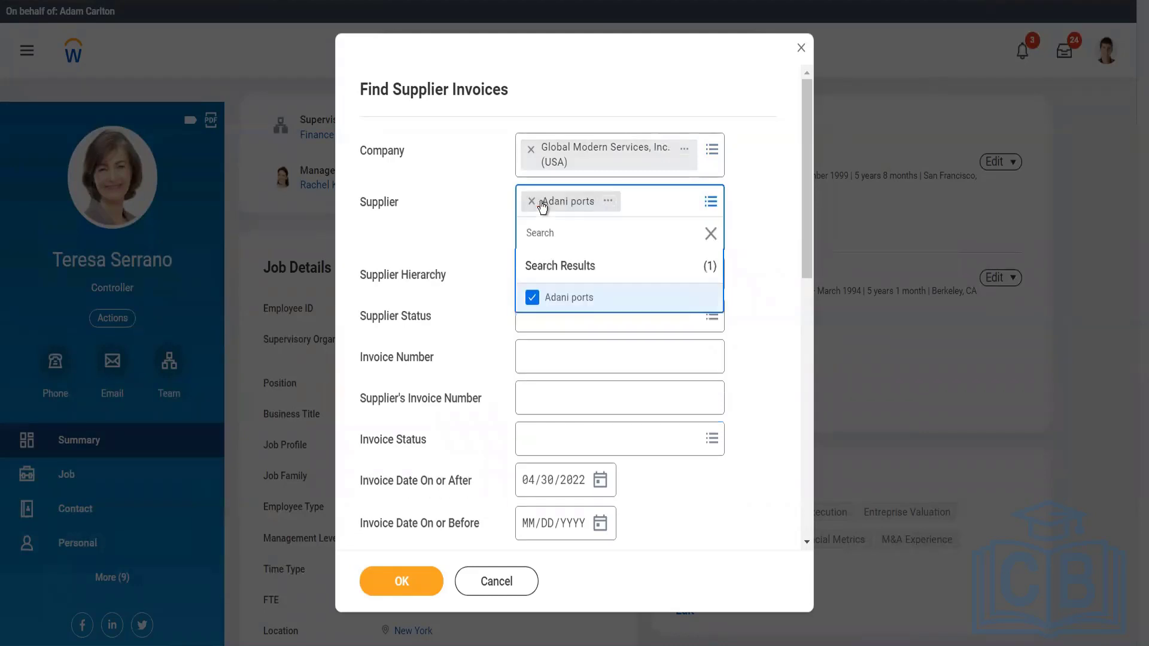
{"action": "left_click", "coordinate": [414, 579]}
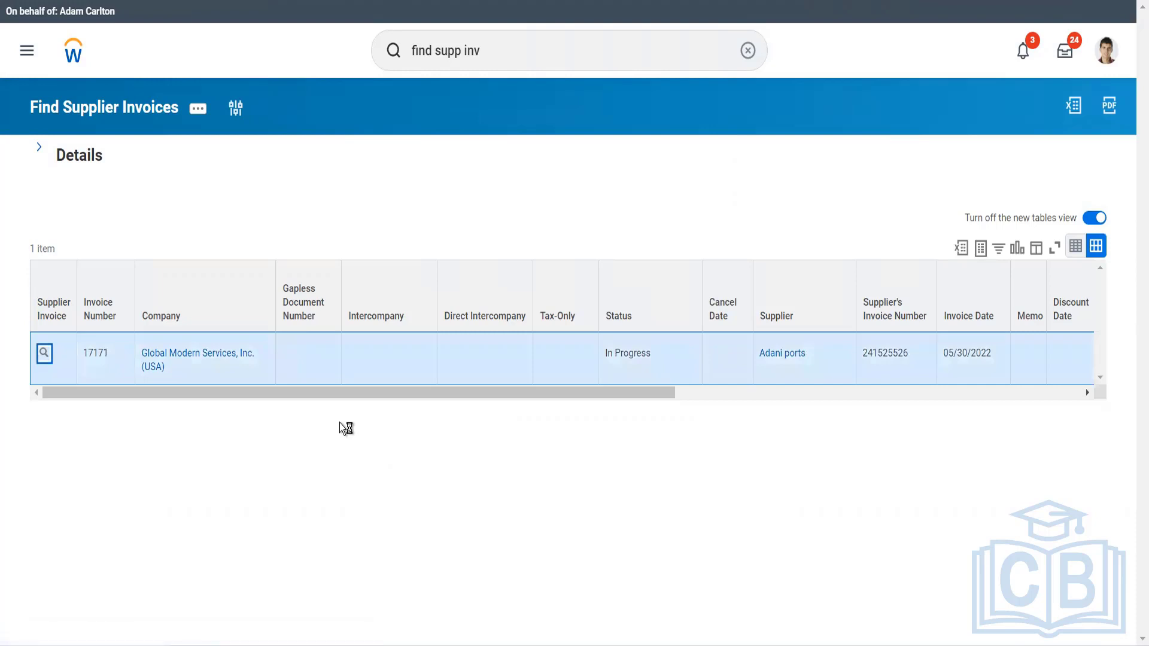
Open the Adani ports invoice and review the approval steps in its process history.
{"action": "scroll", "coordinate": [339, 422], "scroll_direction": "down", "scroll_amount": 5}
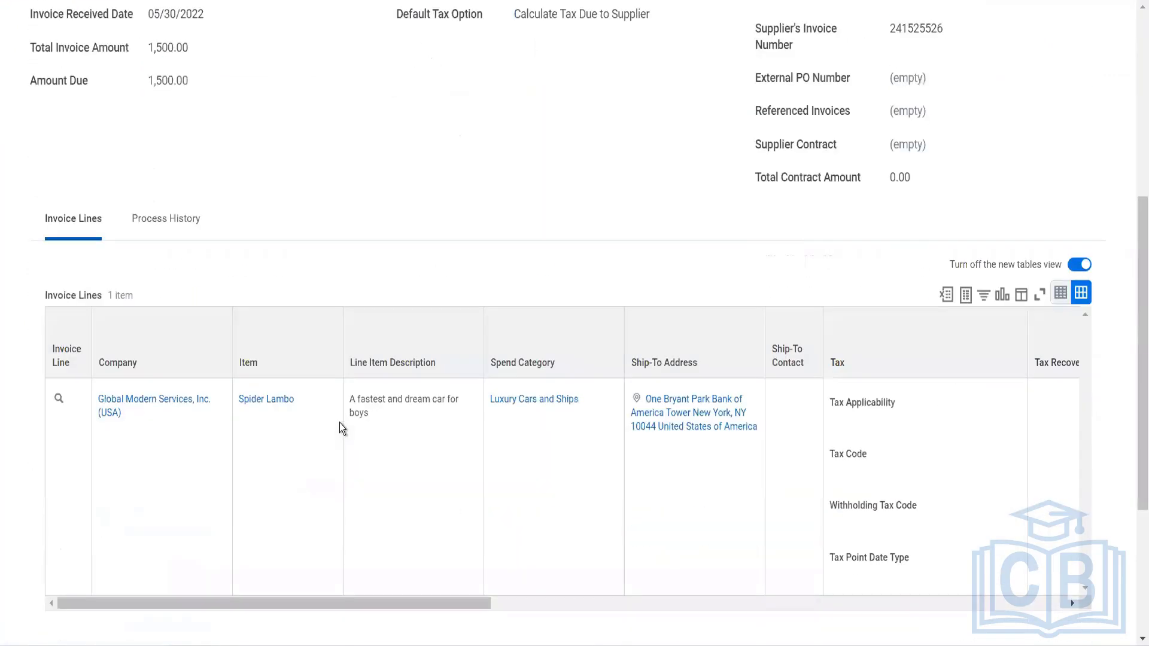
{"action": "left_click", "coordinate": [188, 234]}
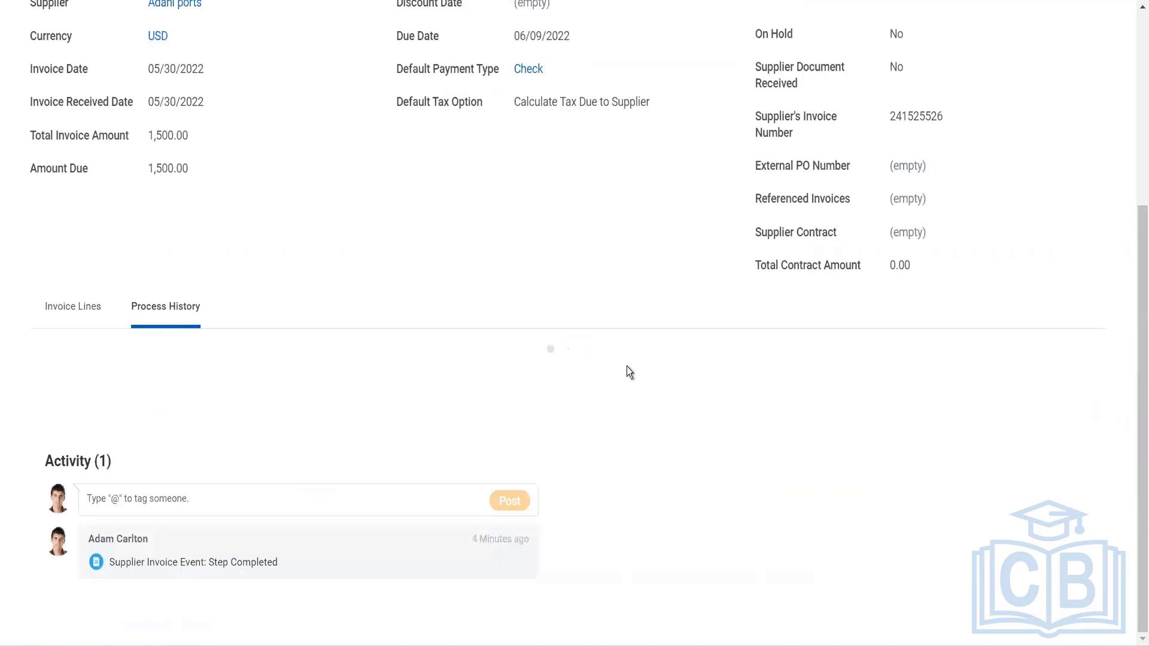
{"action": "scroll", "coordinate": [627, 366], "scroll_direction": "down", "scroll_amount": 5}
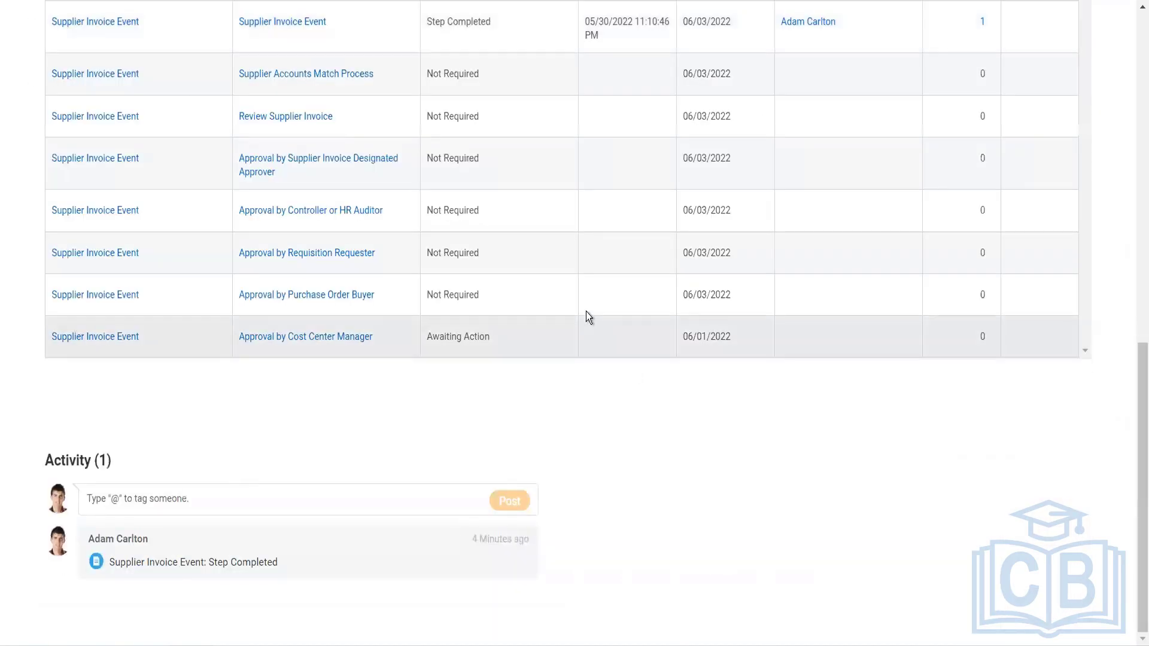
{"action": "scroll", "coordinate": [587, 314], "scroll_direction": "up", "scroll_amount": 6}
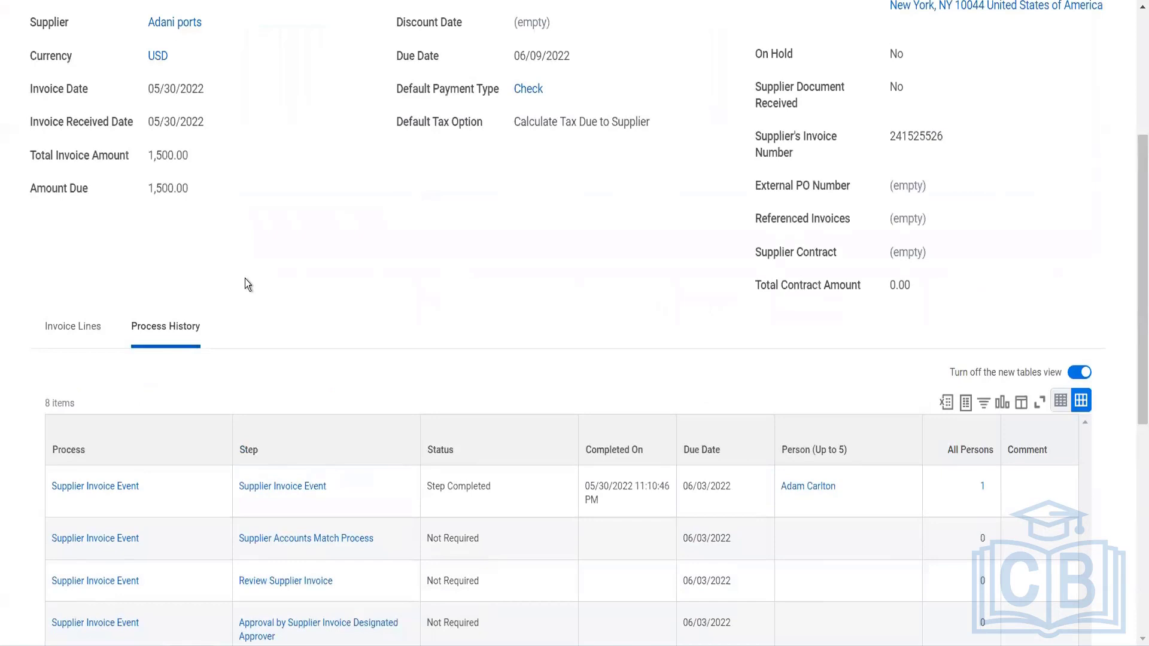
Check the cost center on the Spider Lambo invoice line and open that cost center's role assignments.
{"action": "left_click", "coordinate": [86, 340]}
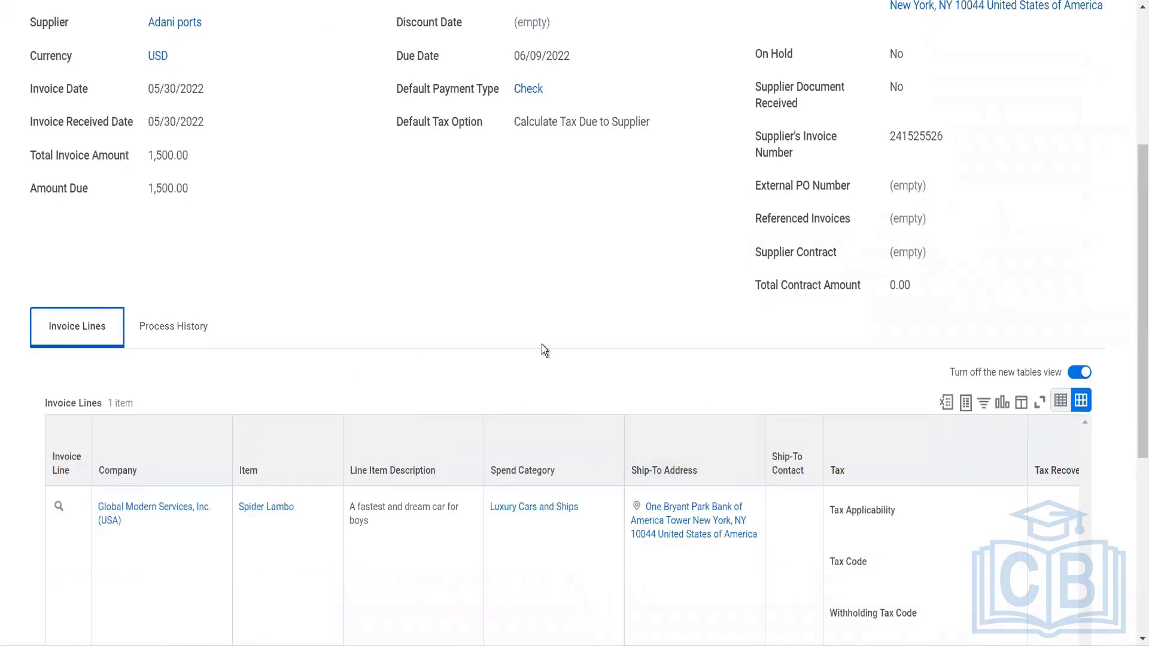
{"action": "scroll", "coordinate": [541, 346], "scroll_direction": "down", "scroll_amount": 5}
{"action": "scroll", "coordinate": [647, 292], "scroll_direction": "right", "scroll_amount": 10}
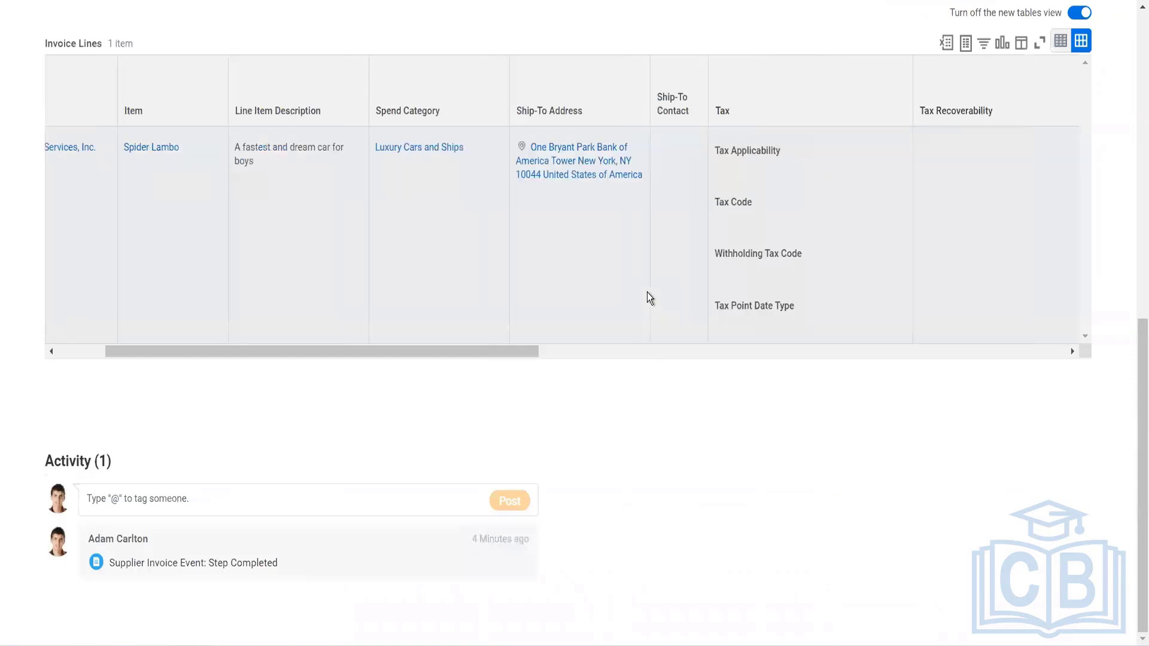
{"action": "scroll", "coordinate": [647, 292], "scroll_direction": "right", "scroll_amount": 5}
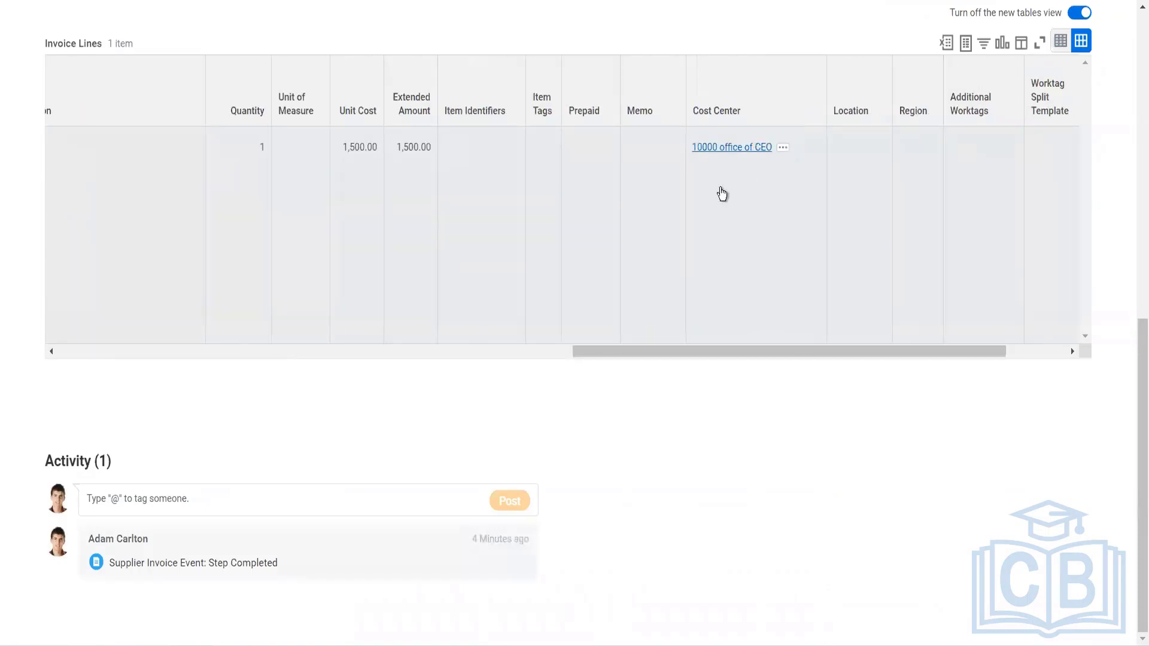
{"action": "left_click", "coordinate": [675, 214]}
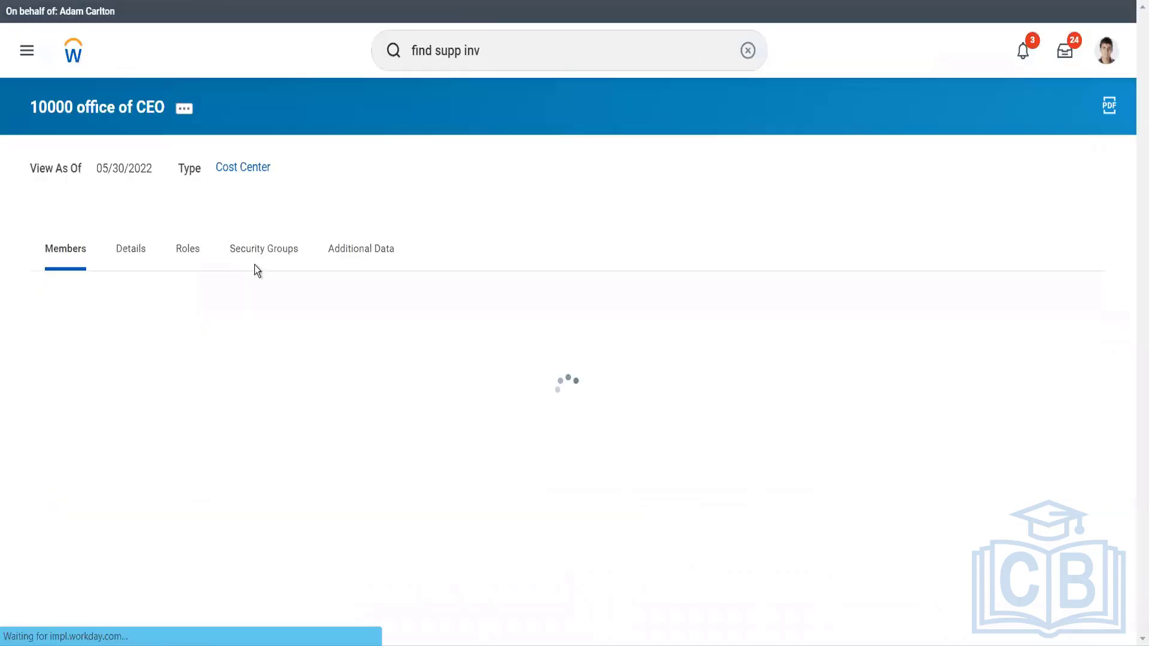
{"action": "left_click", "coordinate": [201, 251]}
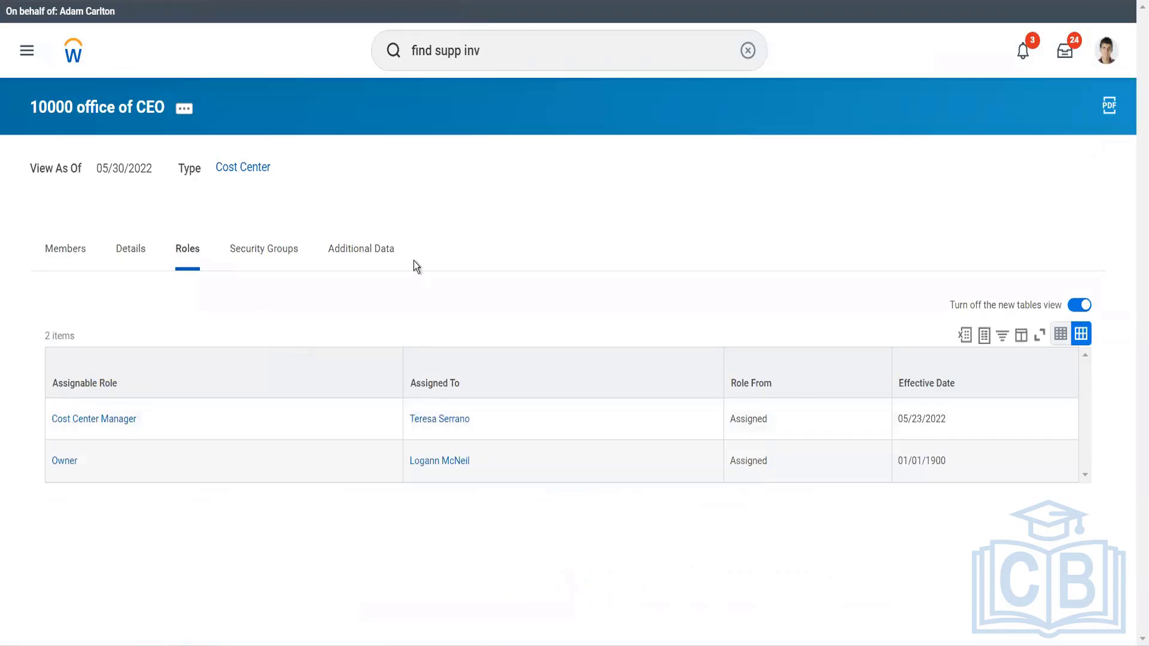
Search for the Unassigned Tasks report and open it.
{"action": "left_click_drag", "start_coordinate": [502, 61], "coordinate": [401, 60]}
{"action": "type", "text": "unass task"}
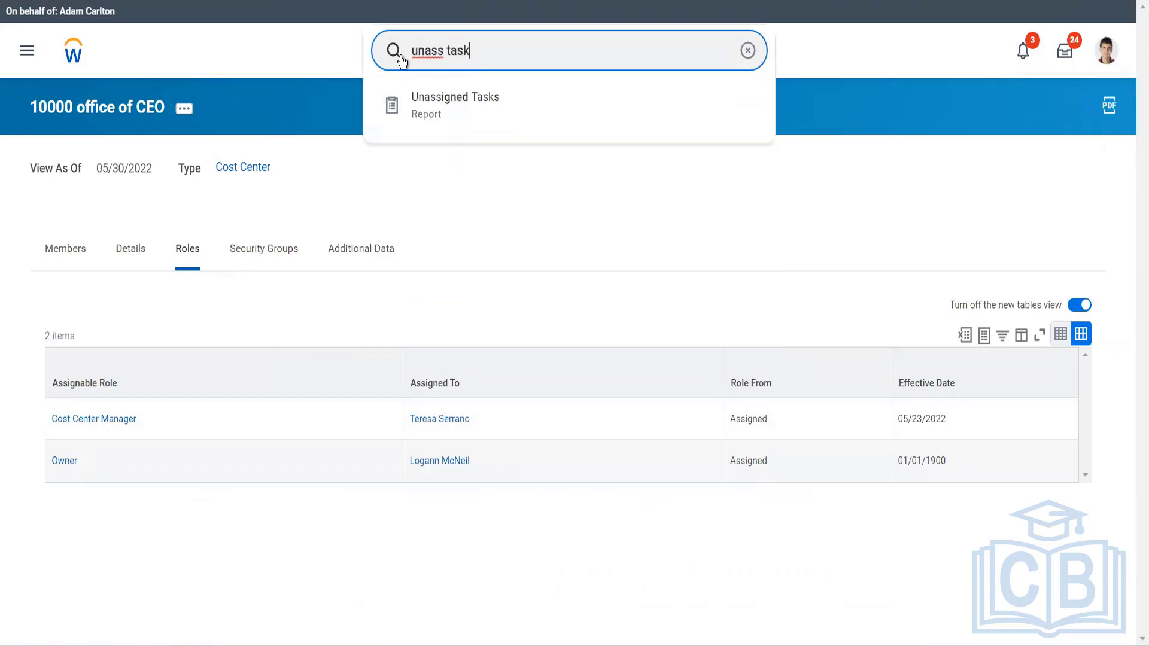
{"action": "key", "text": "Down"}
{"action": "key", "text": "Return"}
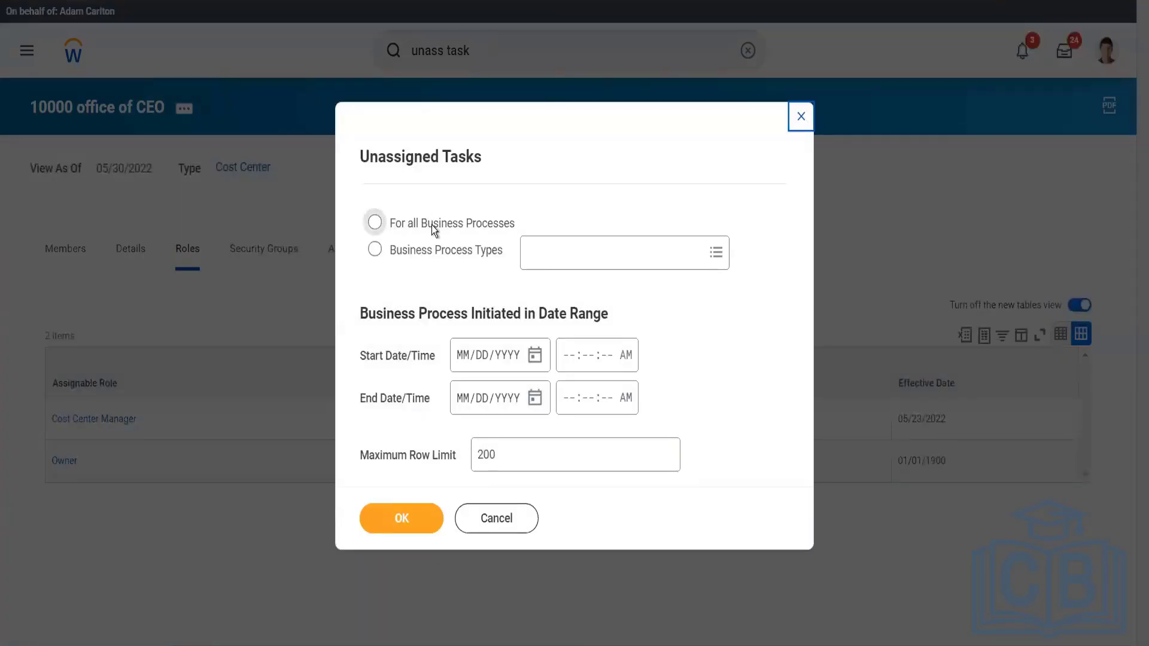
Limit the report to the Supplier Invoice Event business process type and run it.
{"action": "left_click", "coordinate": [435, 247]}
{"action": "left_click", "coordinate": [547, 249]}
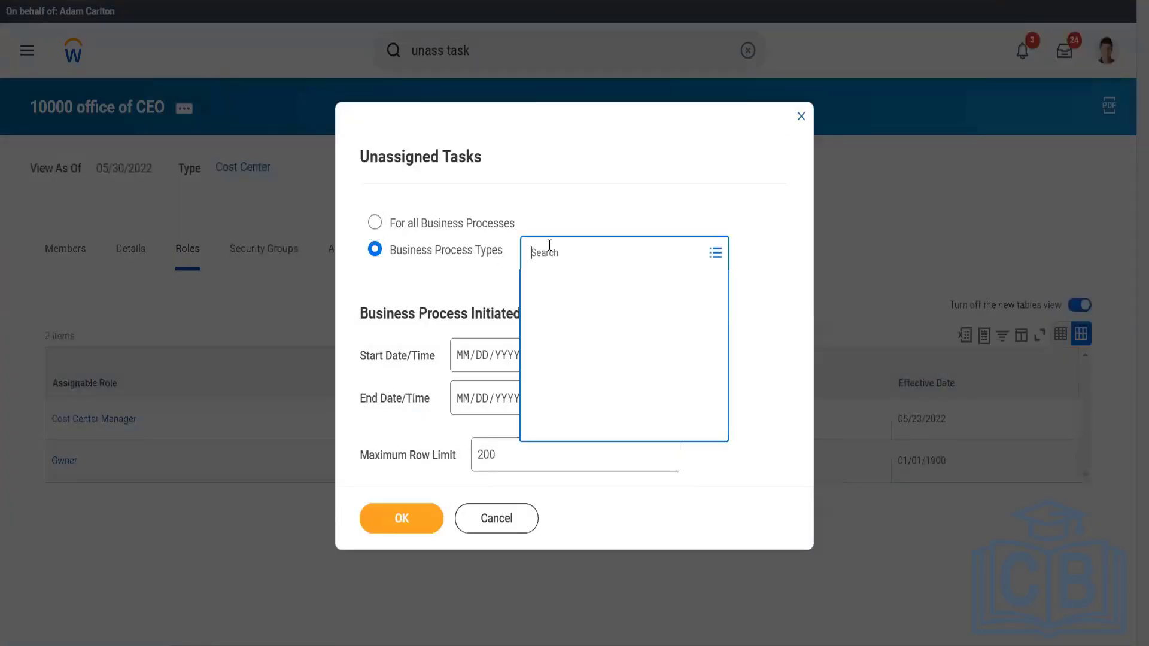
{"action": "type", "text": "supp inv ebe"}
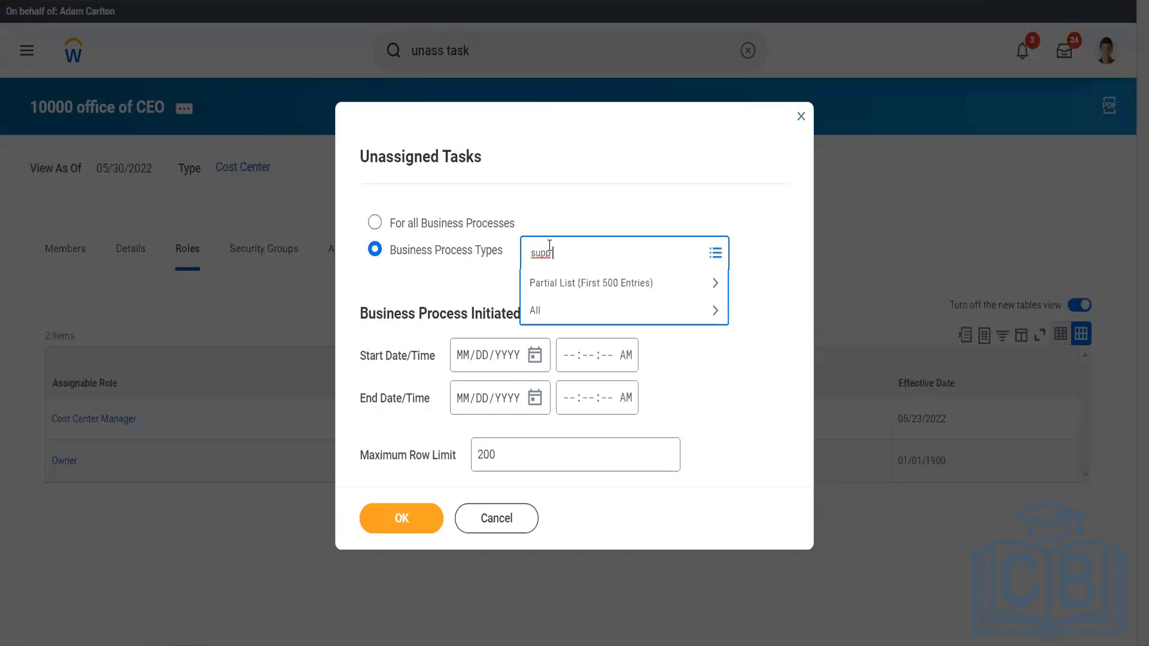
{"action": "key", "text": "BackSpace"}
{"action": "key", "text": "BackSpace"}
{"action": "type", "text": "vent"}
{"action": "key", "text": "Return"}
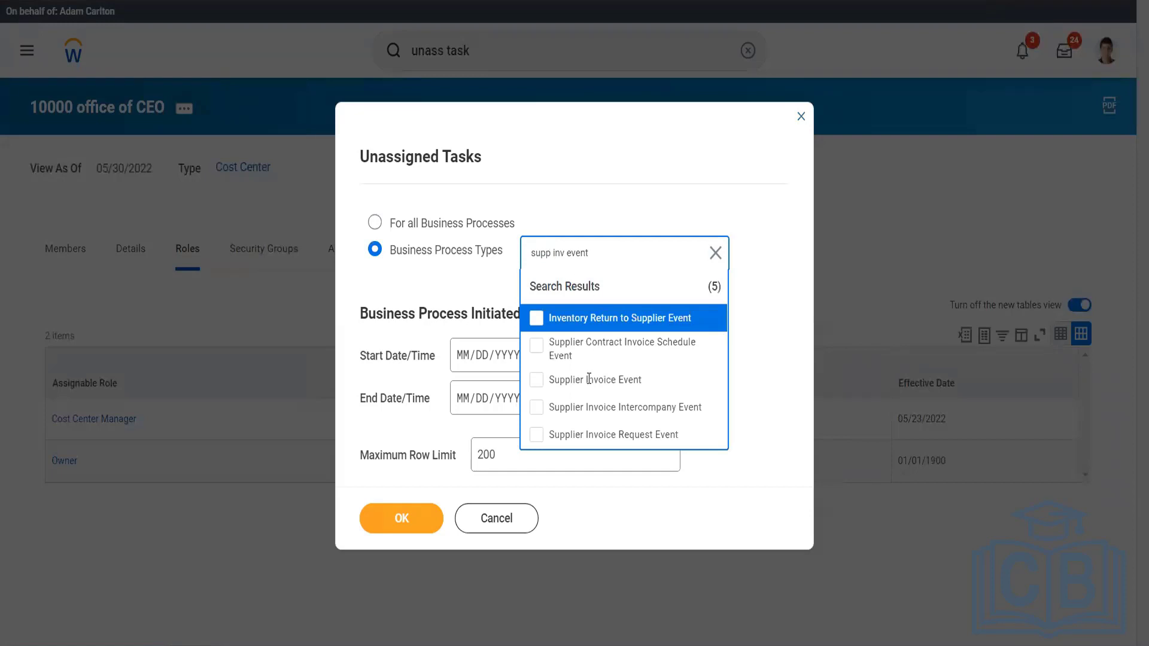
{"action": "left_click", "coordinate": [590, 381]}
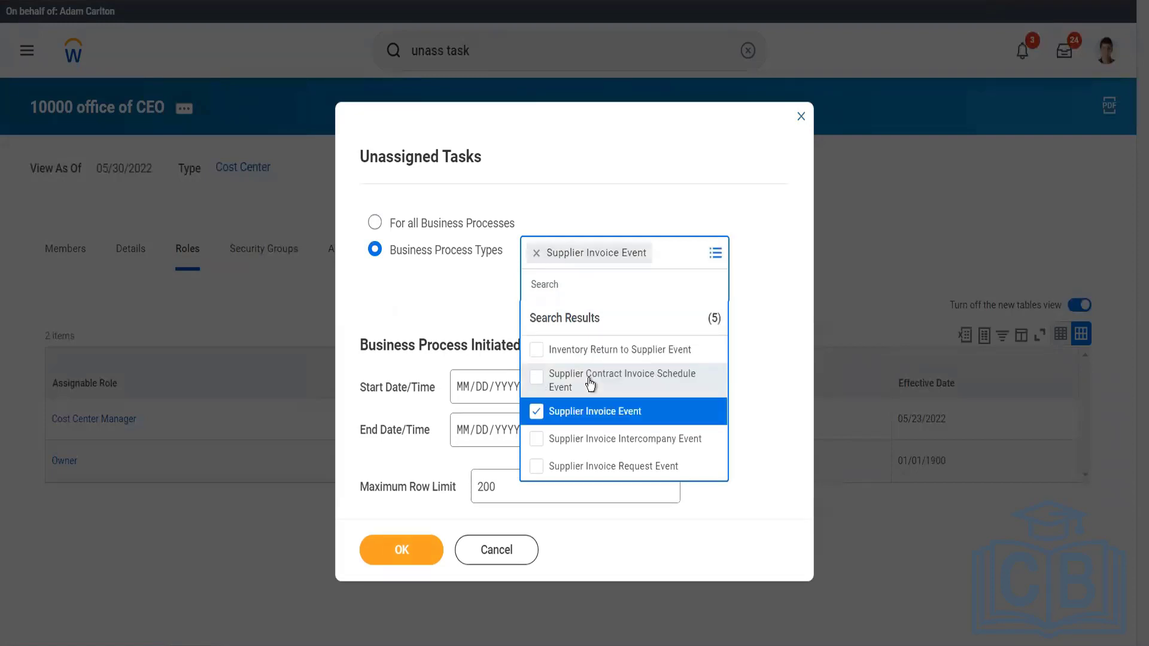
{"action": "left_click", "coordinate": [579, 202]}
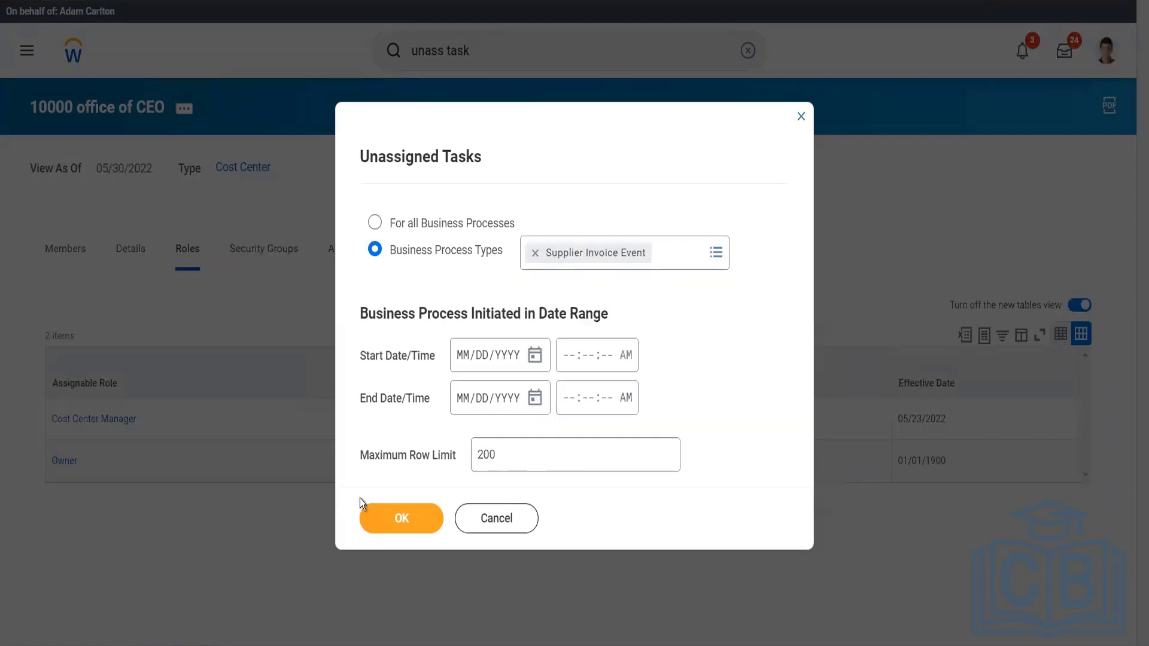
{"action": "left_click", "coordinate": [400, 506]}
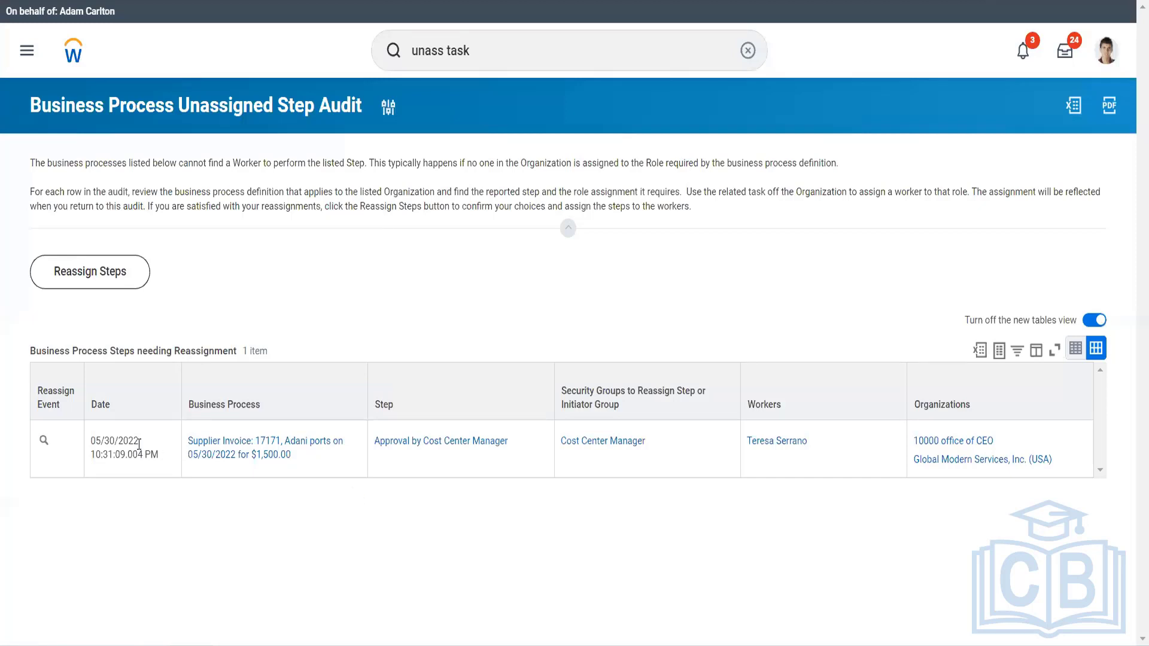
Reassign the invoice's unassigned Approval by Cost Center Manager task to the assigned cost center manager and submit.
{"action": "left_click", "coordinate": [55, 444]}
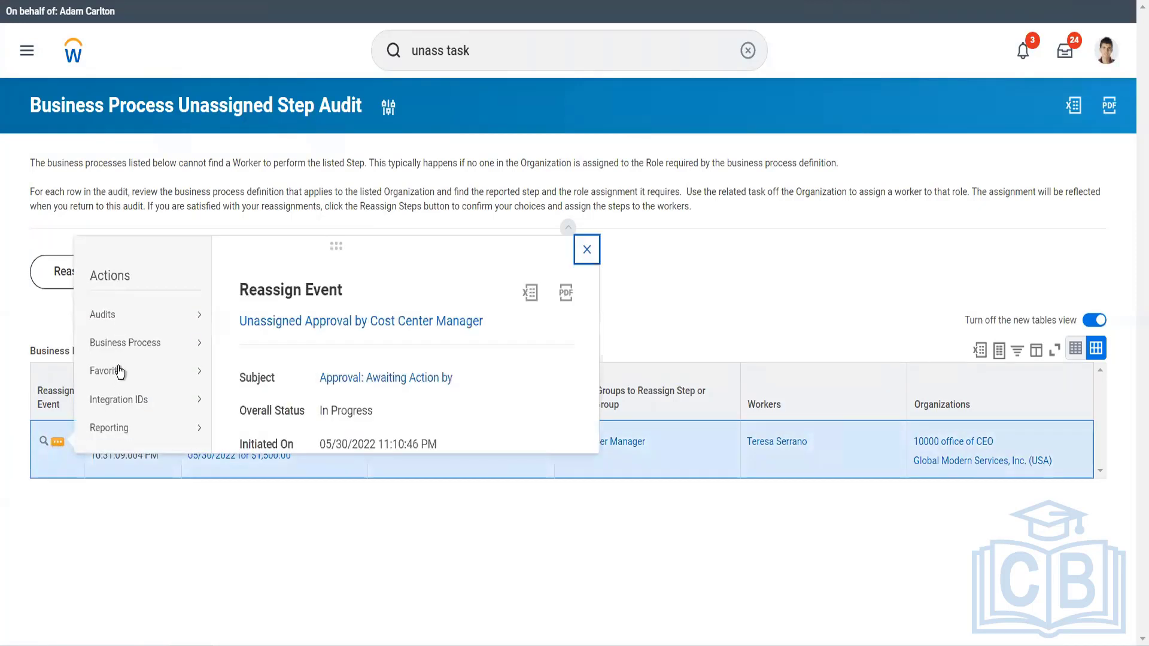
{"action": "mouse_move", "coordinate": [158, 356]}
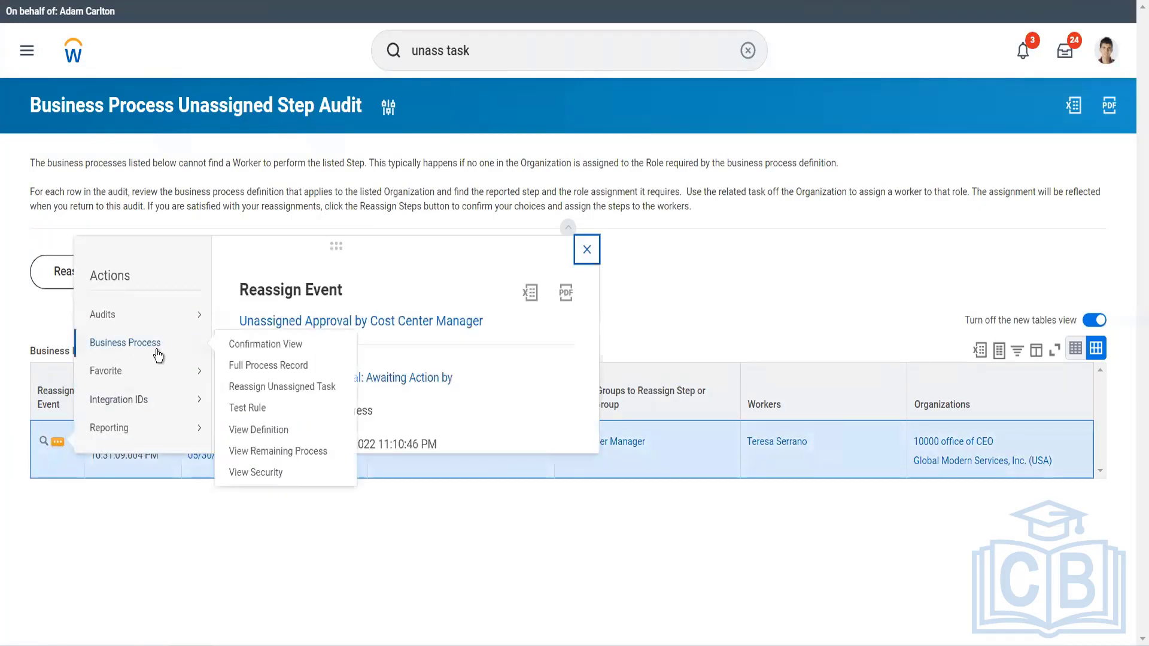
{"action": "left_click", "coordinate": [242, 387]}
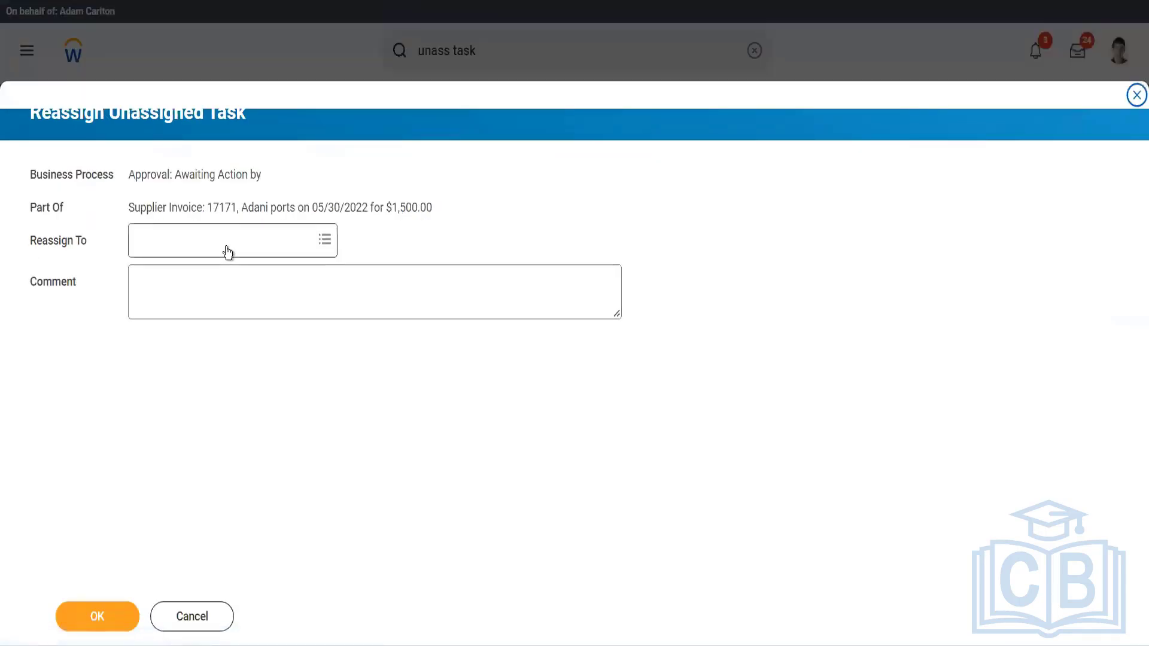
{"action": "left_click", "coordinate": [228, 251]}
{"action": "type", "text": "ter s"}
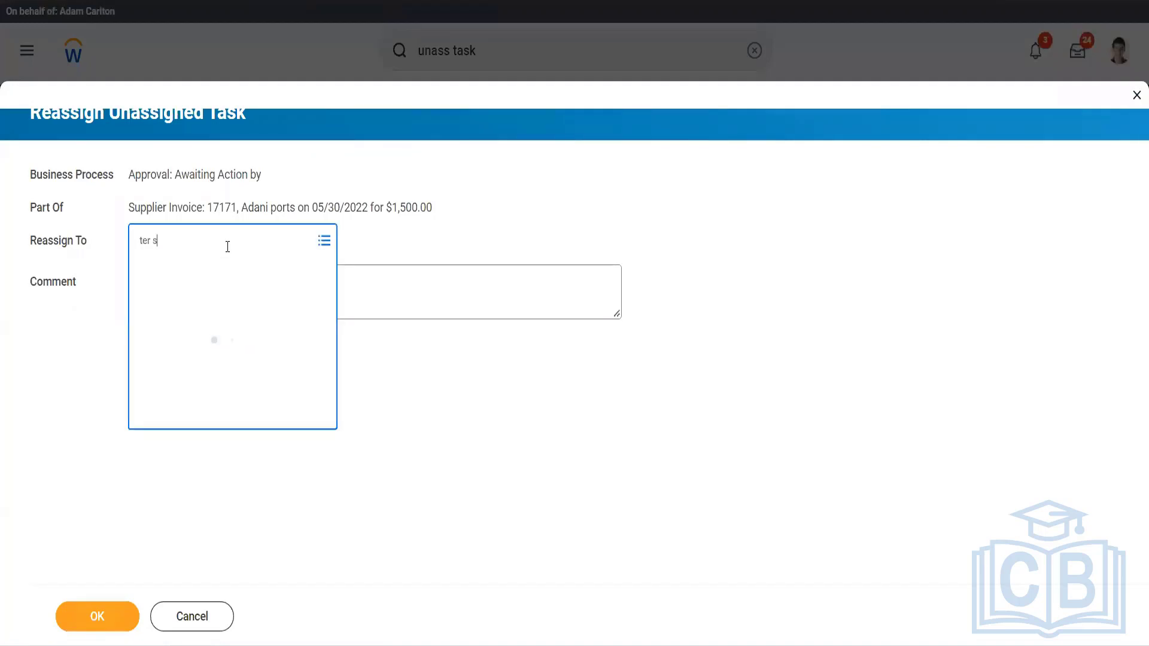
{"action": "type", "text": "er"}
{"action": "key", "text": "Return"}
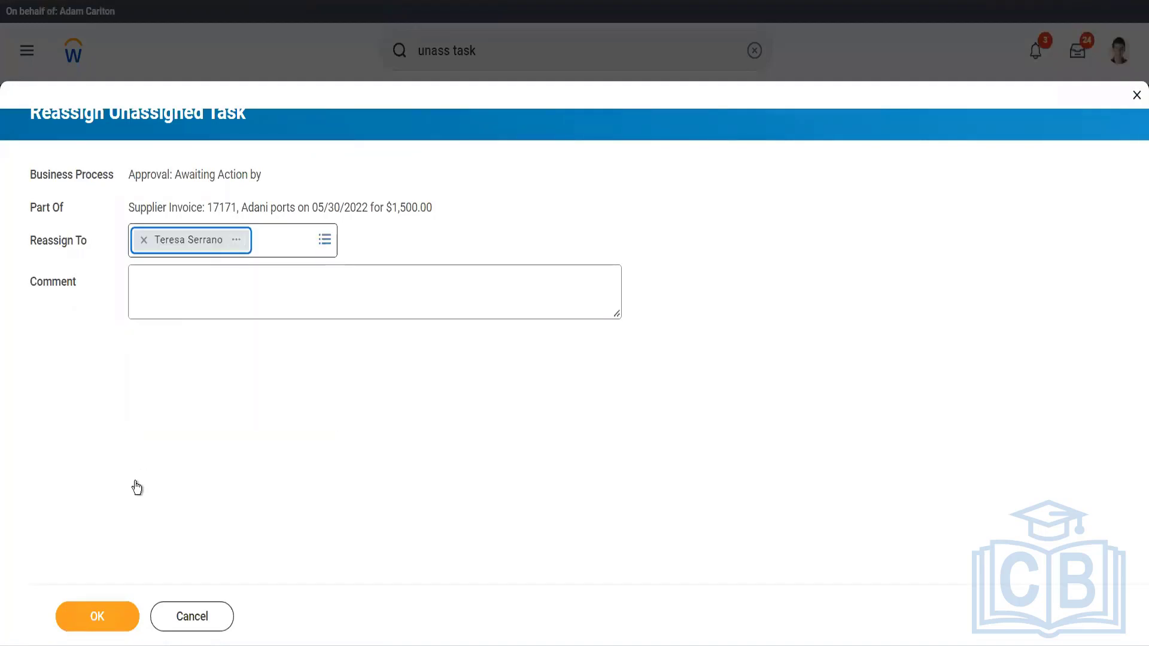
{"action": "left_click", "coordinate": [116, 623]}
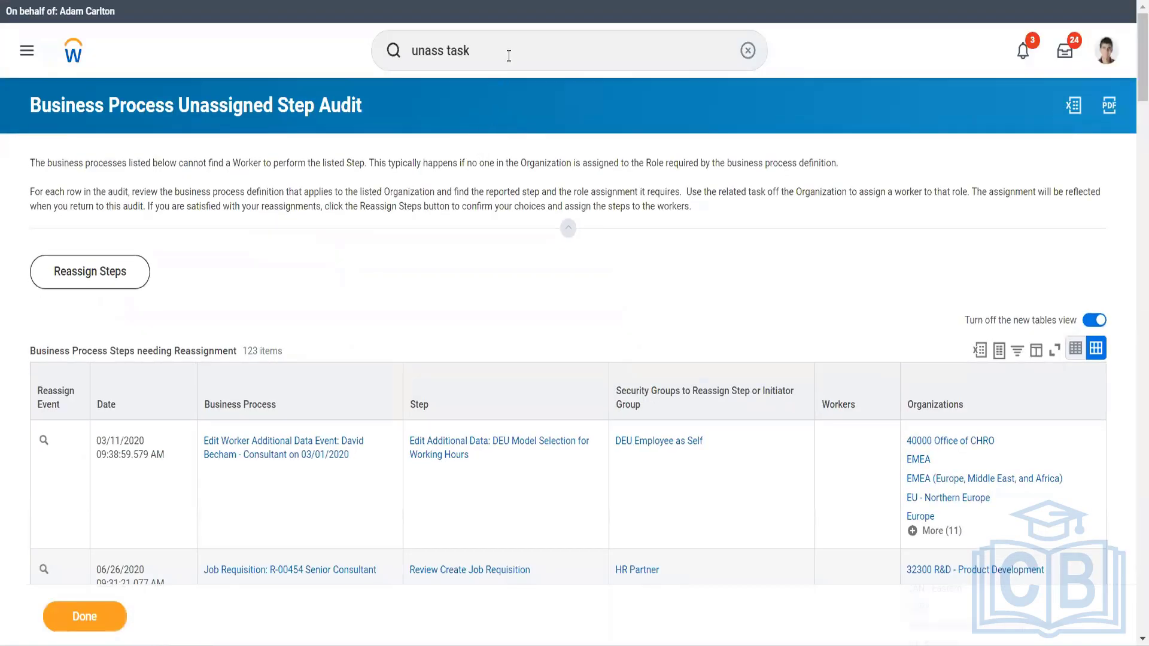
Search for the Start Proxy task and open it.
{"action": "left_click", "coordinate": [508, 56]}
{"action": "left_click", "coordinate": [509, 56]}
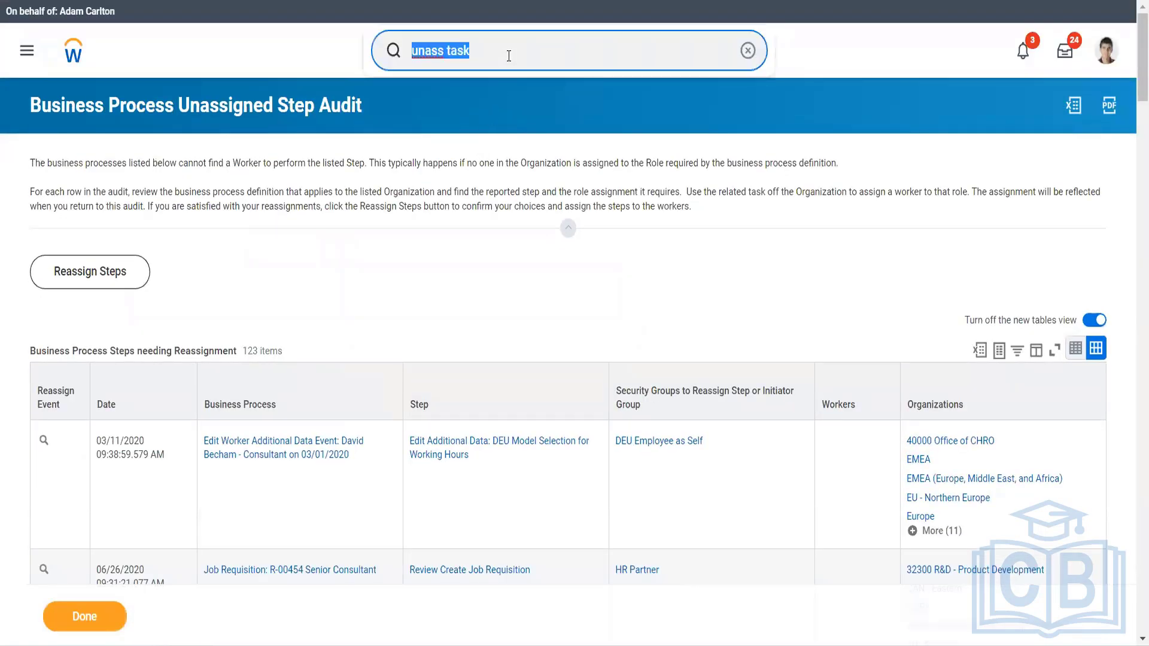
{"action": "type", "text": "start "}
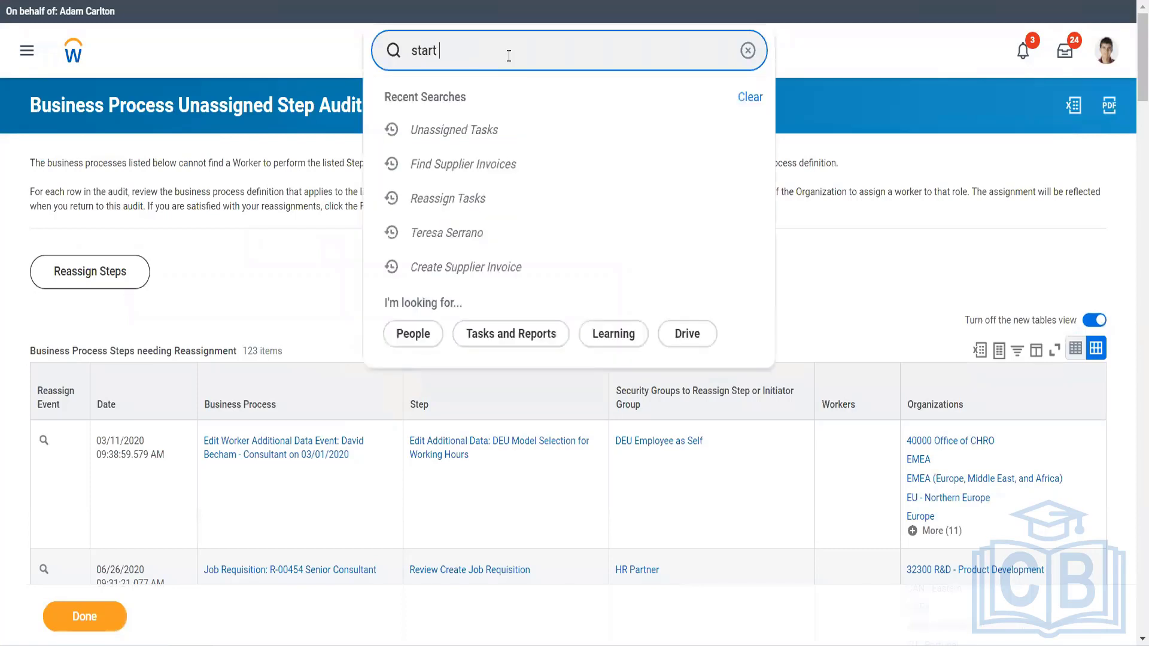
{"action": "type", "text": "prox"}
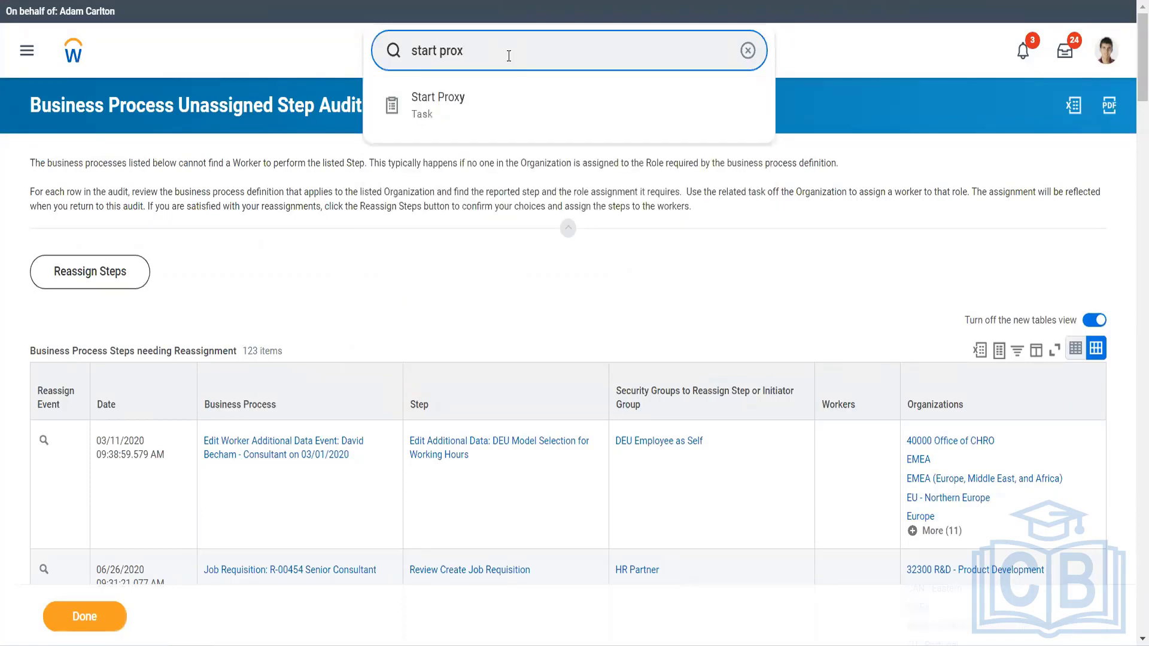
{"action": "key", "text": "Down"}
{"action": "key", "text": "Return"}
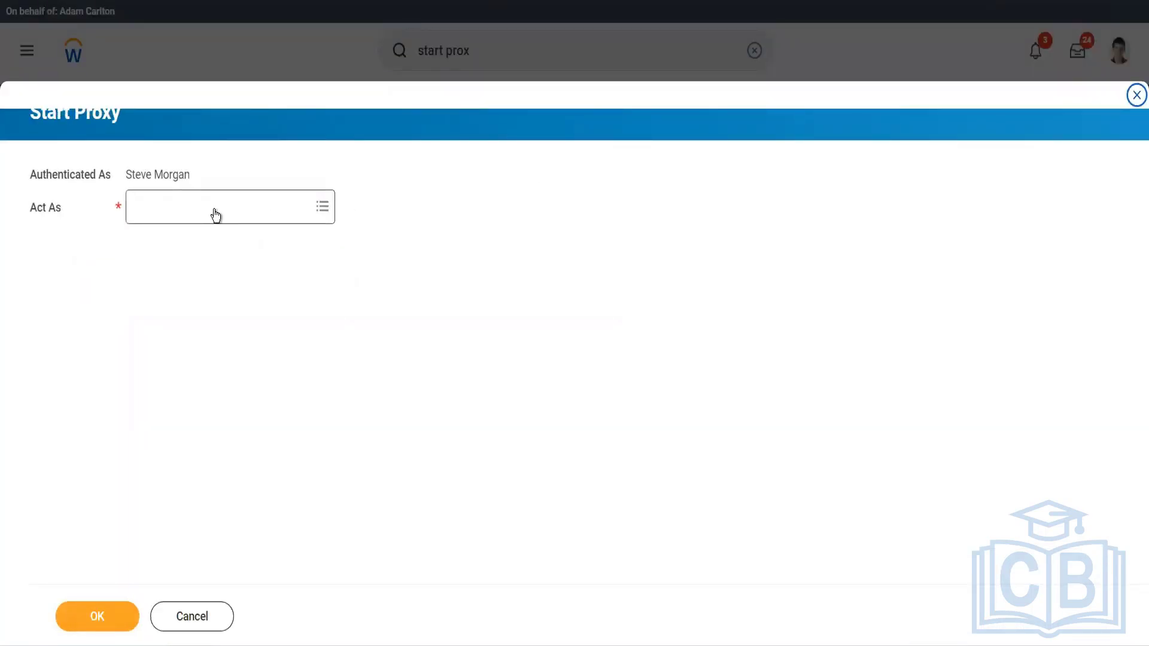
Start a proxy session acting as the cost center manager.
{"action": "left_click", "coordinate": [215, 209]}
{"action": "type", "text": "te ser"}
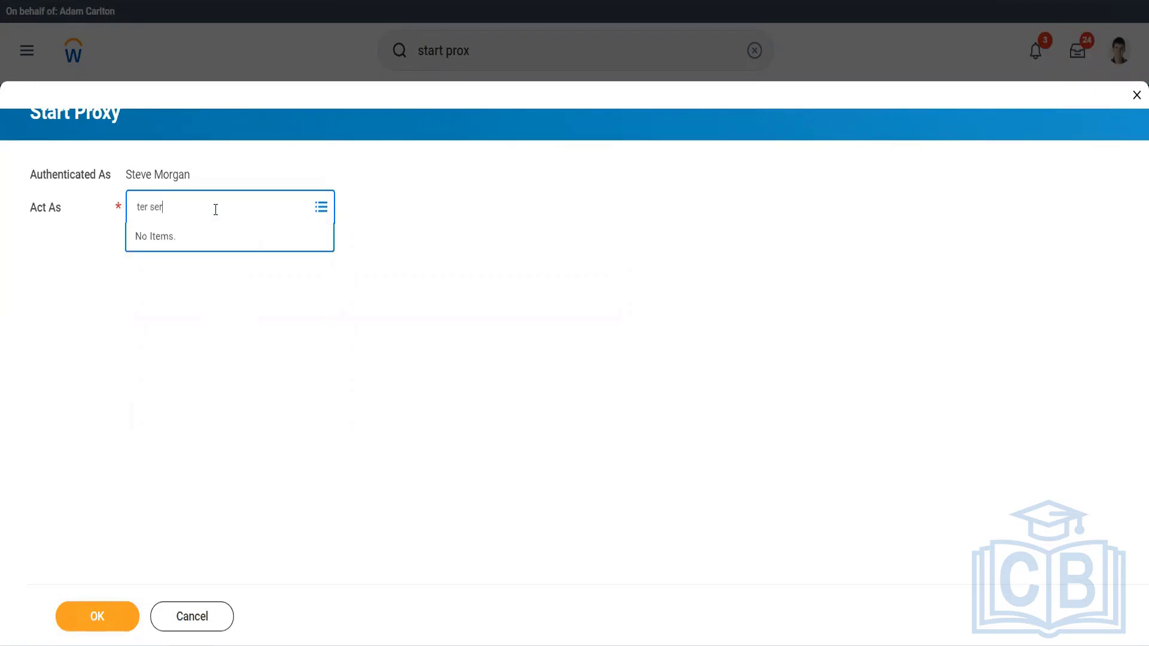
{"action": "key", "text": "Return"}
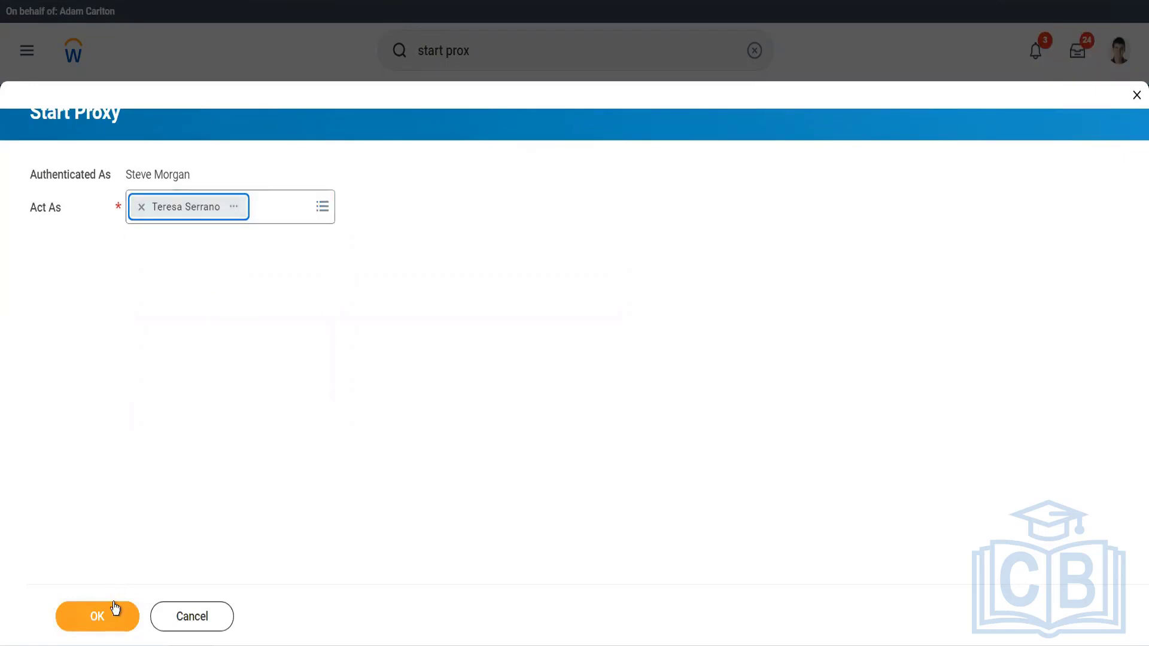
{"action": "left_click", "coordinate": [114, 607]}
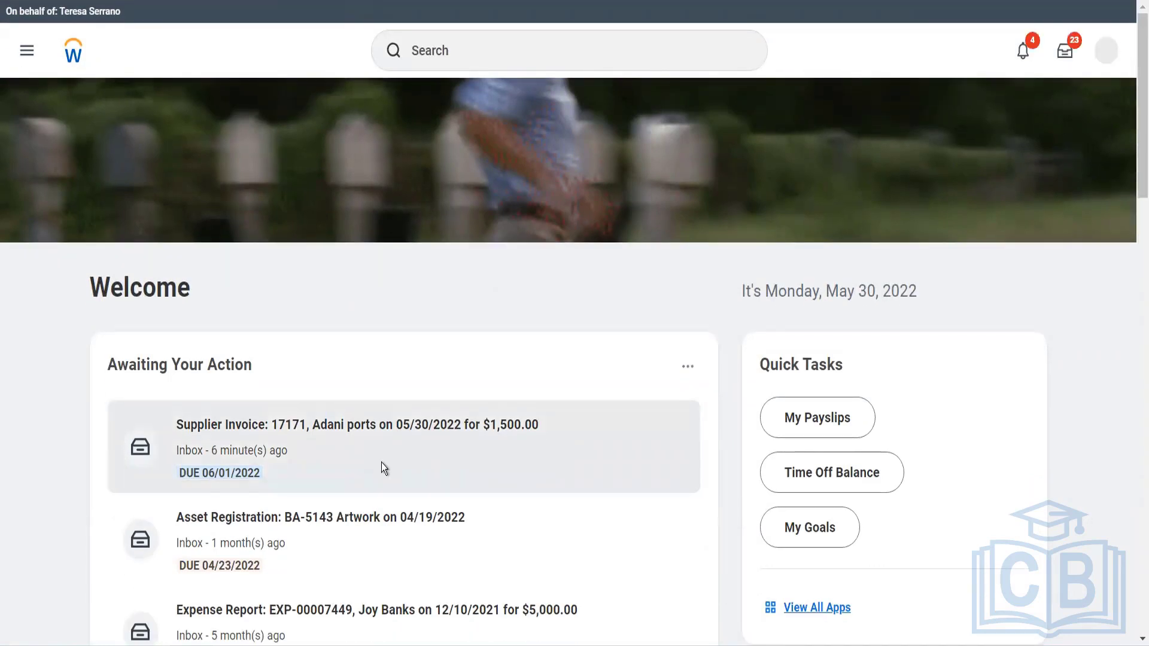
Open the Adani ports supplier invoice for $1,500.00 awaiting action, review its details and approve it.
{"action": "left_click", "coordinate": [382, 468]}
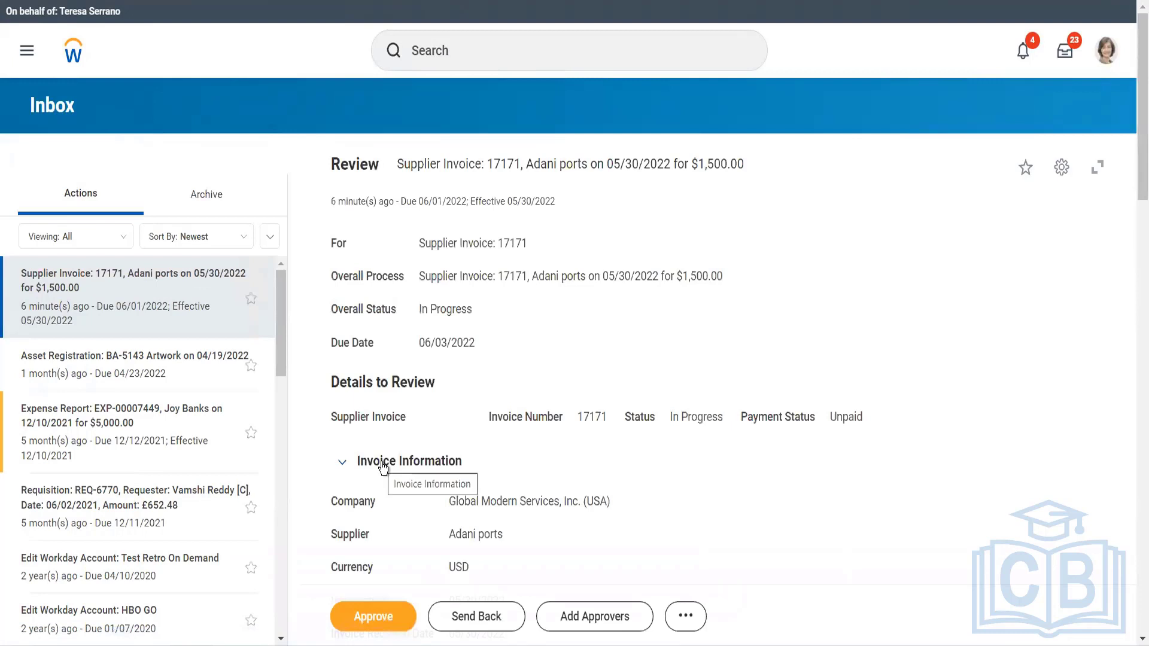
{"action": "scroll", "coordinate": [382, 467], "scroll_direction": "down", "scroll_amount": 3}
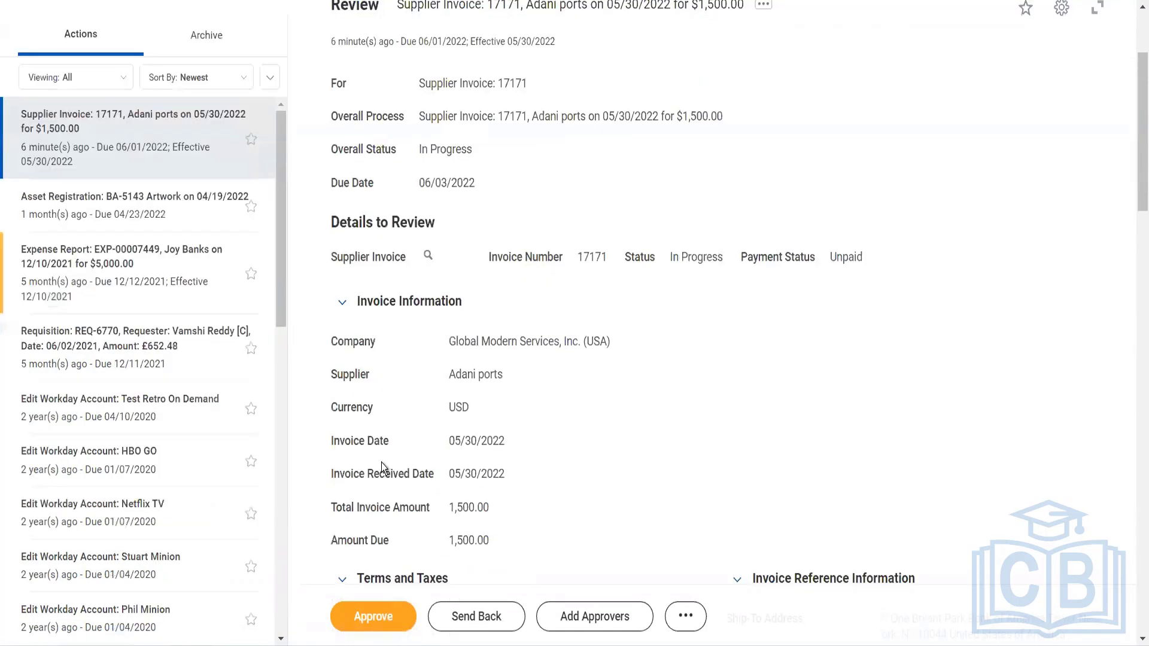
{"action": "left_click", "coordinate": [383, 616]}
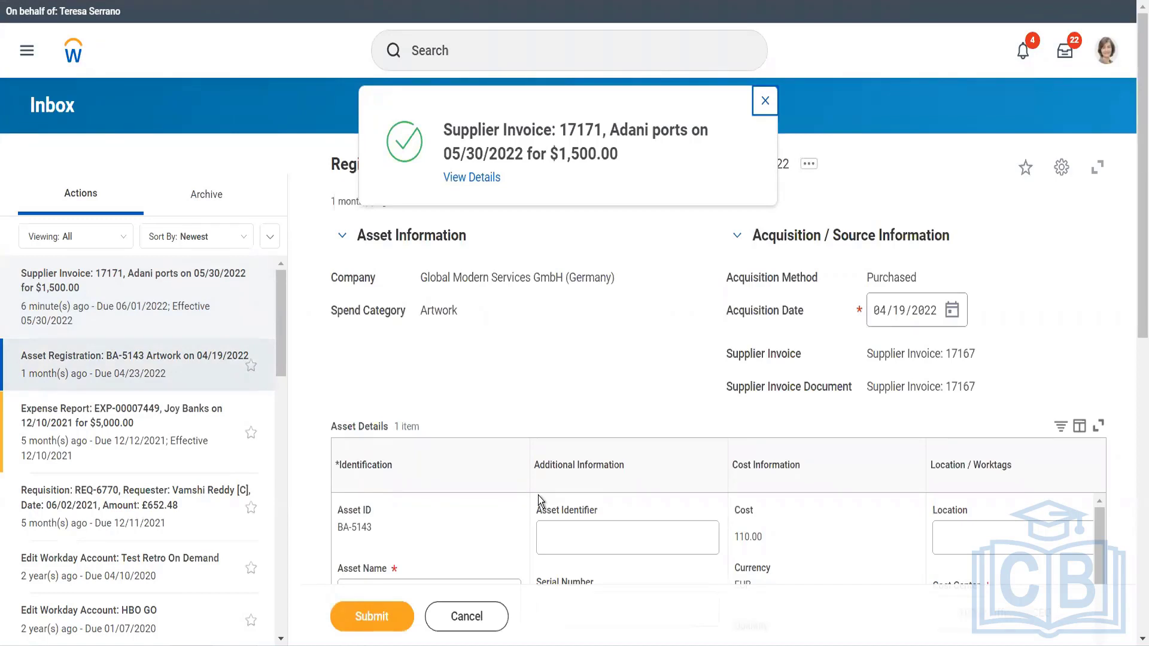
View the details of the approved Adani ports invoice, open the full supplier invoice and review its invoice lines.
{"action": "left_click", "coordinate": [485, 177]}
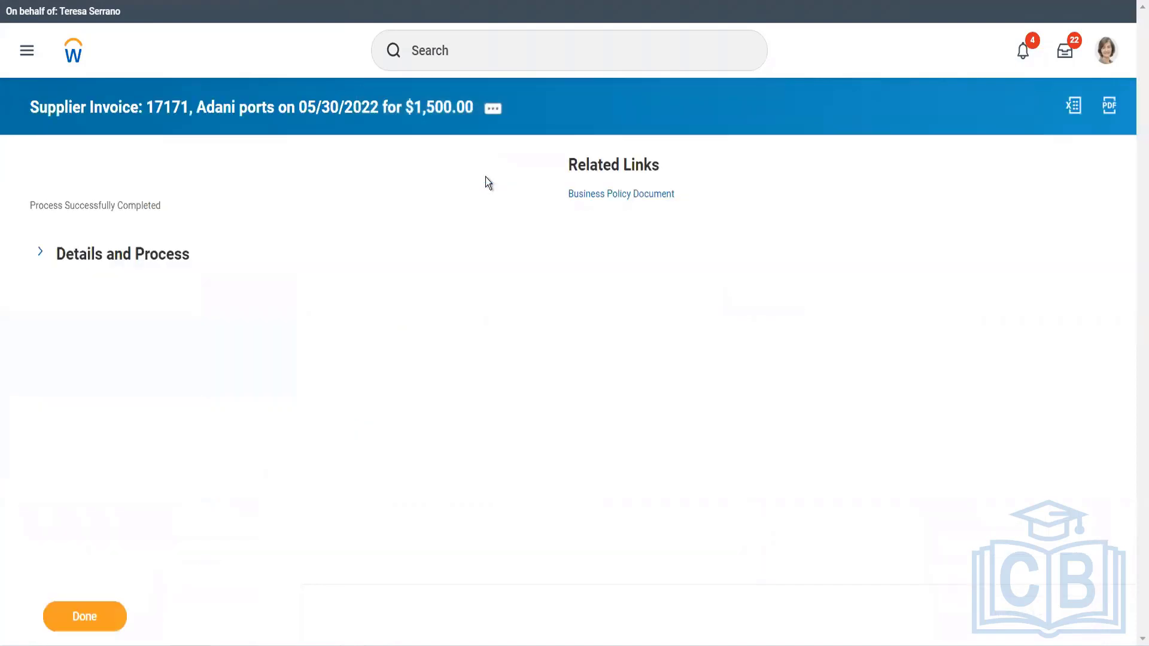
{"action": "left_click", "coordinate": [186, 258]}
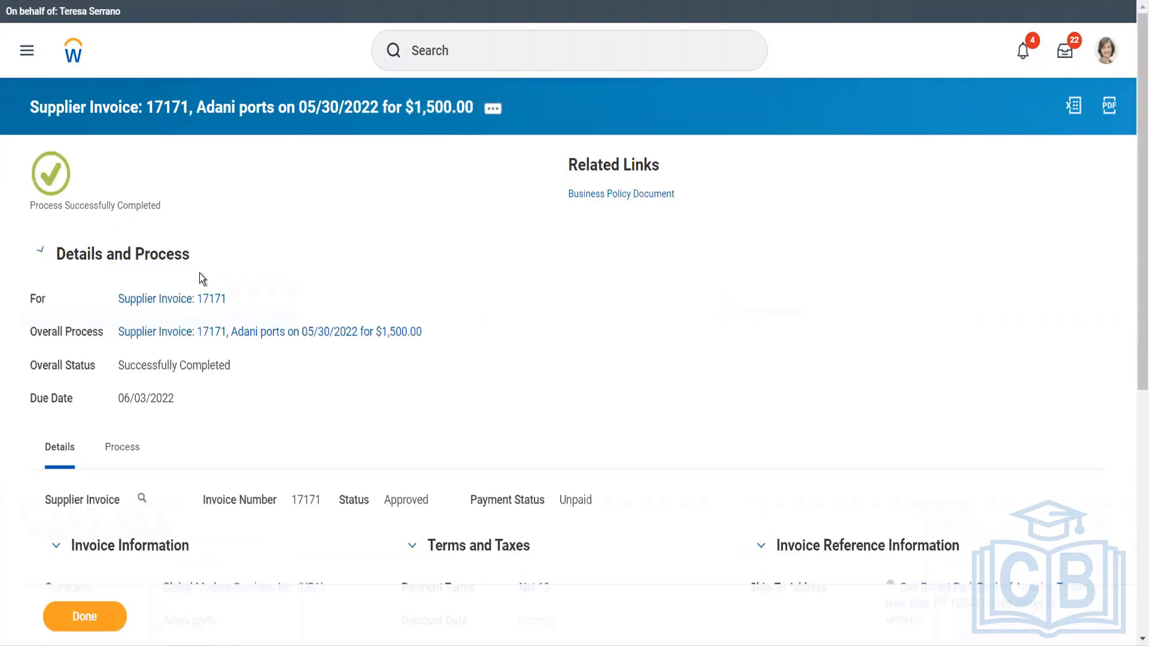
{"action": "left_click", "coordinate": [421, 326]}
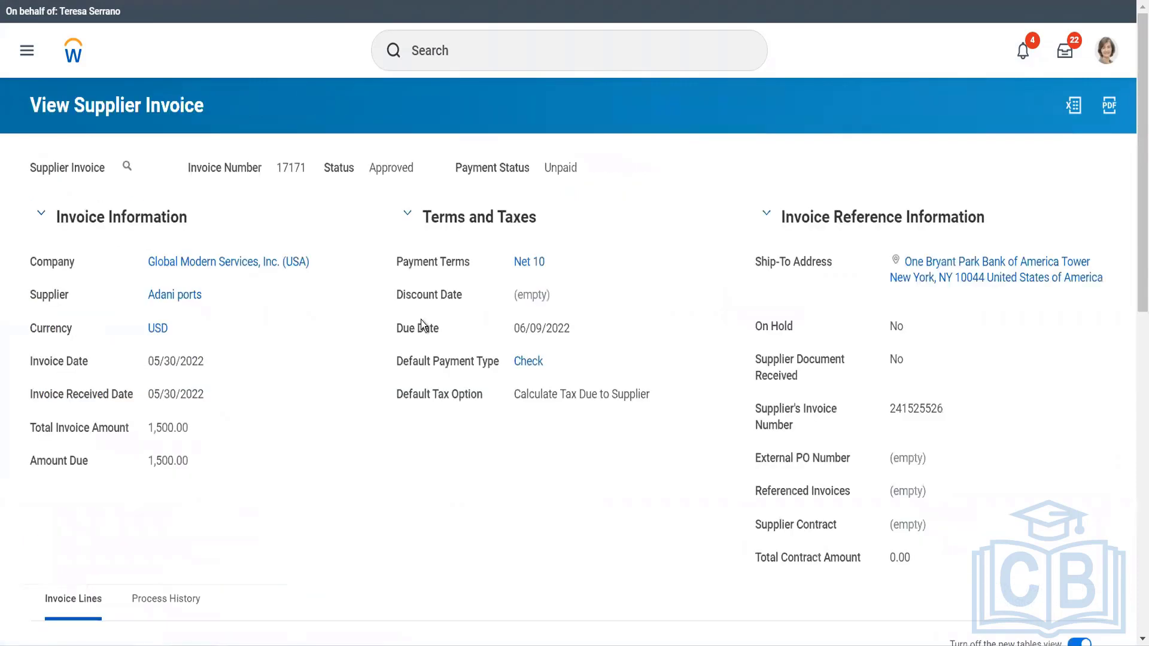
{"action": "scroll", "coordinate": [421, 319], "scroll_direction": "down", "scroll_amount": 8}
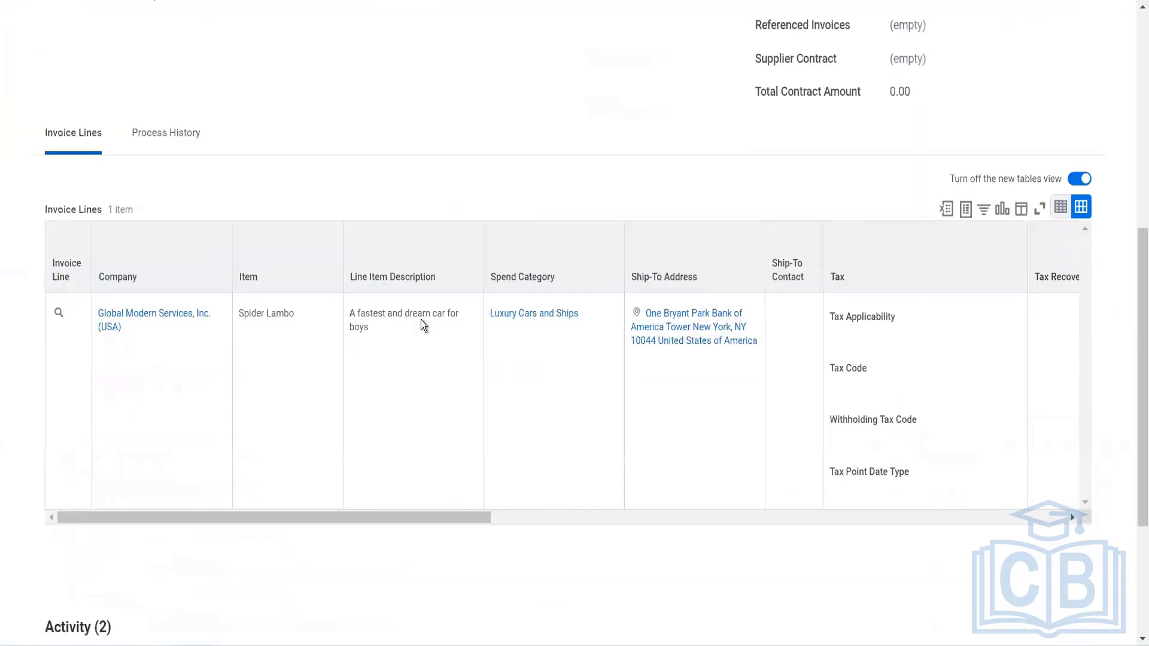
{"action": "scroll", "coordinate": [421, 319], "scroll_direction": "up", "scroll_amount": 5}
{"action": "scroll", "coordinate": [264, 111], "scroll_direction": "up", "scroll_amount": 3}
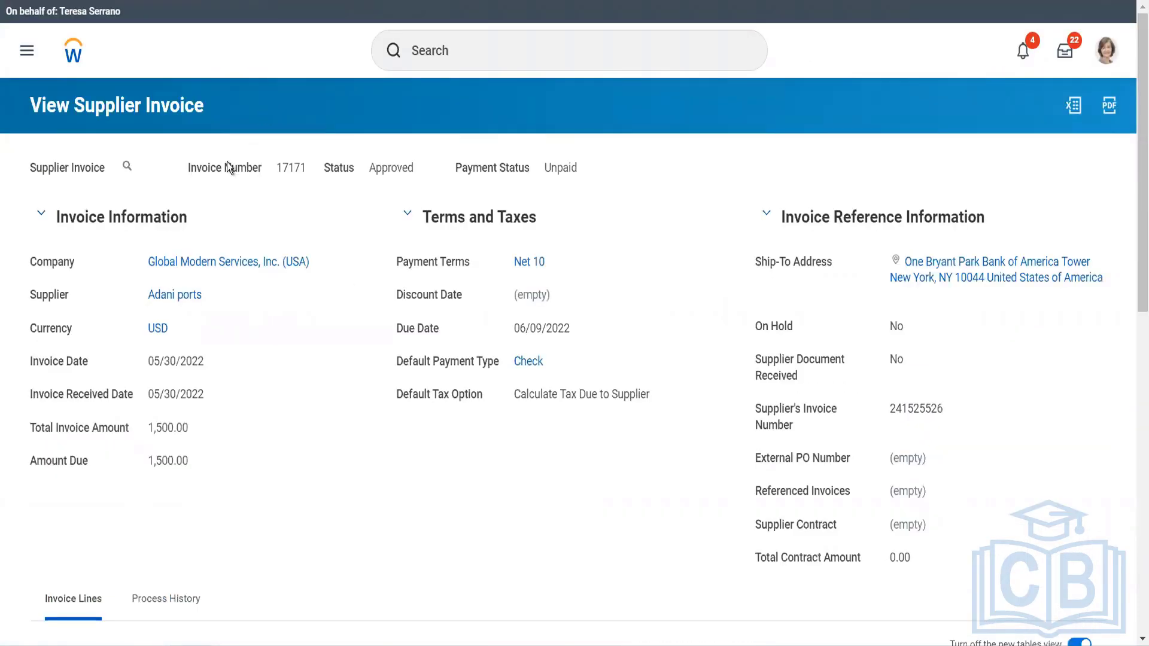
View the accounting of the supplier invoice and examine the ledger accounts and amounts on its journal lines.
{"action": "left_click", "coordinate": [140, 167]}
{"action": "mouse_move", "coordinate": [236, 244]}
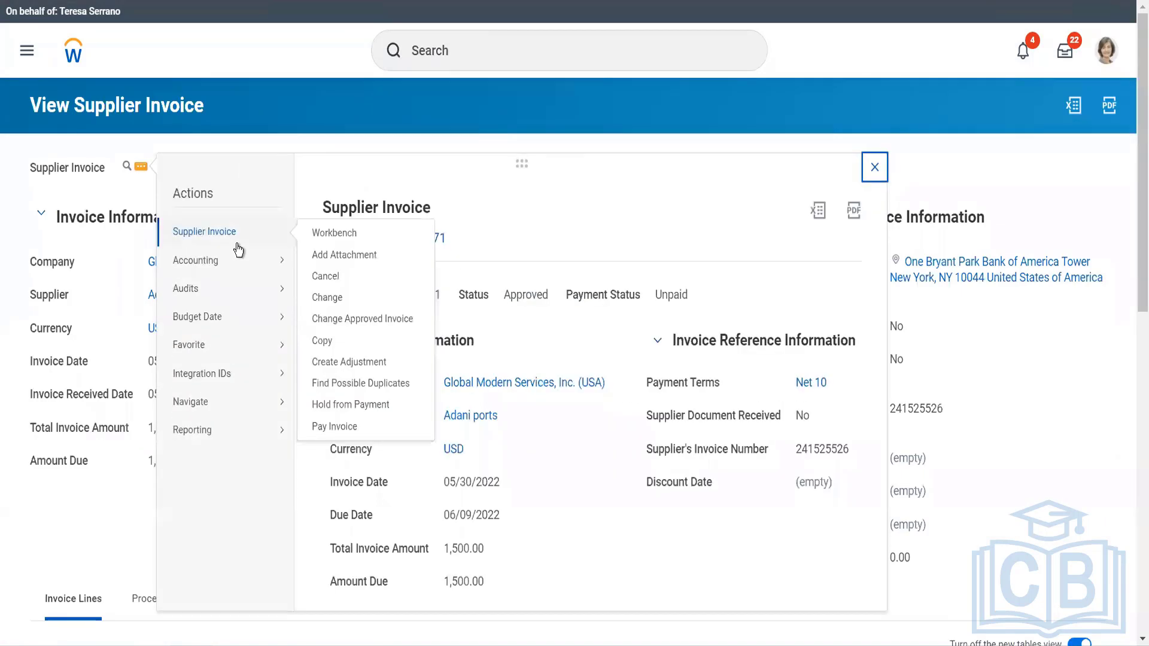
{"action": "mouse_move", "coordinate": [283, 265]}
{"action": "left_click", "coordinate": [318, 268]}
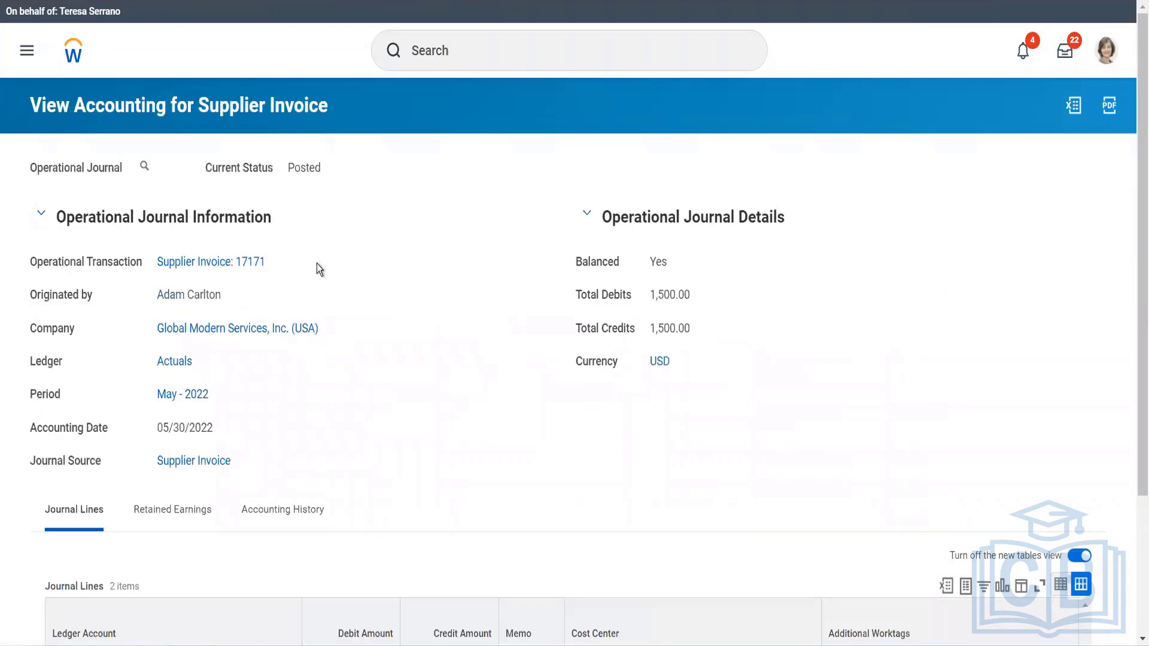
{"action": "scroll", "coordinate": [317, 263], "scroll_direction": "down", "scroll_amount": 3}
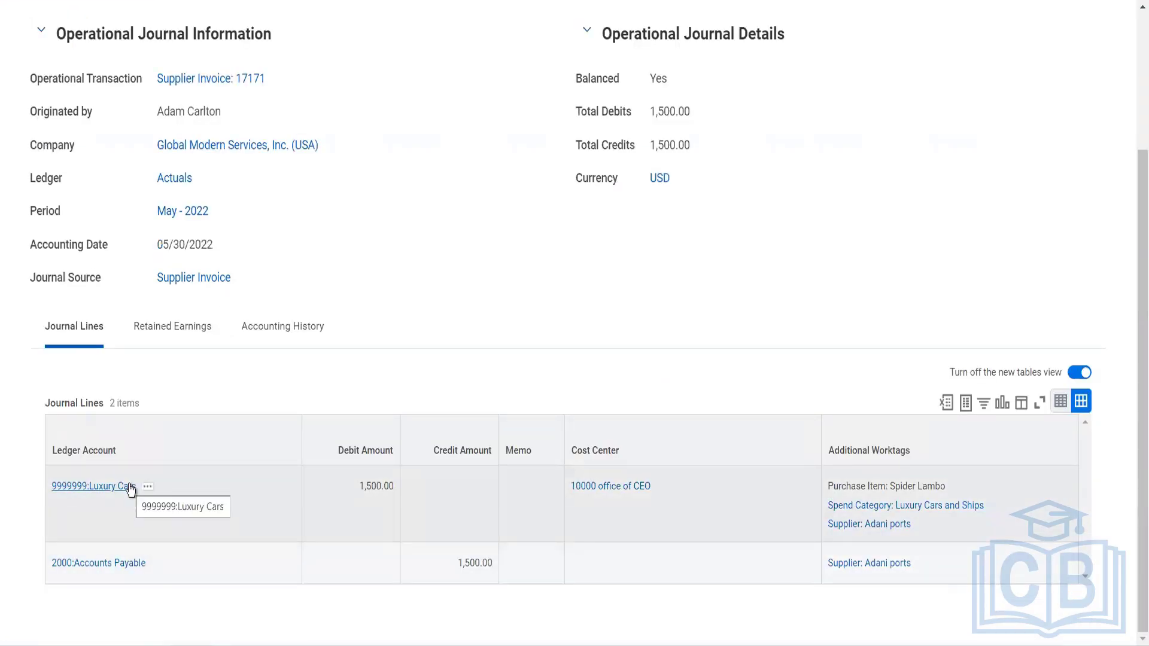
{"action": "scroll", "coordinate": [216, 341], "scroll_direction": "up", "scroll_amount": 2}
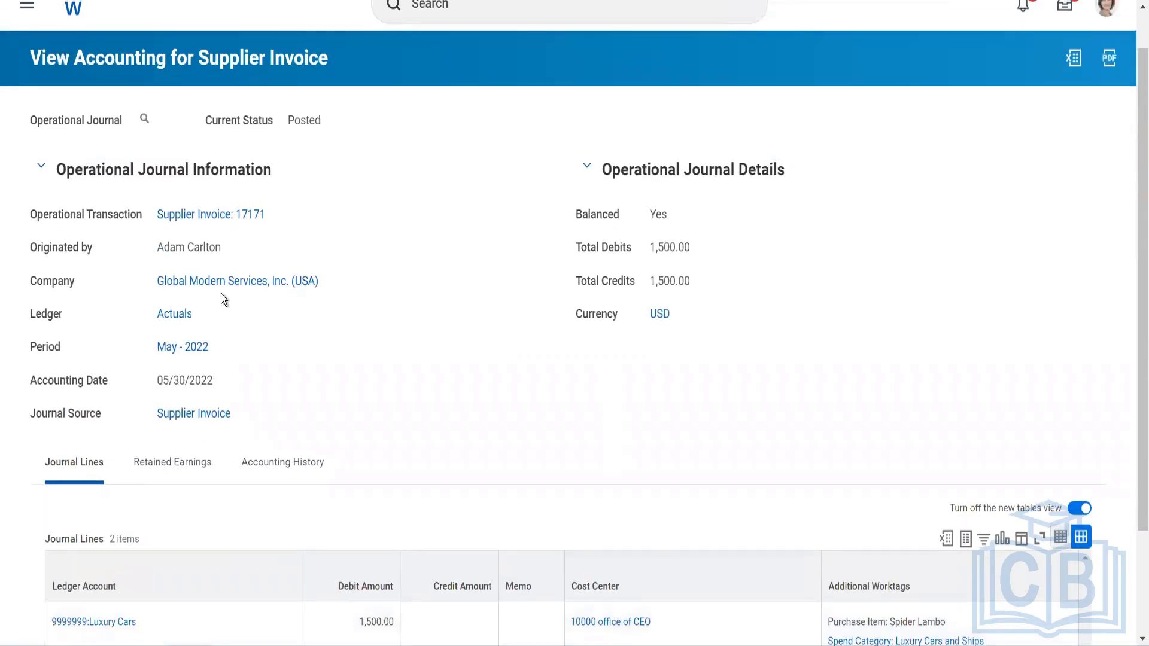
Open the Adani ports supplier record from the invoice and review its recent invoices under Invoices and Payments.
{"action": "left_click", "coordinate": [214, 221]}
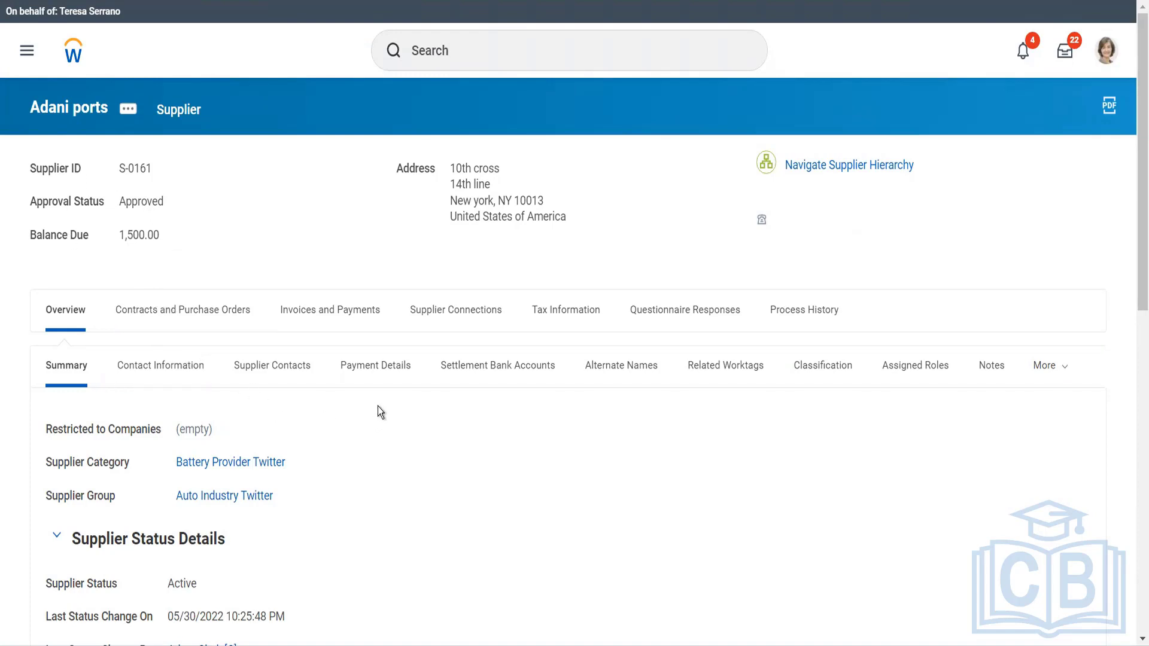
{"action": "left_click", "coordinate": [342, 318]}
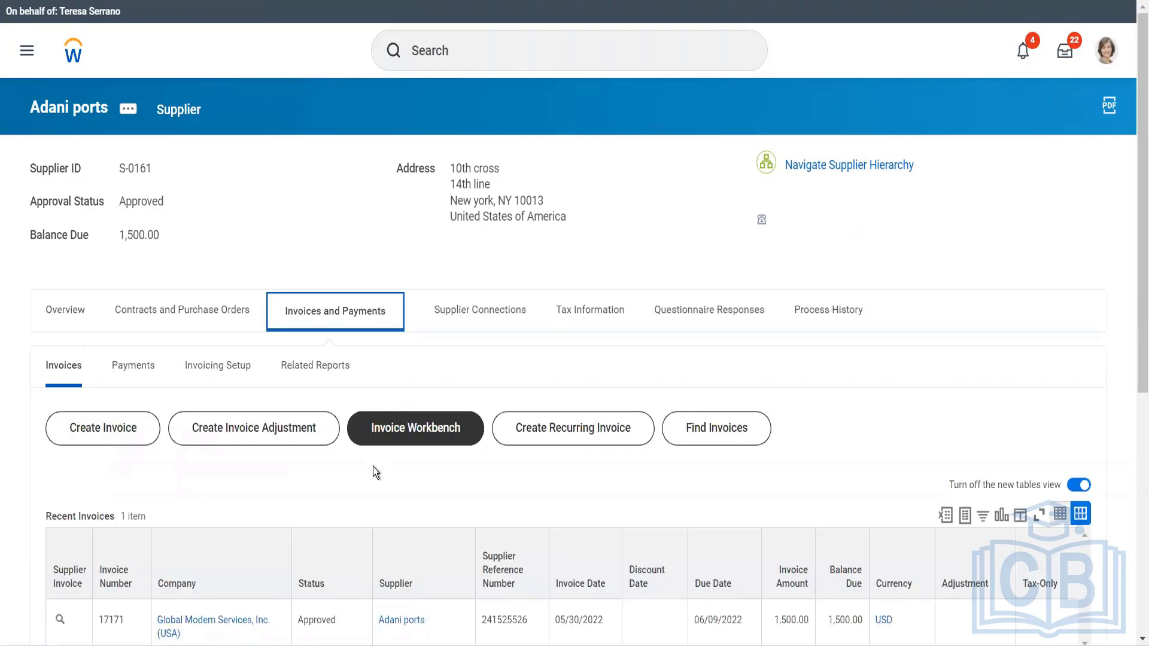
{"action": "scroll", "coordinate": [372, 466], "scroll_direction": "down", "scroll_amount": 3}
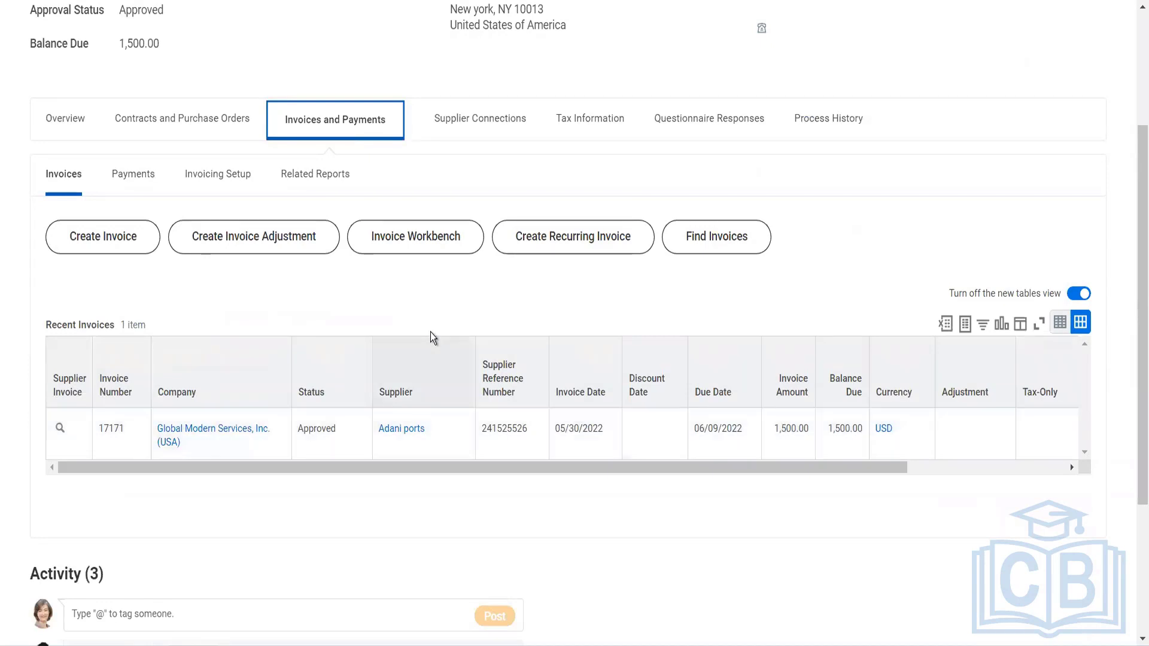
{"action": "scroll", "coordinate": [431, 335], "scroll_direction": "up", "scroll_amount": 3}
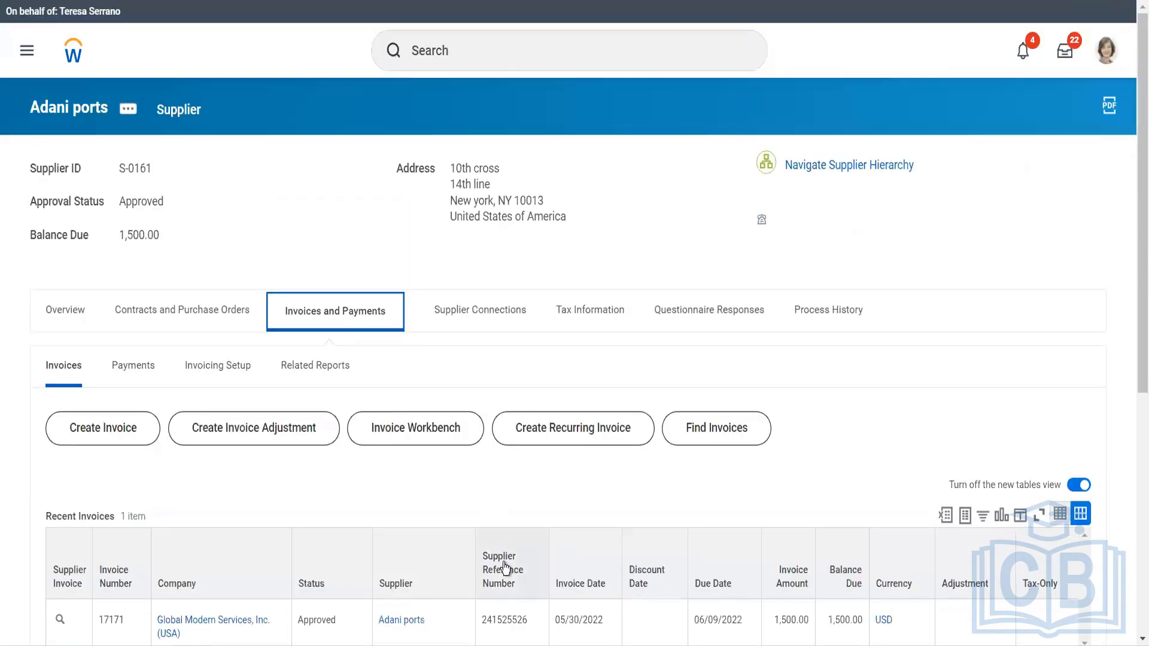
{"action": "scroll", "coordinate": [505, 568], "scroll_direction": "down", "scroll_amount": 3}
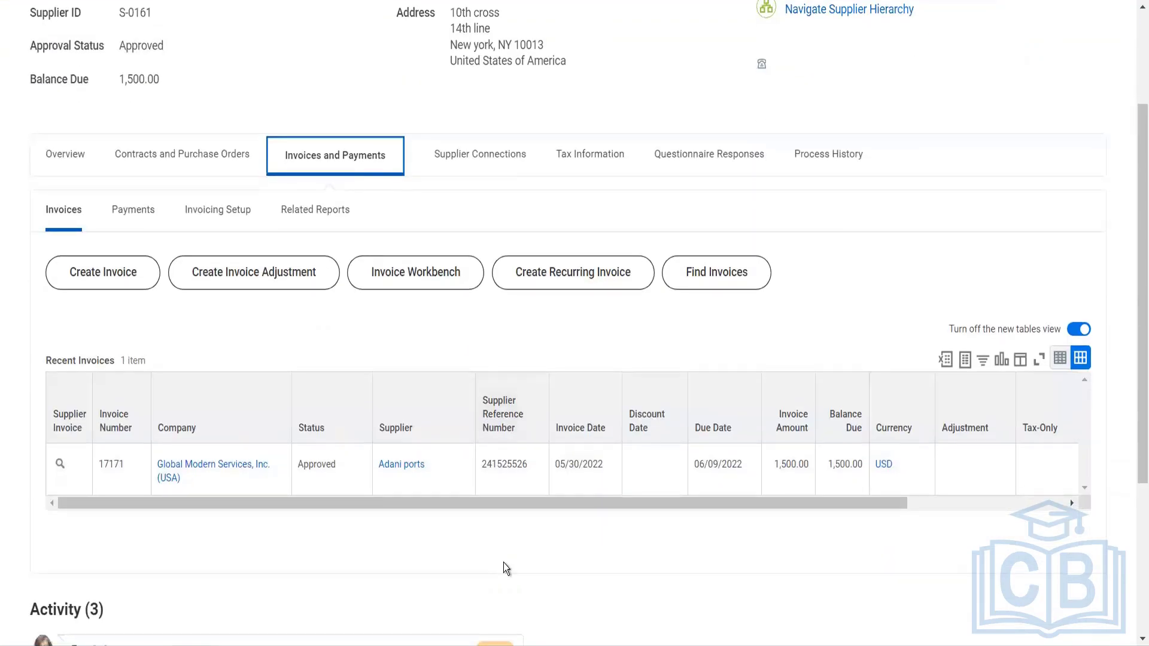
{"action": "scroll", "coordinate": [503, 563], "scroll_direction": "up", "scroll_amount": 3}
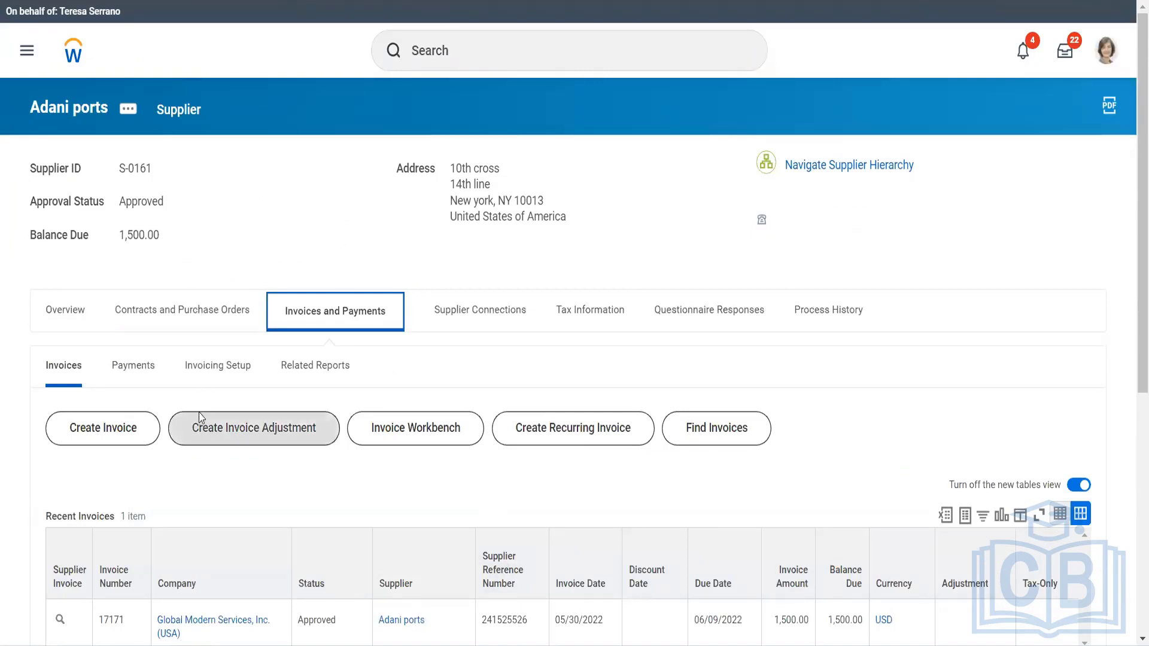
Start the Pay Invoice action for the approved Adani ports invoice in the recent invoices and confirm it.
{"action": "scroll", "coordinate": [199, 417], "scroll_direction": "down", "scroll_amount": 5}
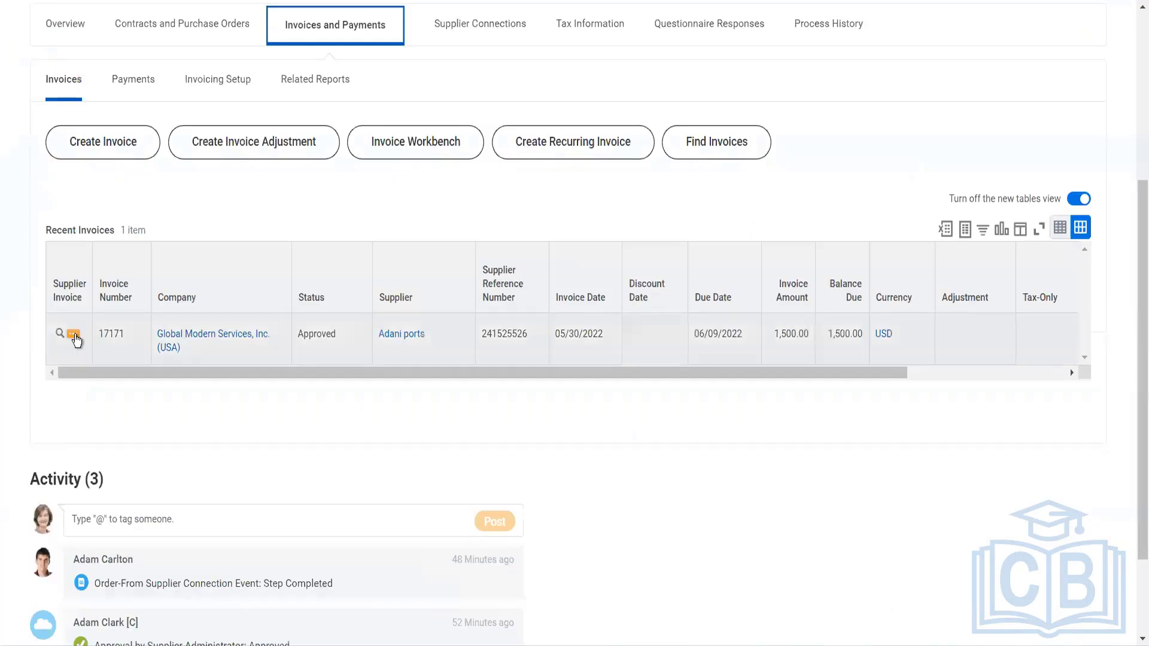
{"action": "left_click", "coordinate": [73, 335]}
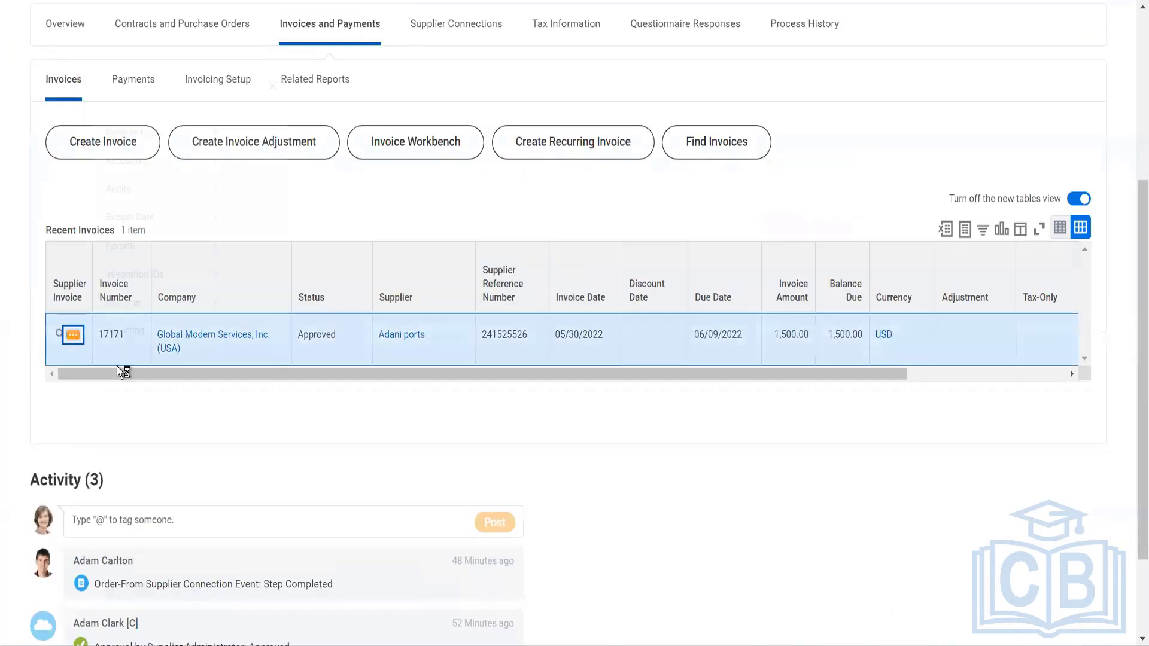
{"action": "mouse_move", "coordinate": [187, 96]}
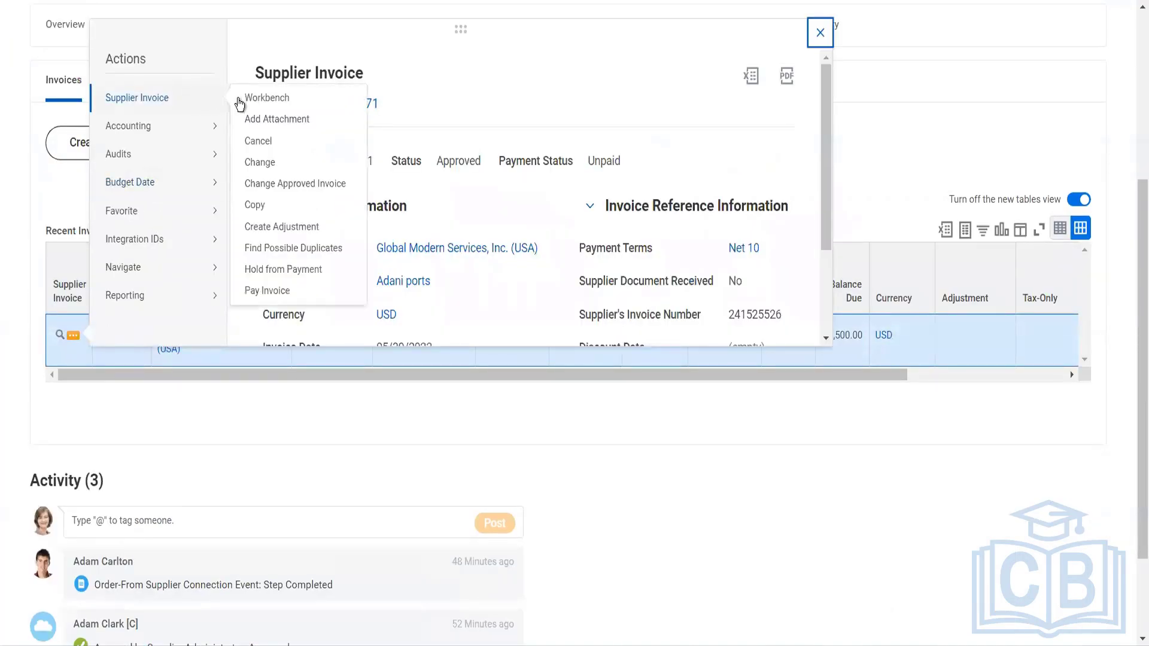
{"action": "left_click", "coordinate": [265, 290]}
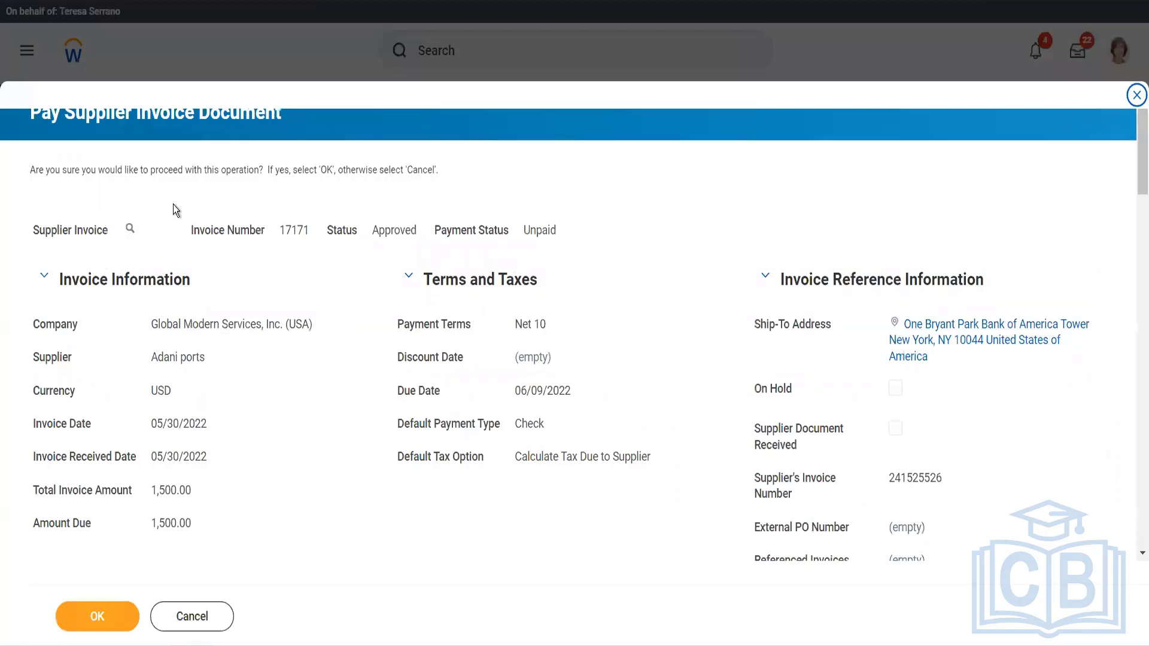
{"action": "scroll", "coordinate": [241, 338], "scroll_direction": "down", "scroll_amount": 5}
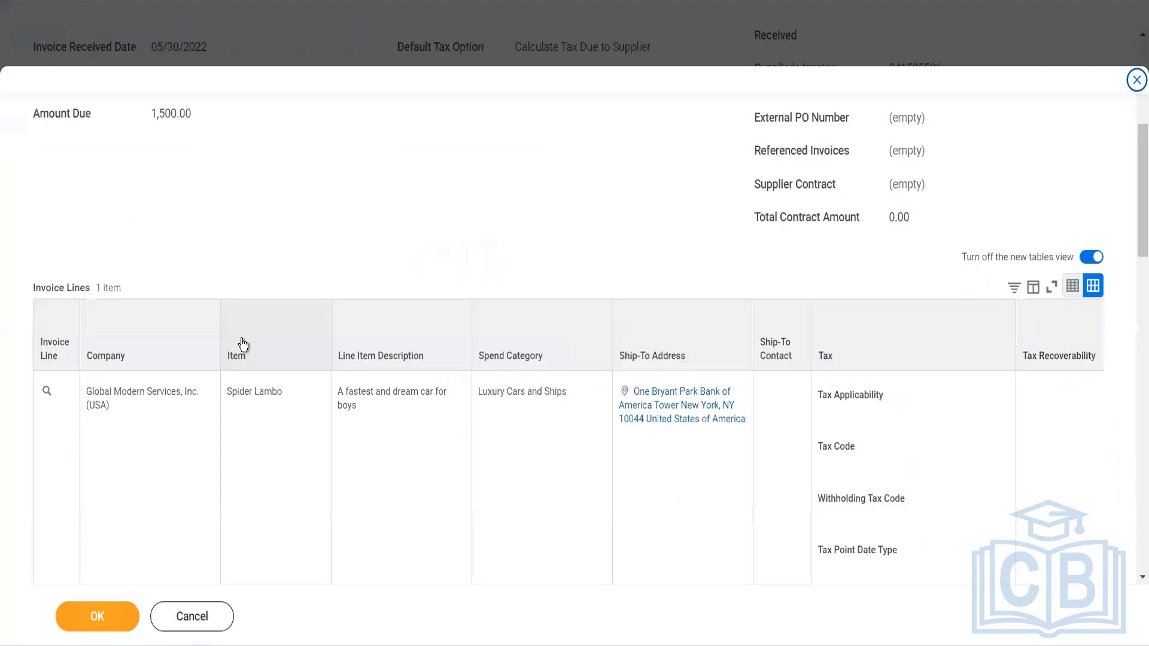
{"action": "left_click", "coordinate": [106, 610]}
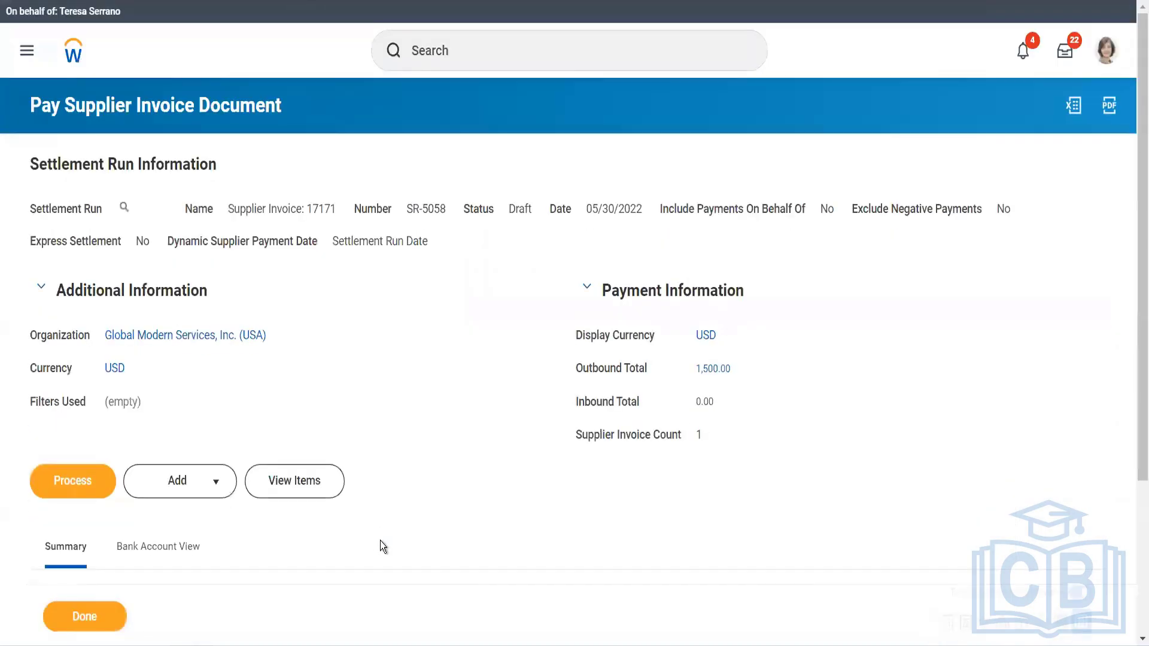
Process the settlement run for the Adani ports invoice and refresh it to check its number and payment groups.
{"action": "scroll", "coordinate": [246, 542], "scroll_direction": "down", "scroll_amount": 4}
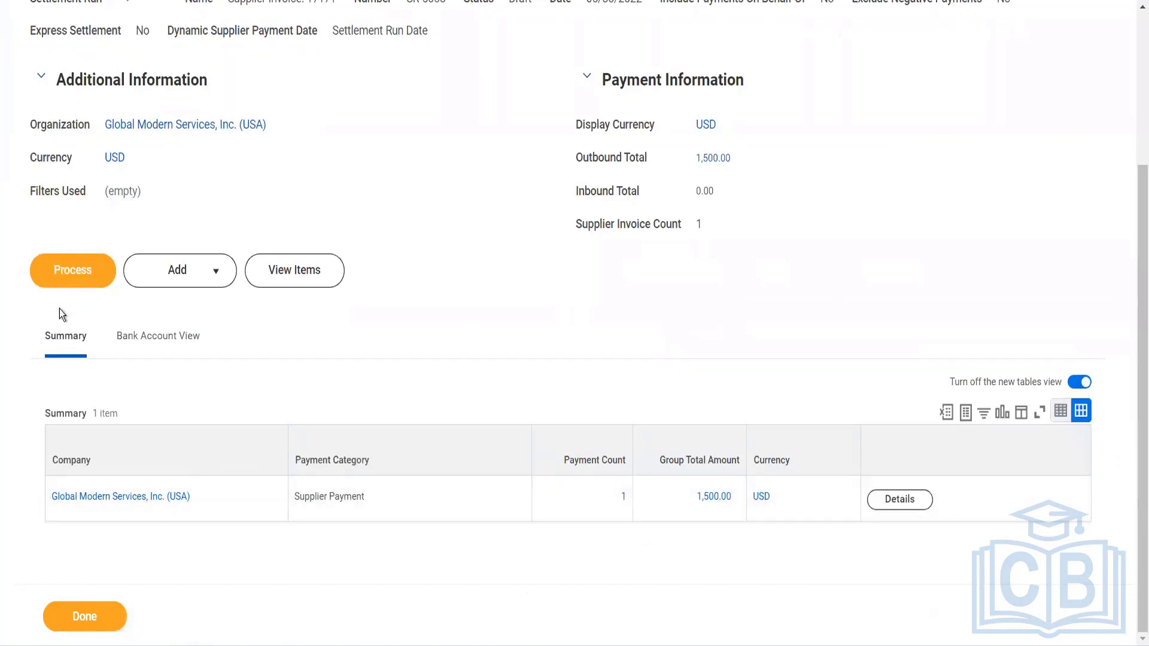
{"action": "left_click", "coordinate": [67, 282]}
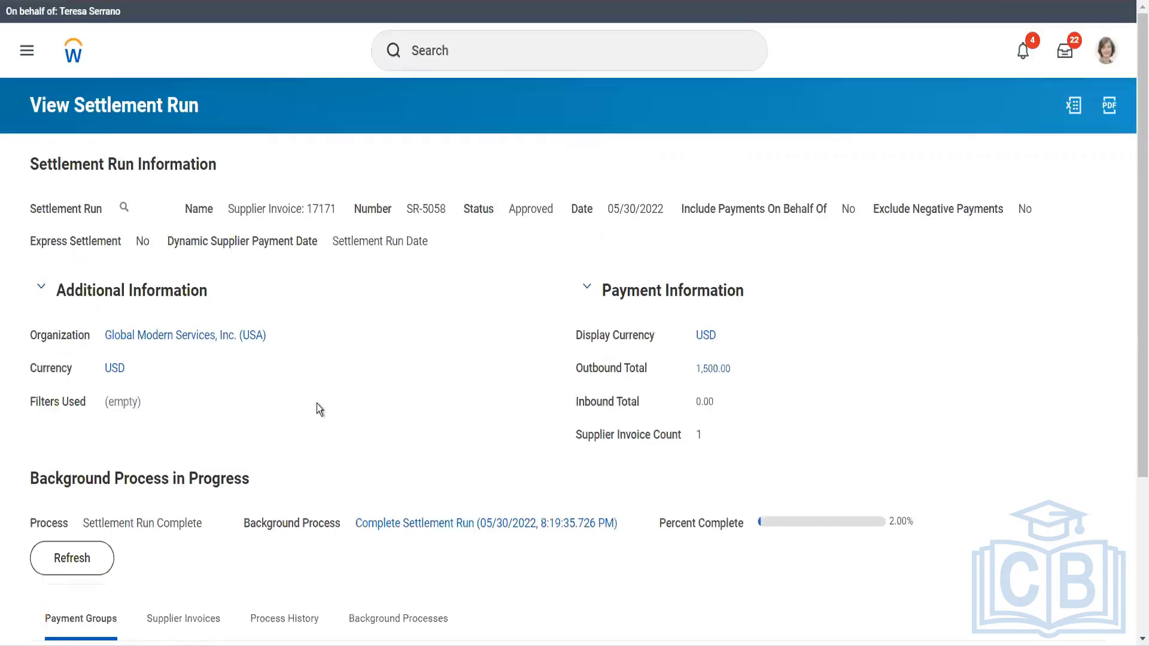
{"action": "left_click", "coordinate": [70, 573]}
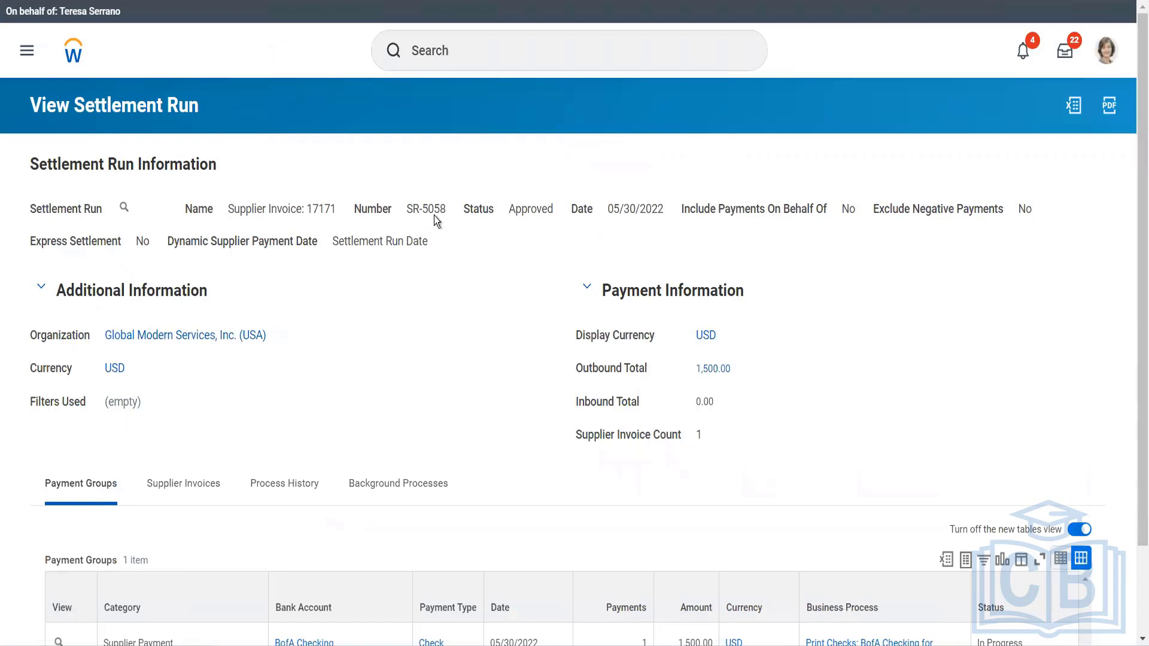
{"action": "left_click_drag", "start_coordinate": [440, 216], "coordinate": [408, 216]}
{"action": "scroll", "coordinate": [444, 300], "scroll_direction": "down", "scroll_amount": 2}
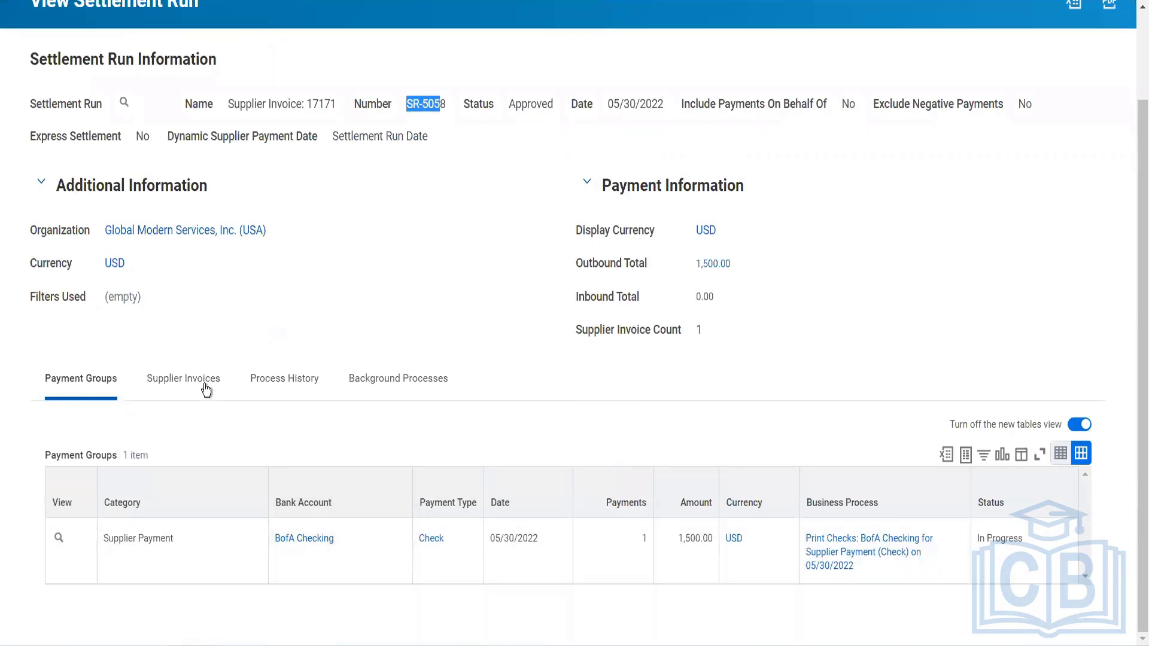
Start the Print Checks action for the BofA Checking supplier payment group in the settlement run.
{"action": "left_click", "coordinate": [206, 389]}
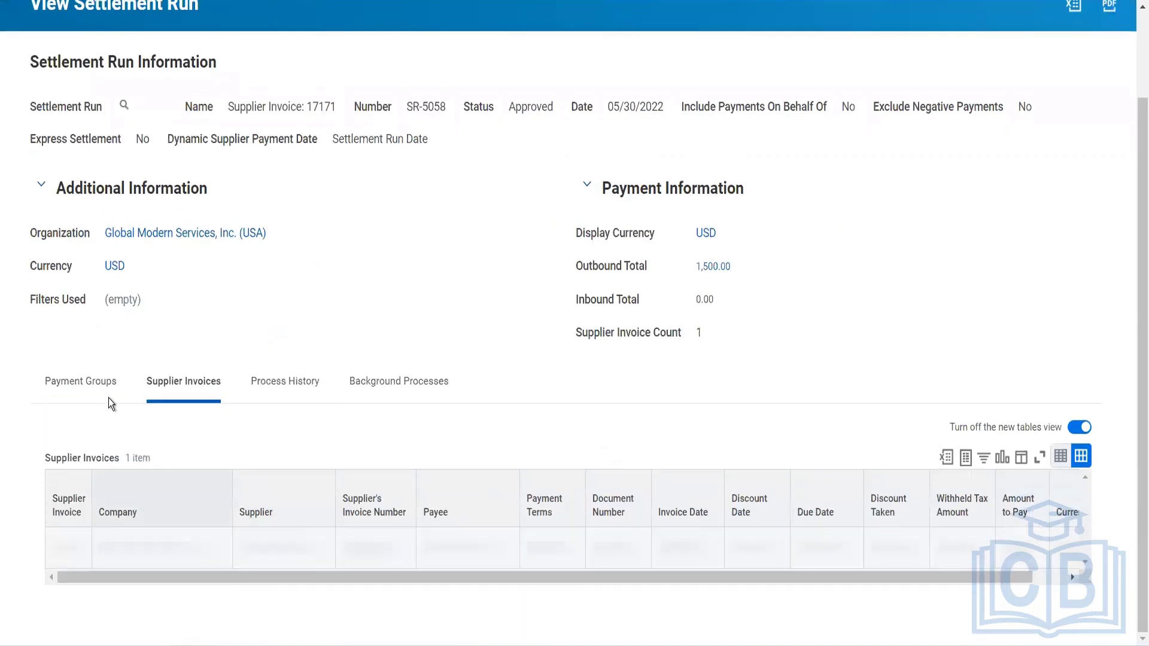
{"action": "left_click", "coordinate": [102, 395]}
{"action": "mouse_move", "coordinate": [71, 541]}
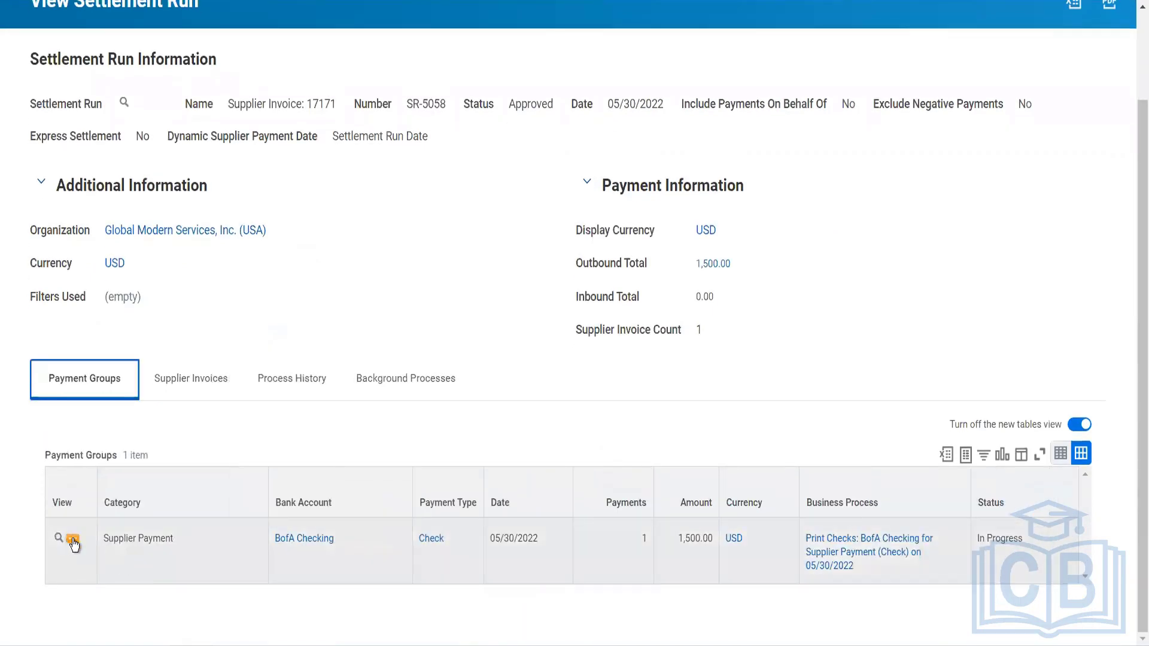
{"action": "left_click", "coordinate": [136, 539]}
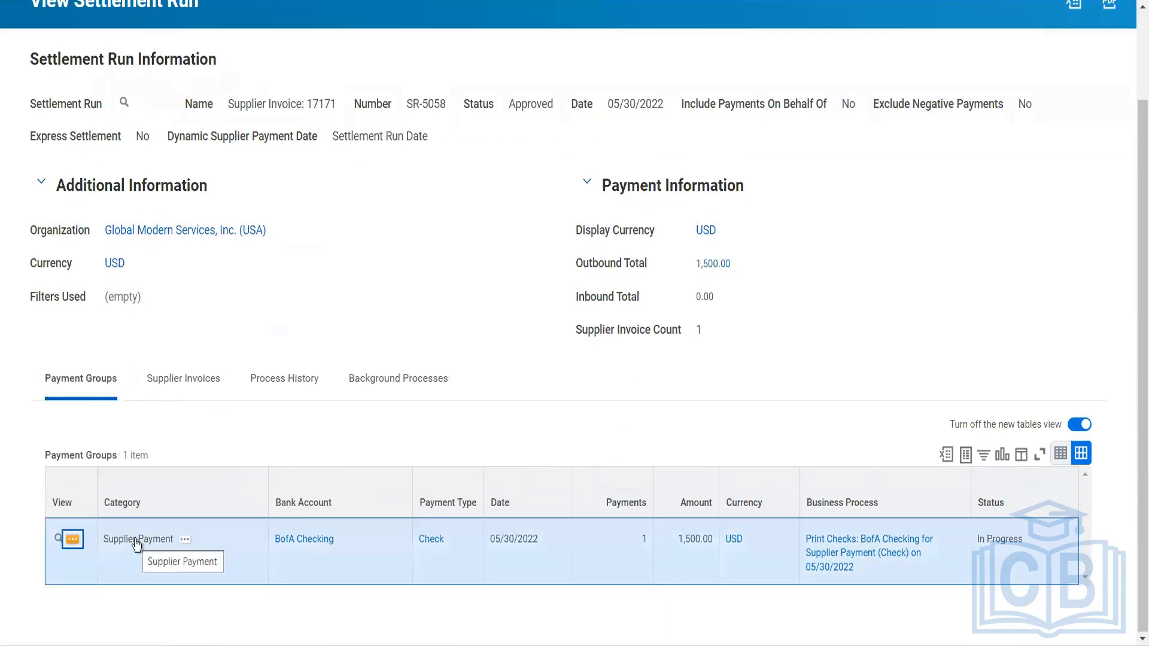
{"action": "left_click", "coordinate": [73, 539]}
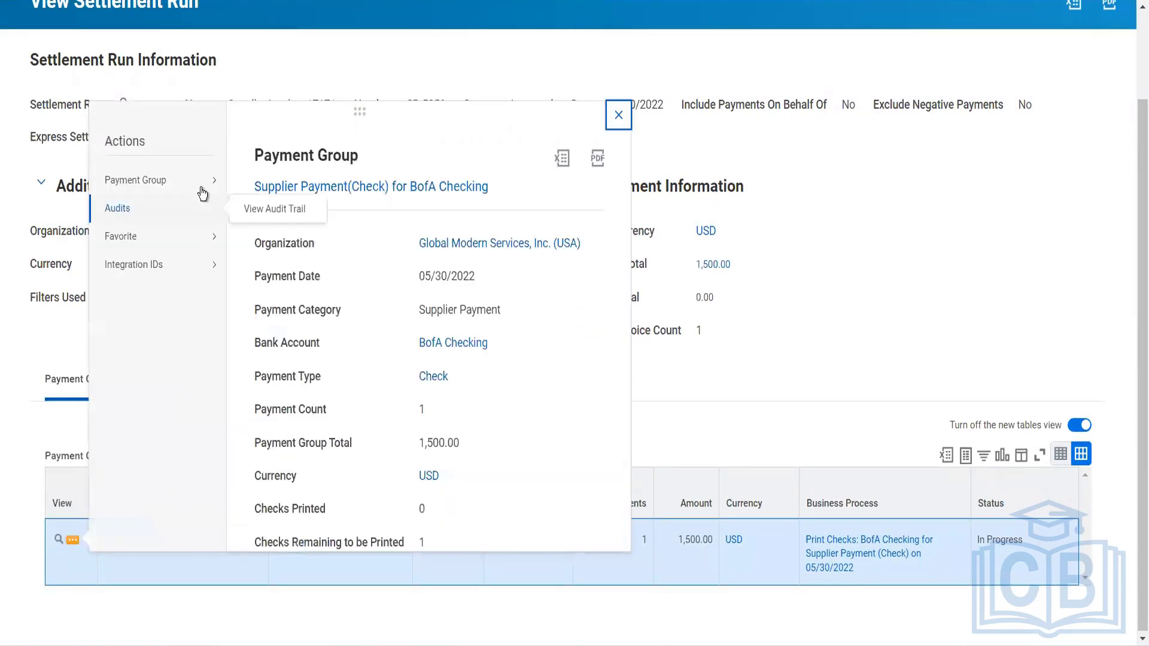
{"action": "mouse_move", "coordinate": [207, 182]}
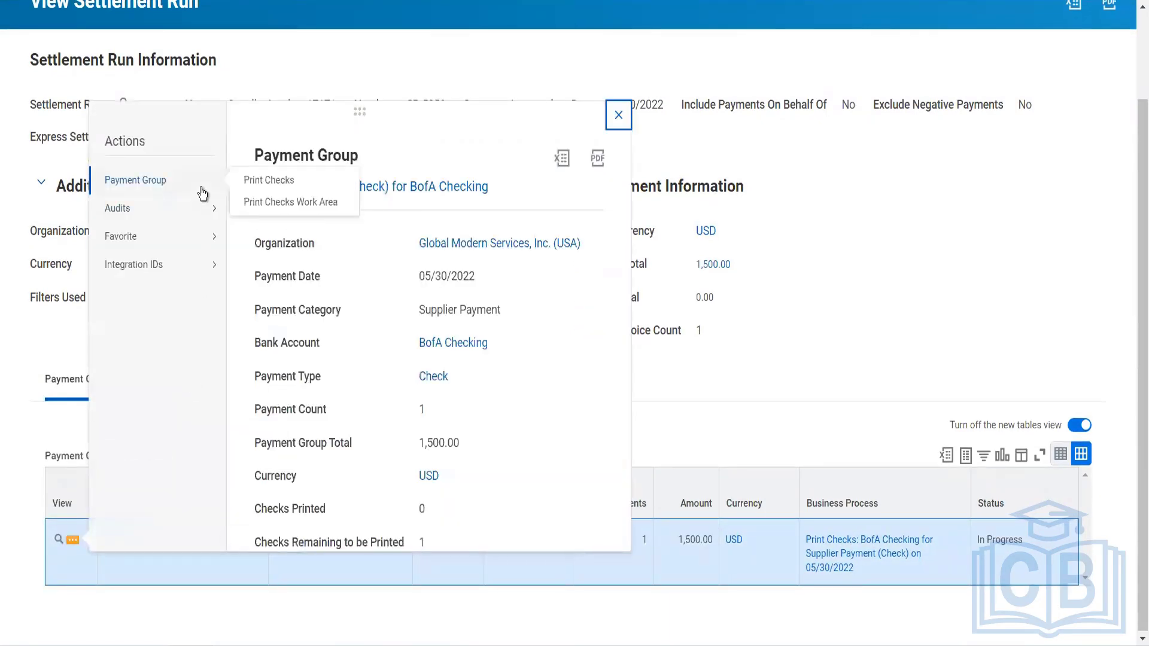
{"action": "left_click", "coordinate": [260, 182]}
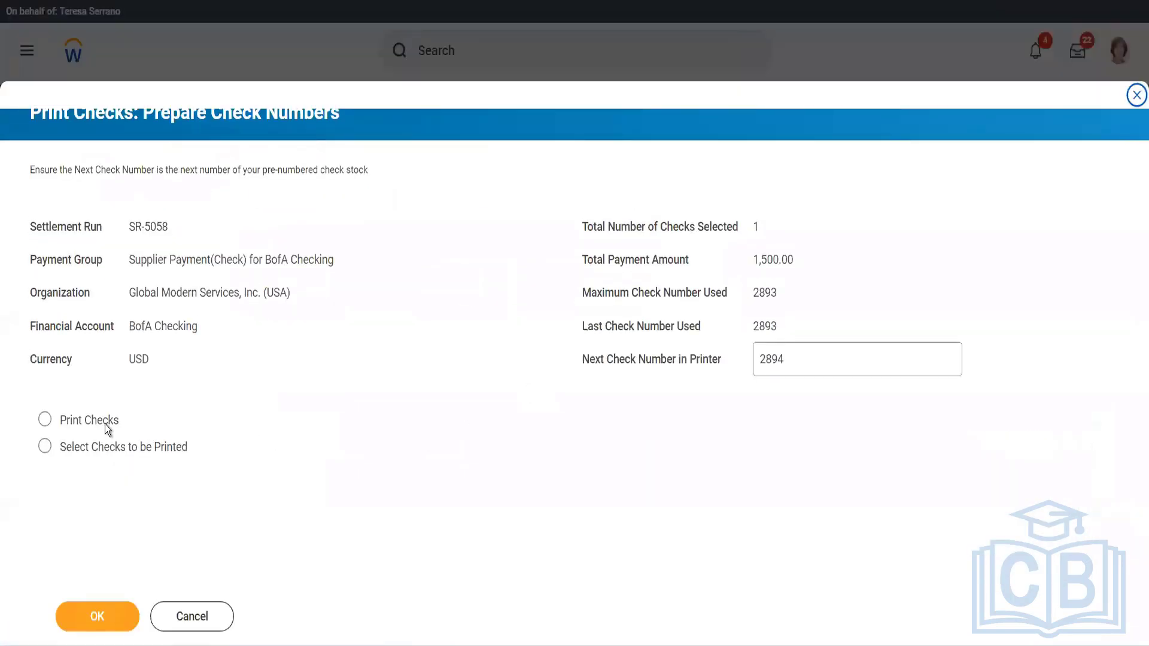
Confirm the check numbers with the Print Checks option and refresh the payment printing run until it completes.
{"action": "left_click", "coordinate": [105, 425]}
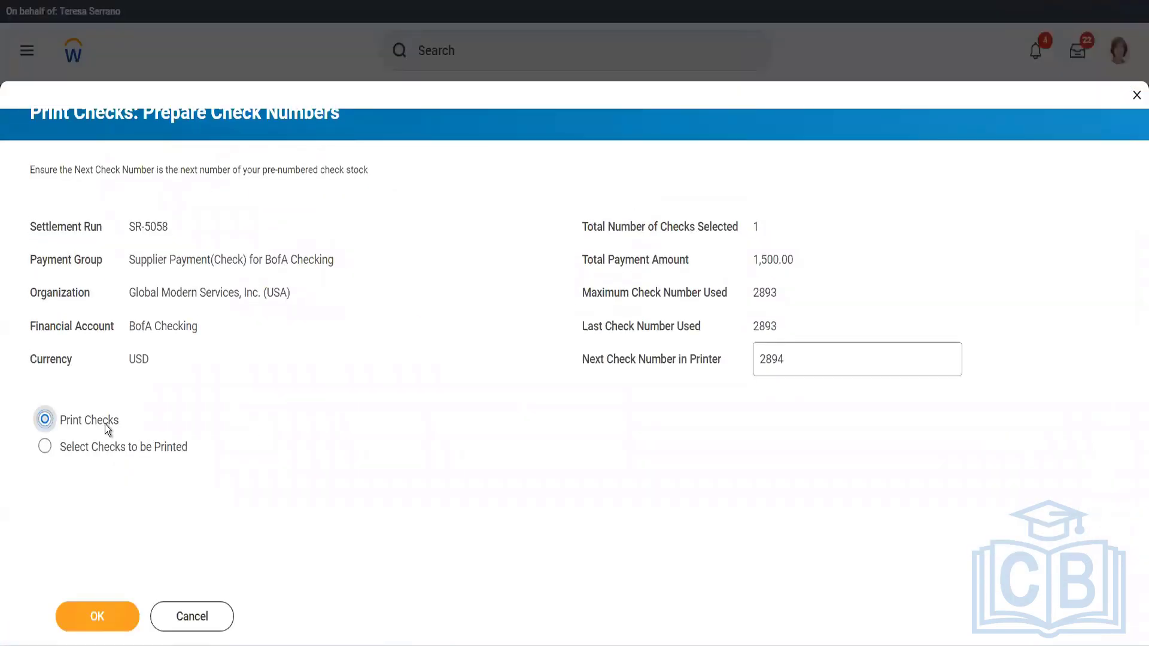
{"action": "left_click", "coordinate": [99, 613]}
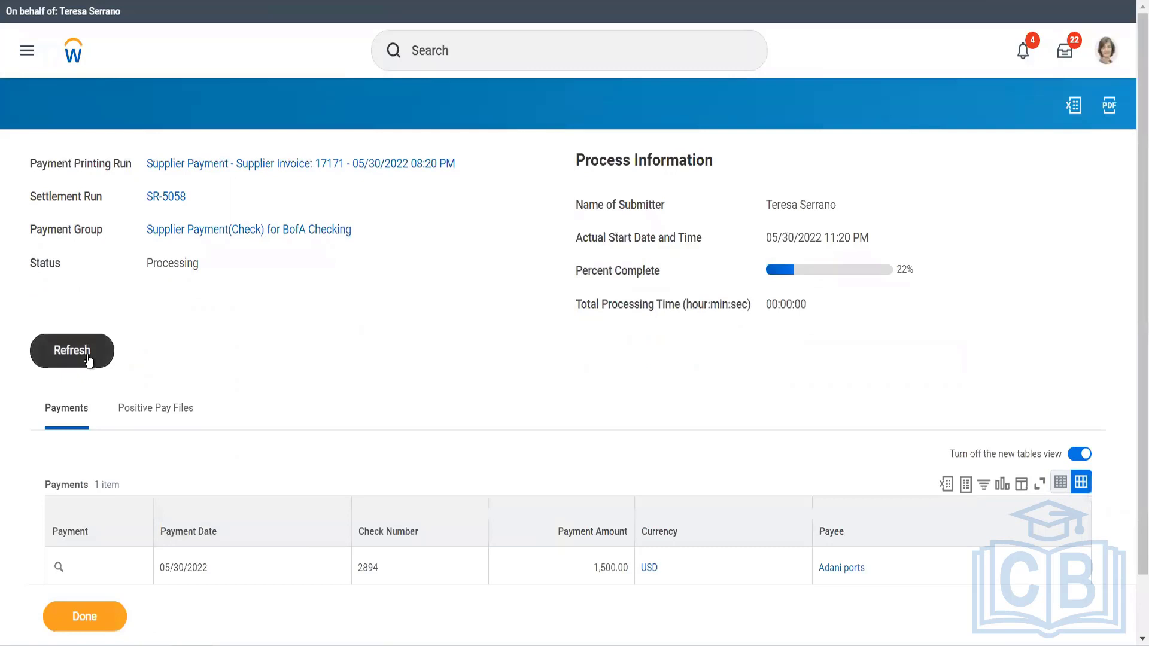
{"action": "left_click", "coordinate": [88, 358]}
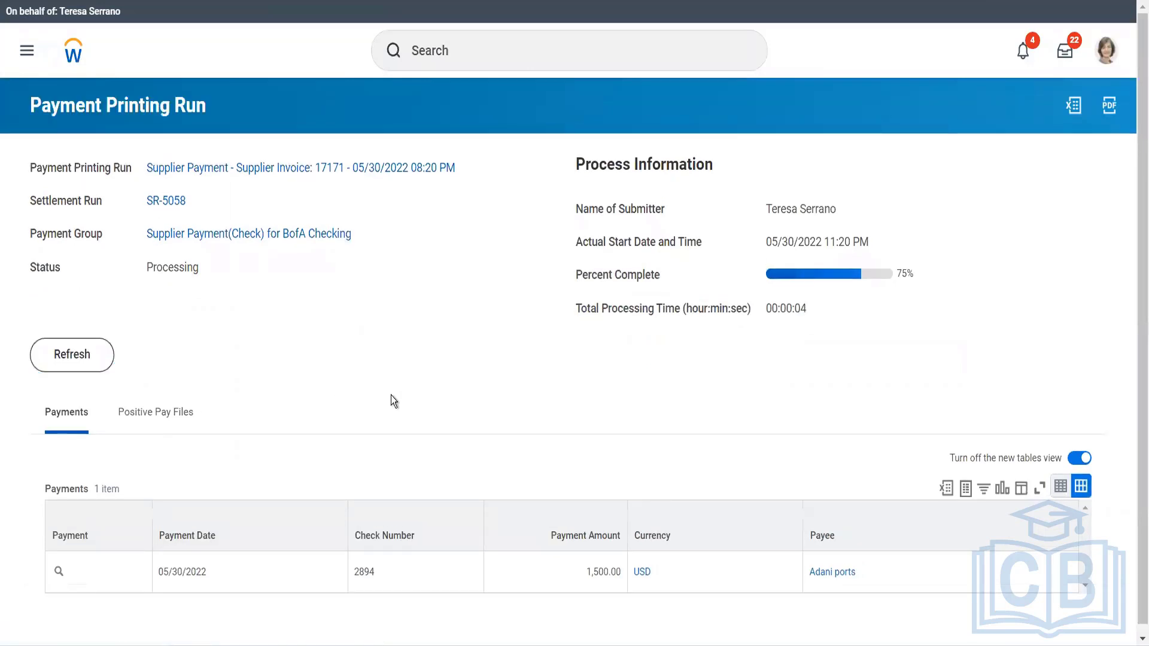
{"action": "left_click", "coordinate": [82, 353]}
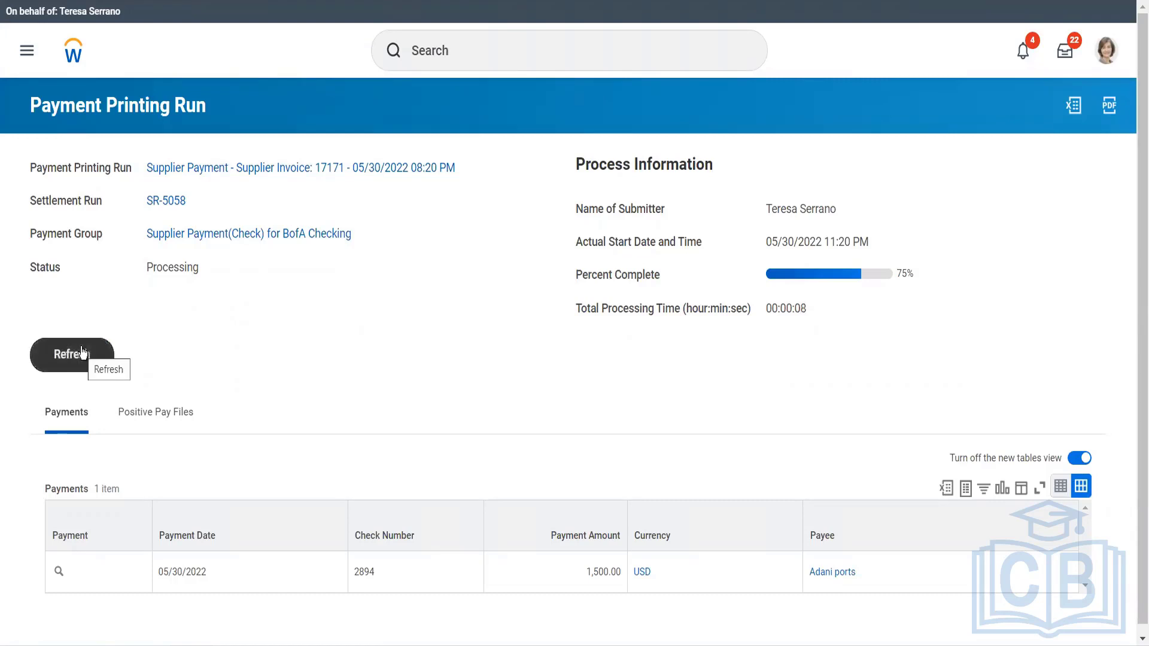
{"action": "left_click", "coordinate": [82, 353]}
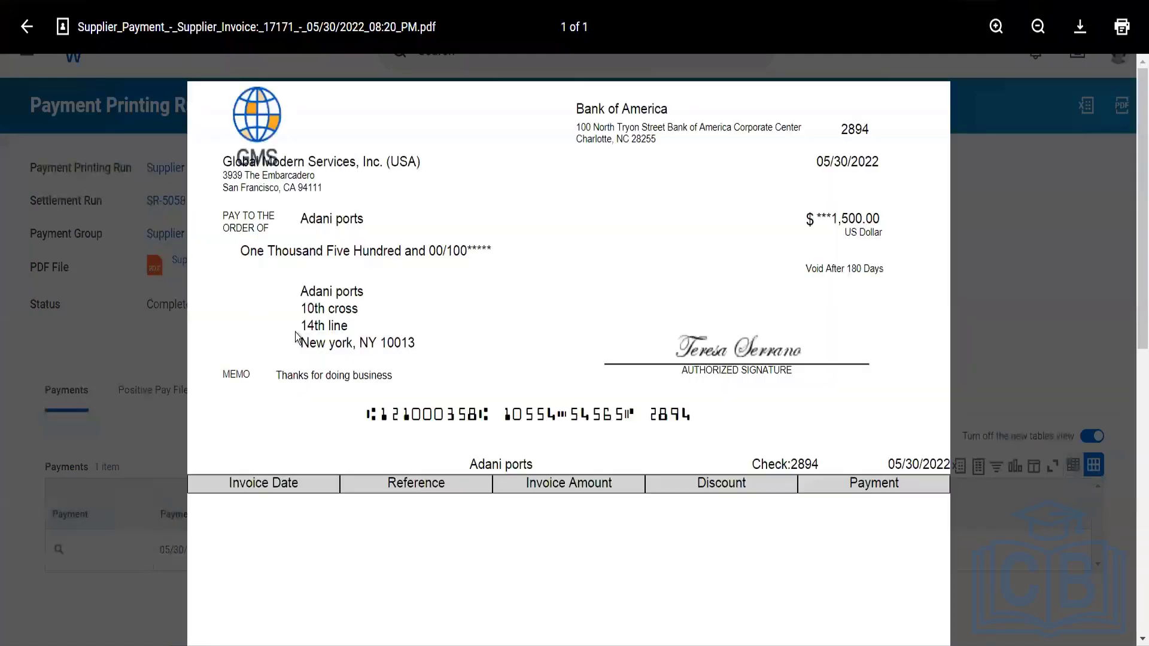
Review the printed Adani ports check and its remittance details in the payment PDF, and close it.
{"action": "scroll", "coordinate": [323, 343], "scroll_direction": "down", "scroll_amount": 4}
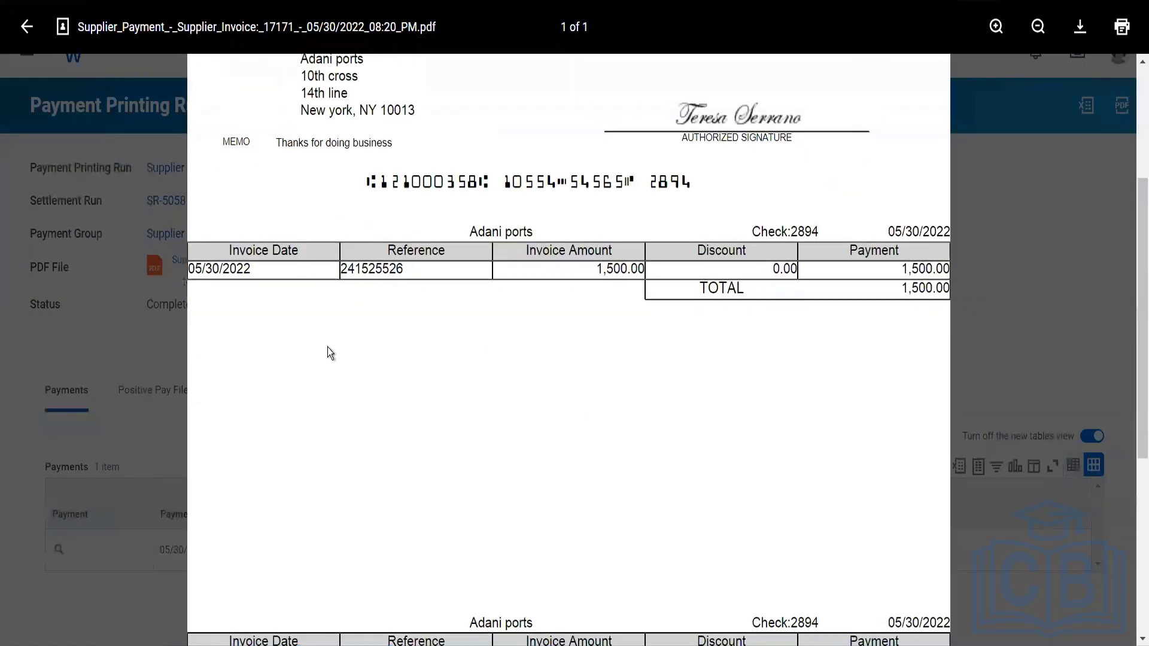
{"action": "scroll", "coordinate": [329, 352], "scroll_direction": "up", "scroll_amount": 4}
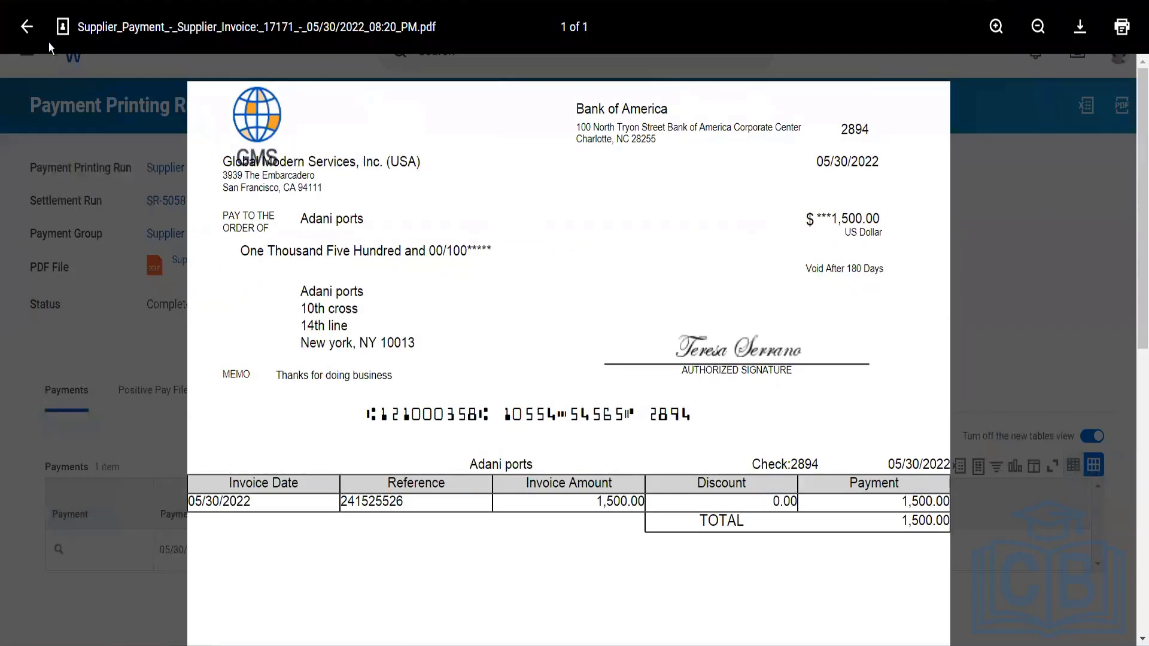
{"action": "left_click", "coordinate": [27, 27]}
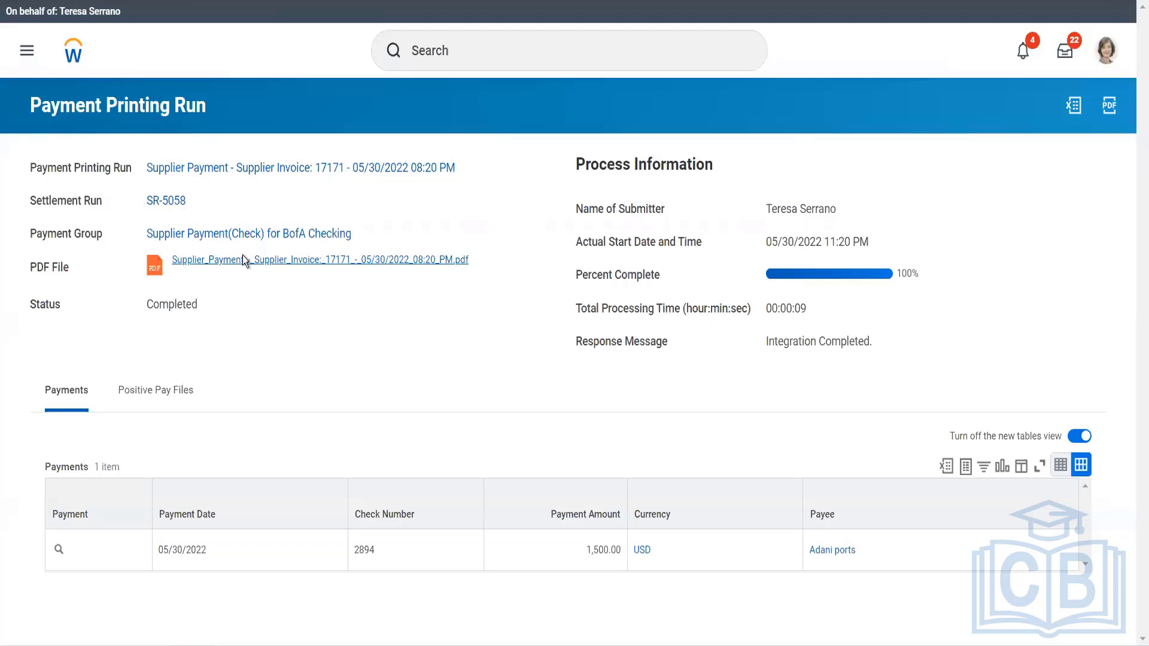
Open the Adani ports invoice from the settlement run's supplier invoices to check its payment status.
{"action": "left_click", "coordinate": [174, 202]}
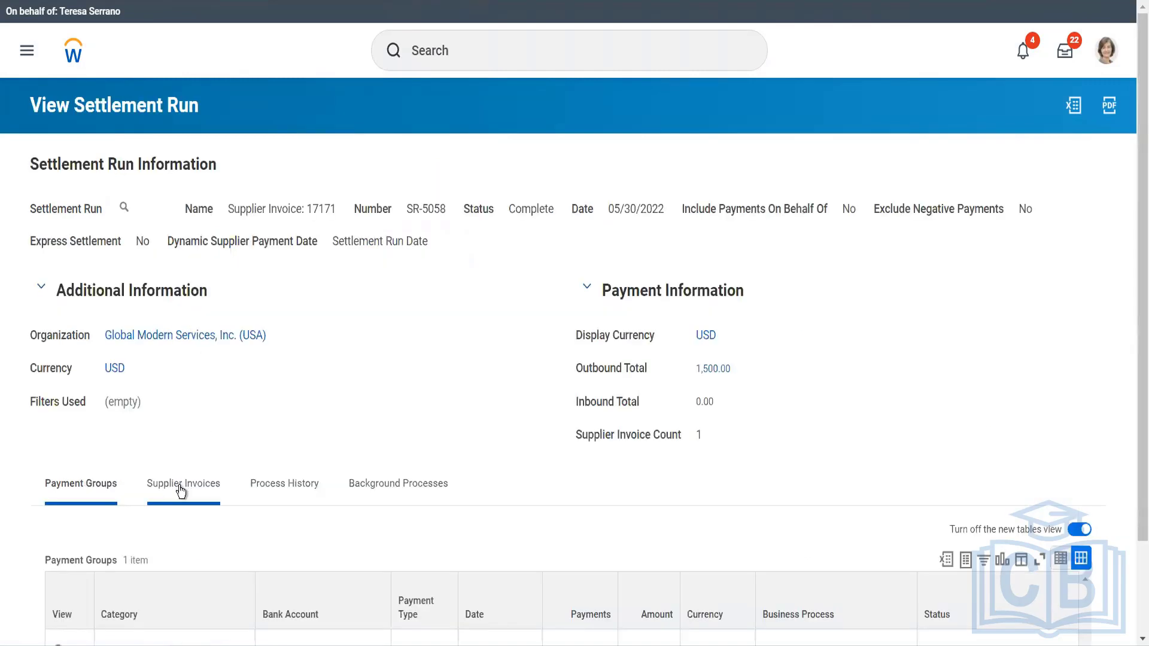
{"action": "left_click", "coordinate": [181, 490]}
{"action": "scroll", "coordinate": [178, 465], "scroll_direction": "down", "scroll_amount": 2}
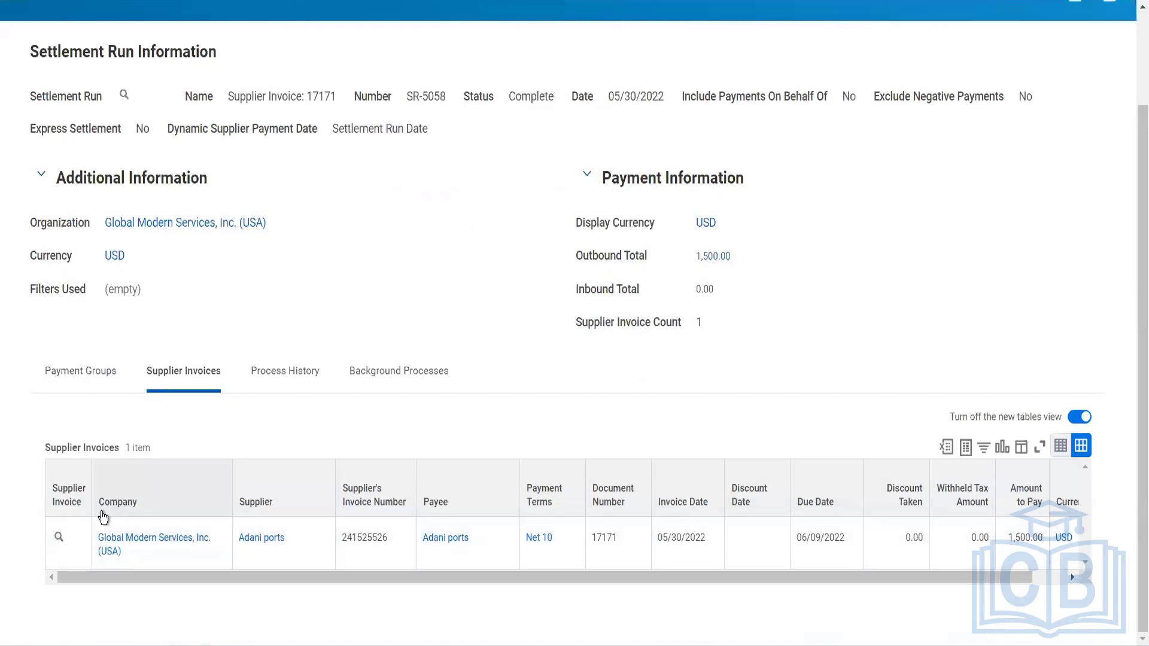
{"action": "left_click", "coordinate": [59, 539]}
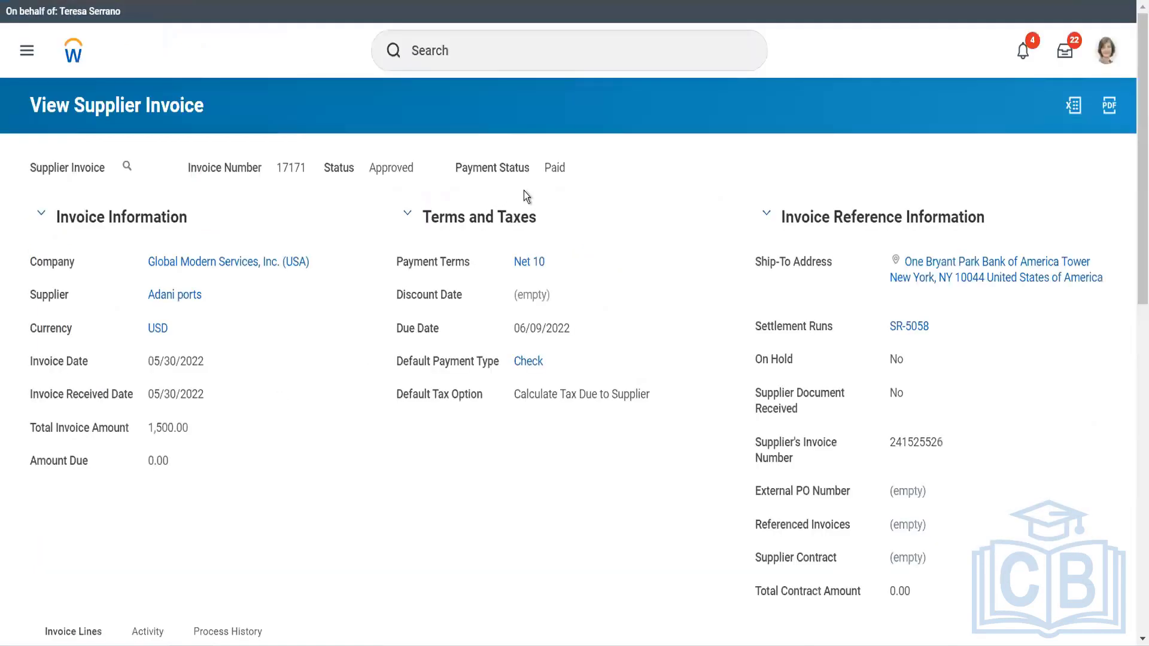
Open the Adani ports supplier record from the paid invoice.
{"action": "left_click", "coordinate": [165, 301]}
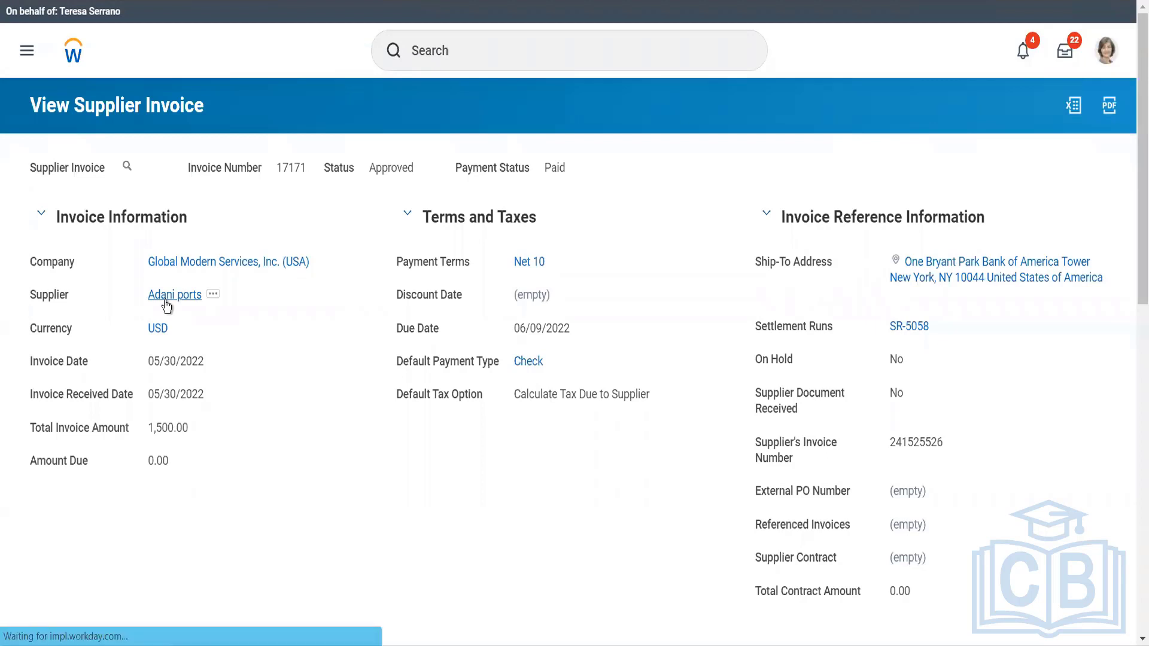